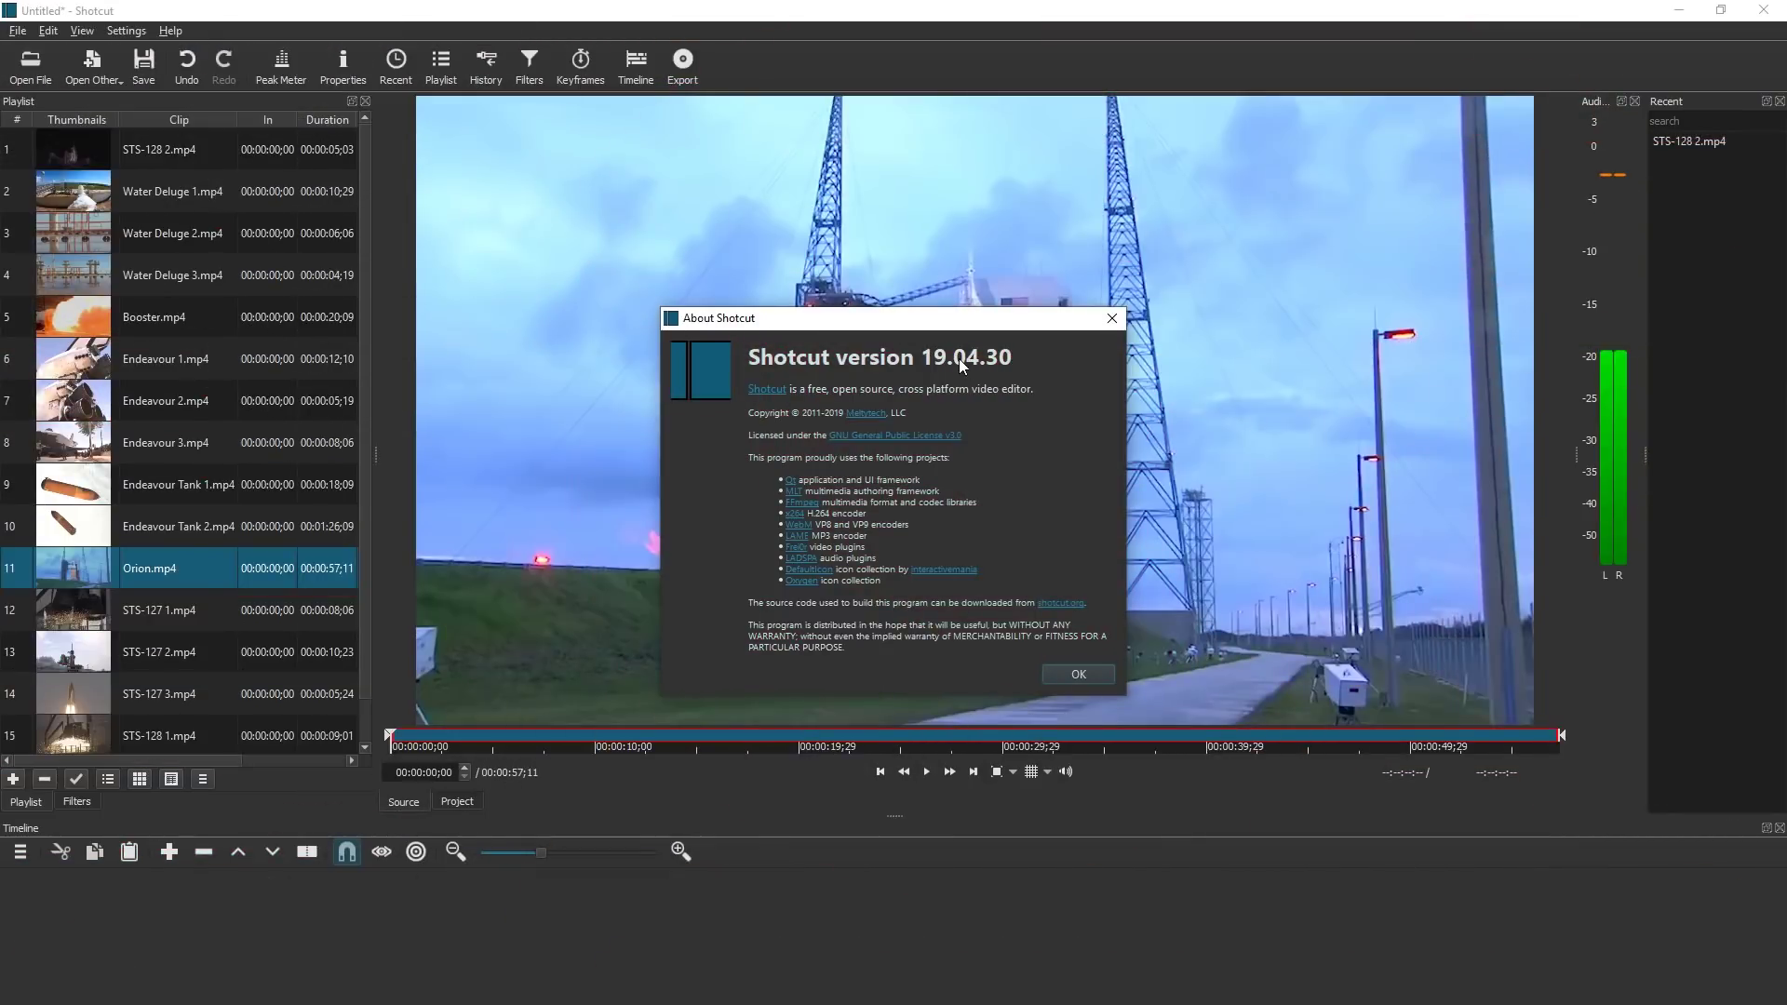
Close the About dialog and place Orion.mp4 from the playlist on the timeline.
left_click(1111, 320)
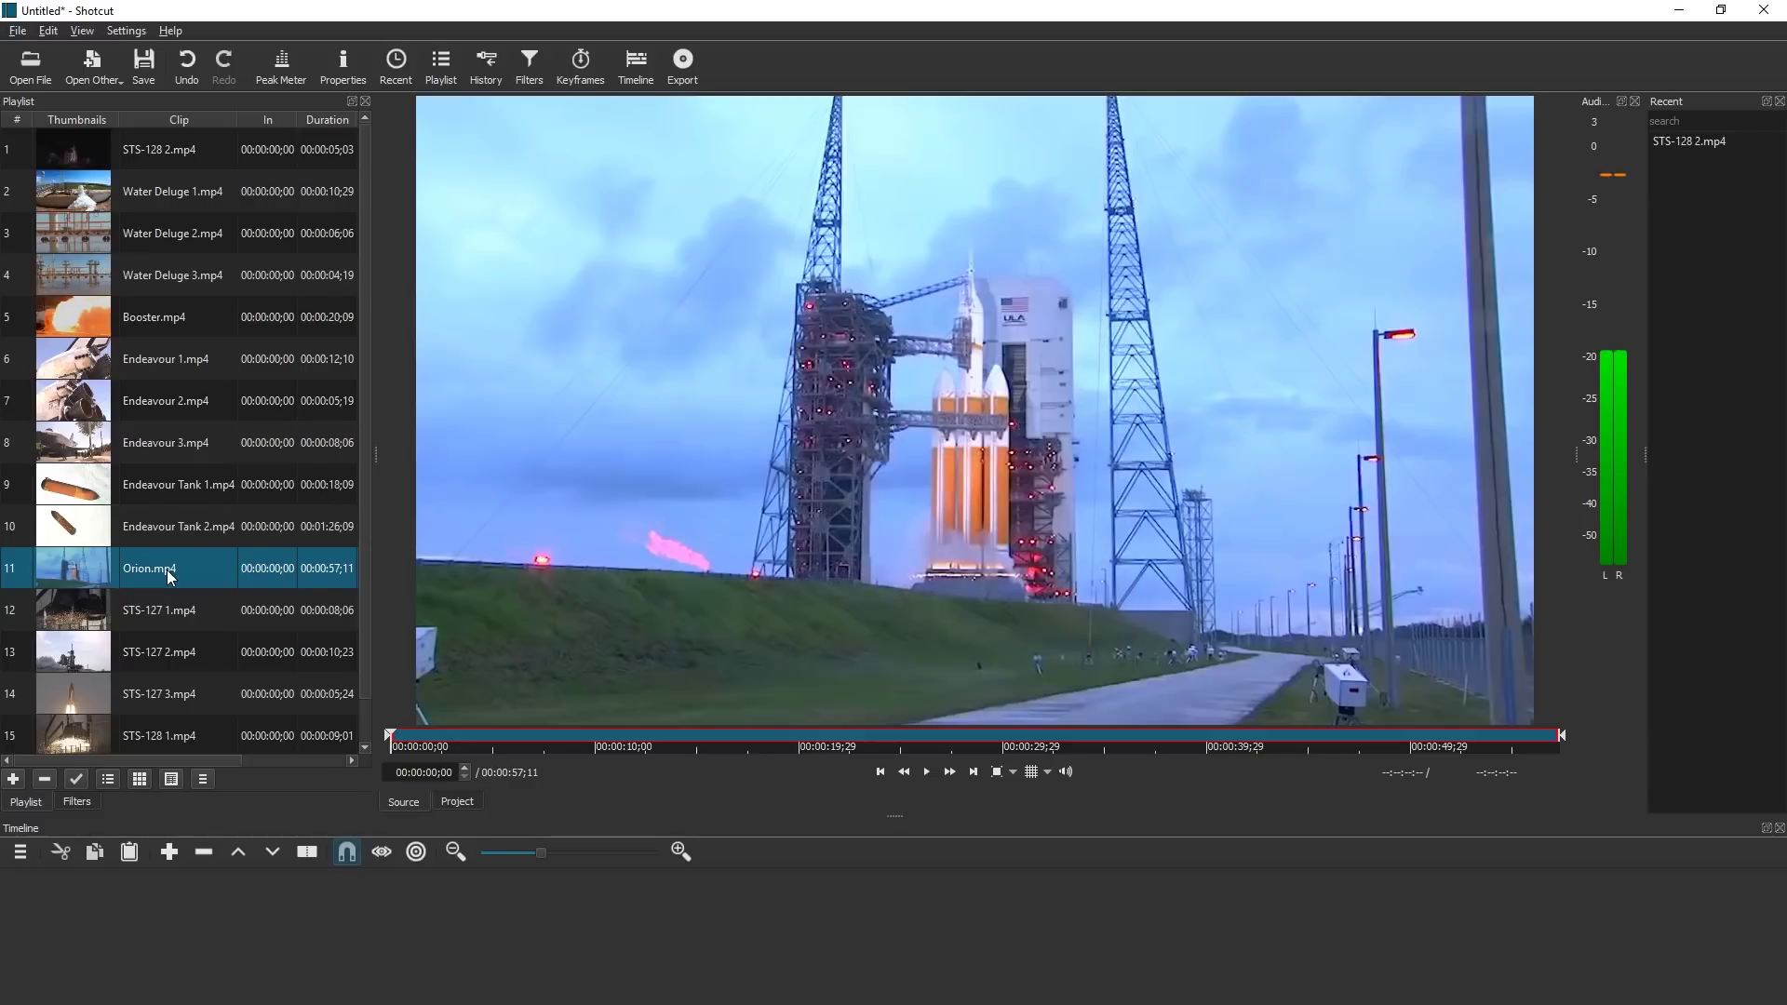
left_click_drag(166, 570, 175, 907)
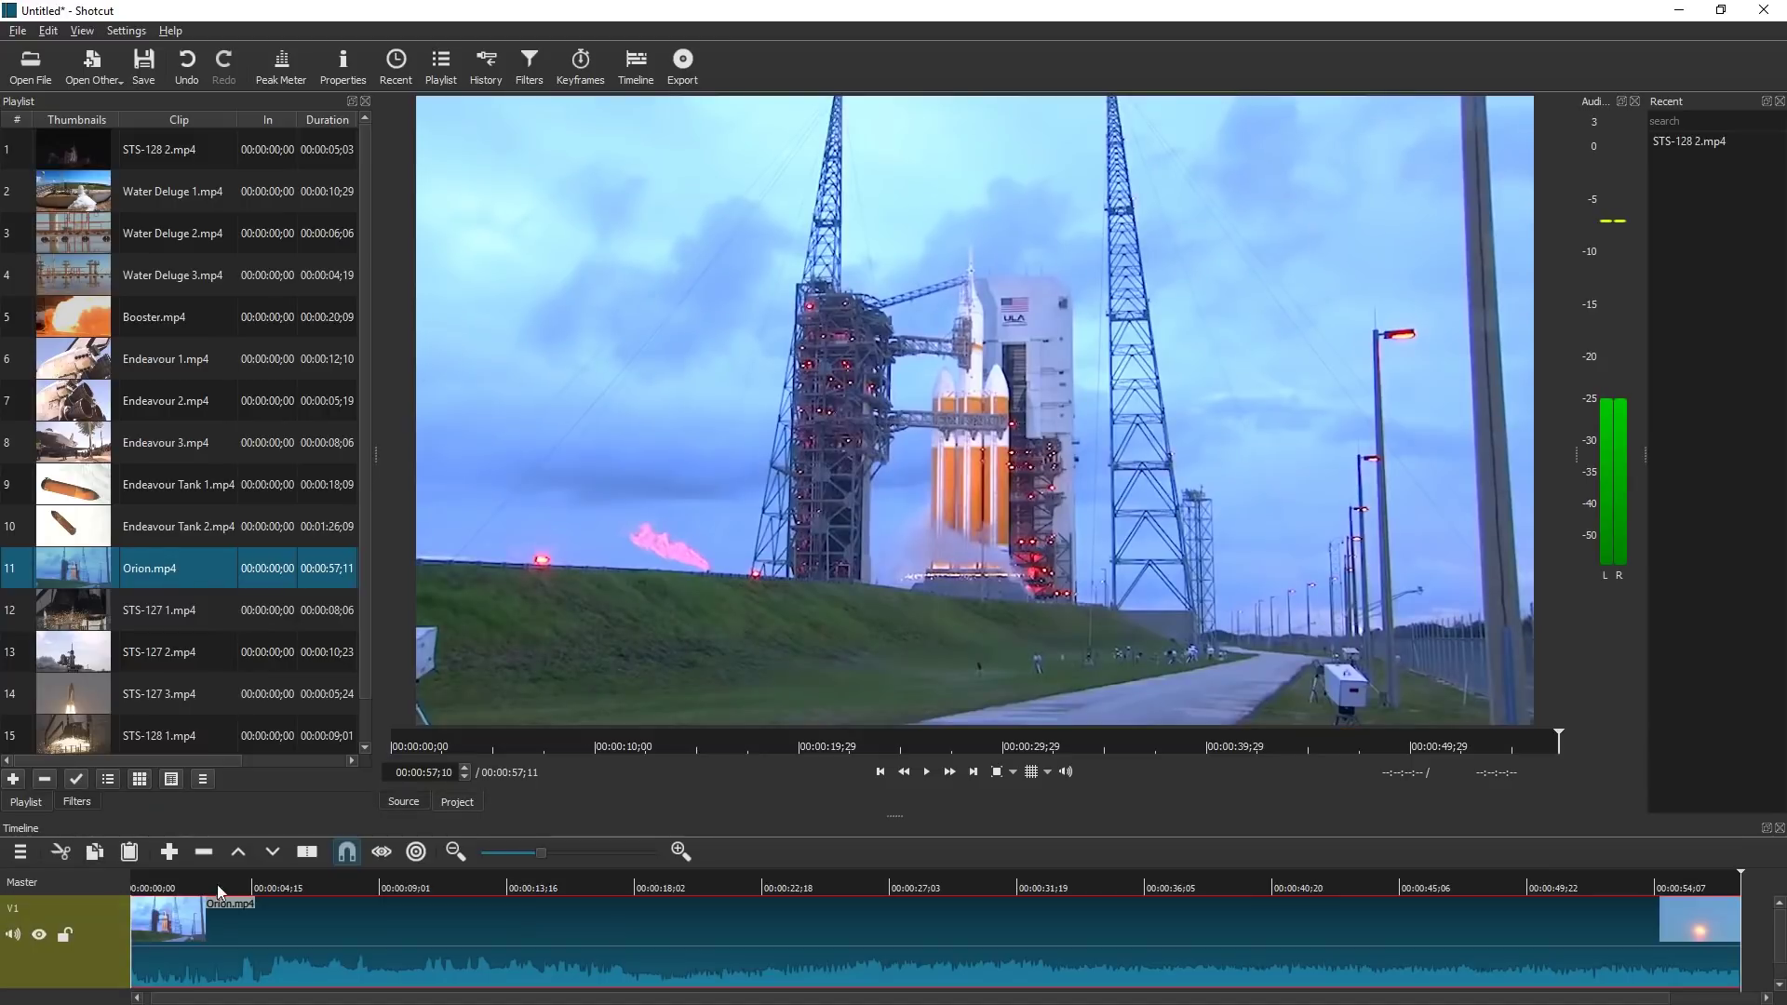
Find the Grid filter by searching "grid" and add it to the Orion.mp4 clip.
left_click(67, 806)
left_click(28, 280)
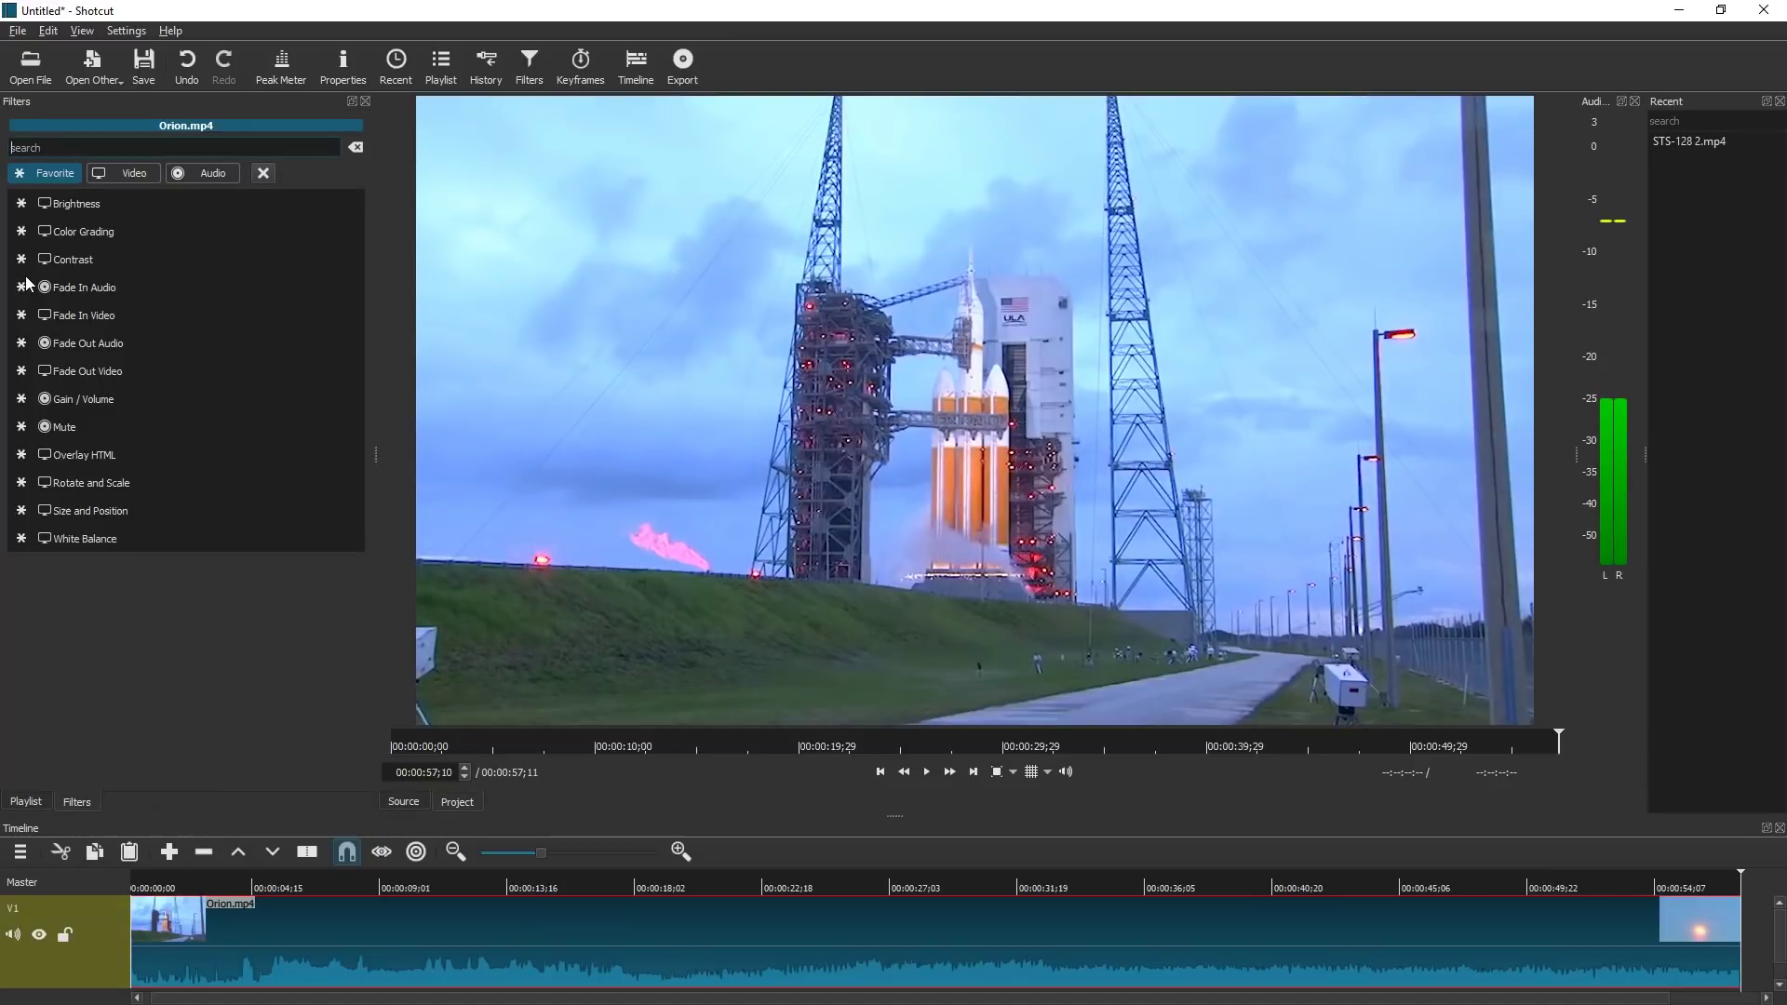
left_click(91, 146)
type("grid")
left_click(94, 203)
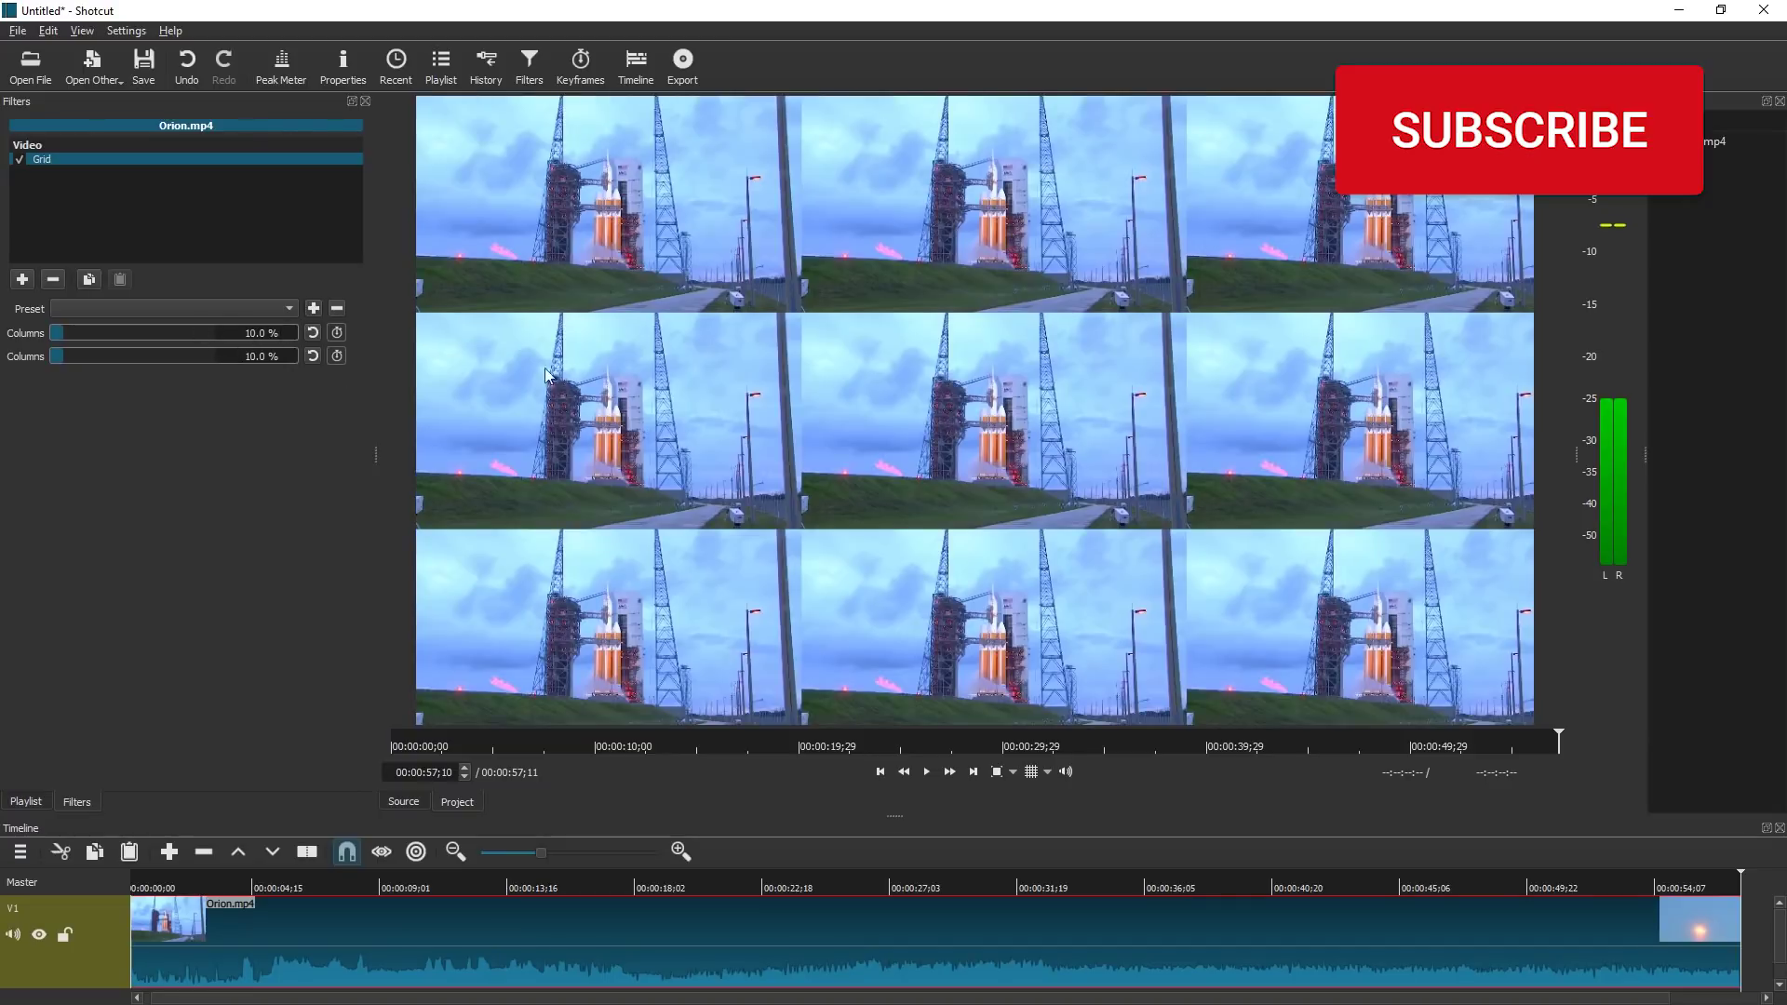
Set both Grid filter values, rows and columns, to 100%.
left_click(261, 332)
key("ctrl+a")
type("100")
key("Tab")
key("1")
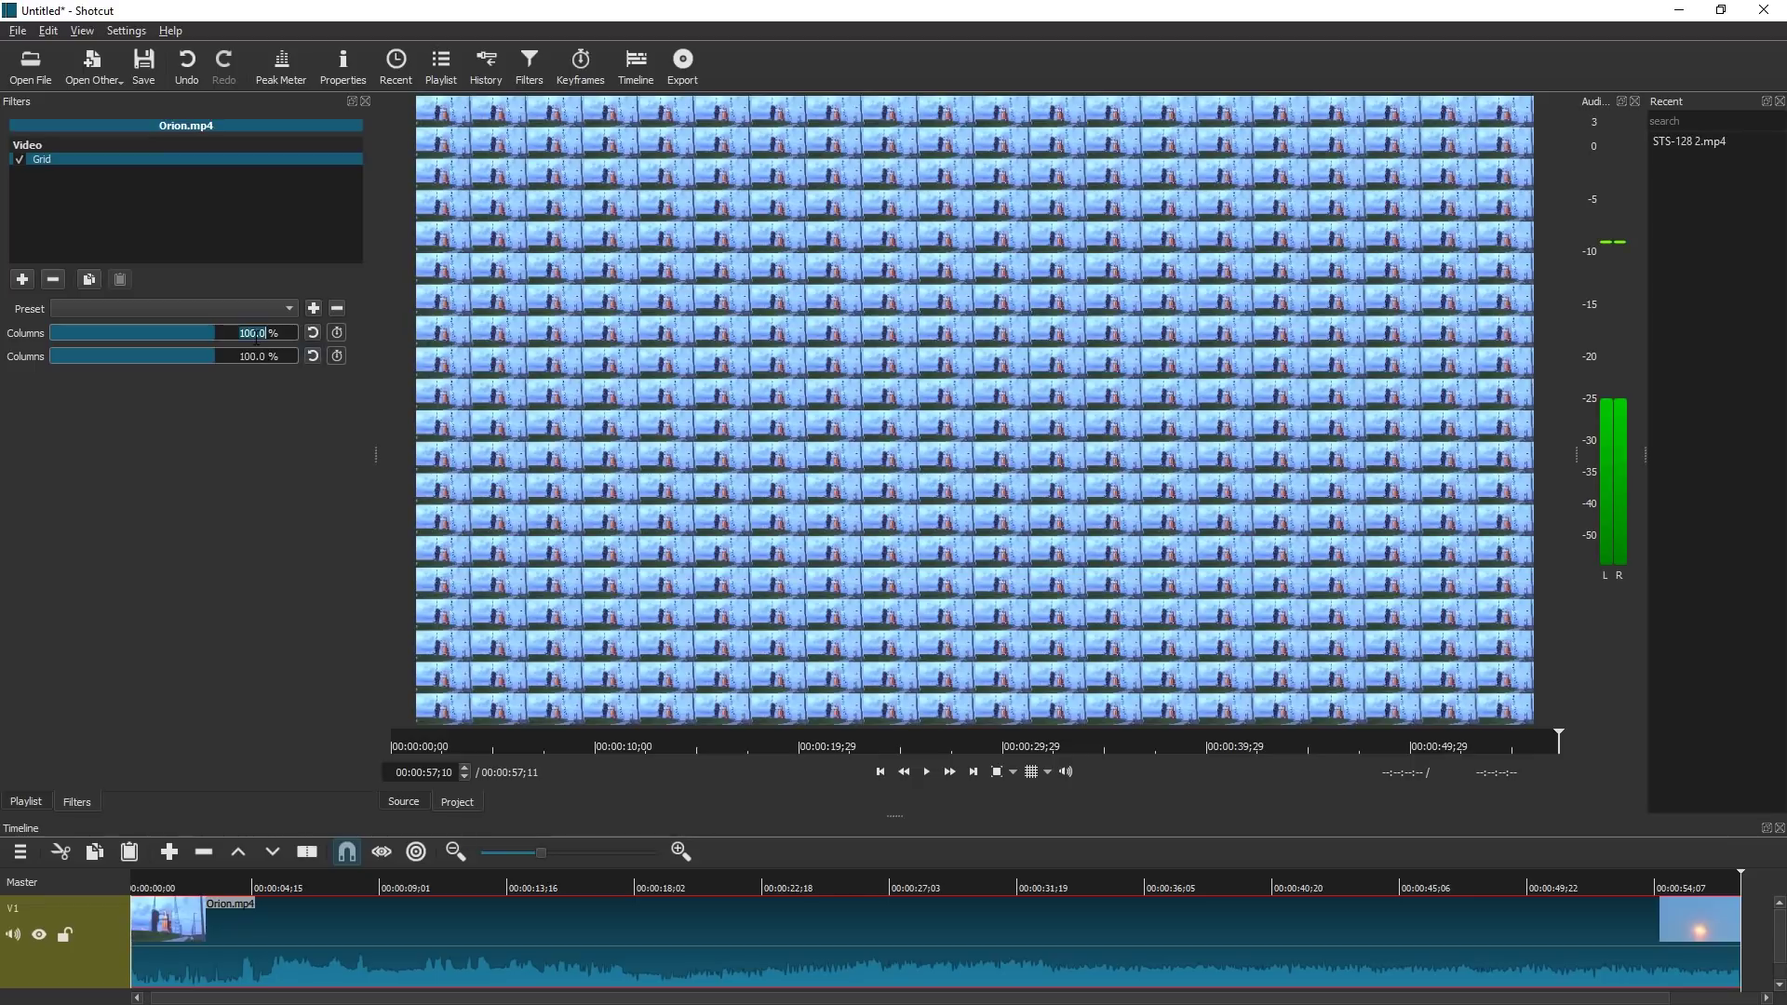
Try both Grid values at 5%, and set both back to 10%.
type("5")
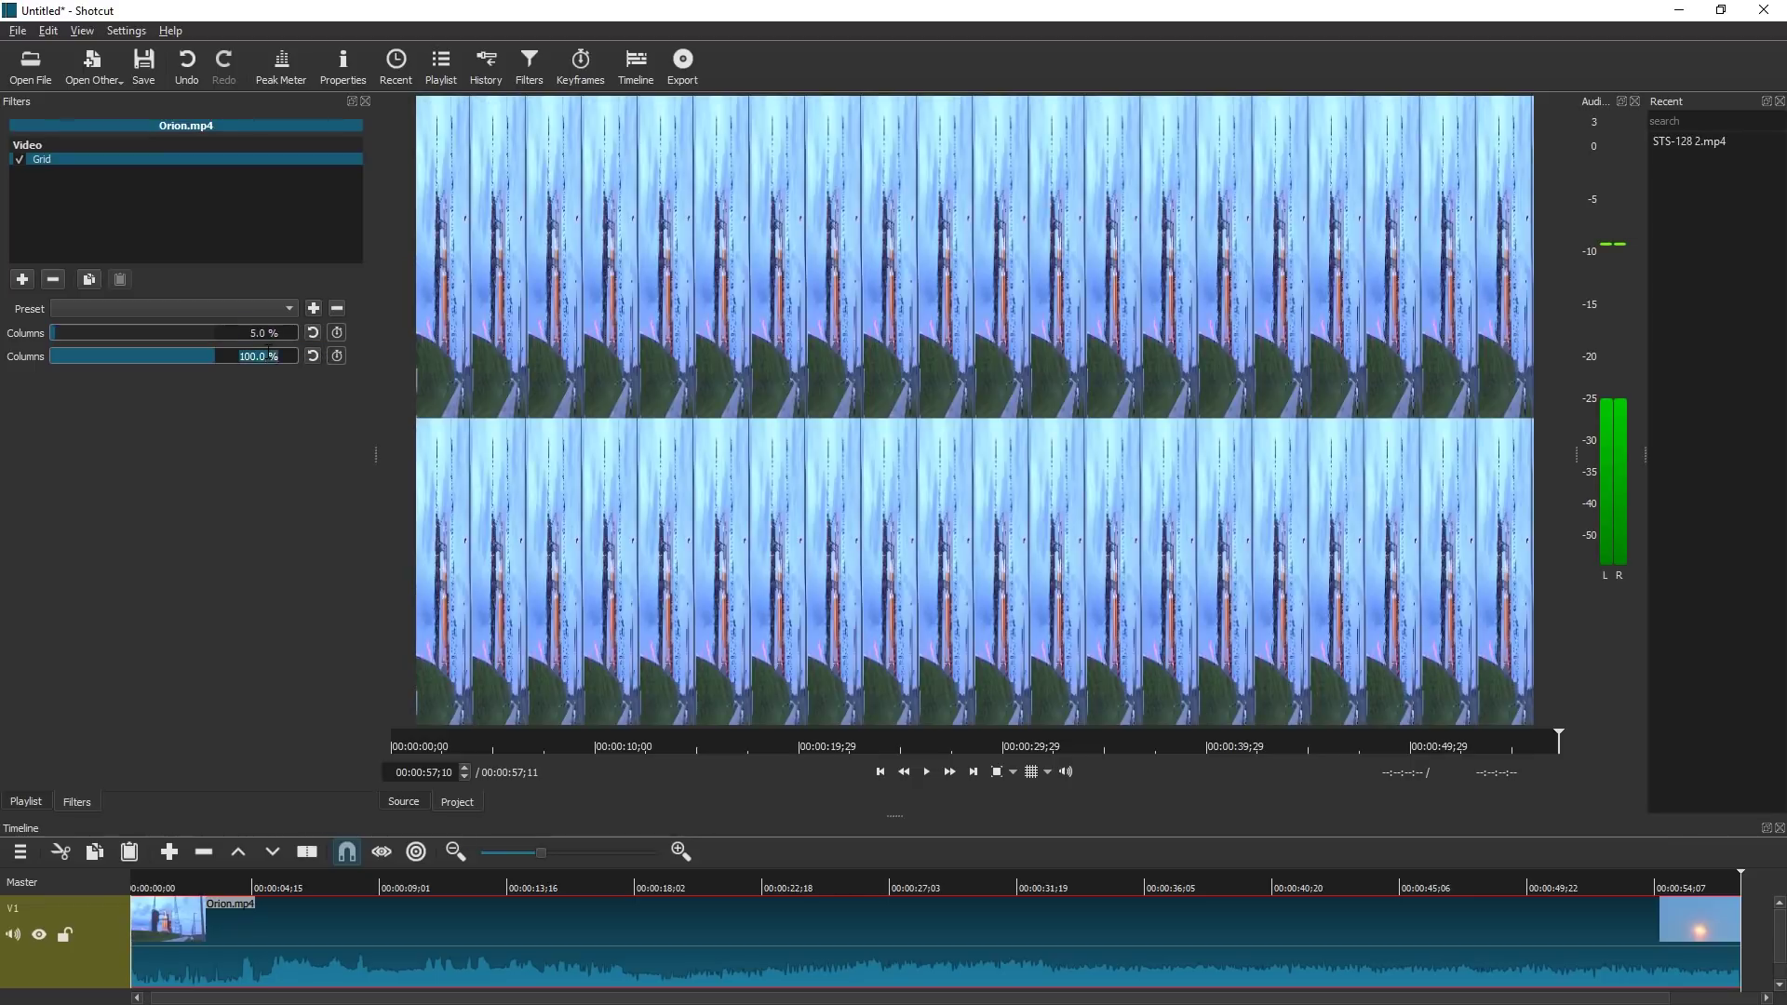
type("5")
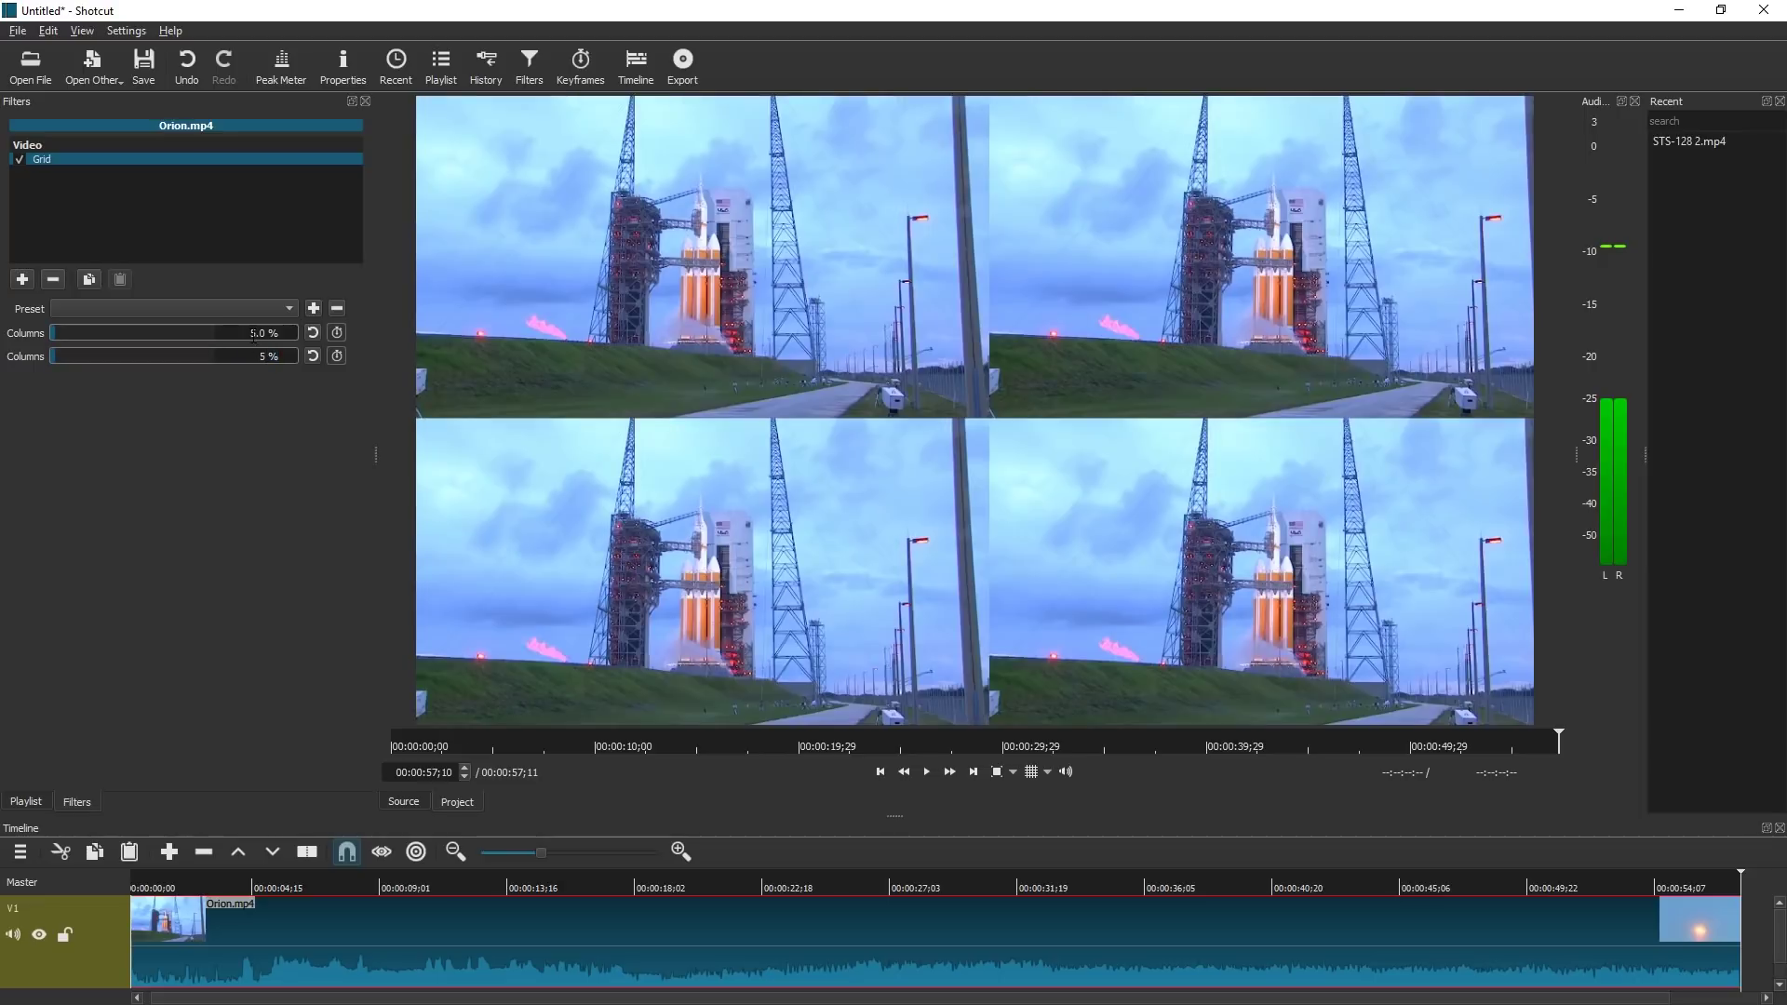
type("10")
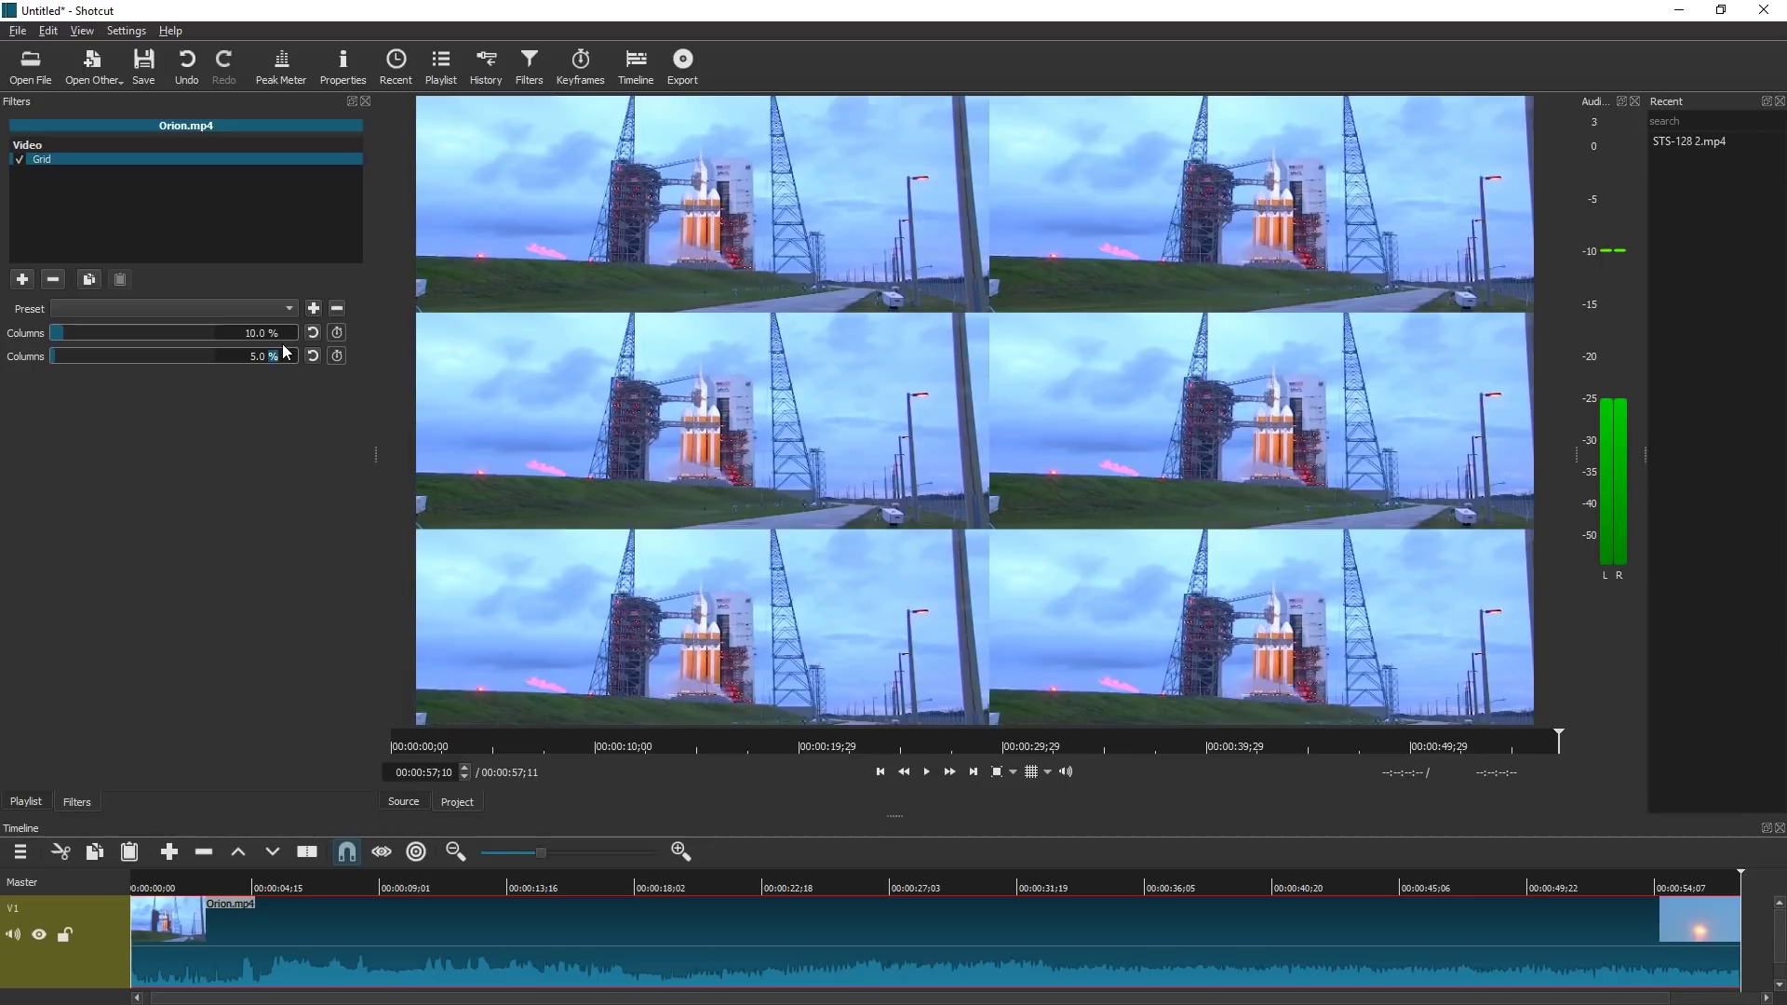
type("10")
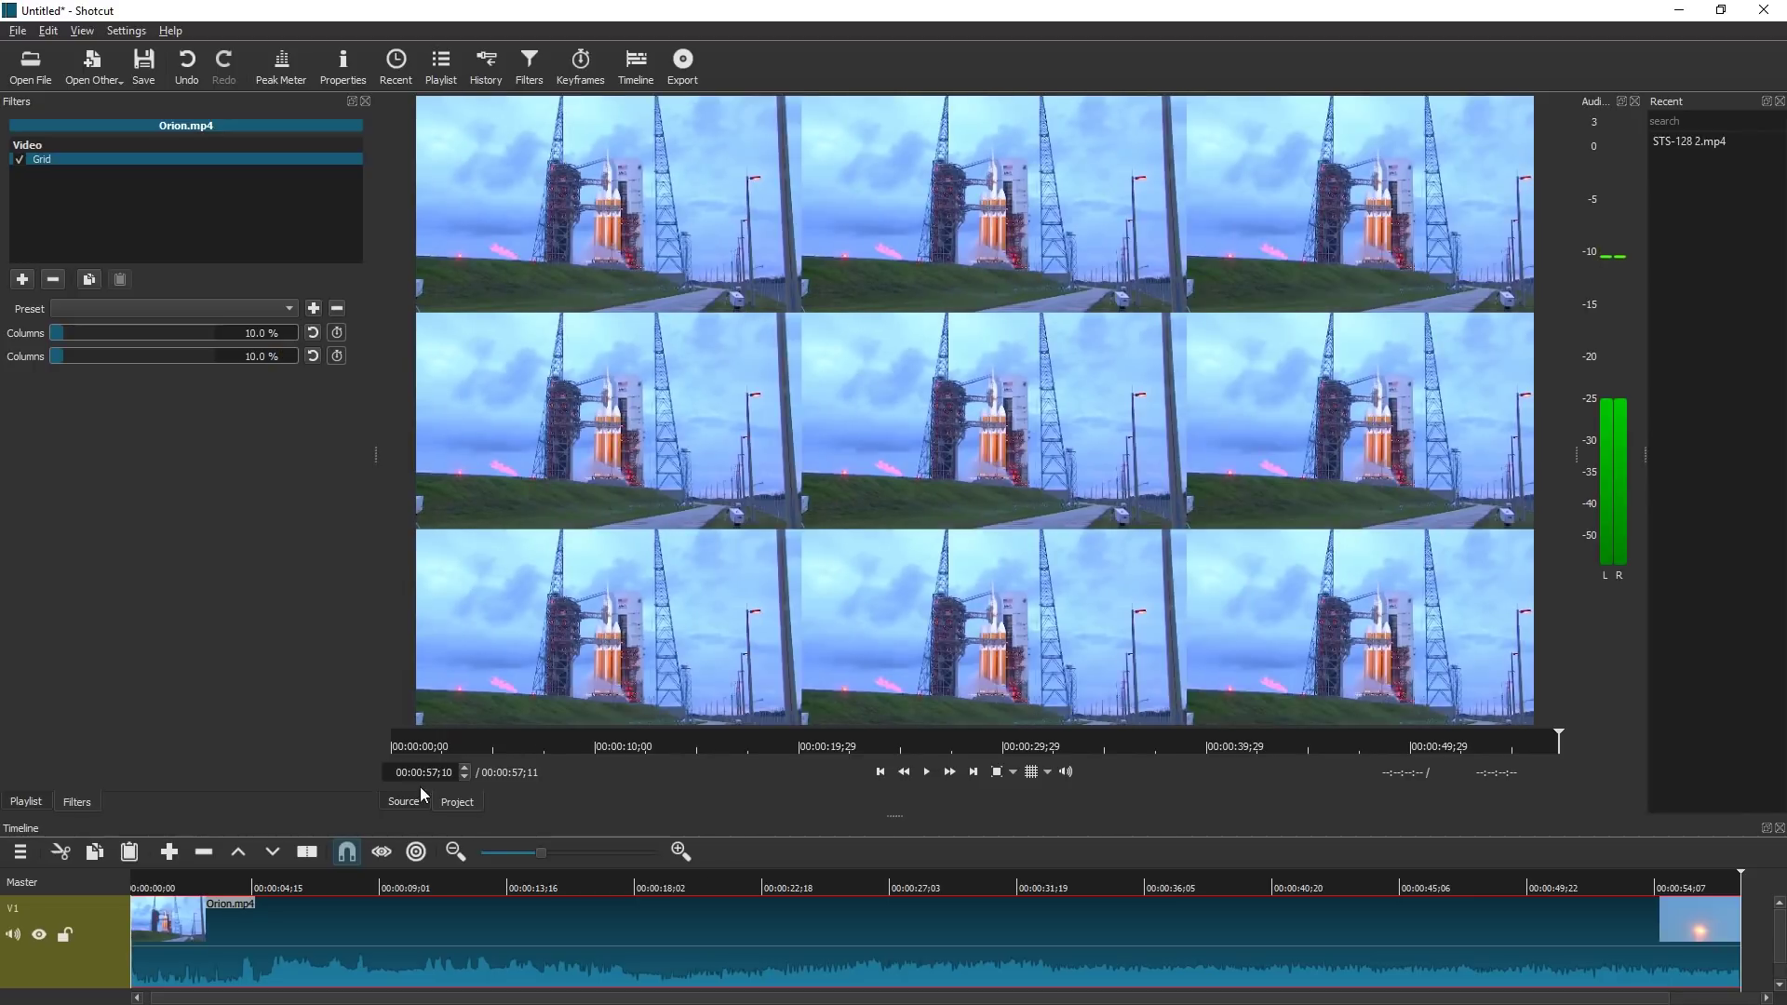
Keyframe the Grid rows and columns from 10% at the start of Orion.mp4 to 100% at its end.
left_click(125, 883)
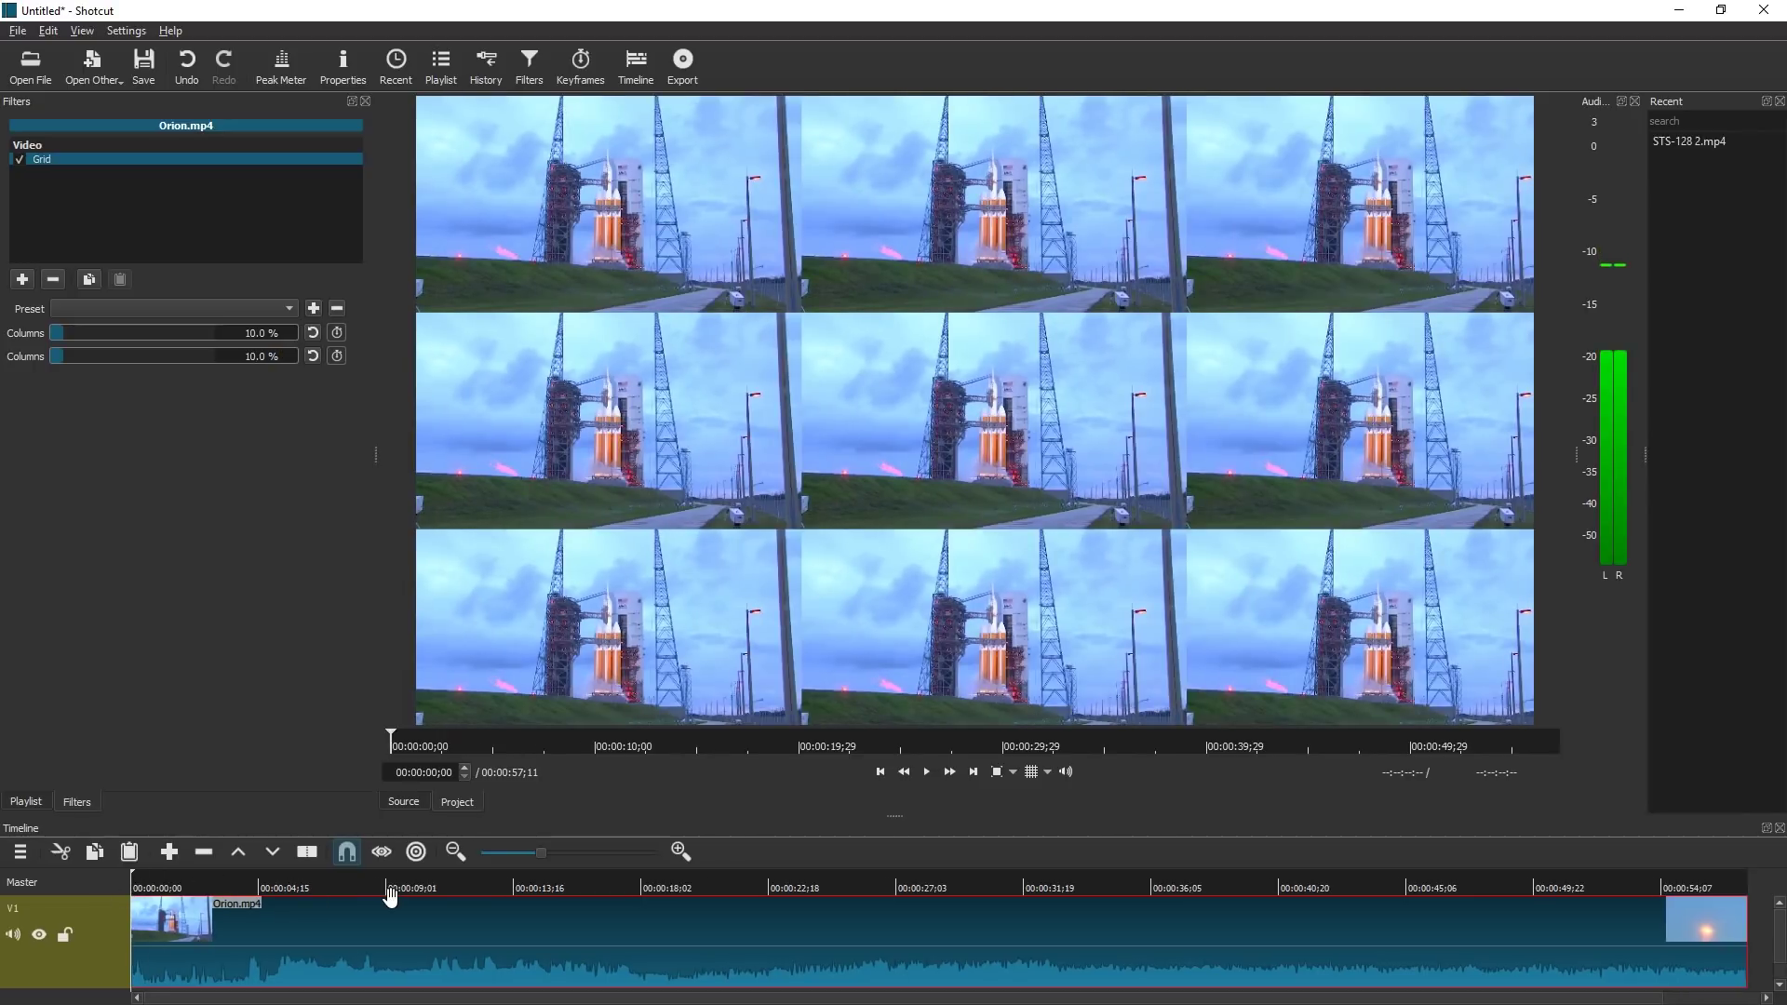
key("minus")
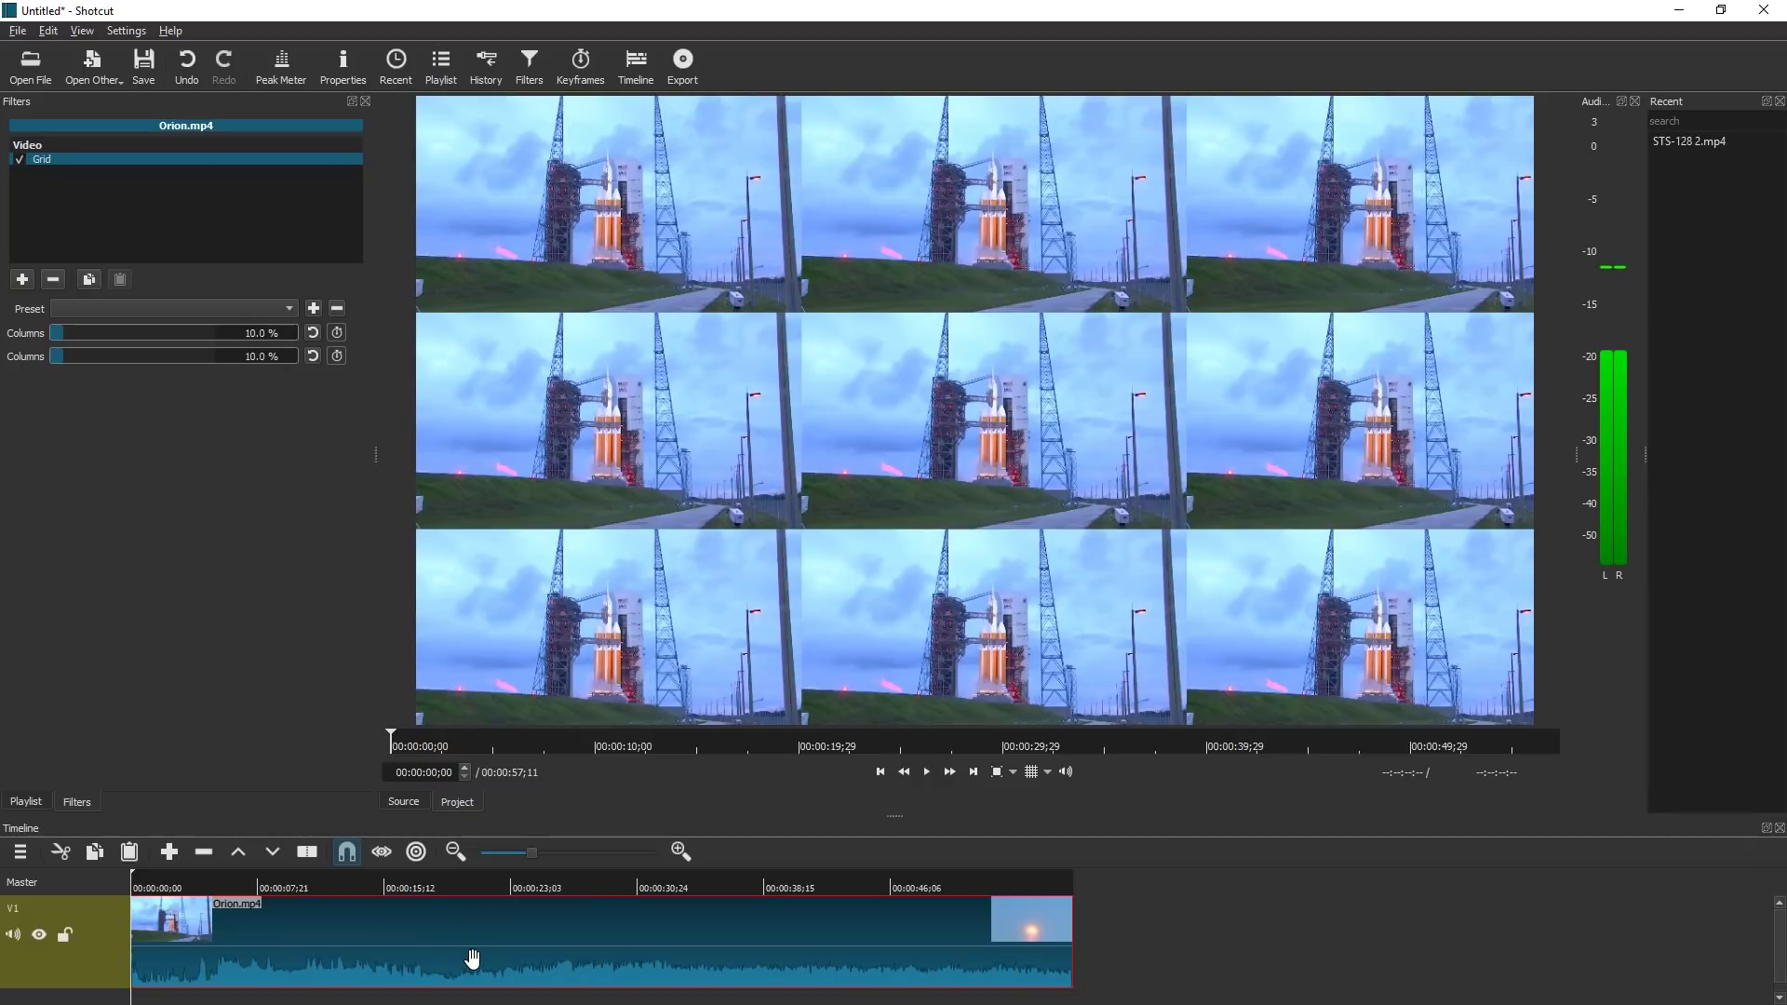
left_click(337, 333)
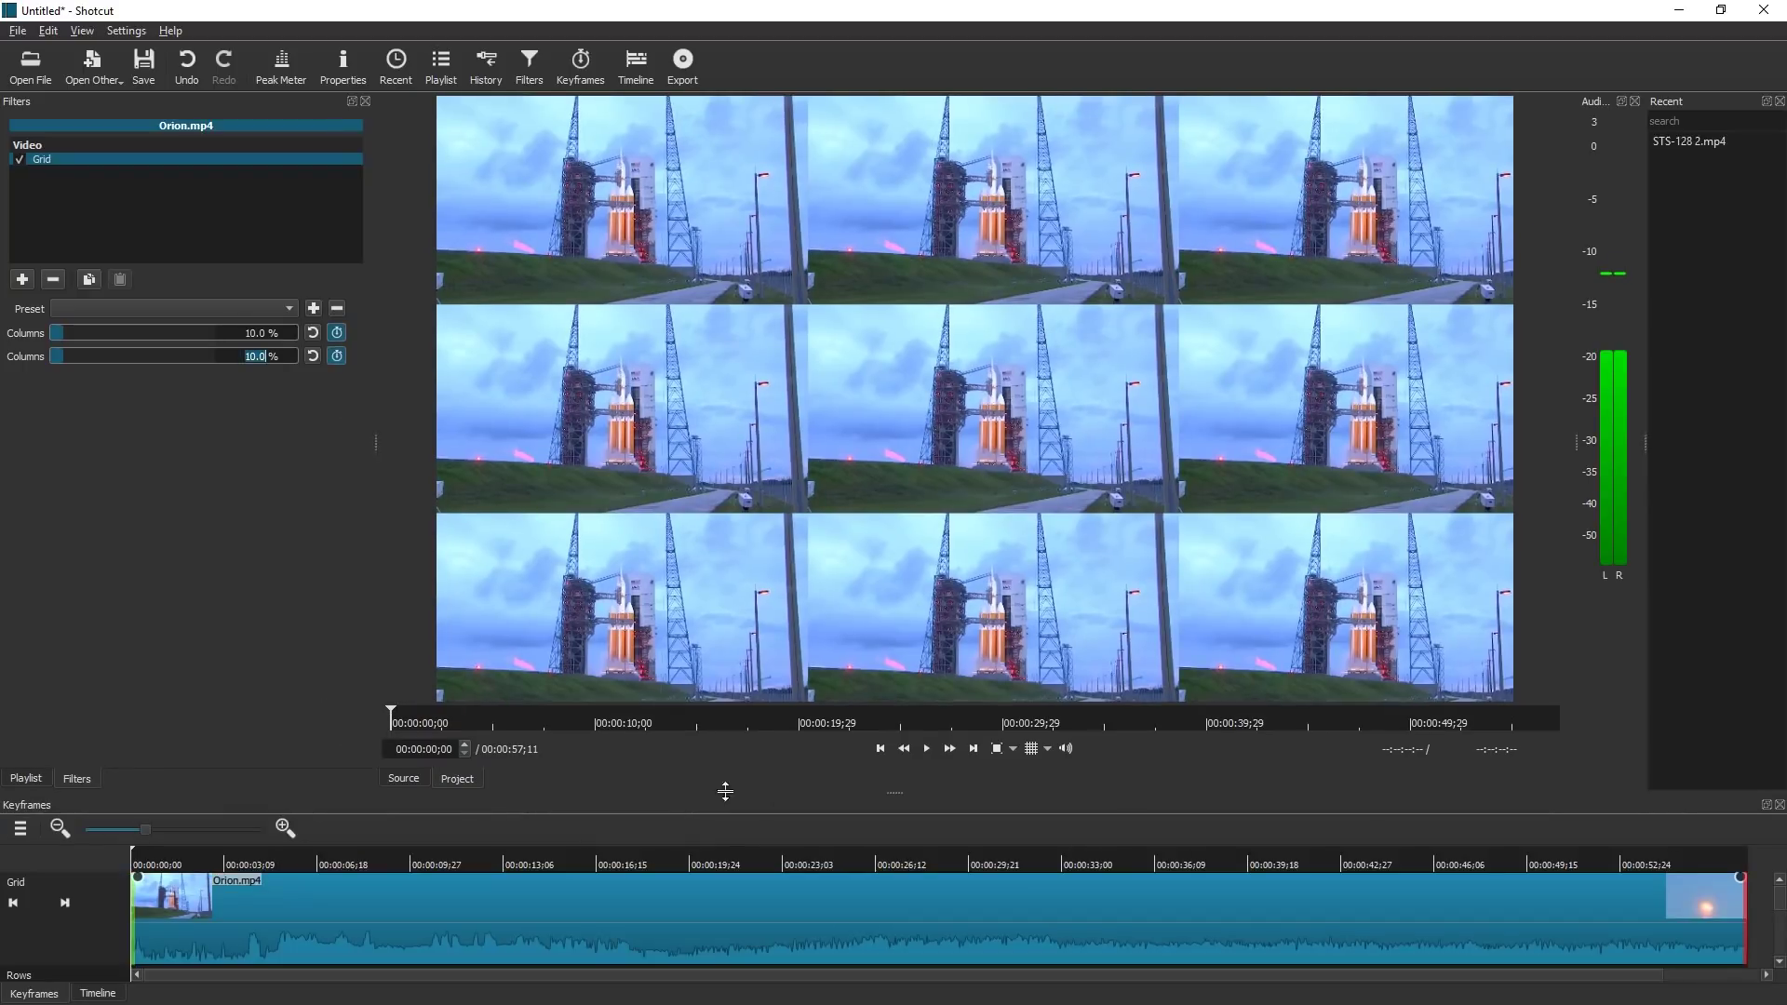
left_click_drag(906, 782, 910, 540)
left_click(1748, 794)
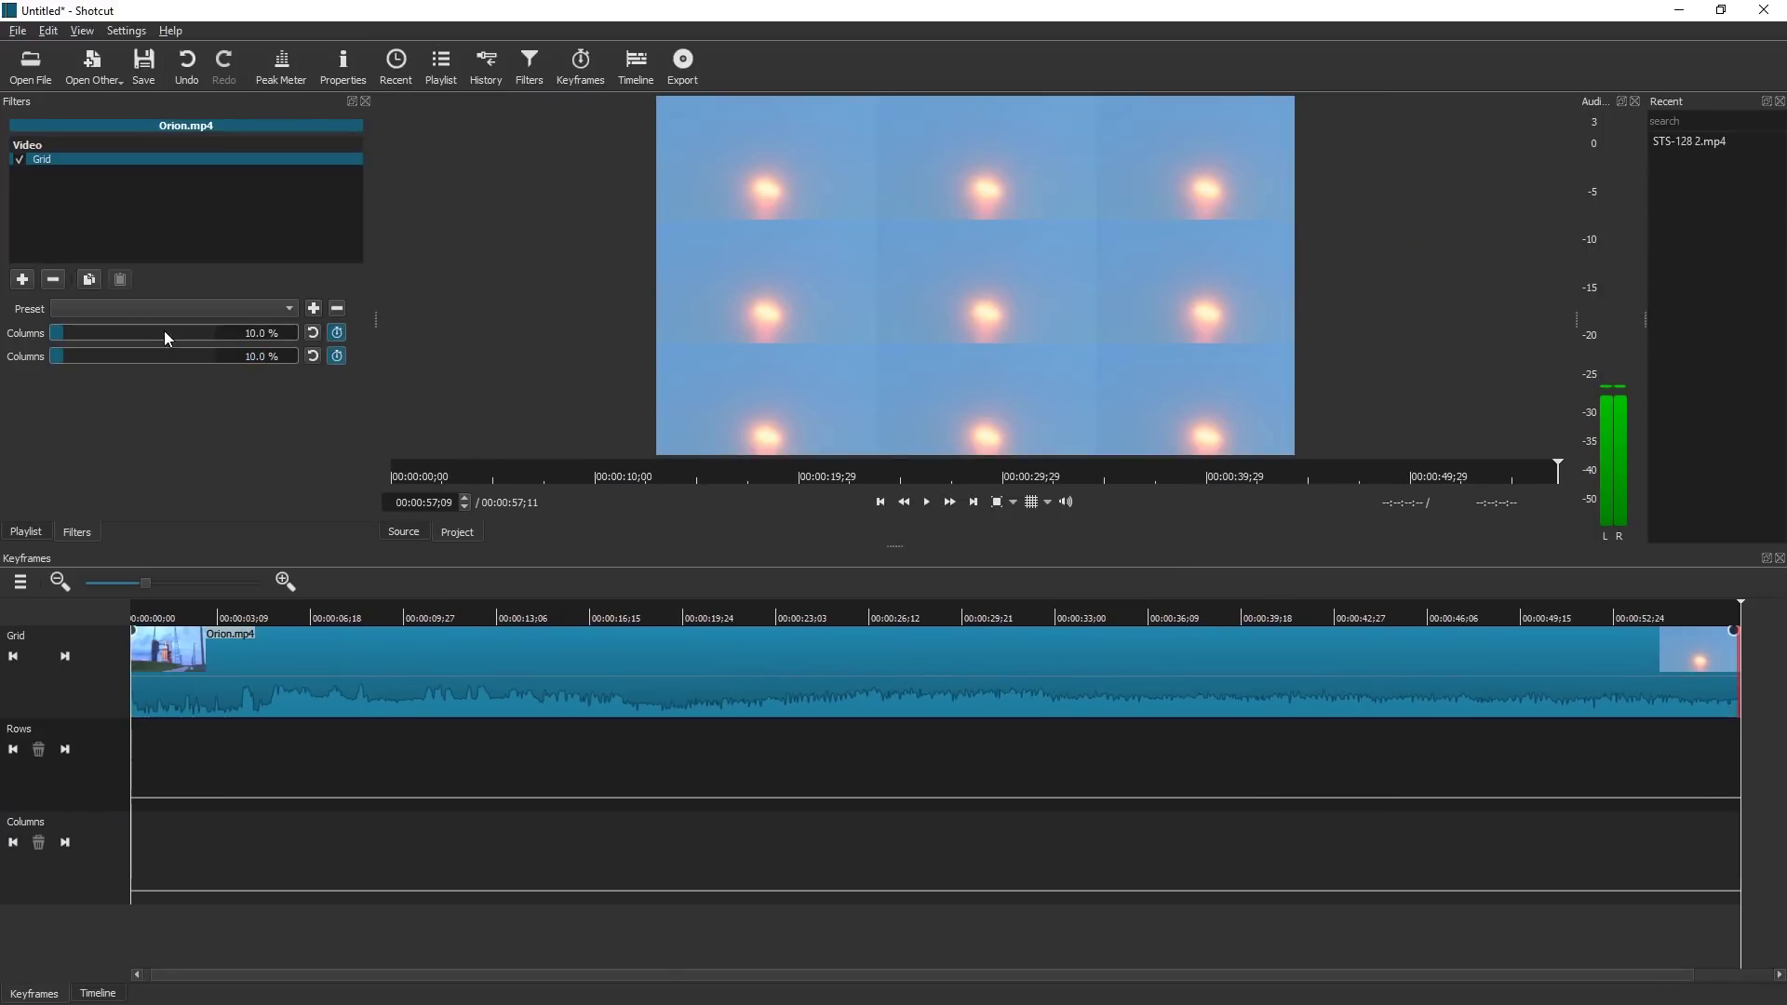
left_click_drag(165, 335, 243, 356)
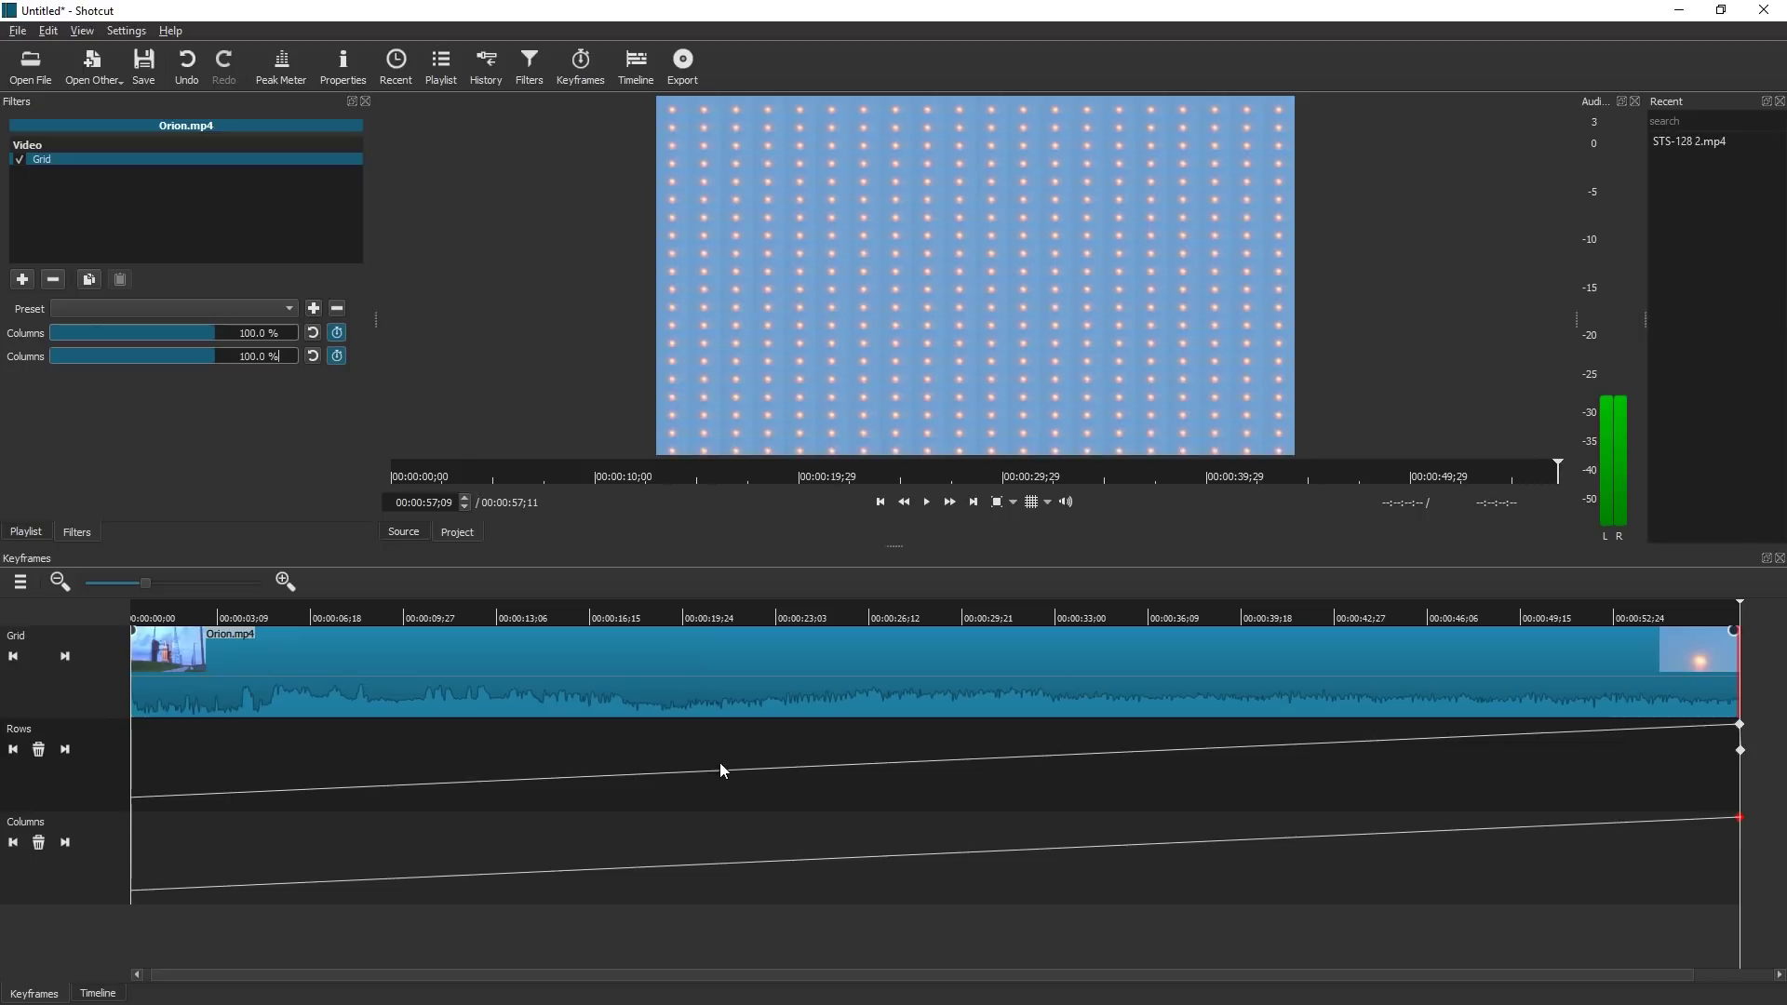
Preview the animated grid from the clip's start, sampling playback around the middle and near the end.
left_click(629, 619)
key("Home")
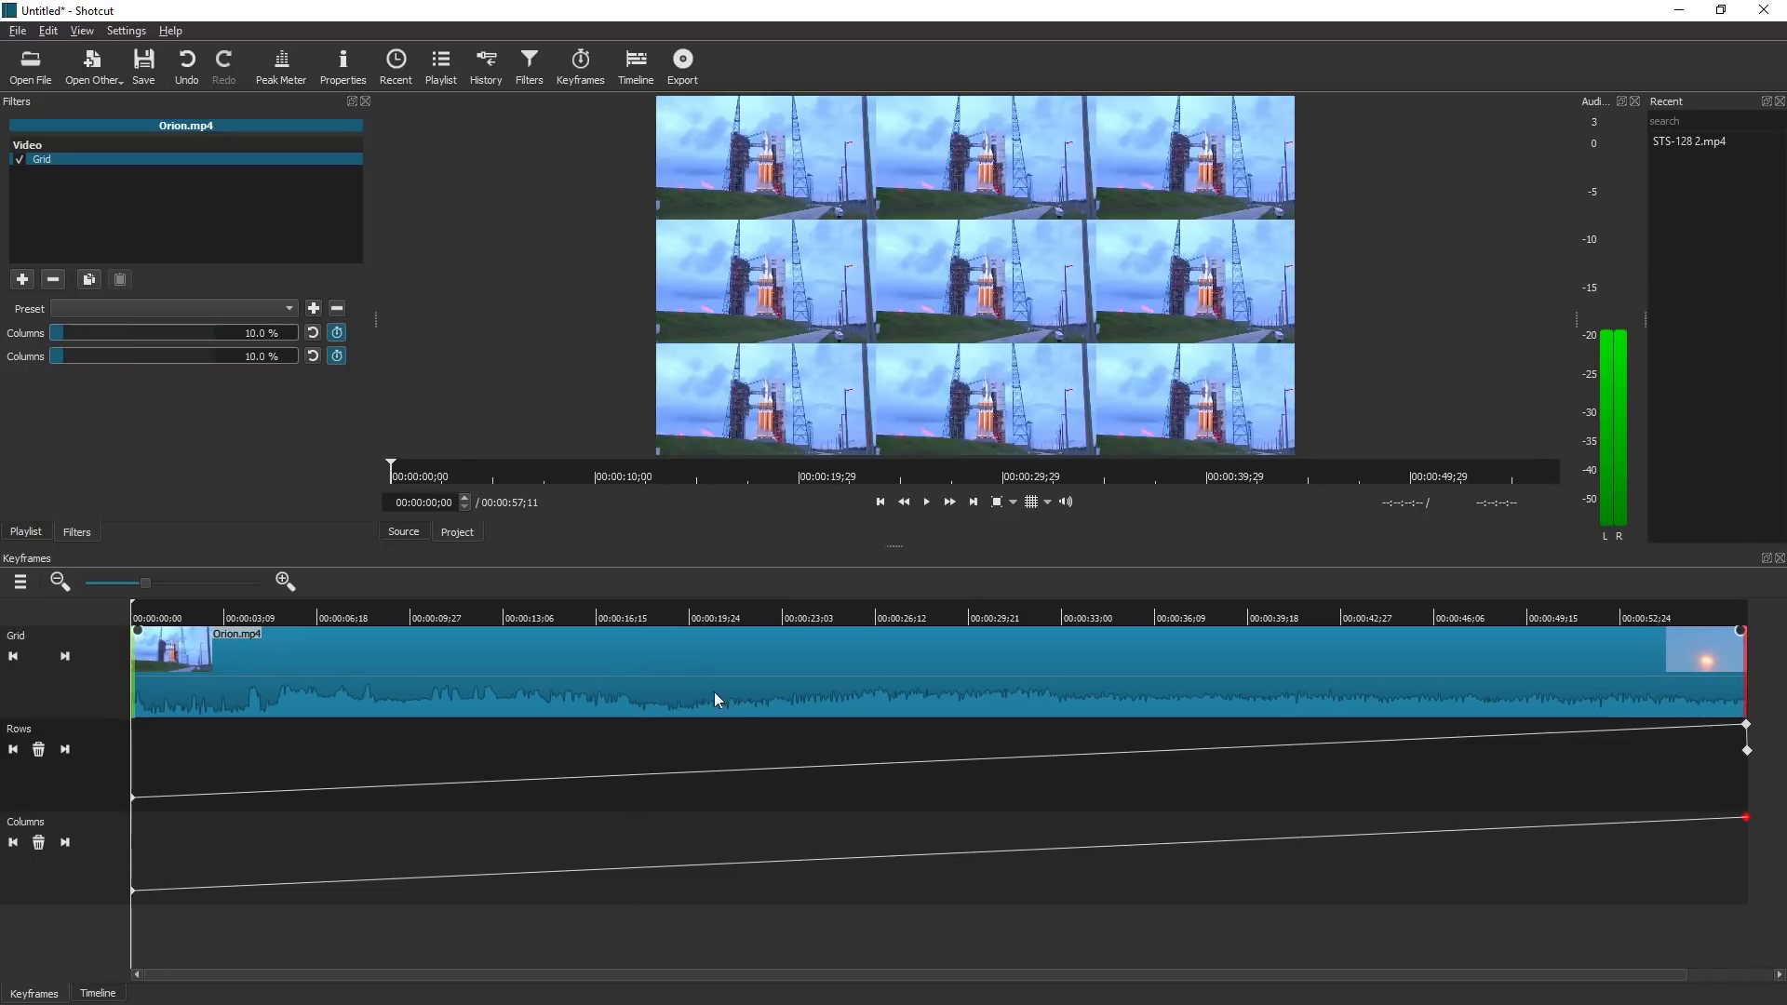
key("space")
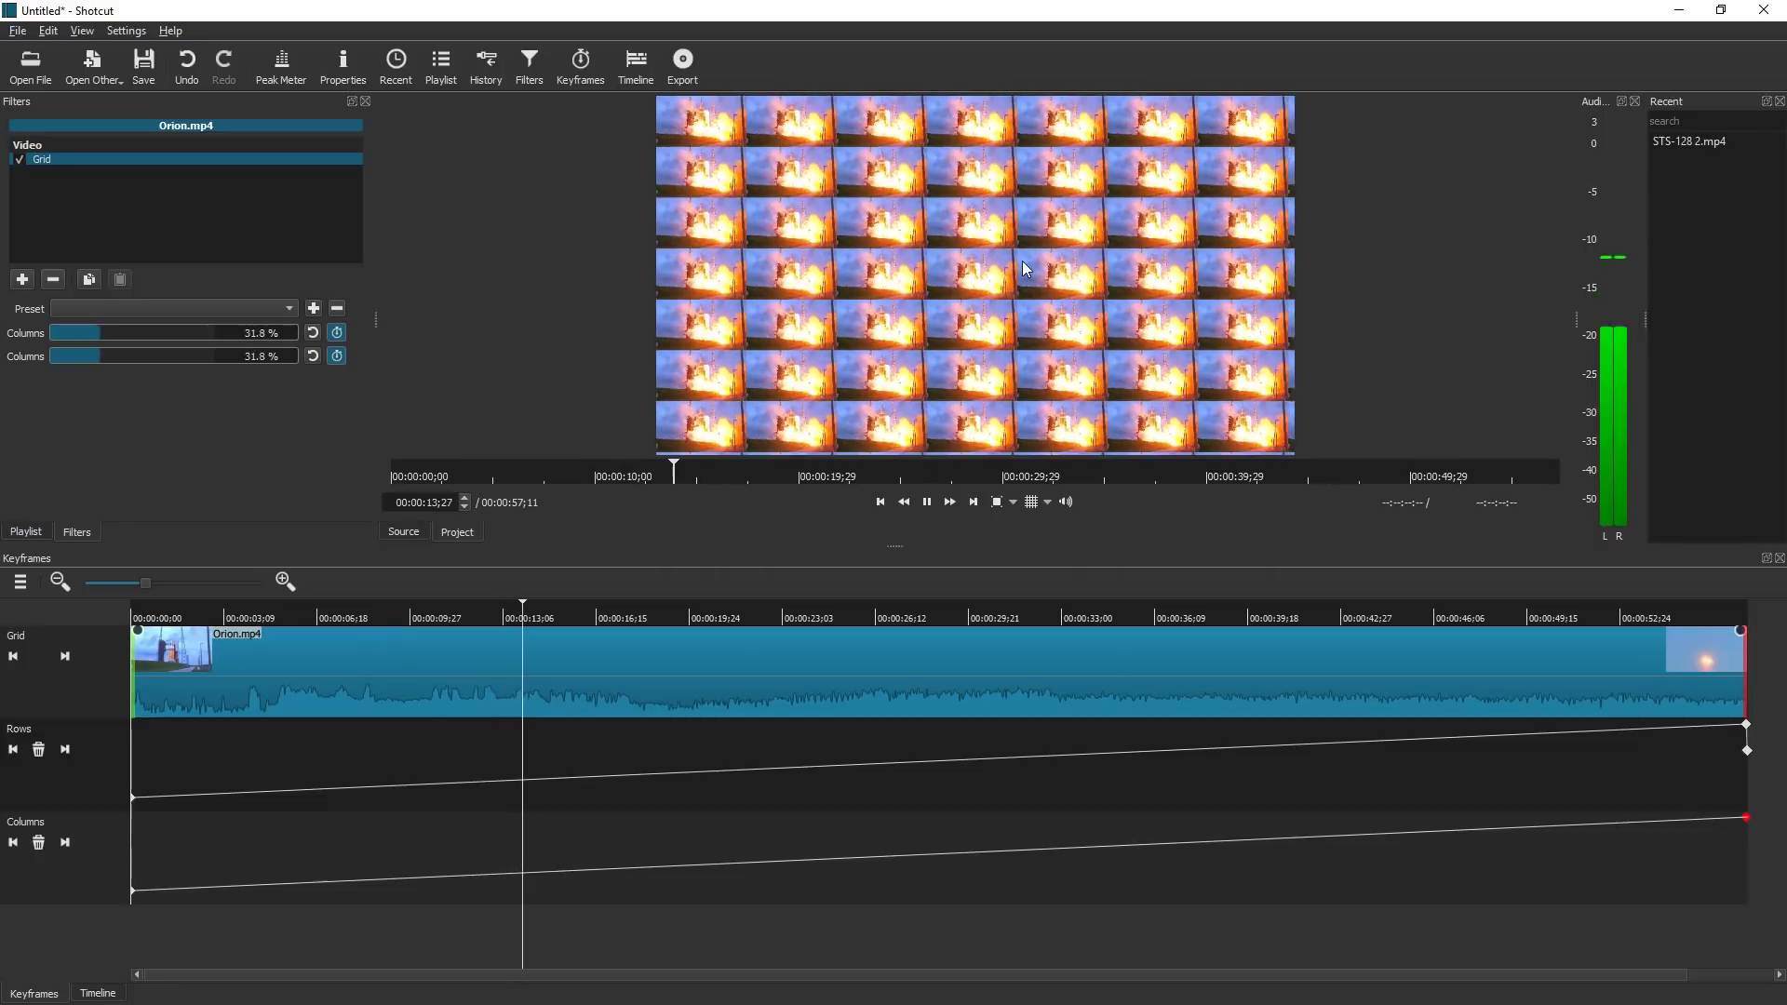
left_click(944, 618)
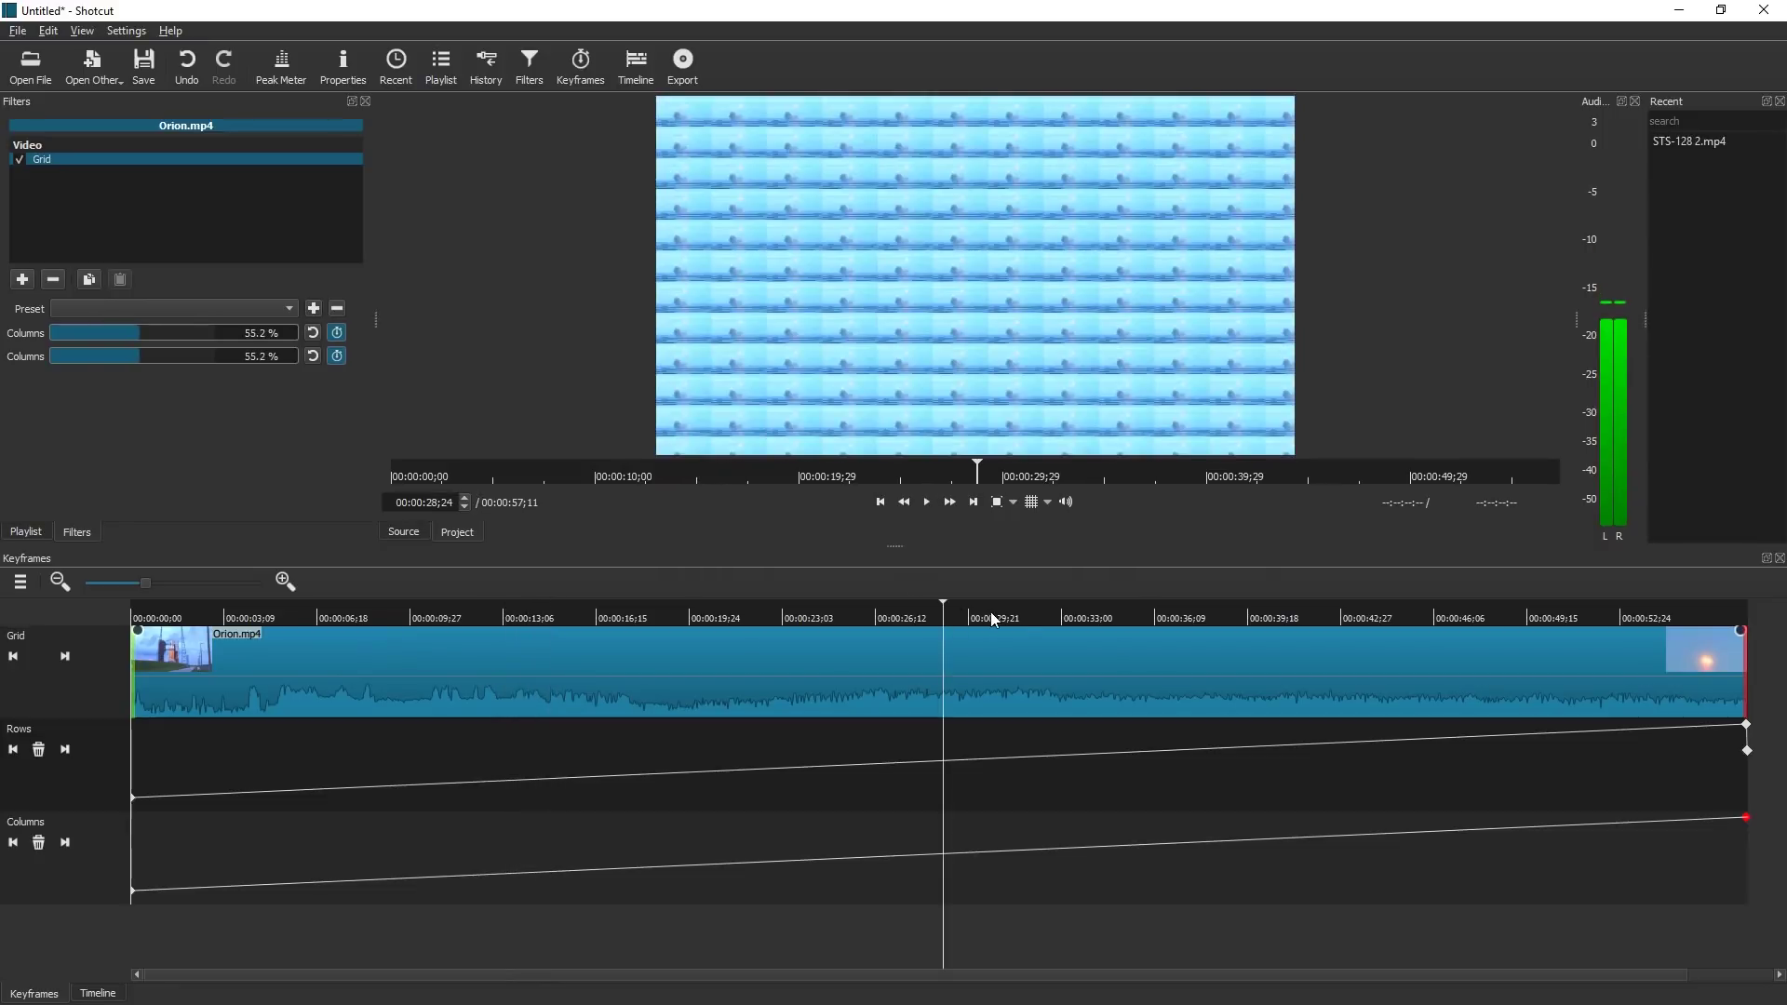
key("space")
left_click(1416, 614)
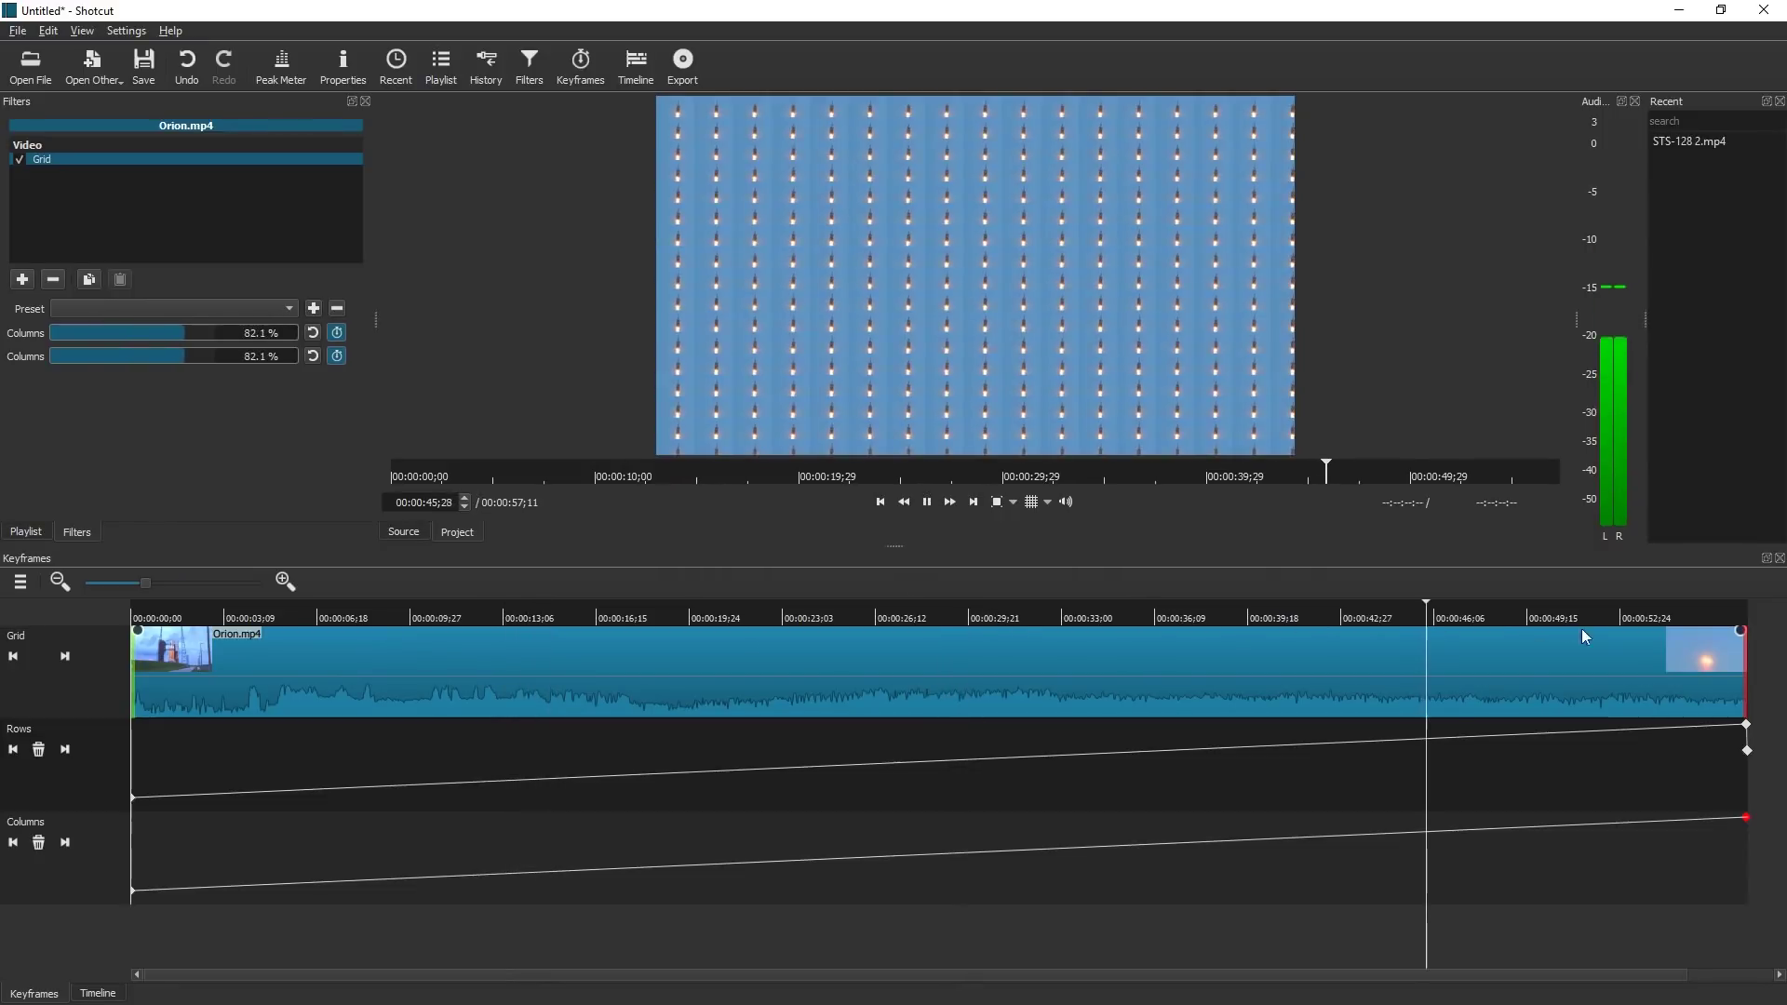
Move the 100% Rows keyframe from the clip's end to about mid-clip, preview that section, and delete the keyframe.
left_click_drag(1746, 724, 917, 698)
left_click(815, 612)
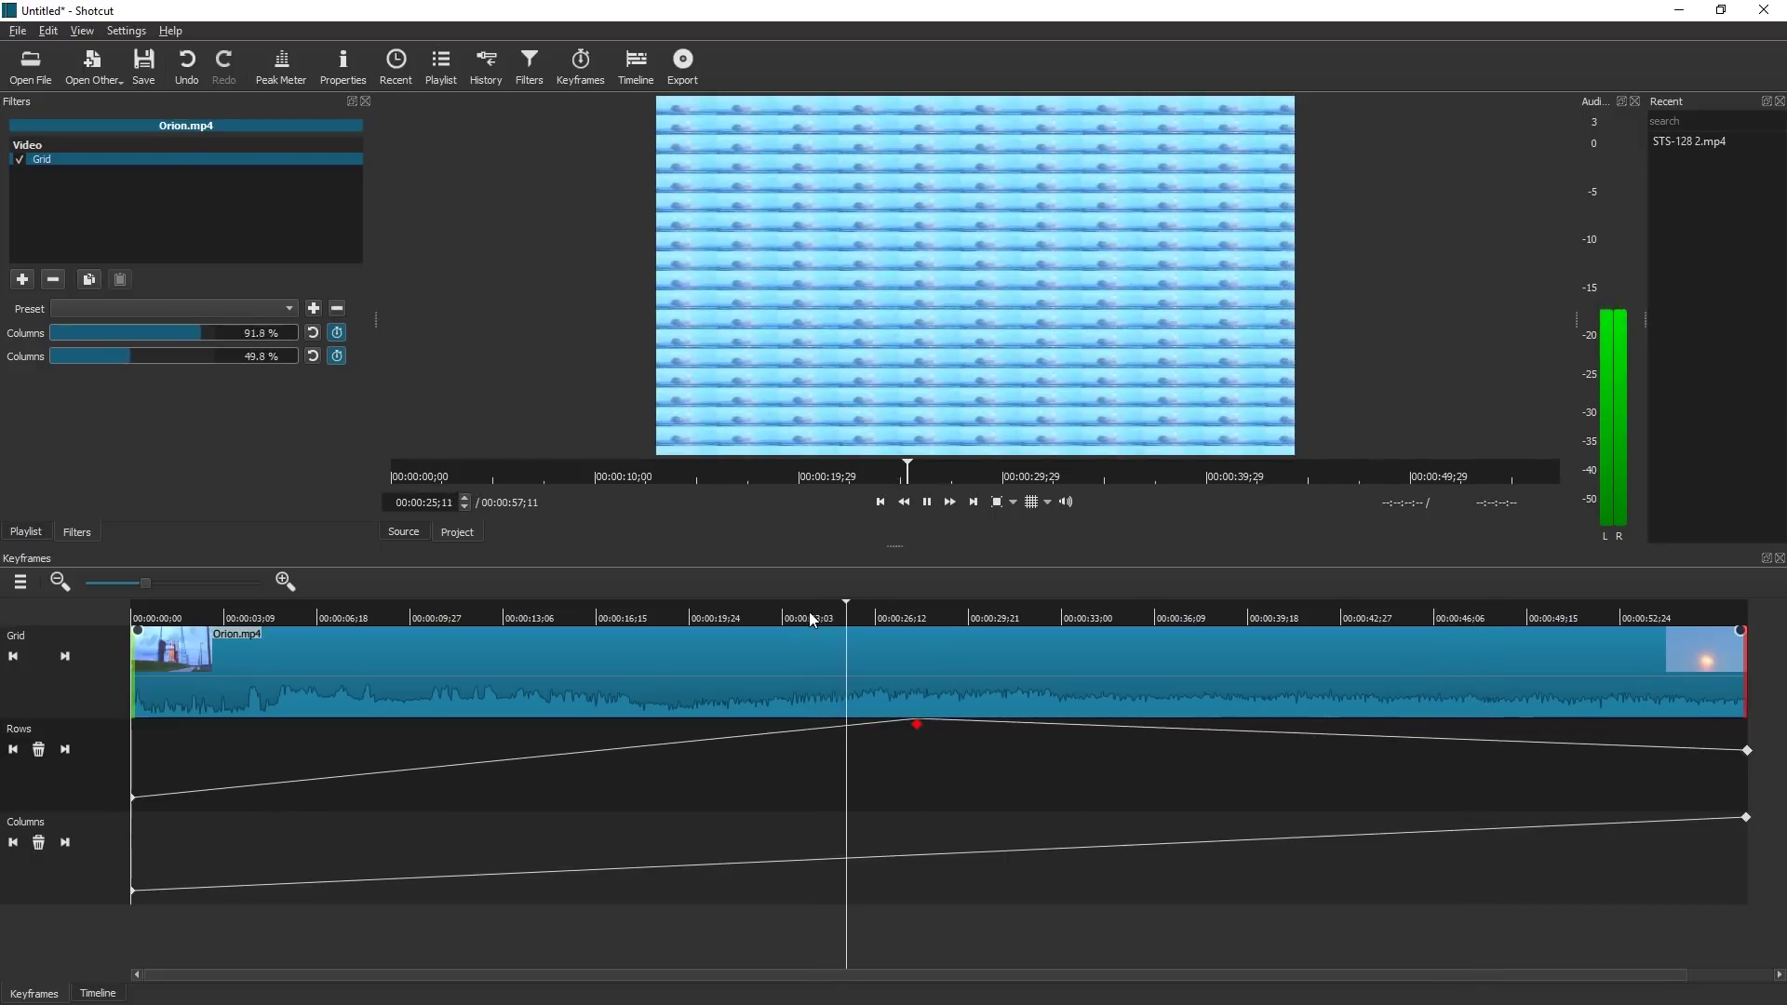
key("space")
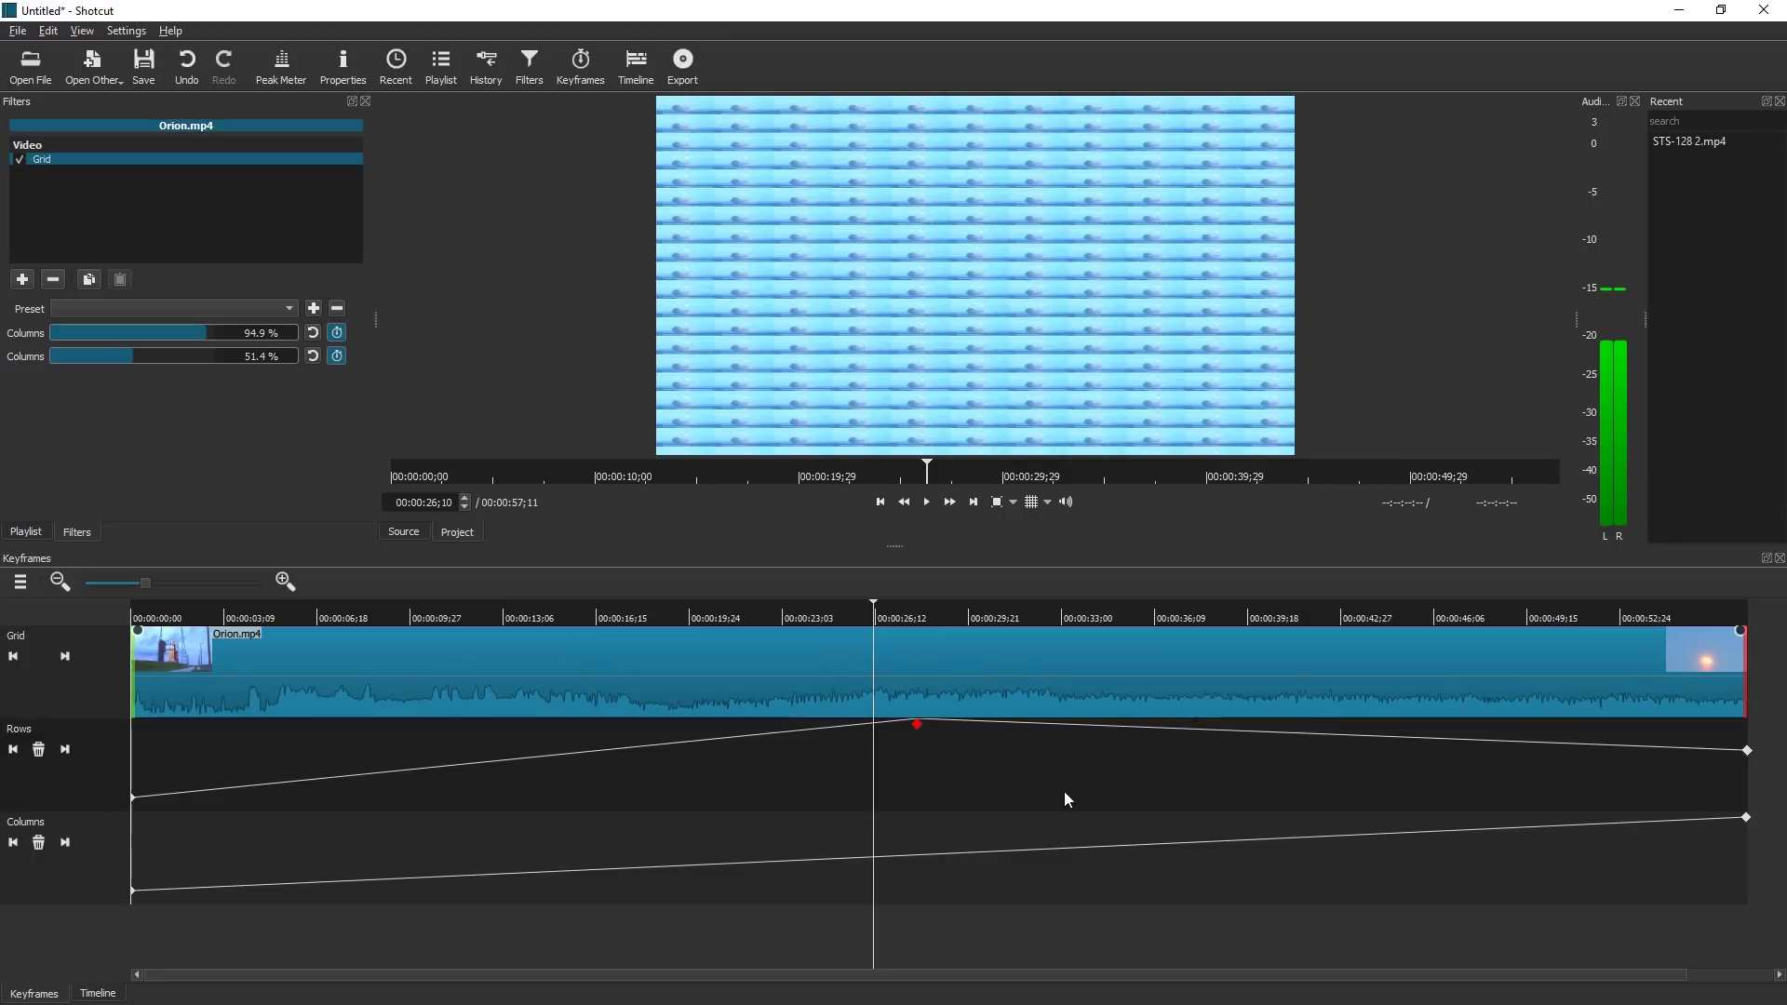
left_click(38, 749)
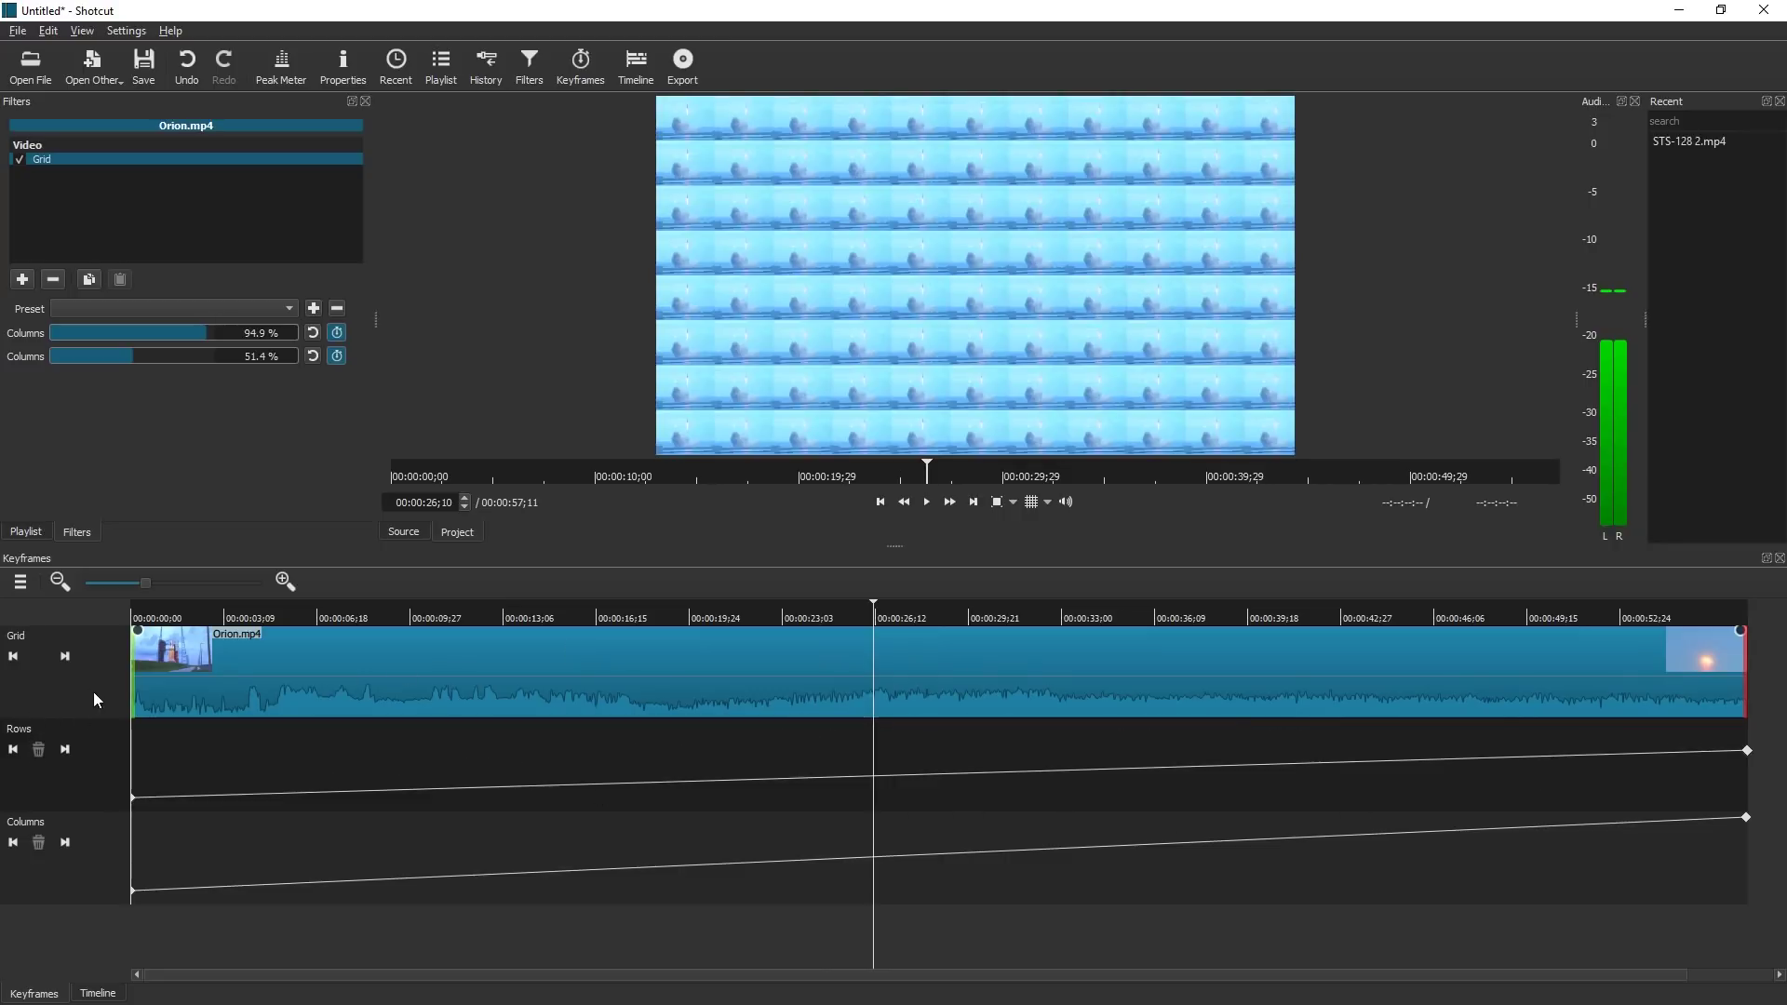
Remove Orion.mp4 from the timeline and place Booster.mp4 and Endeavour 1.mp4 on V1 without a gap between them.
left_click(254, 670)
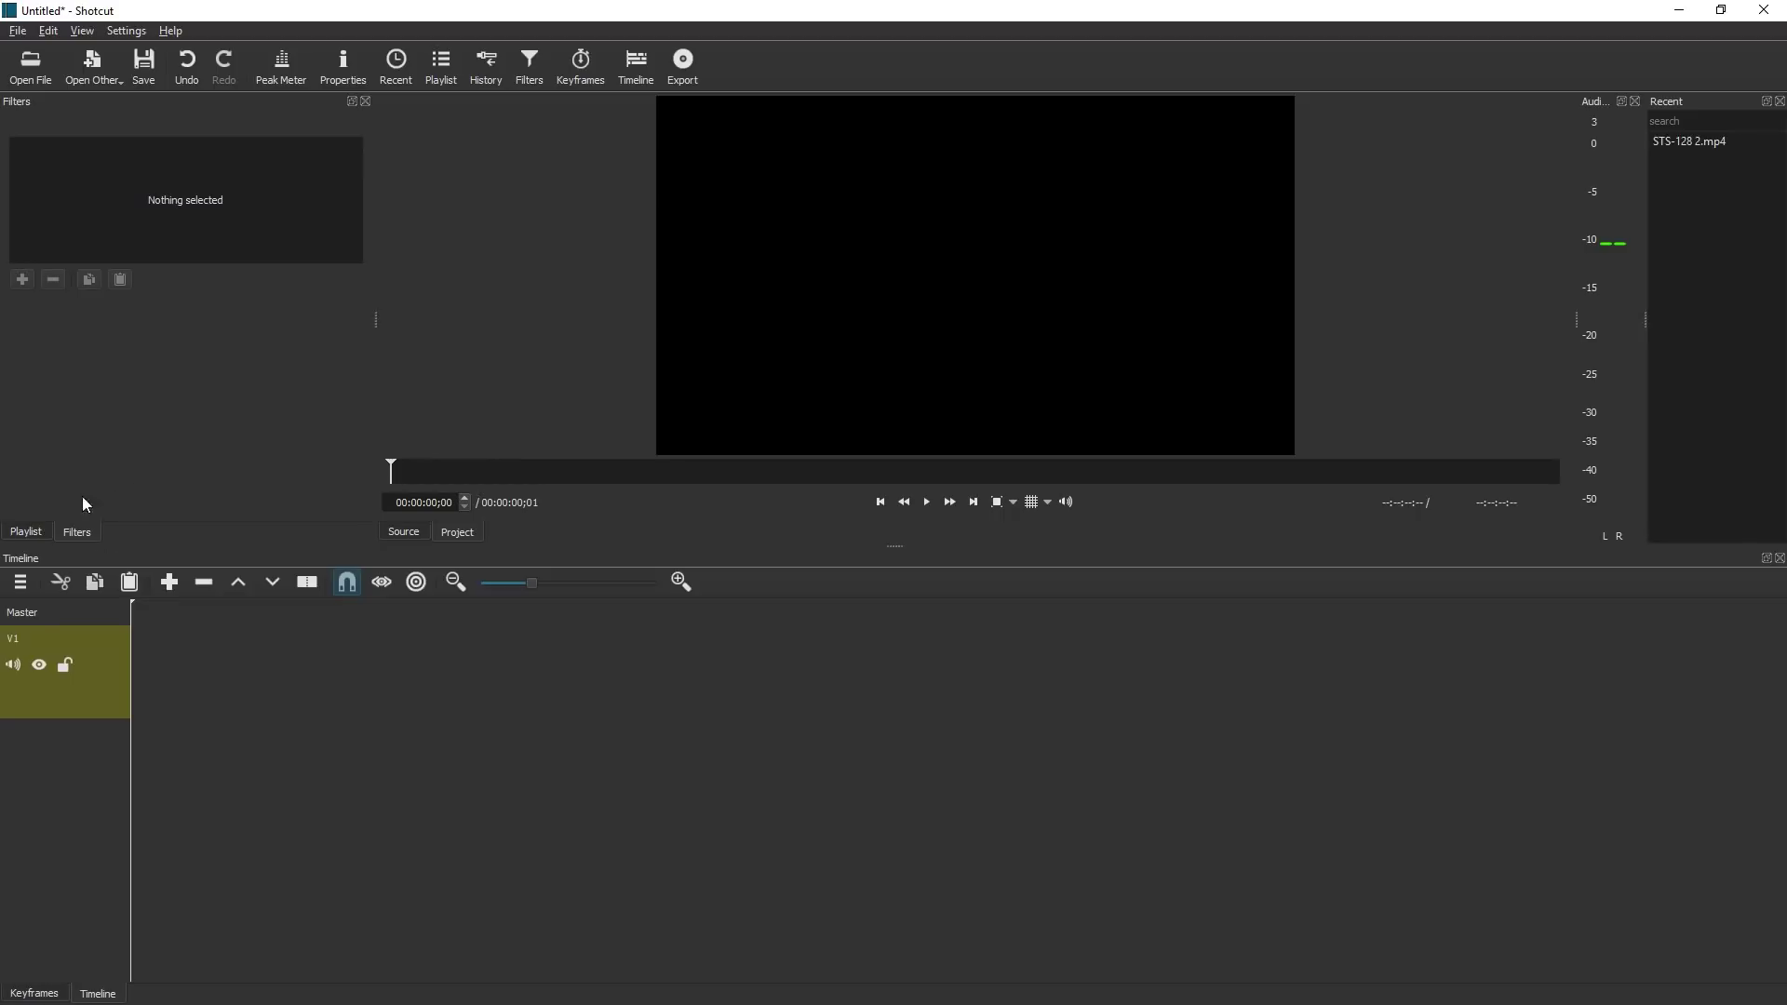
left_click(26, 532)
left_click_drag(148, 328, 534, 666)
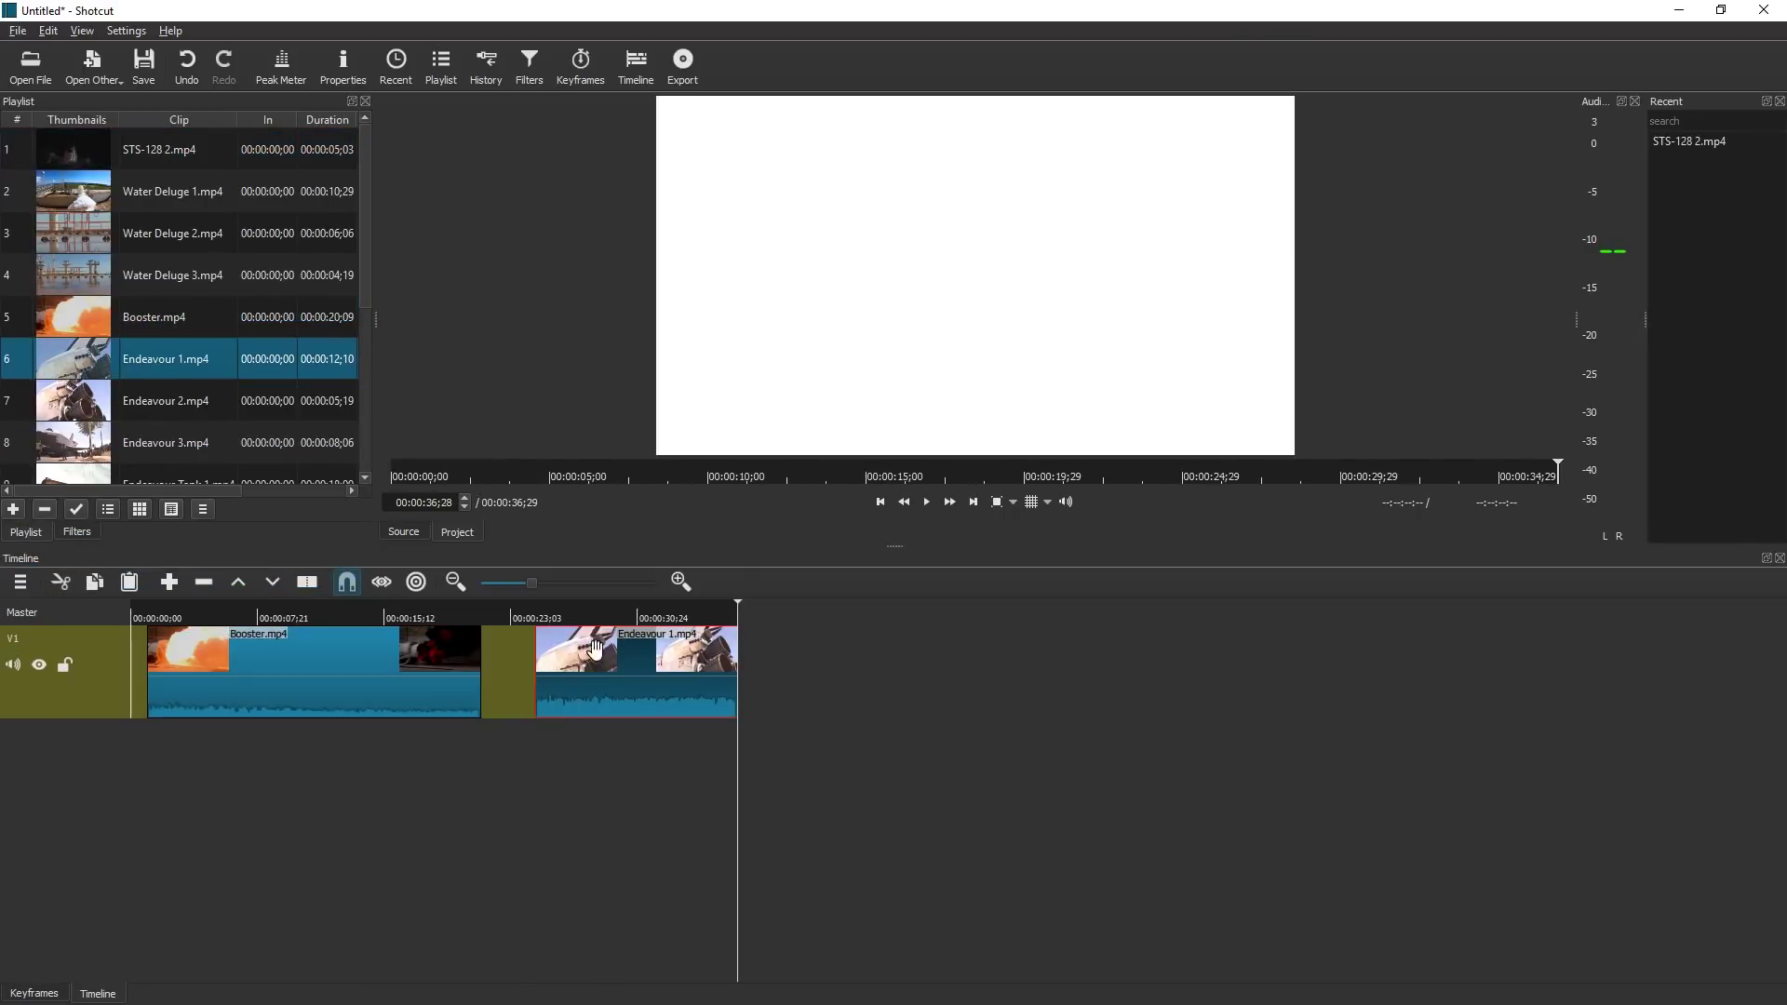
right_click(522, 659)
left_click(549, 678)
Add the Grid filter to Booster.mp4, and the Grid and Rotate and Scale filters to Endeavour 1.mp4.
left_click(442, 631)
left_click(78, 531)
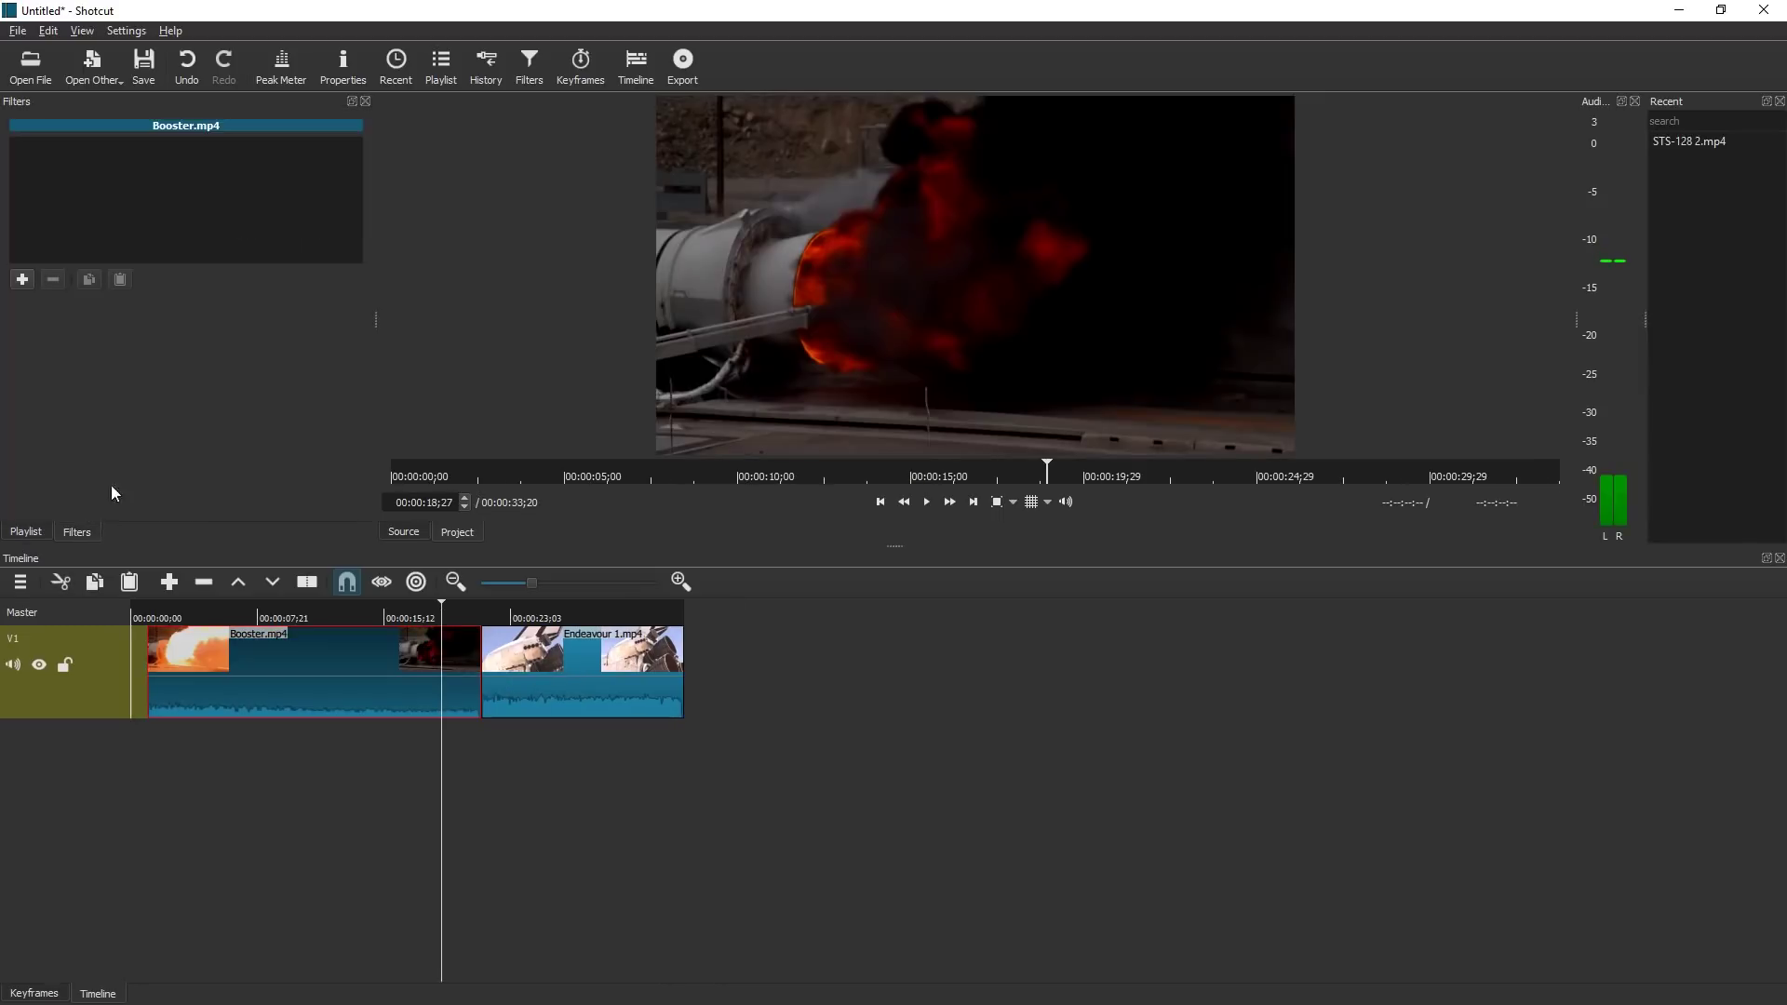
left_click(23, 279)
type("grid")
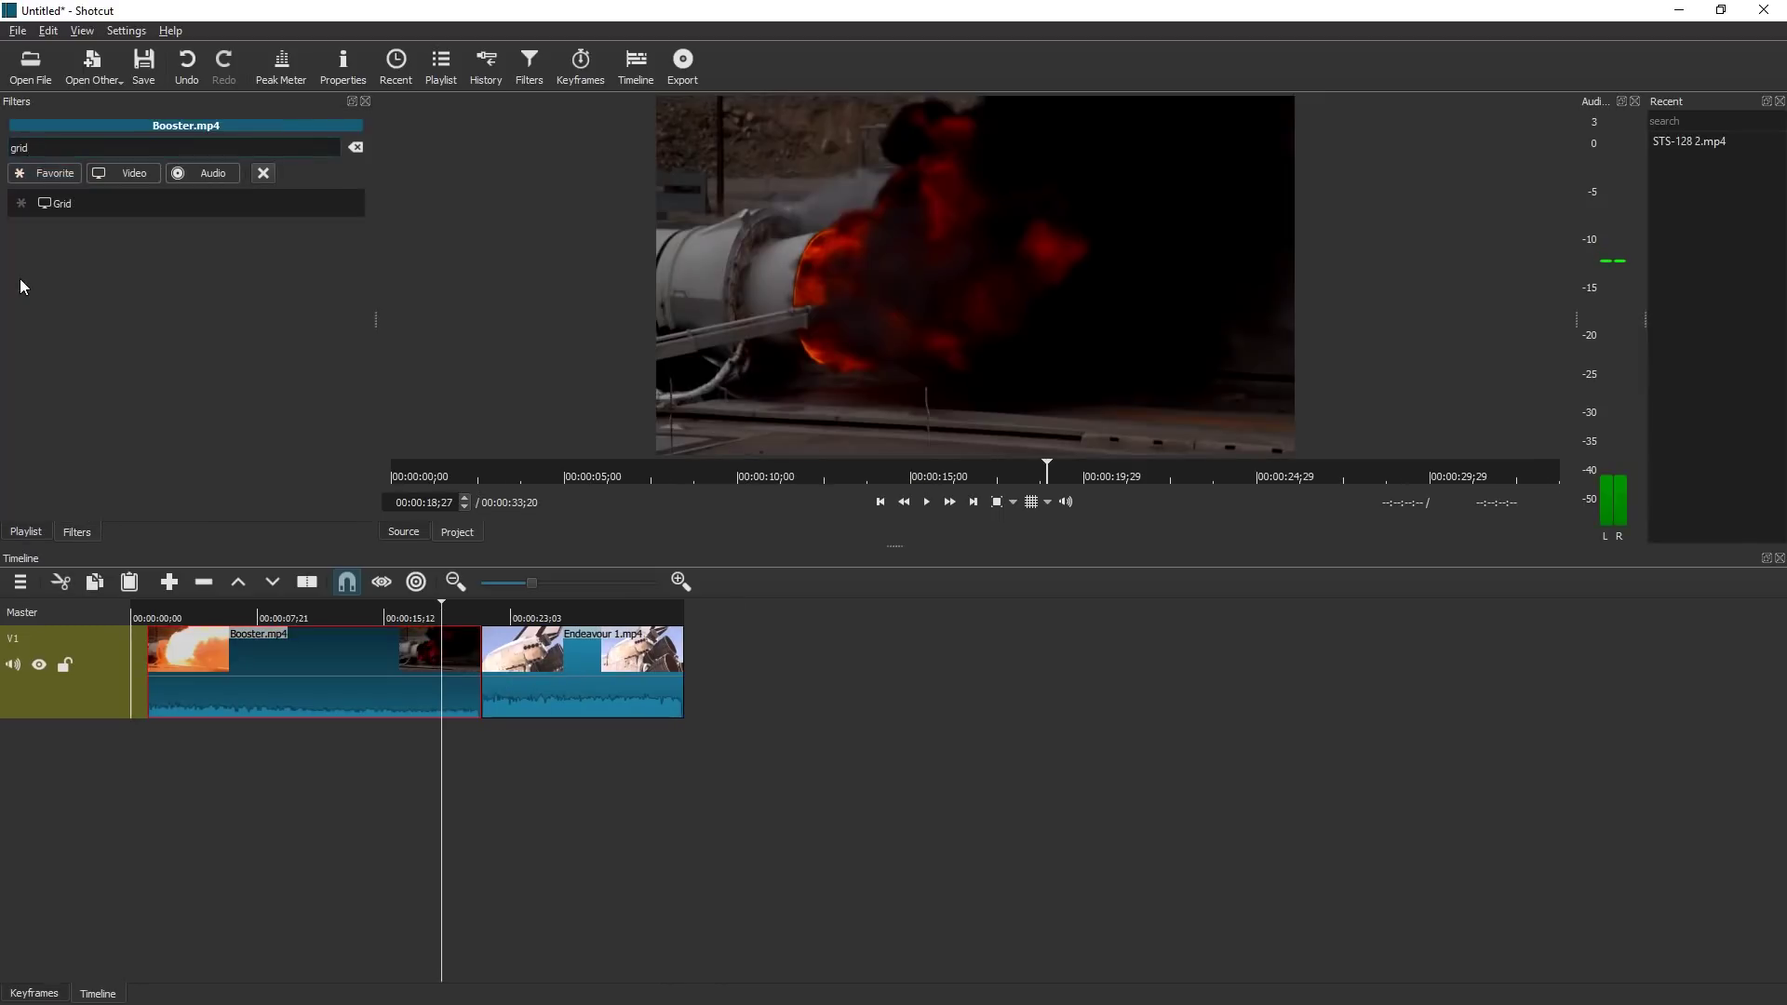
left_click(57, 202)
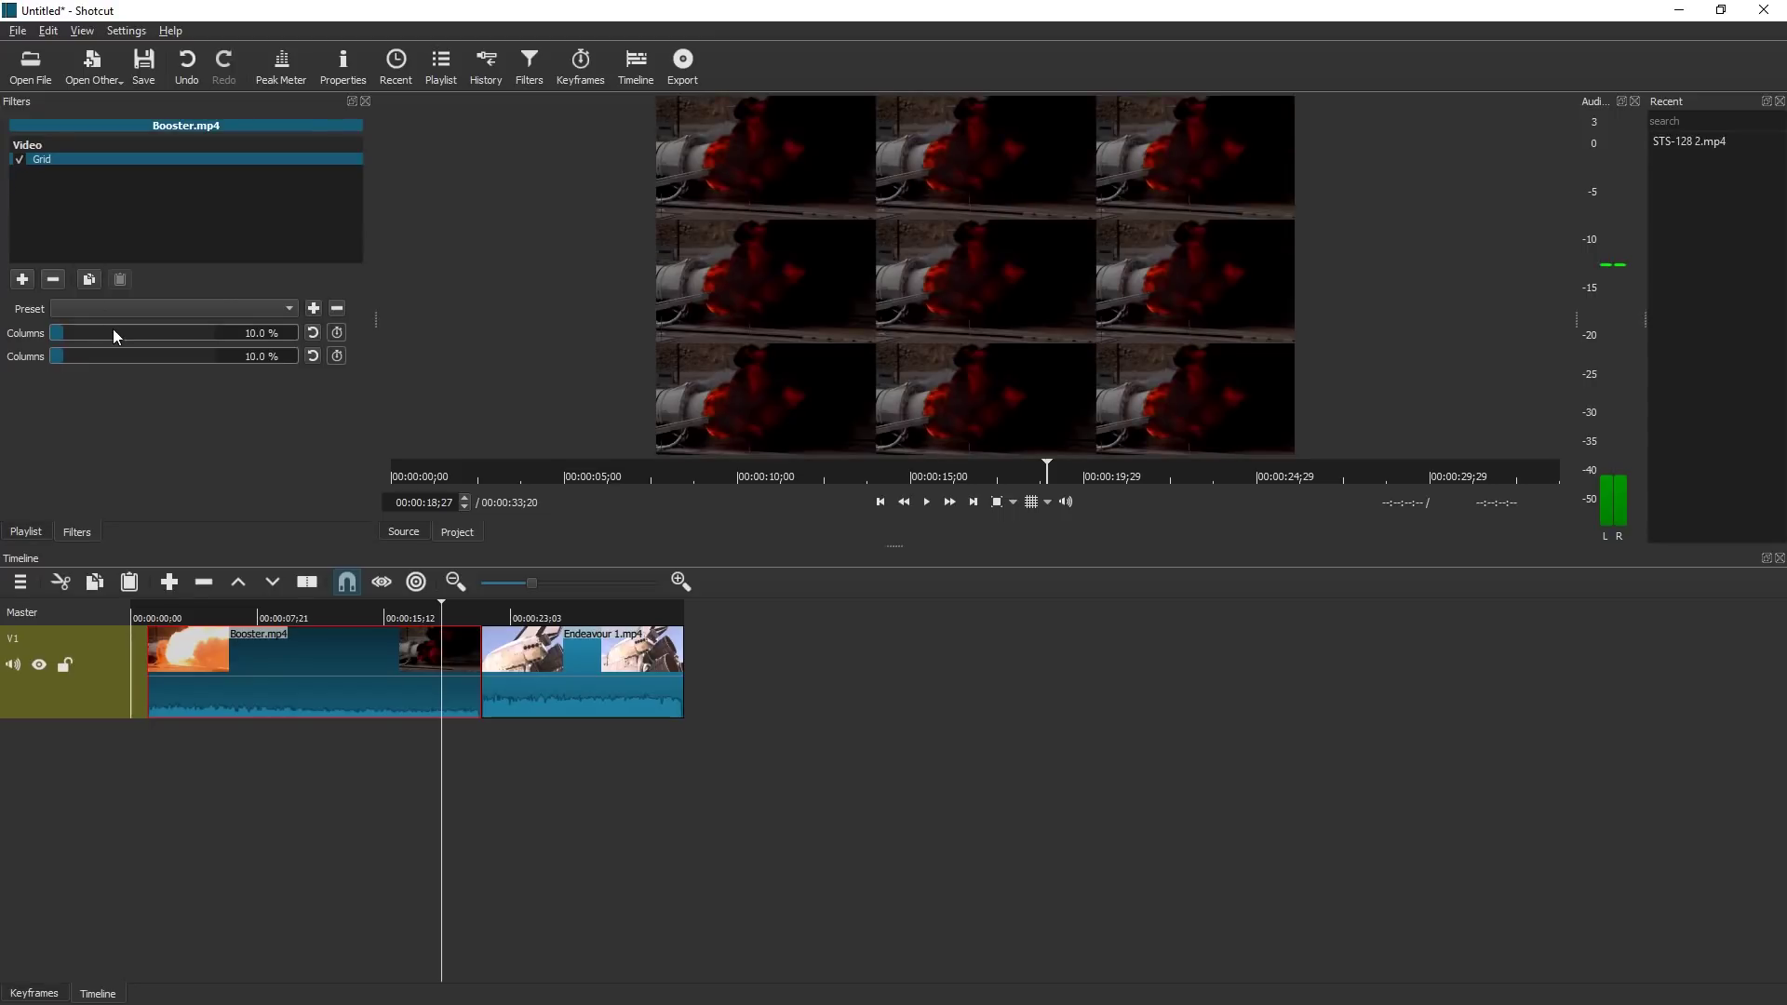
left_click(529, 645)
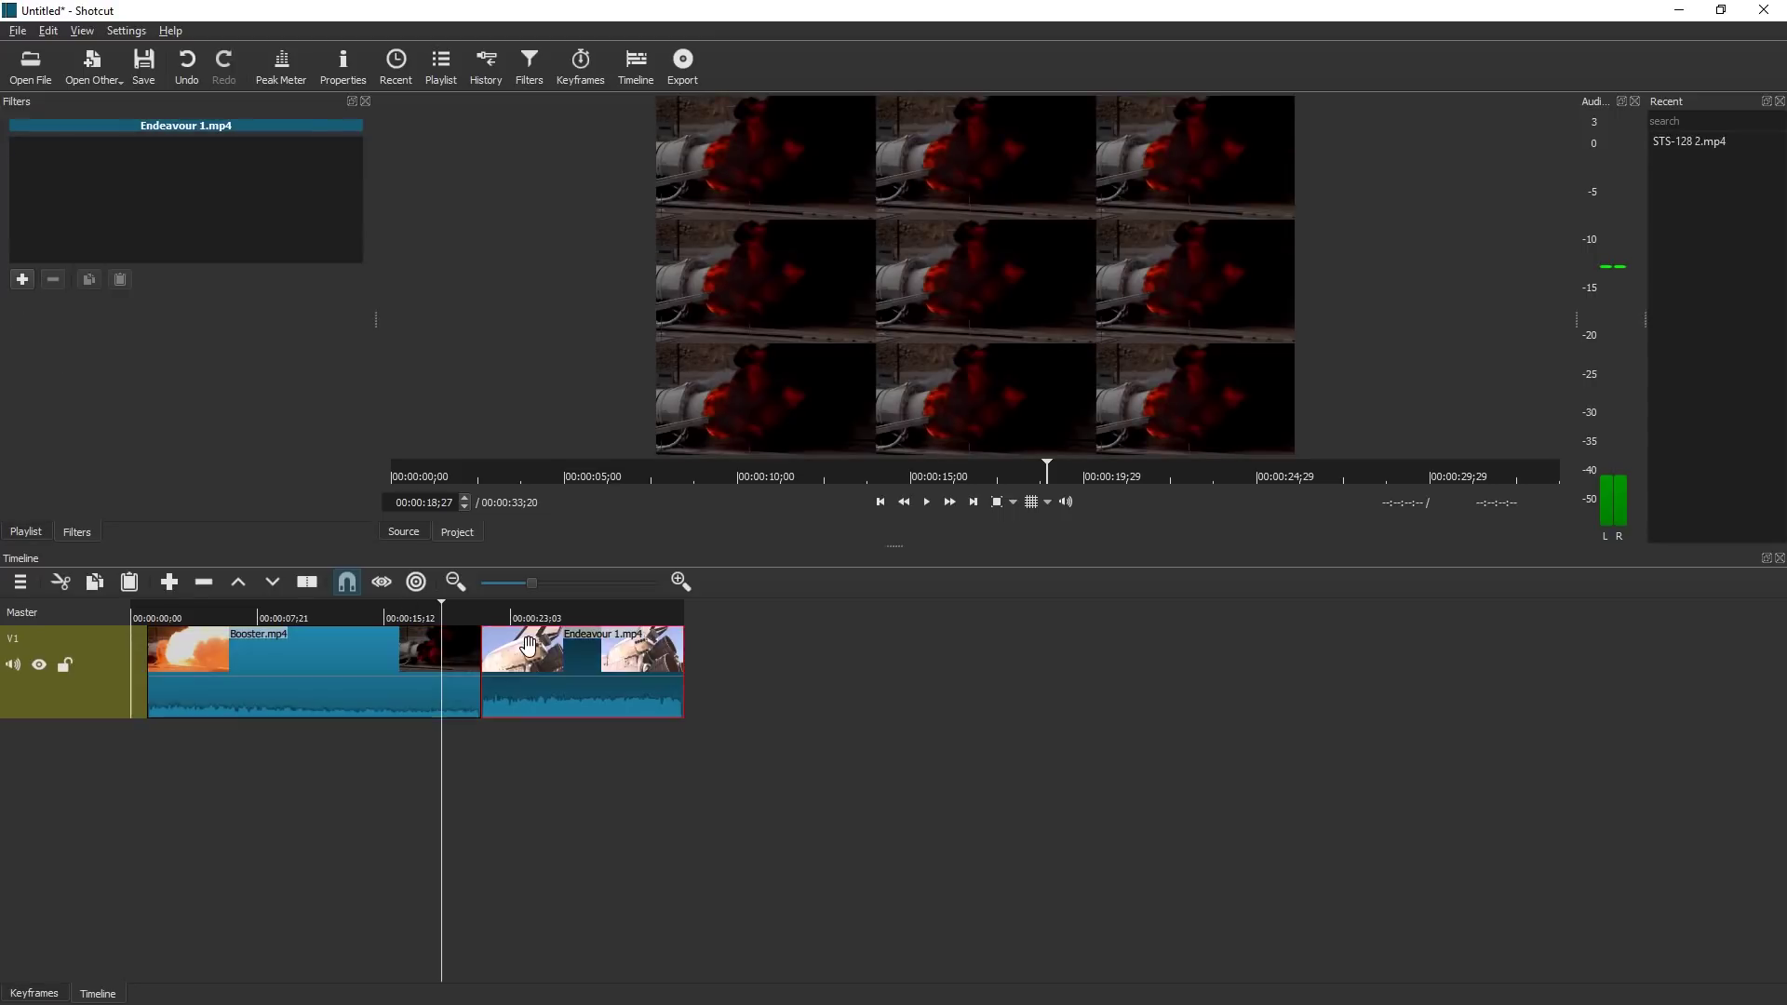
left_click(22, 280)
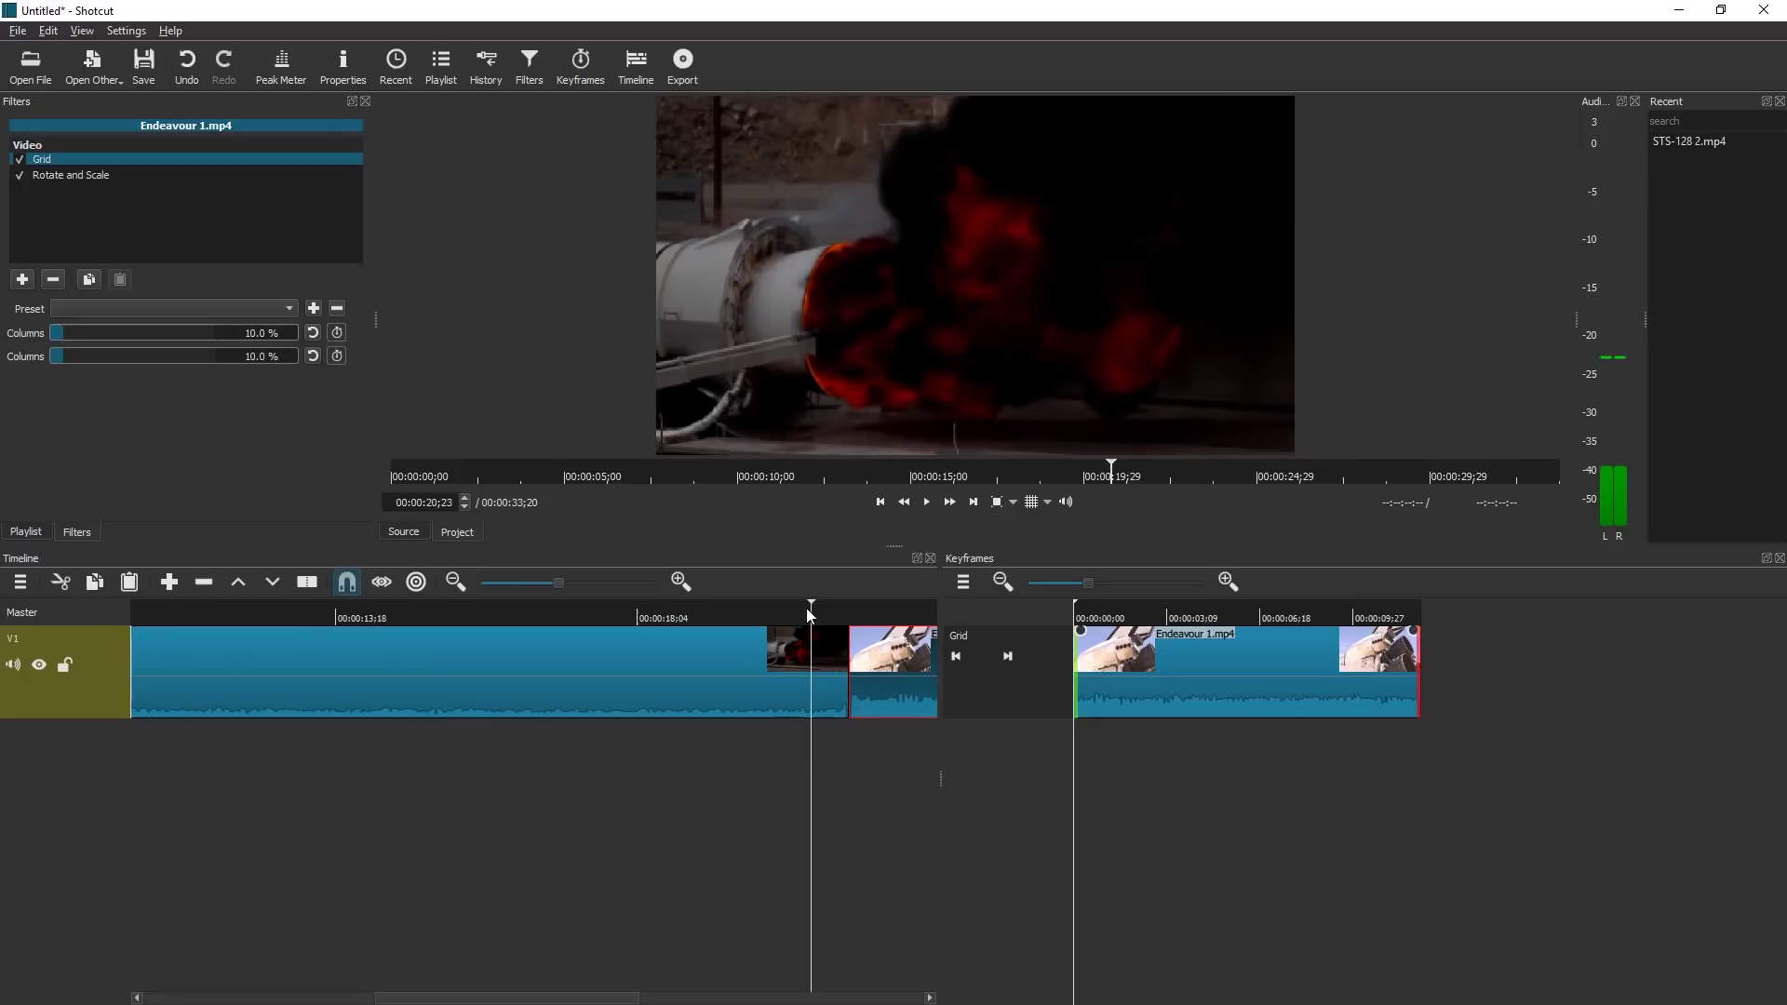
Play back the grid transition around the cut between Booster.mp4 and Endeavour 1.mp4.
key("space")
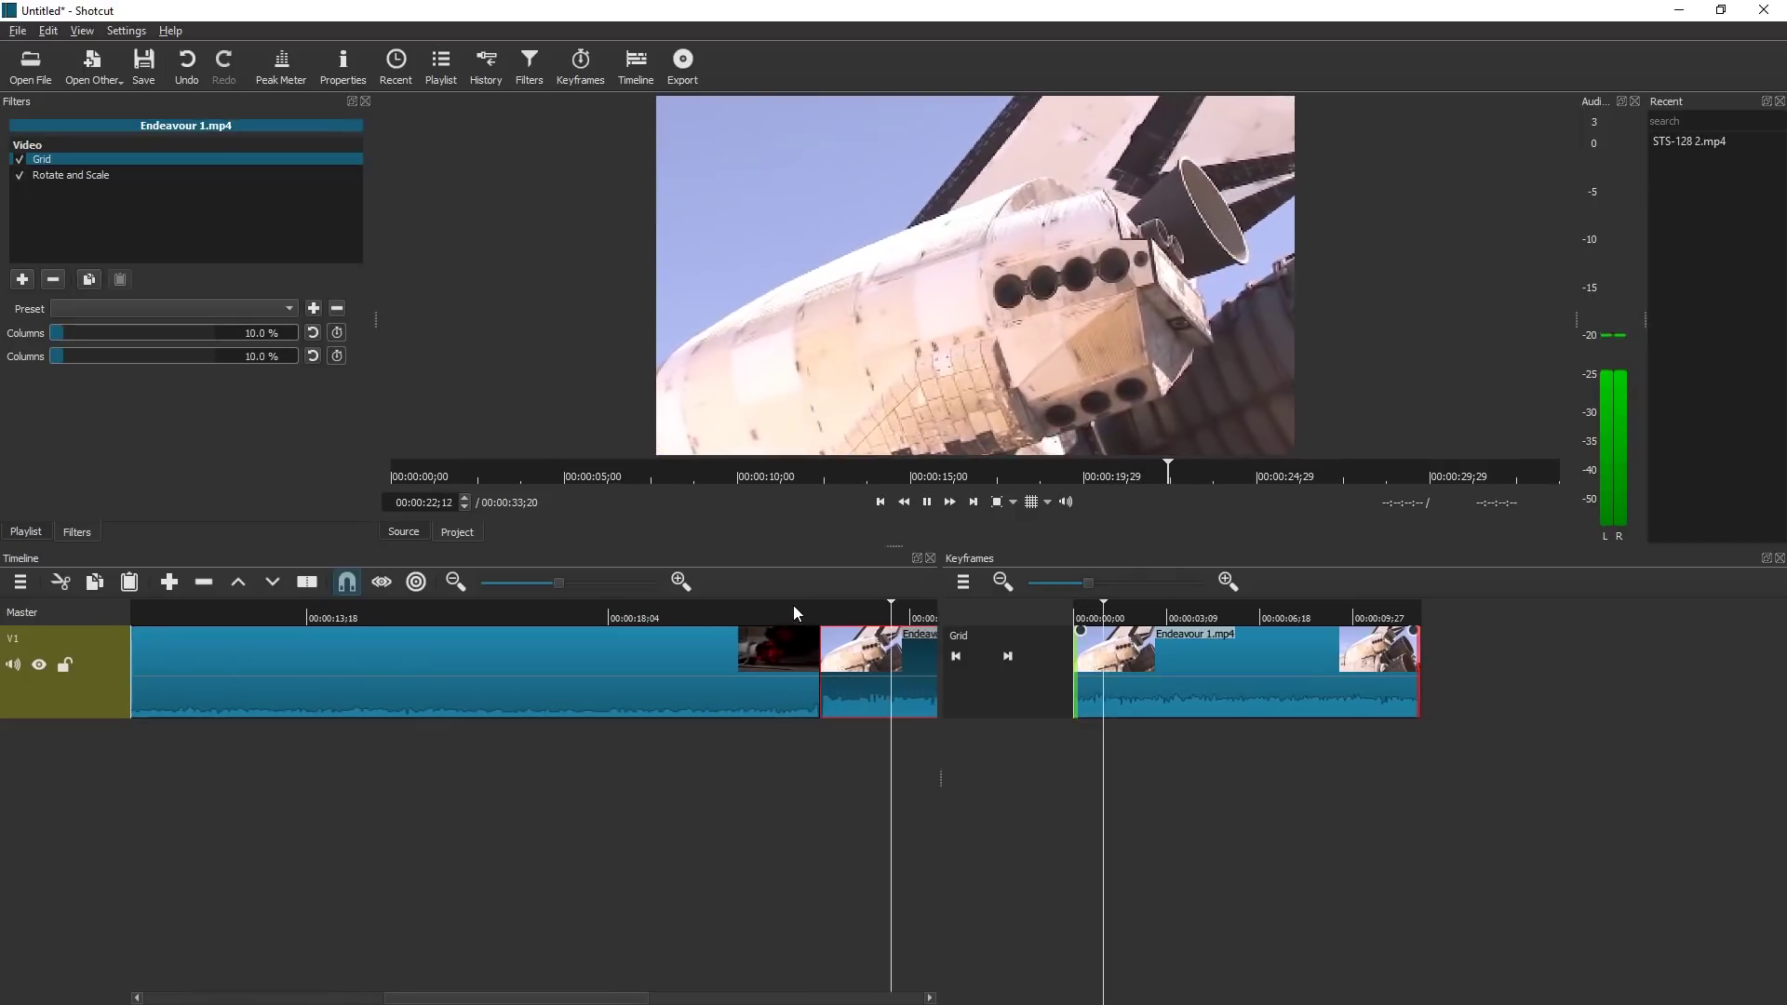
left_click(747, 607)
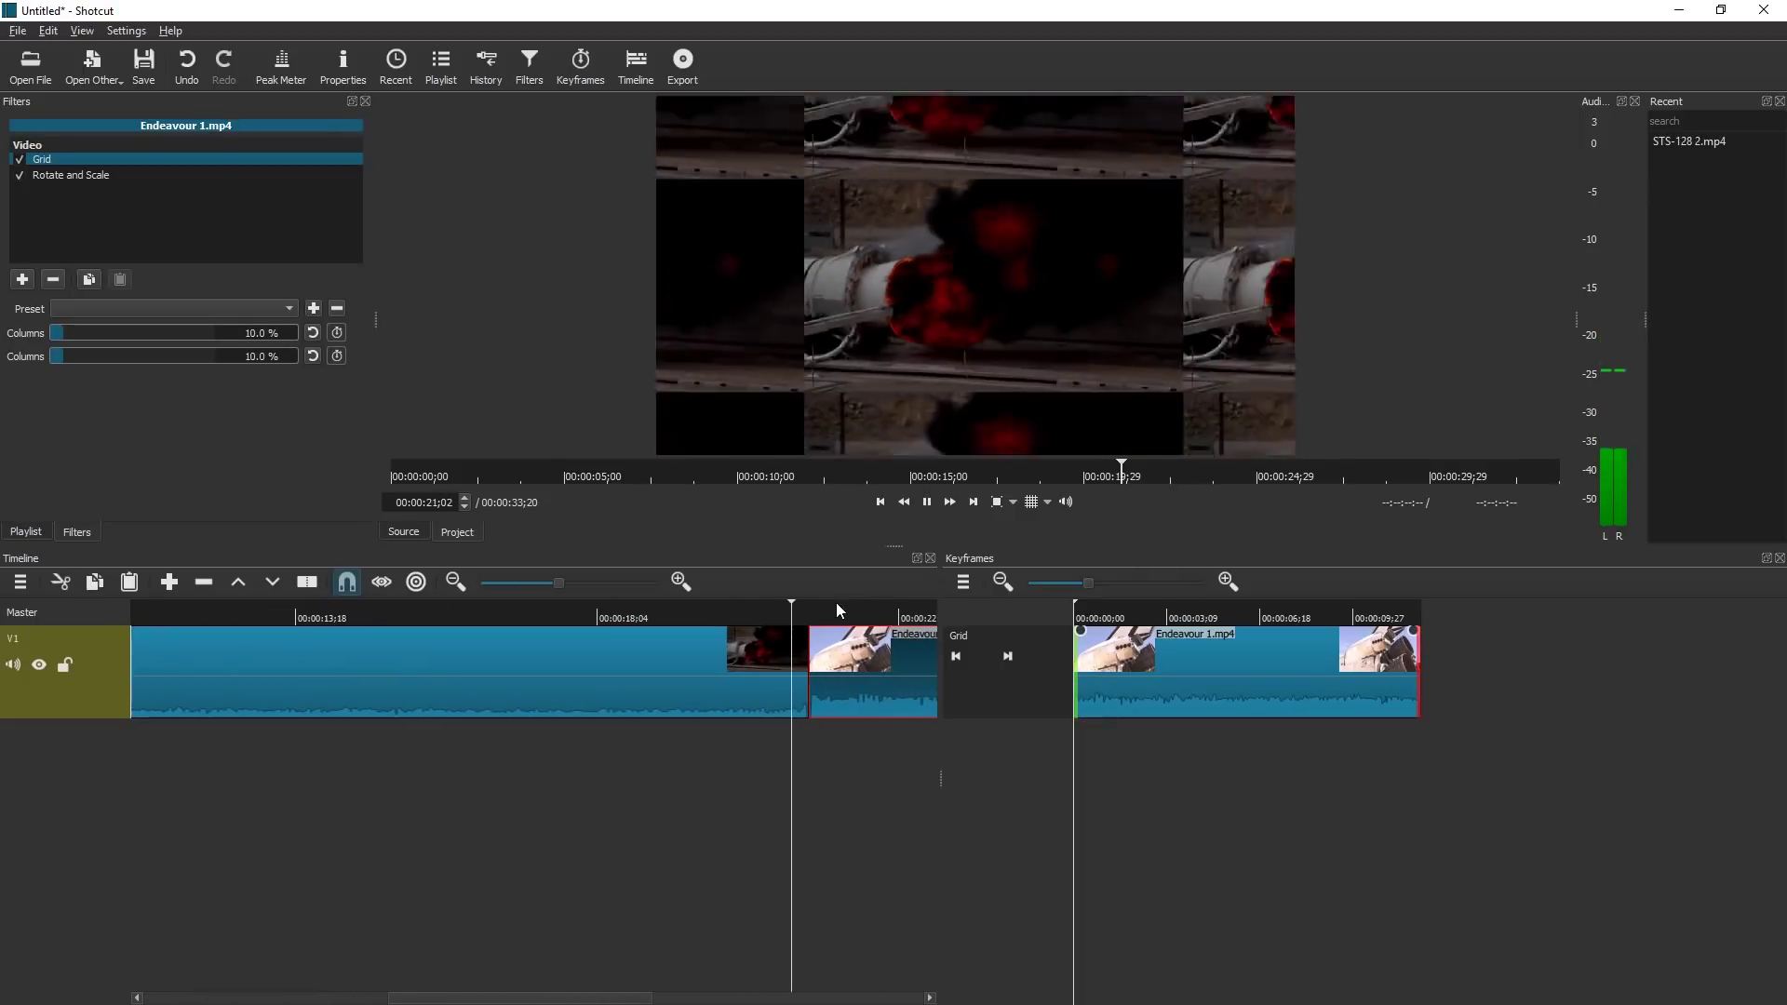
left_click(785, 610)
left_click(767, 609)
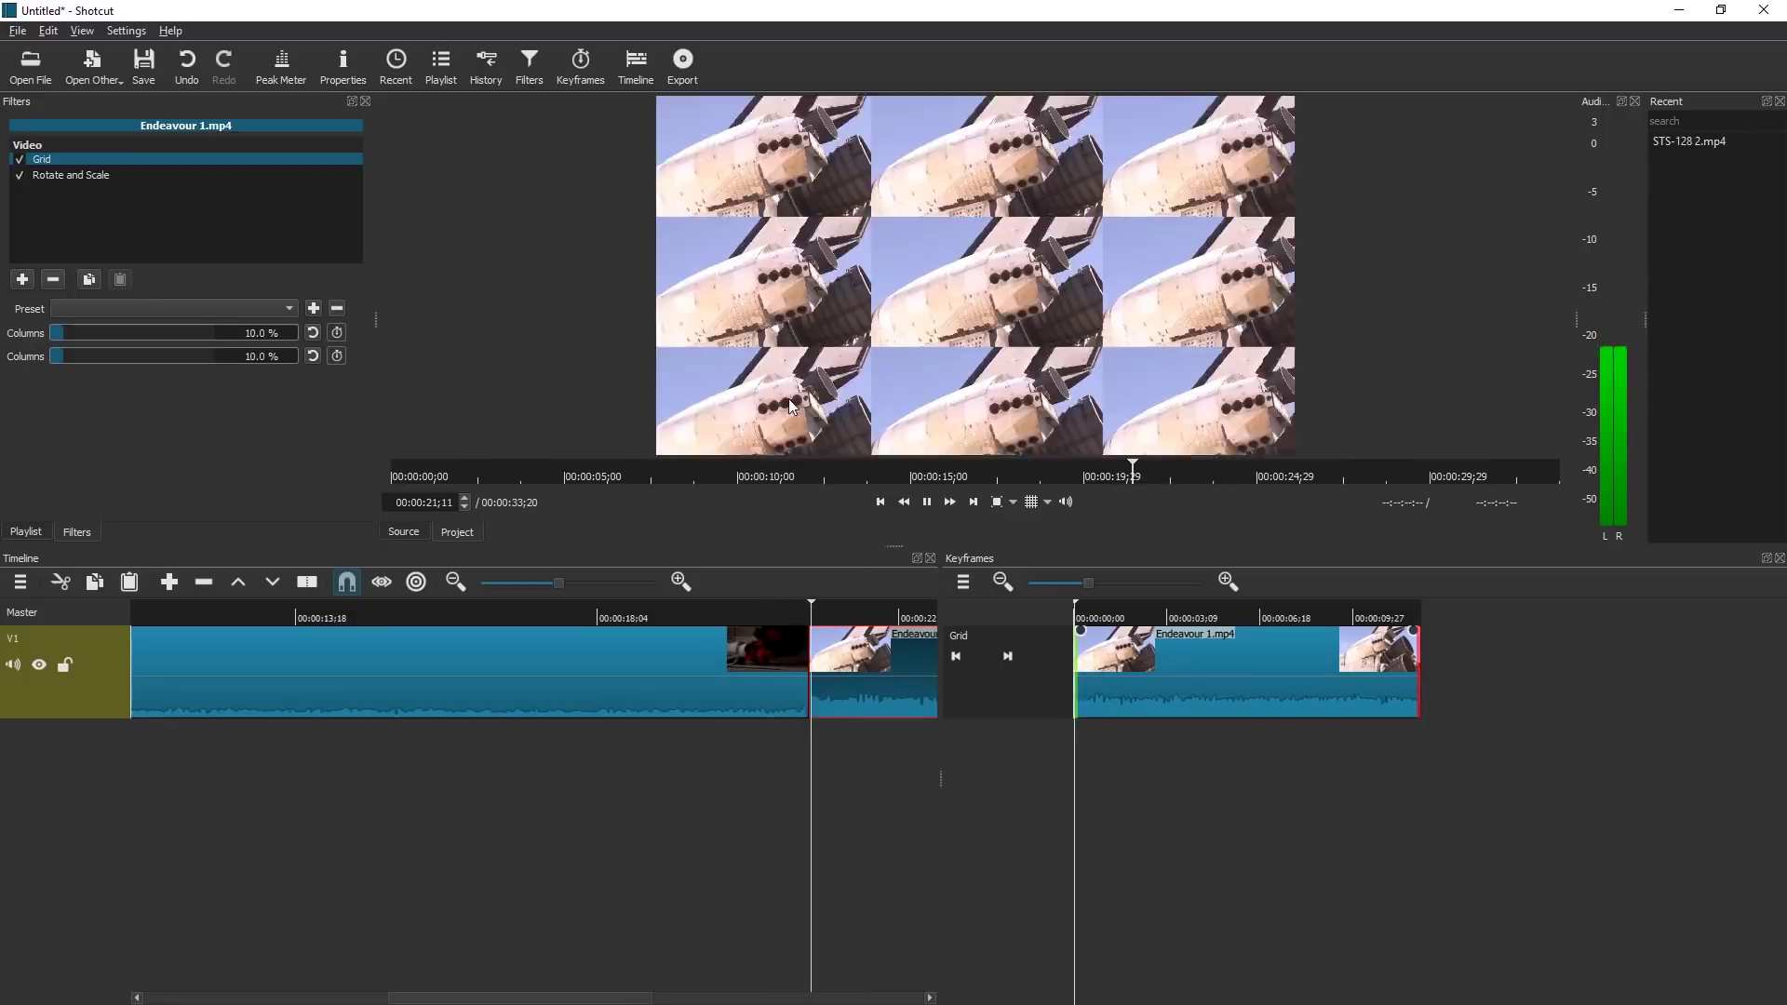
key("space")
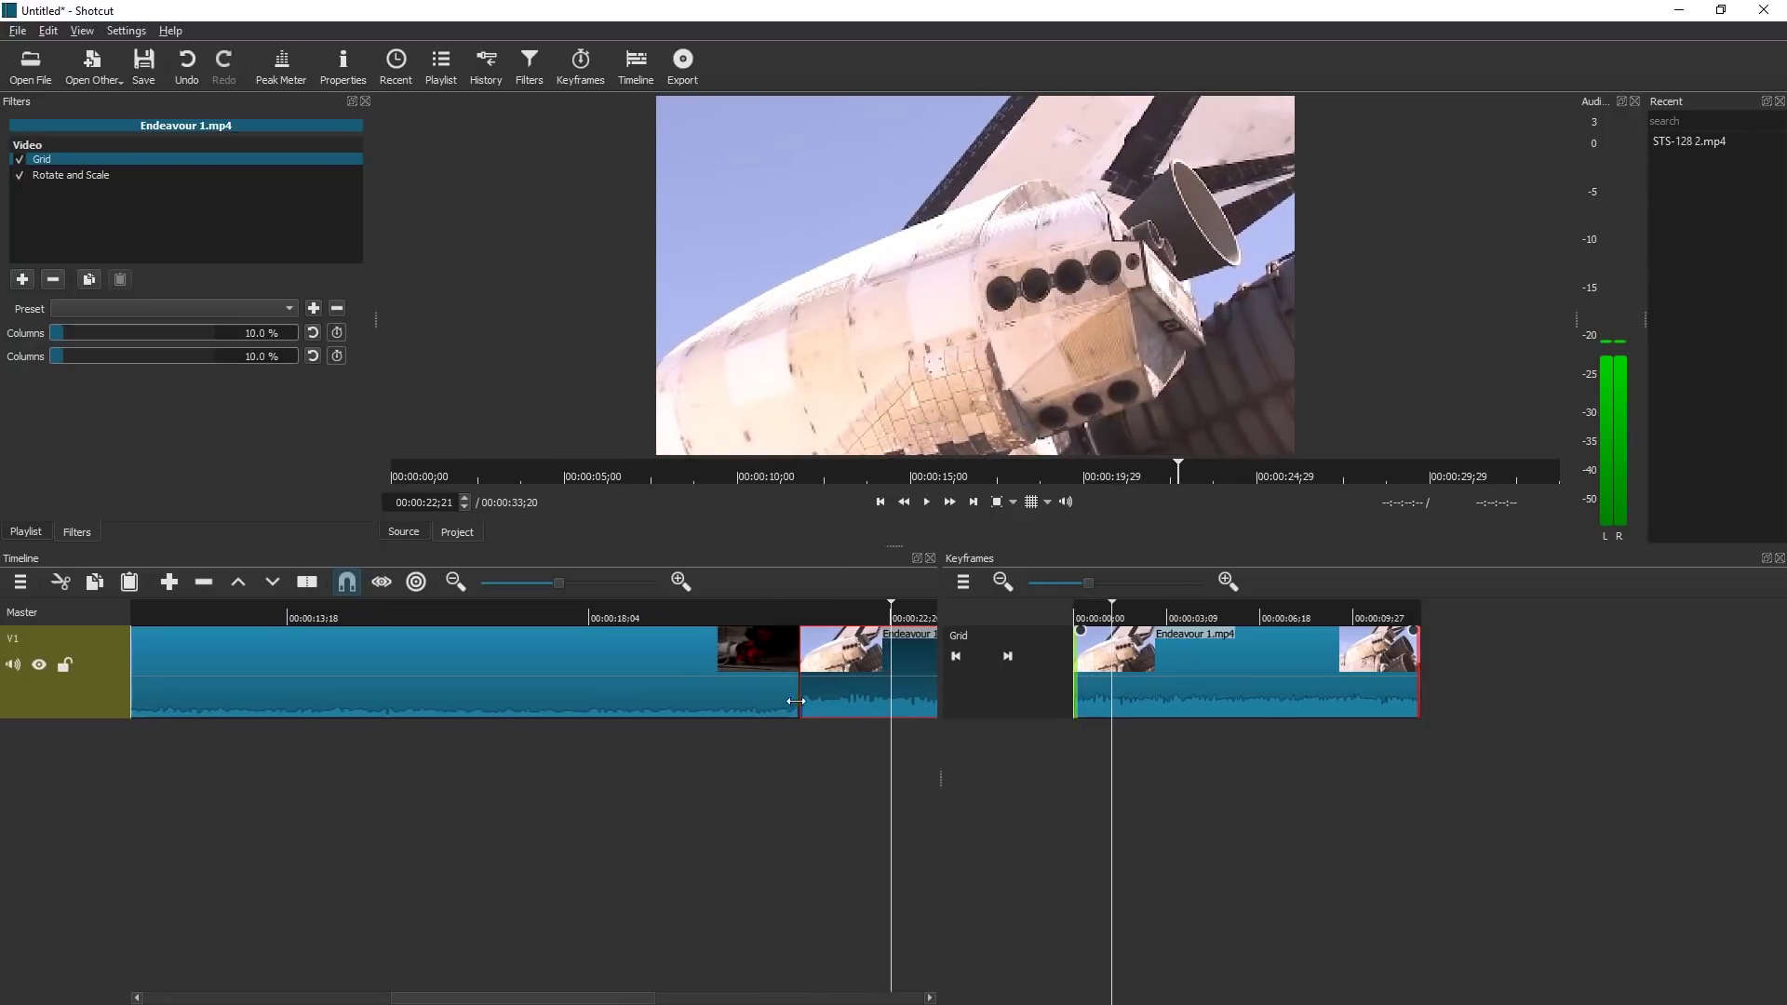
Delete both clips from V1, place STS-127 1.mp4 at the start of the timeline, and select it.
left_click(675, 678)
key("Delete")
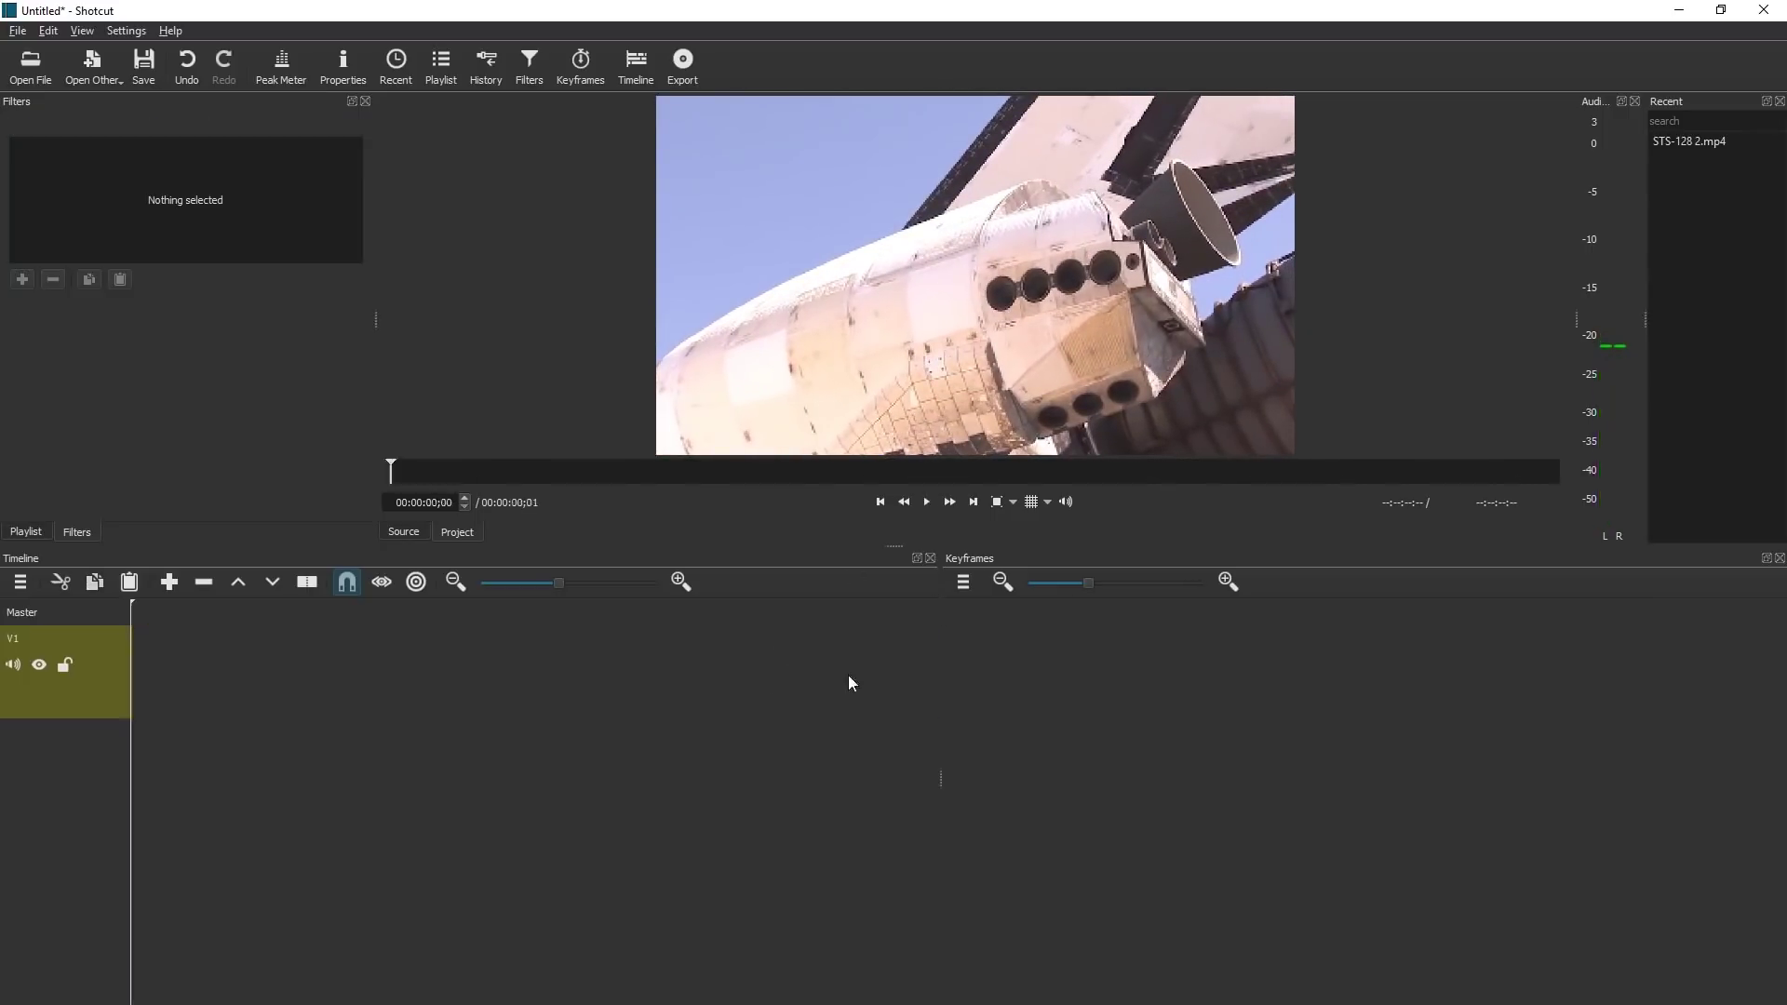
left_click(851, 677)
key("Delete")
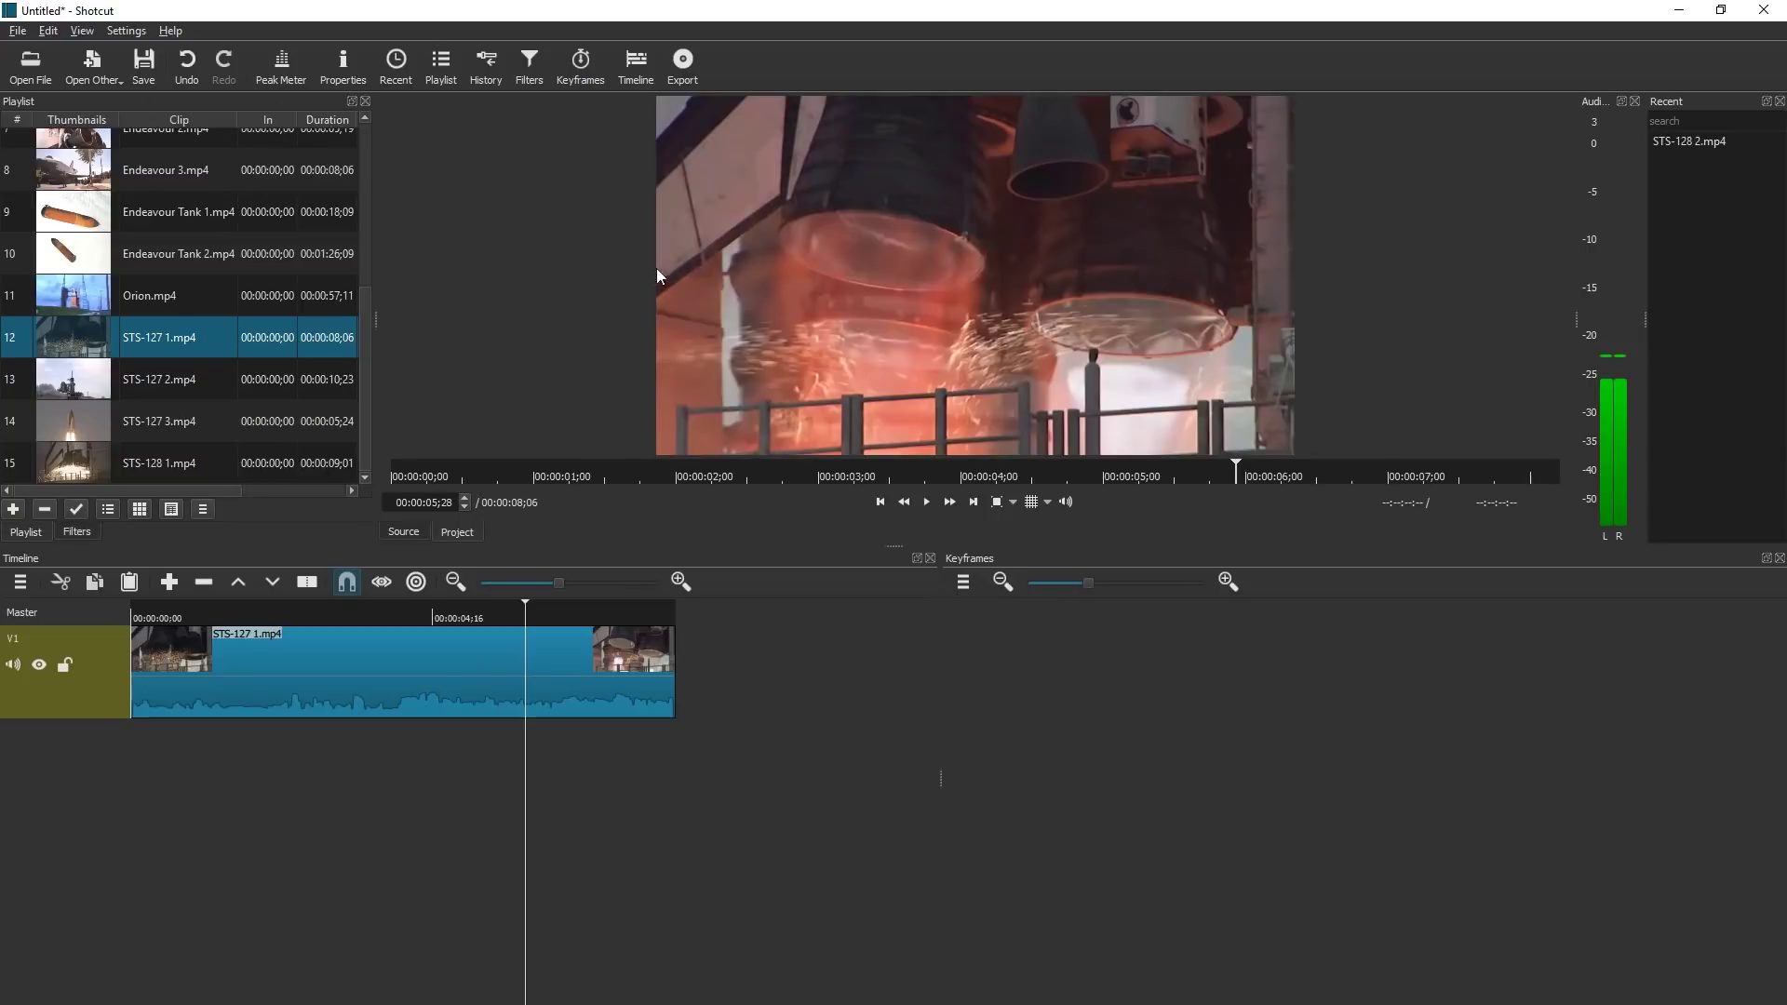
left_click(299, 690)
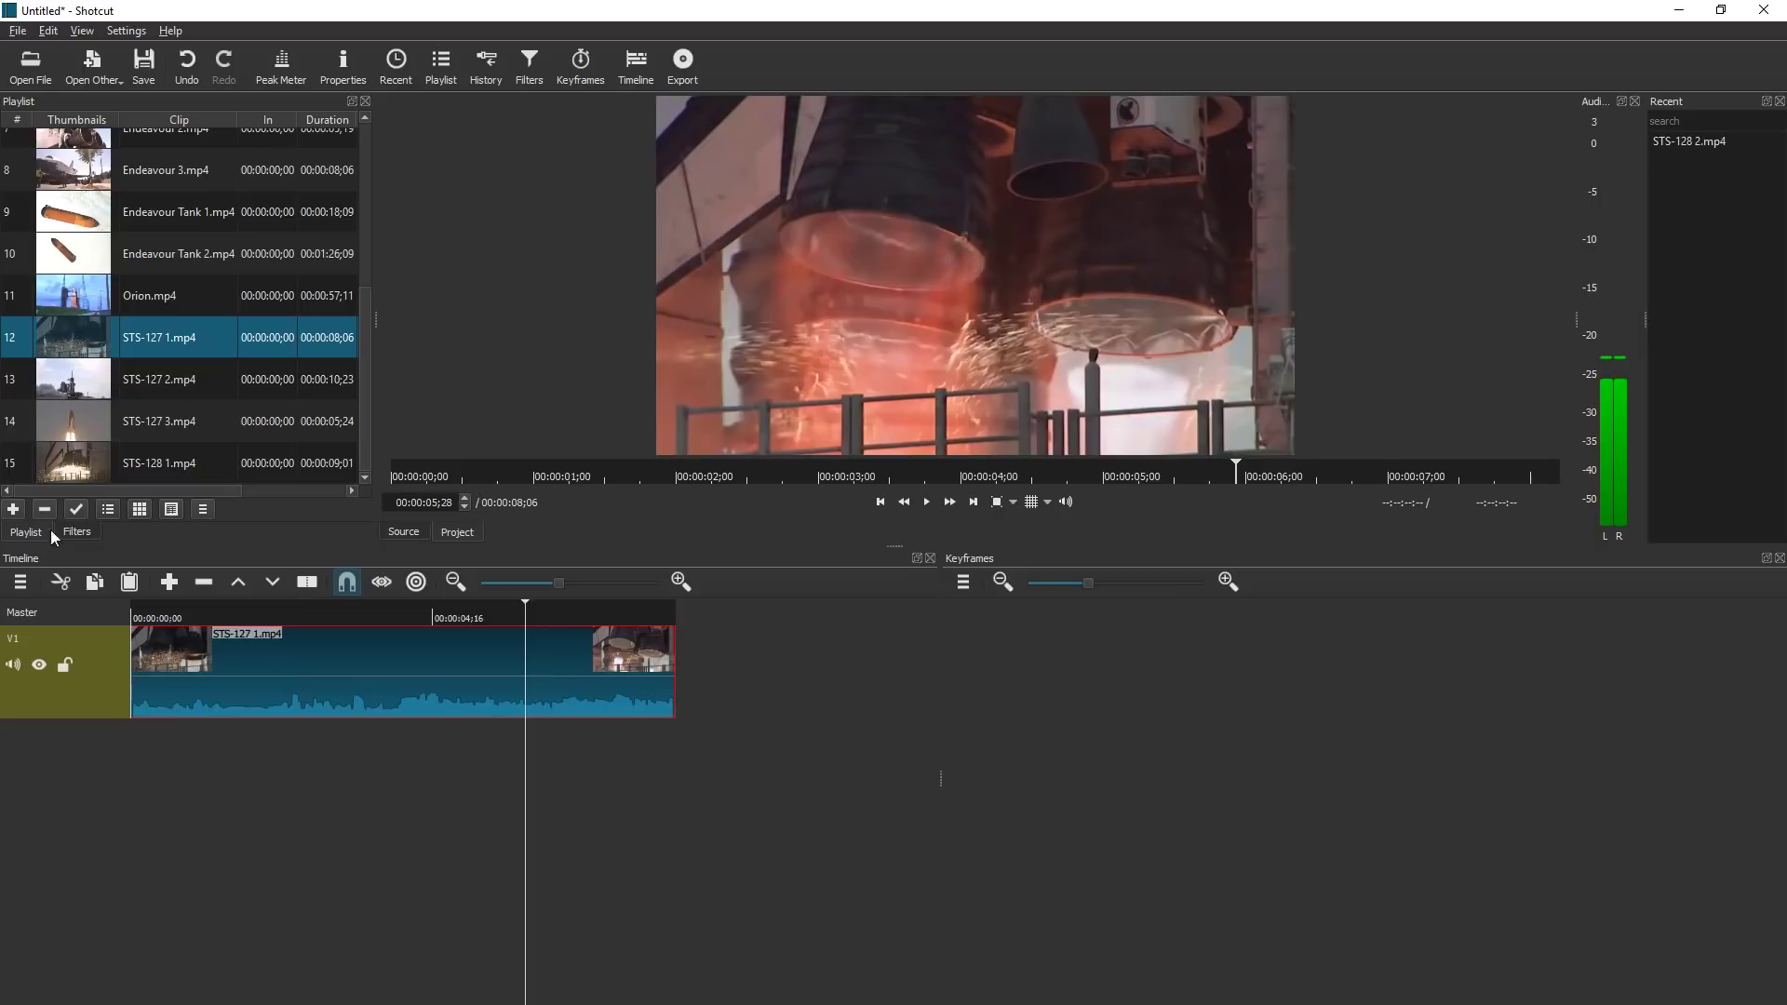
Add the Audio Dance Visualization filter to STS-127 1.mp4.
left_click(73, 532)
left_click(22, 280)
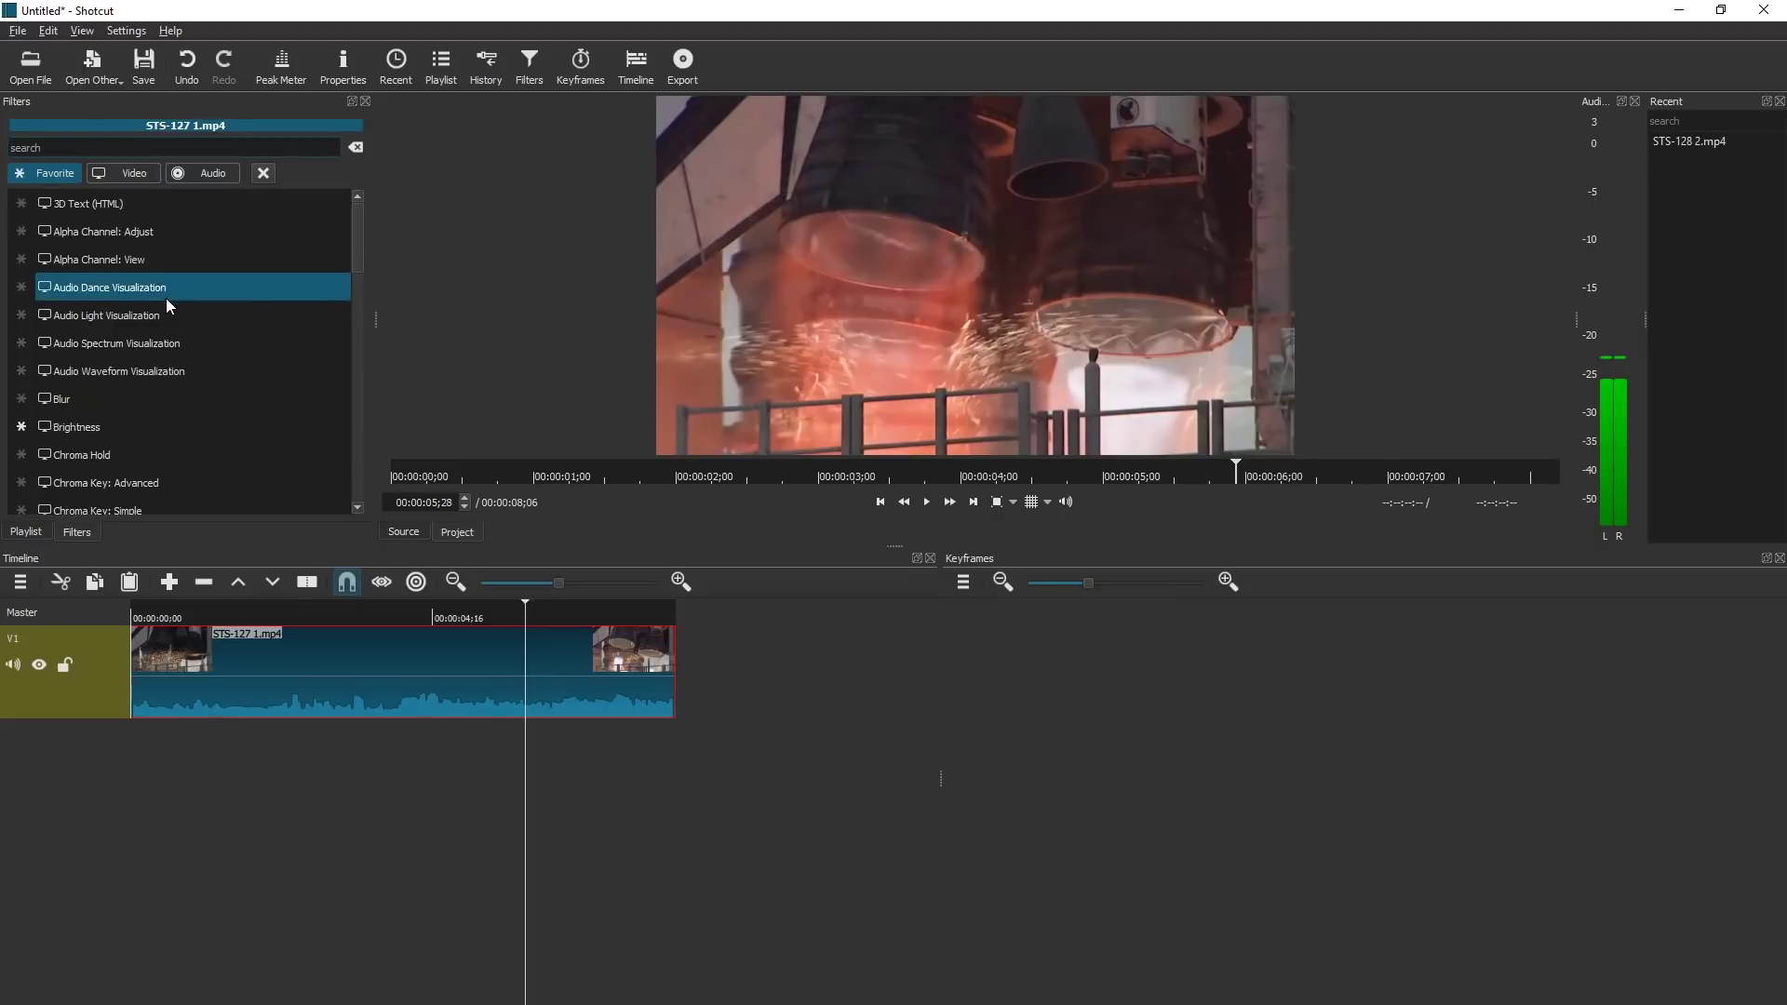
type("a")
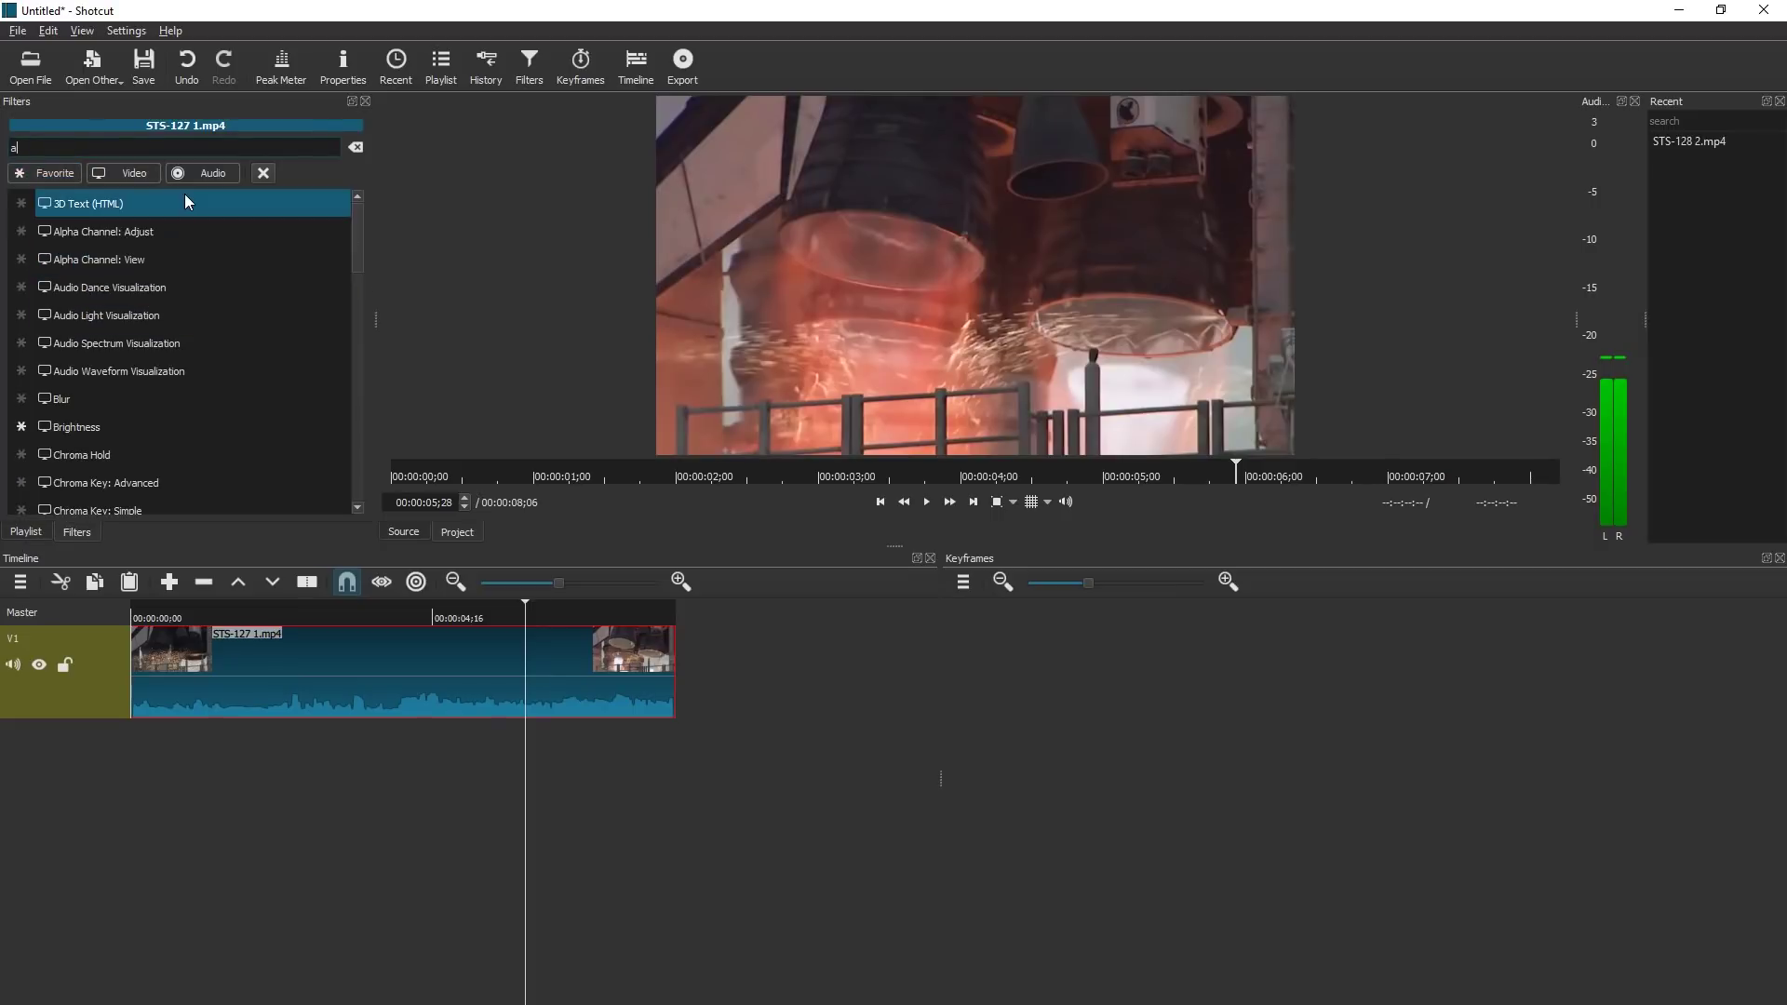
type("udio")
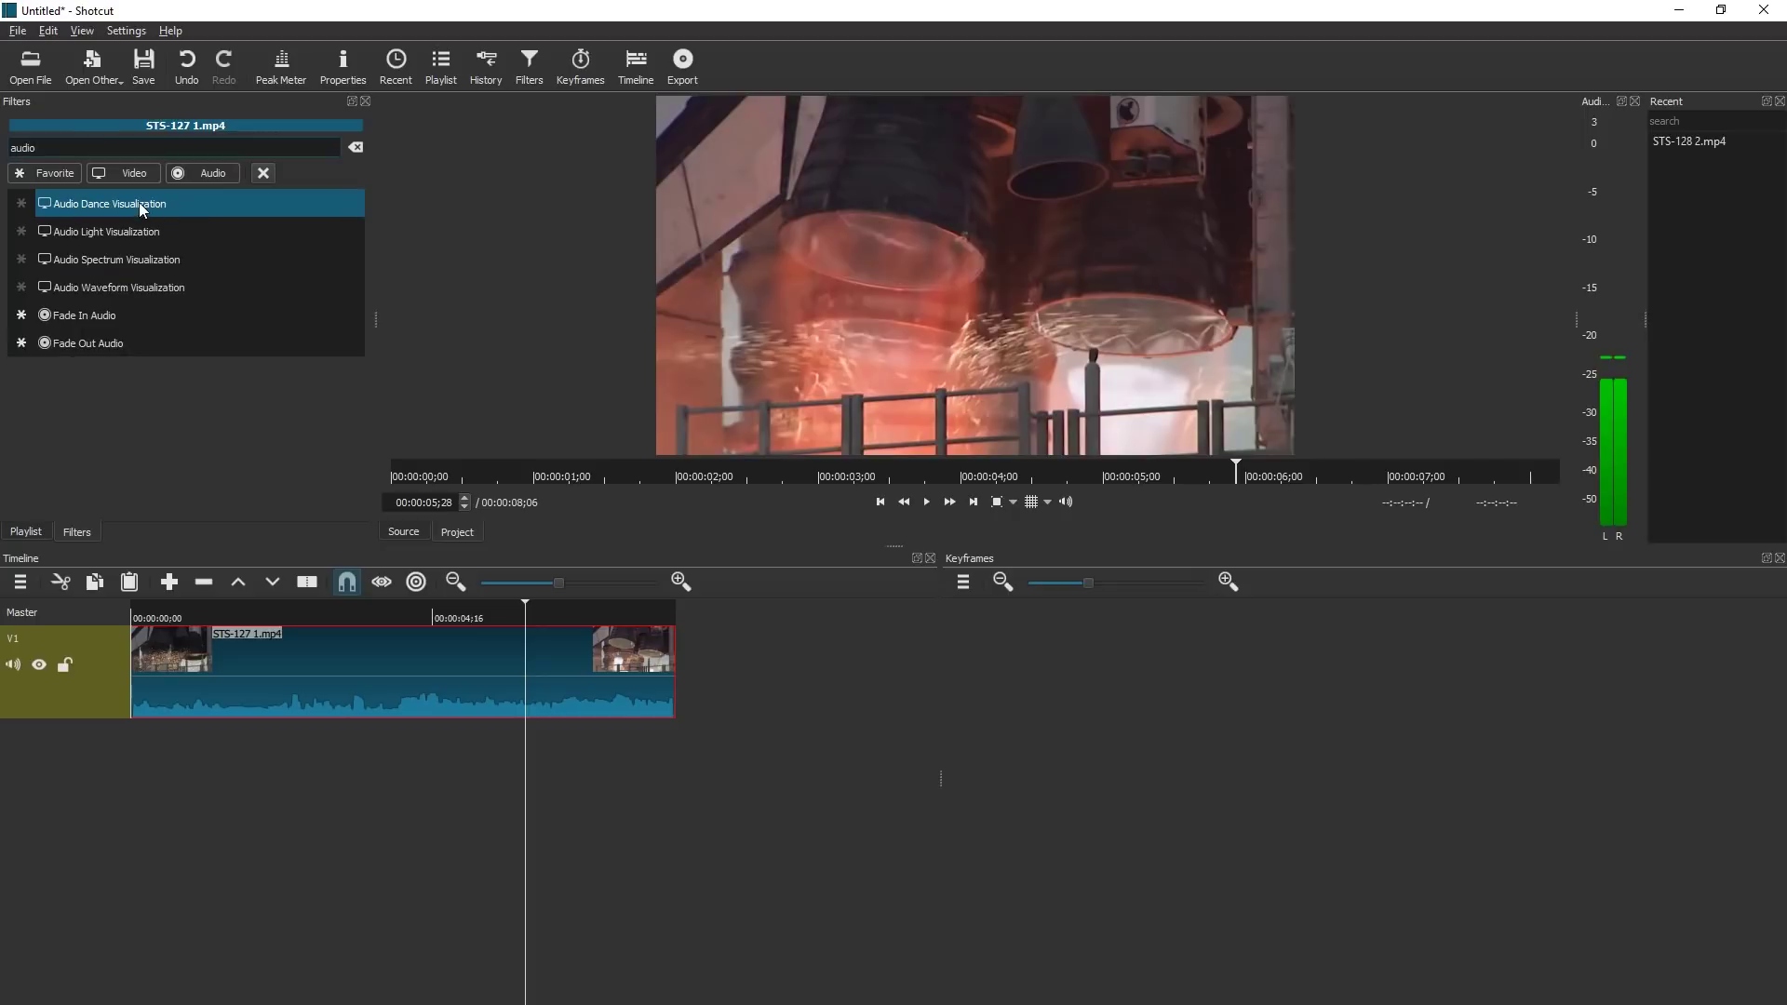
left_click(142, 206)
Play STS-127 1.mp4 from the start to preview the dance effect, and enlarge the video preview area.
left_click(293, 616)
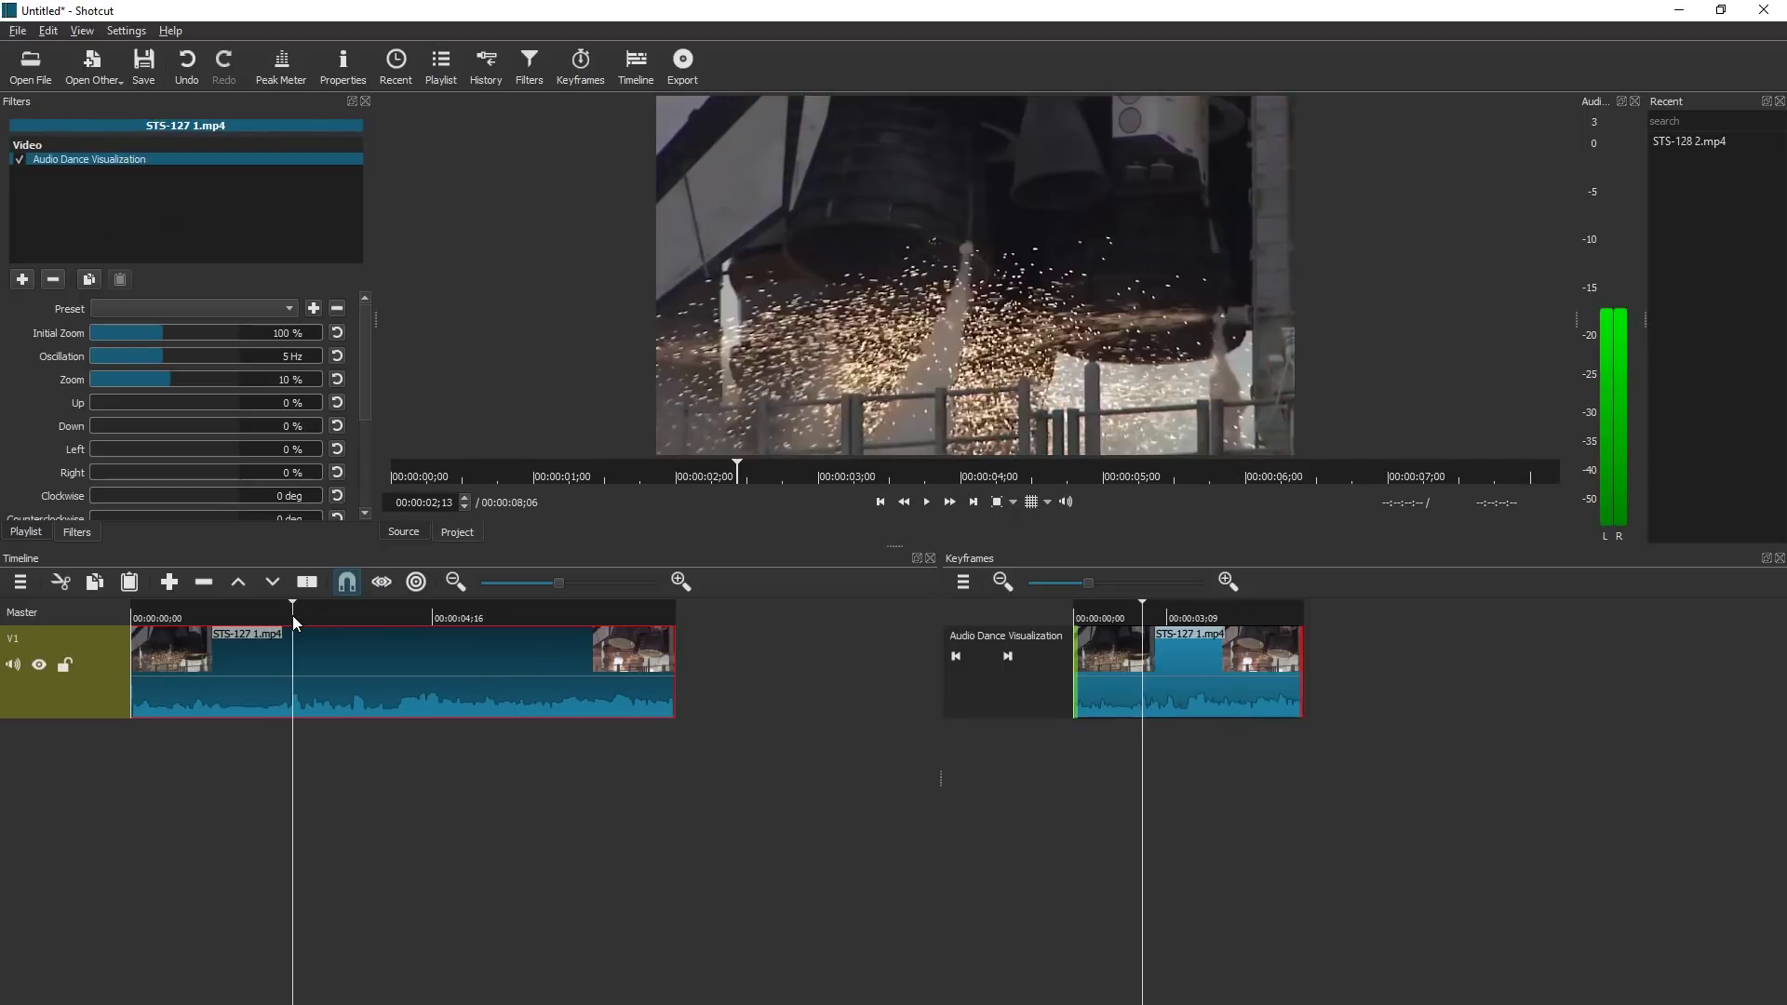
key("Home")
key("space")
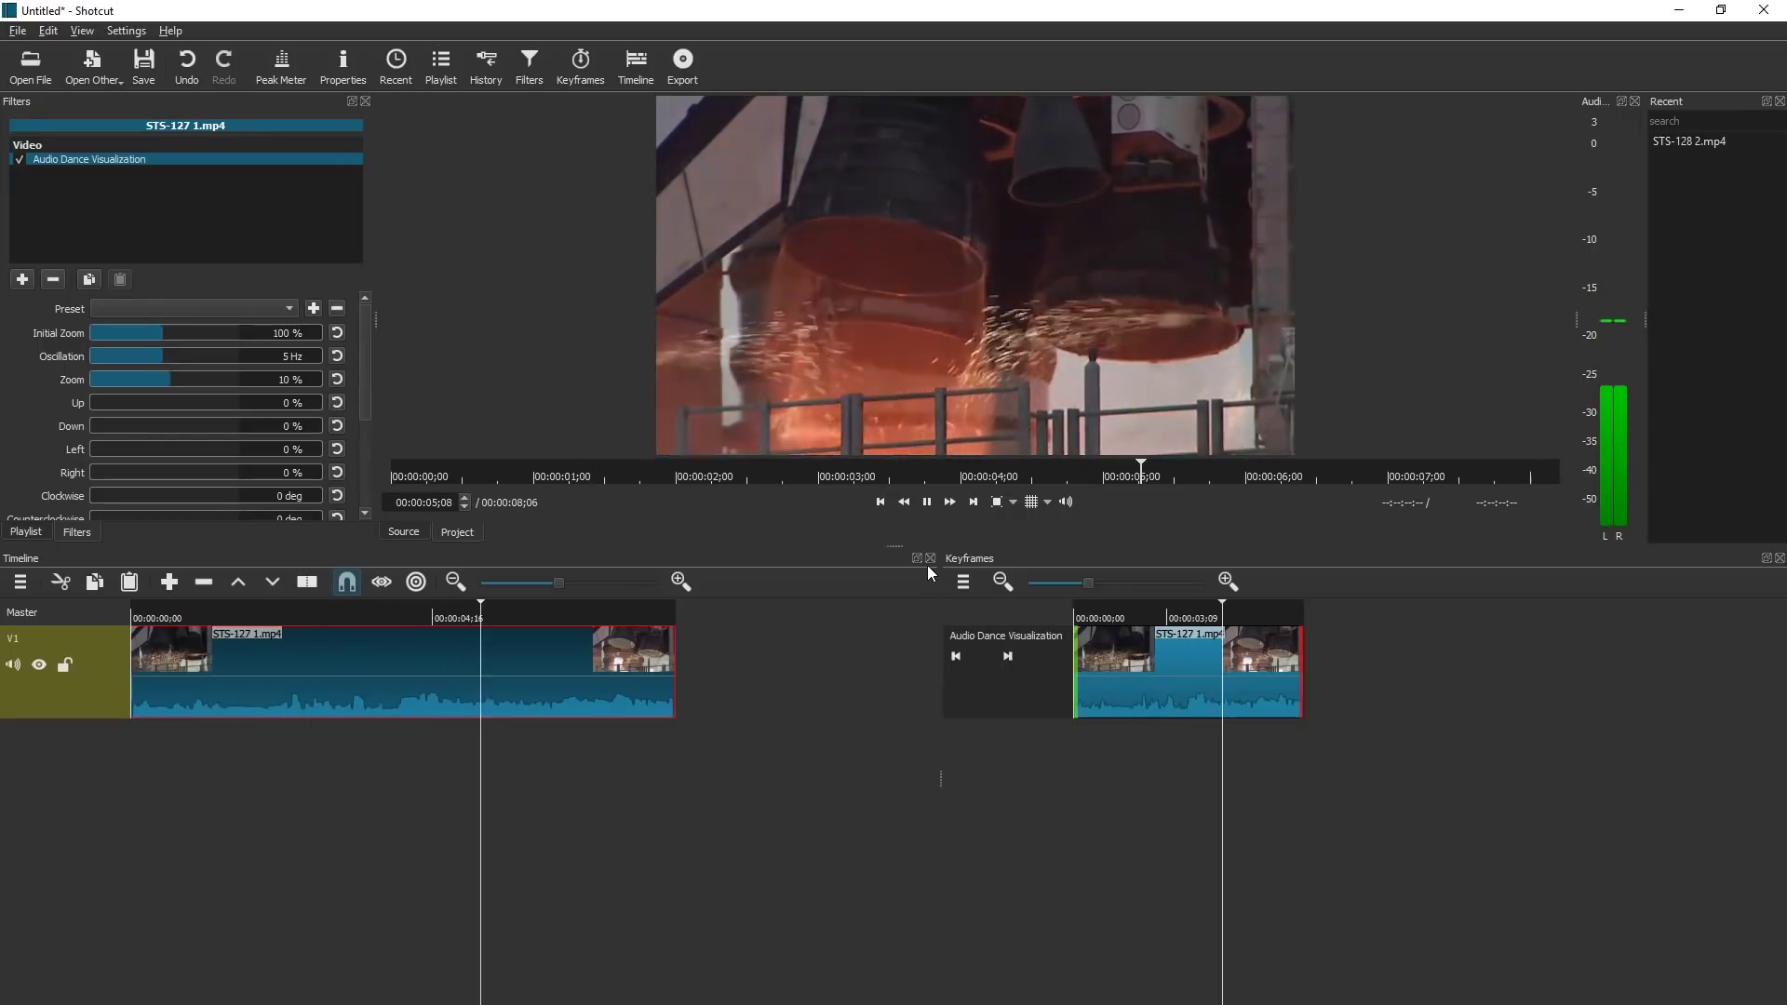
left_click_drag(895, 550, 896, 734)
Set the dance filter's Threshold to -35 dB, Up to 12%, Down and Left to 10%, and Right to 13%.
left_click(268, 787)
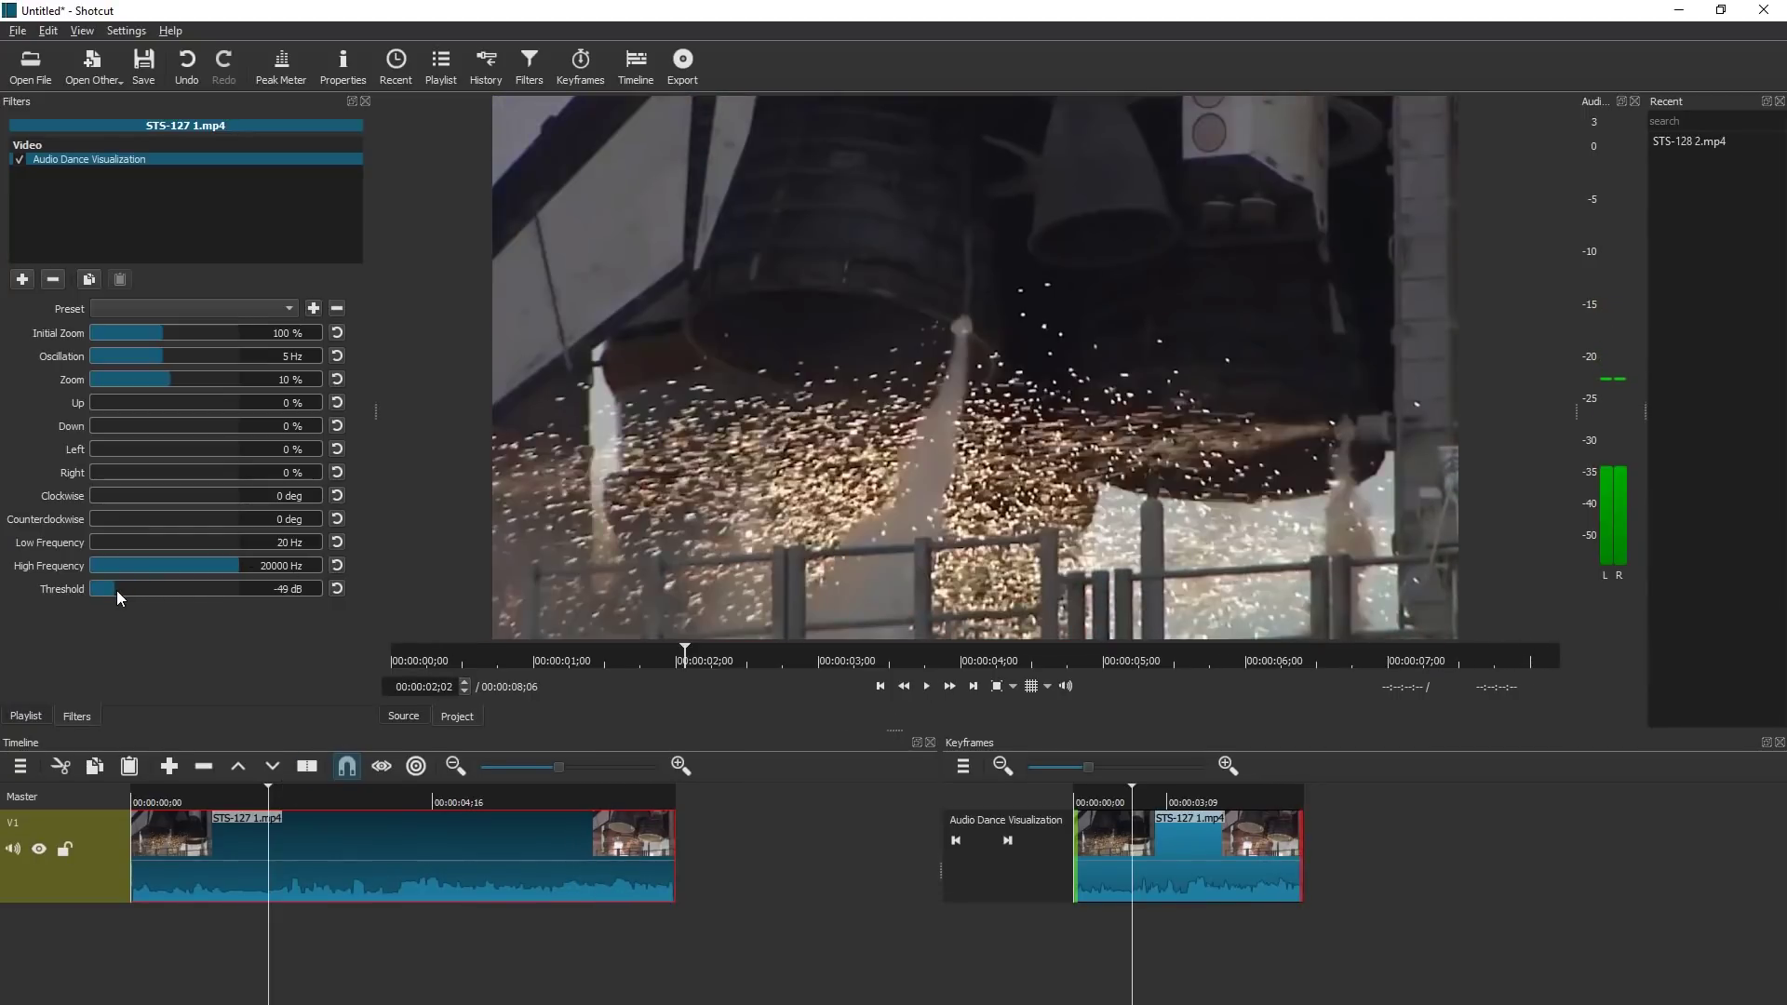
key("space")
left_click_drag(188, 791, 80, 795)
left_click(137, 589)
left_click_drag(137, 588, 153, 588)
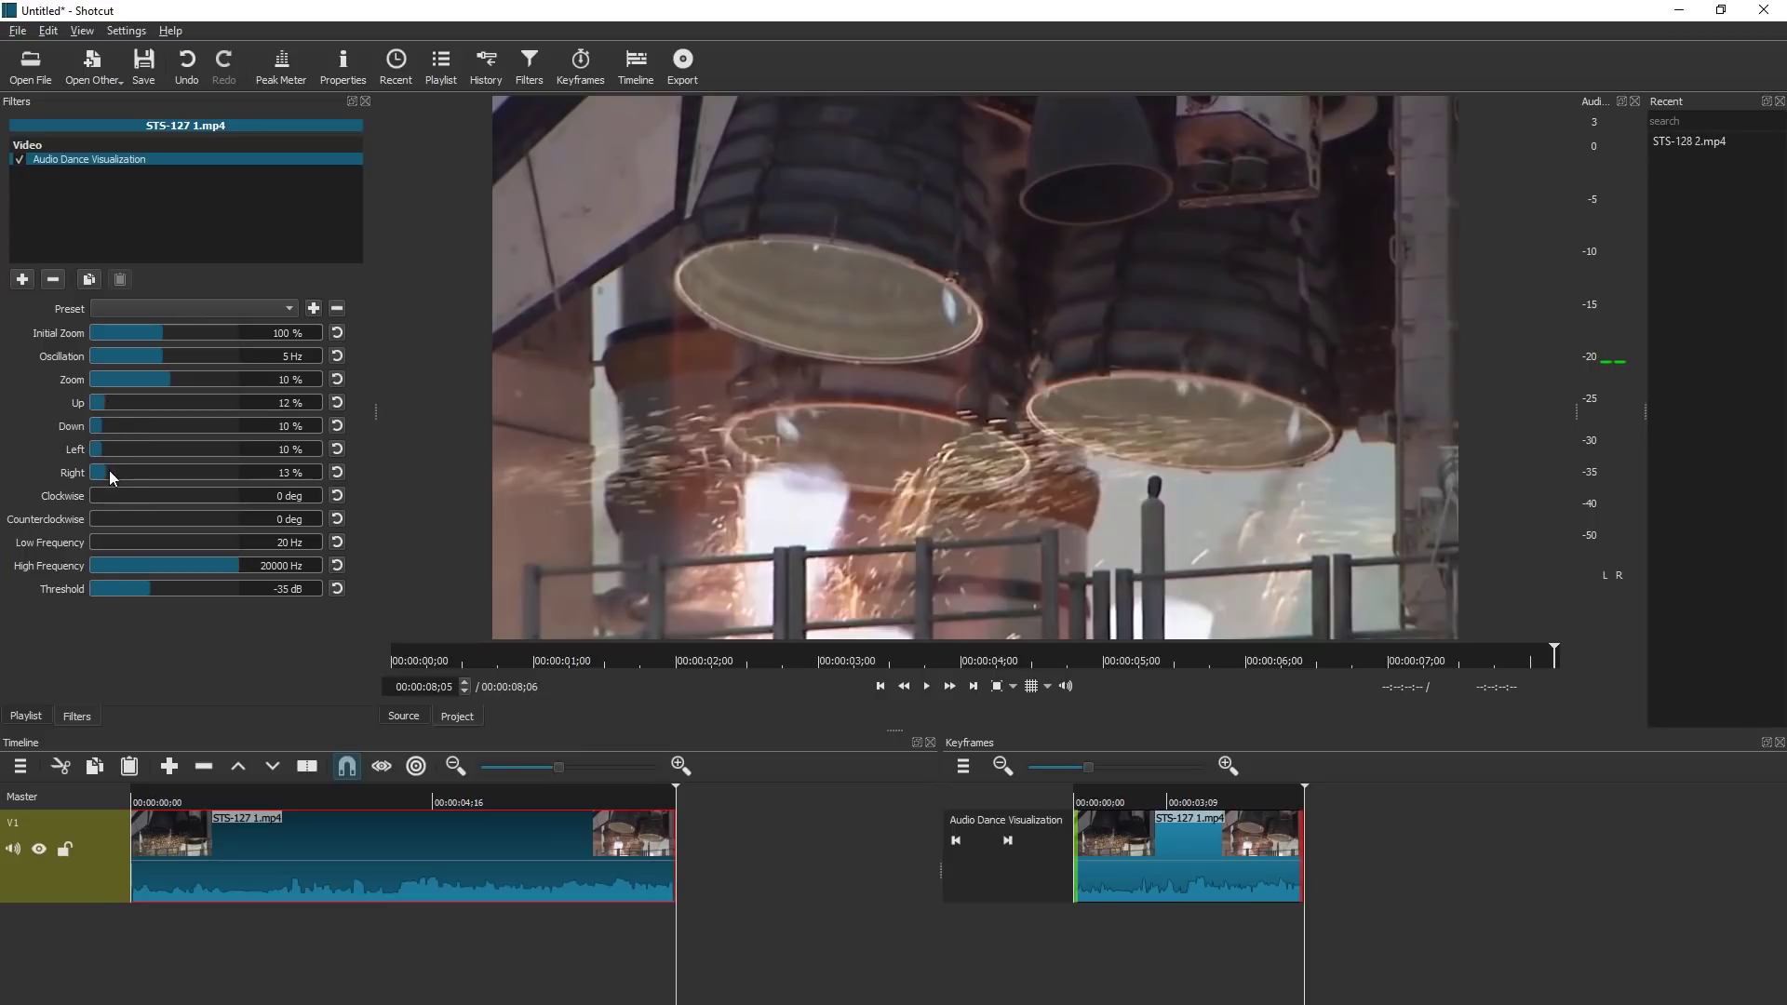
Play the clip from near its start and set Clockwise to 119 deg and Counterclockwise to 114 deg.
left_click(140, 801)
key("space")
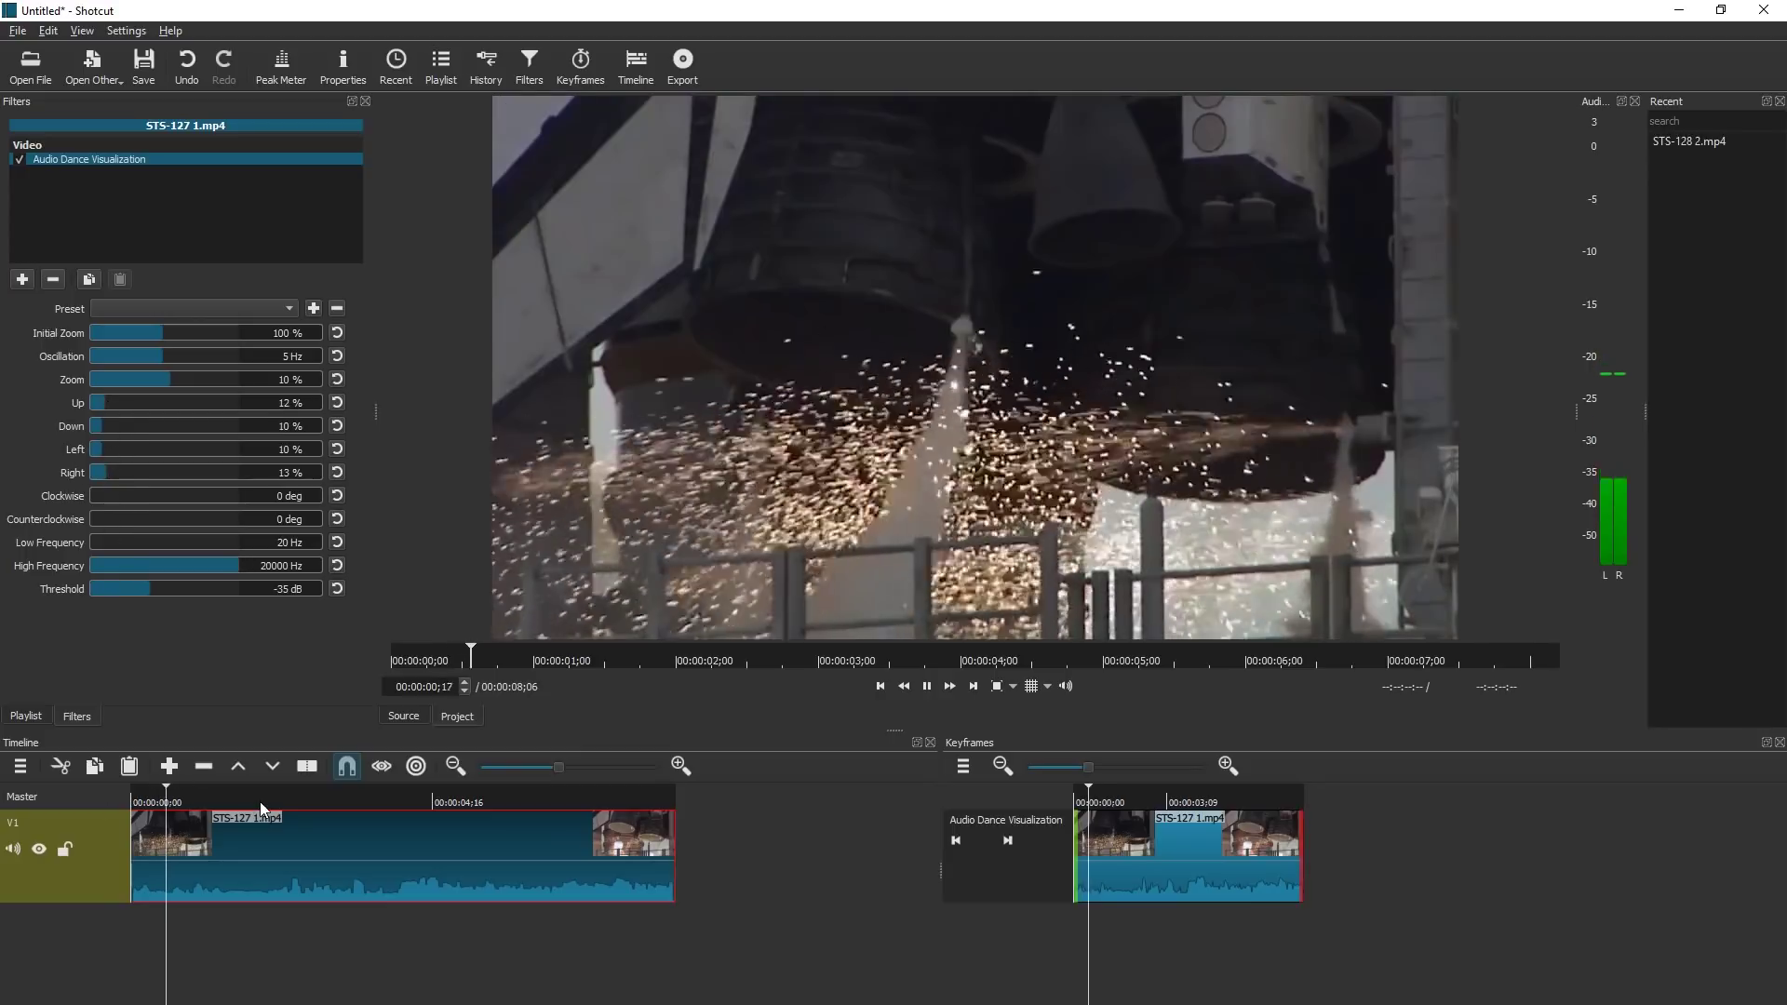
left_click(106, 498)
left_click(108, 517)
left_click(136, 520)
left_click(140, 498)
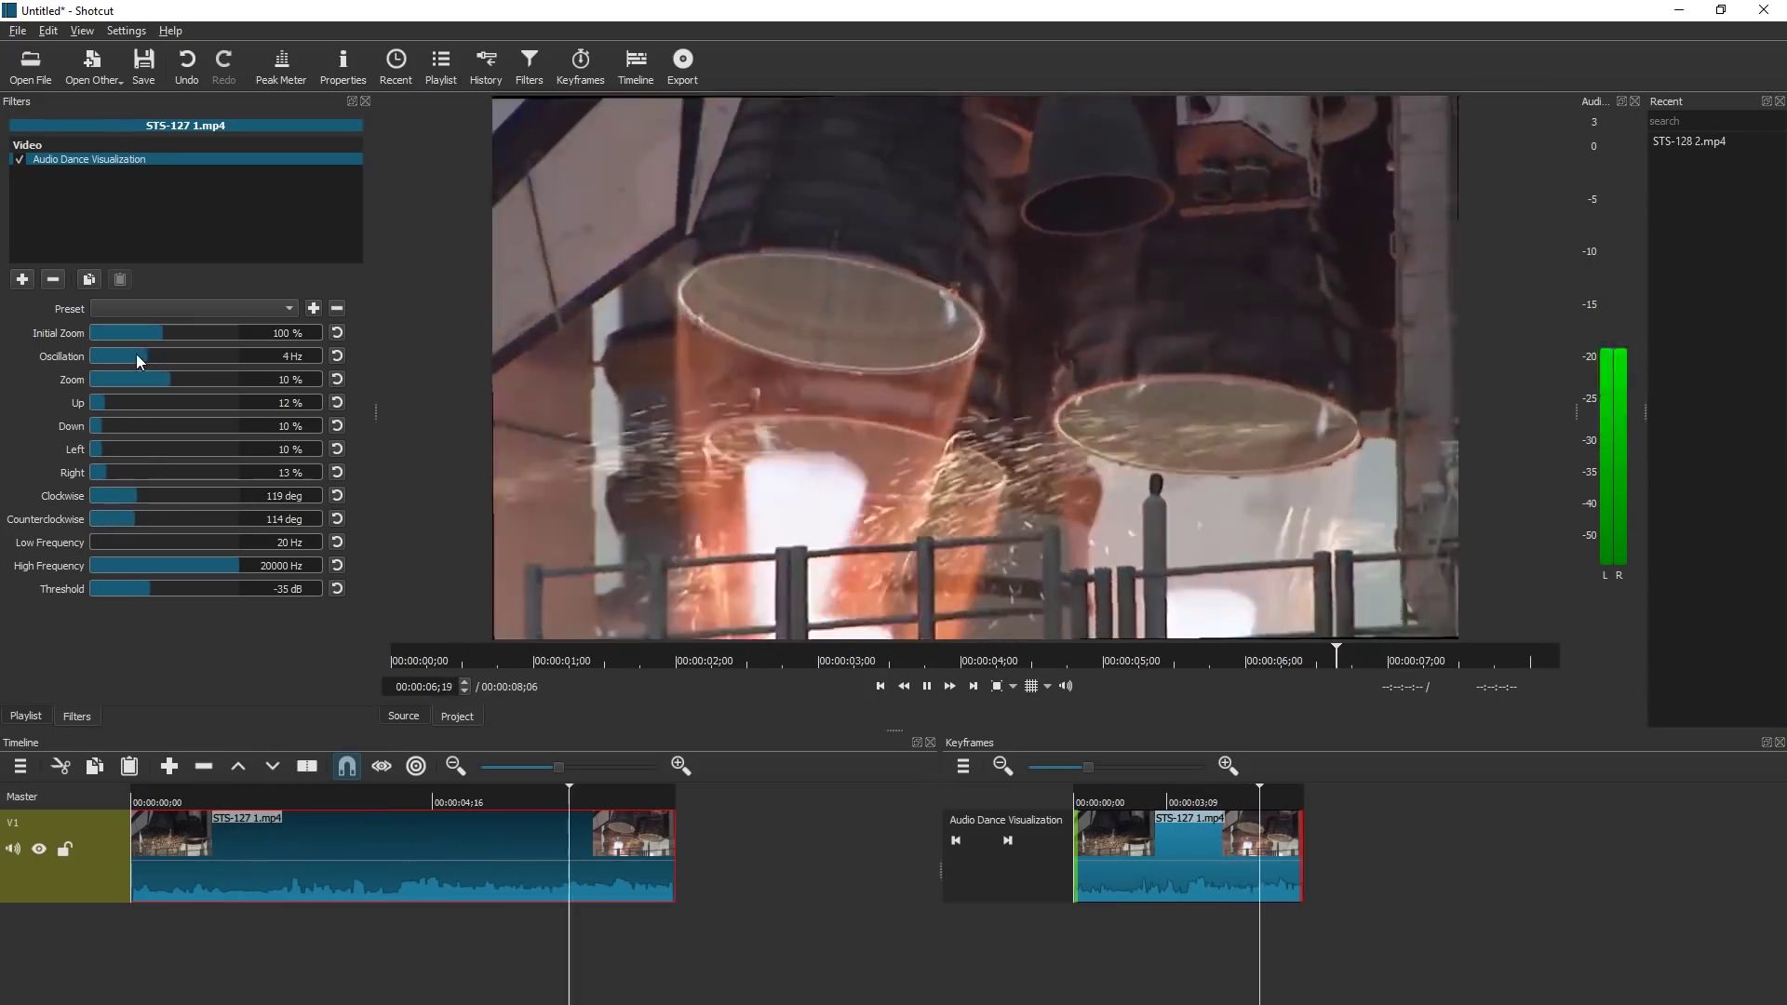
Try the dance filter with Oscillation at 2 Hz and at 0 Hz, playing the clip from near its start.
left_click(109, 355)
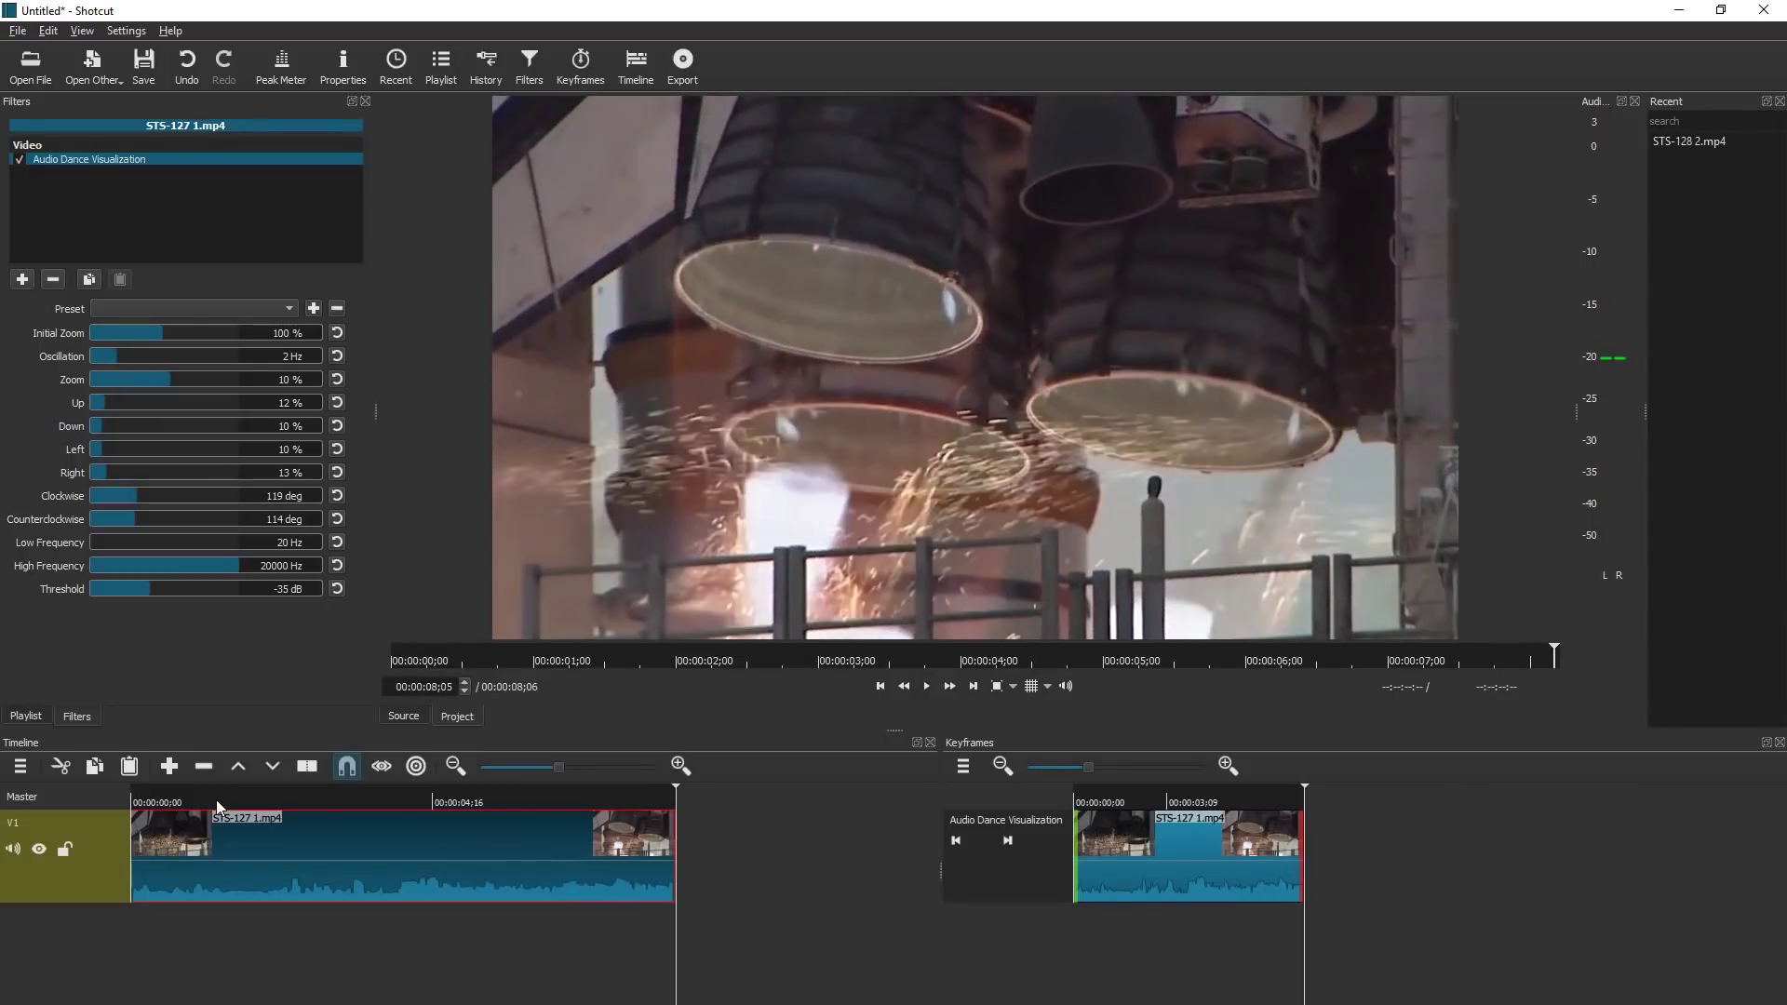
left_click(139, 796)
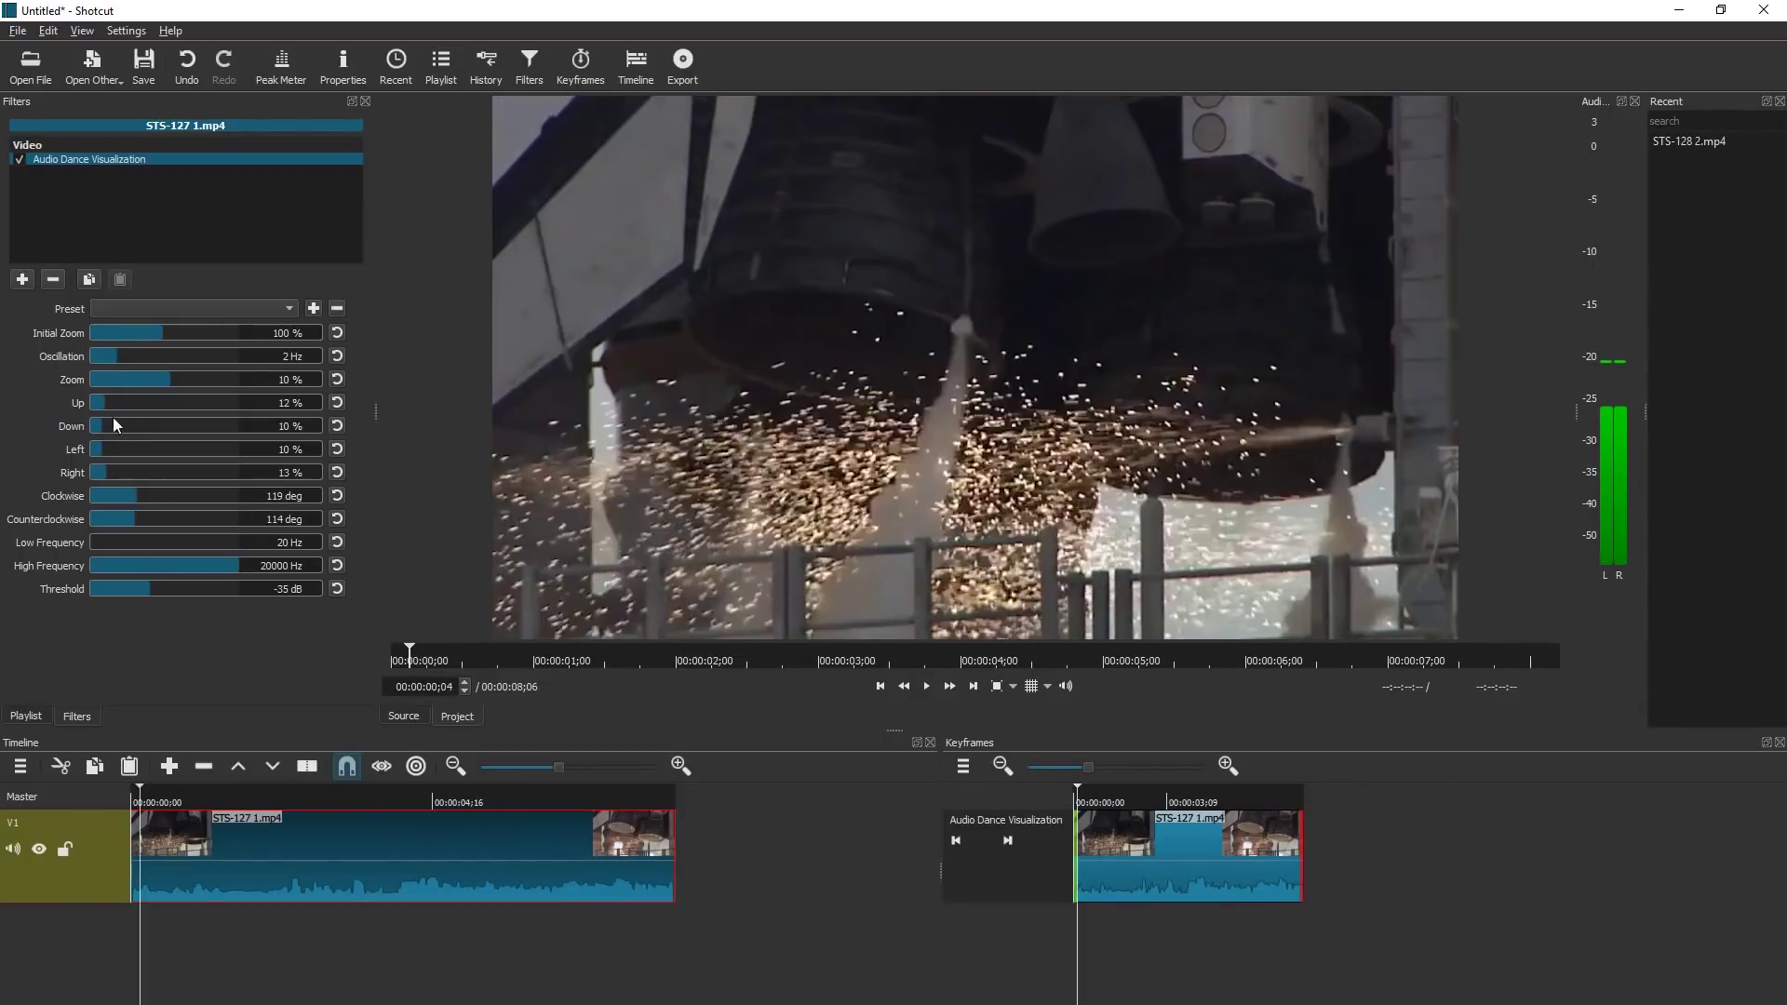
left_click(91, 356)
key("space")
left_click(149, 801)
key("space")
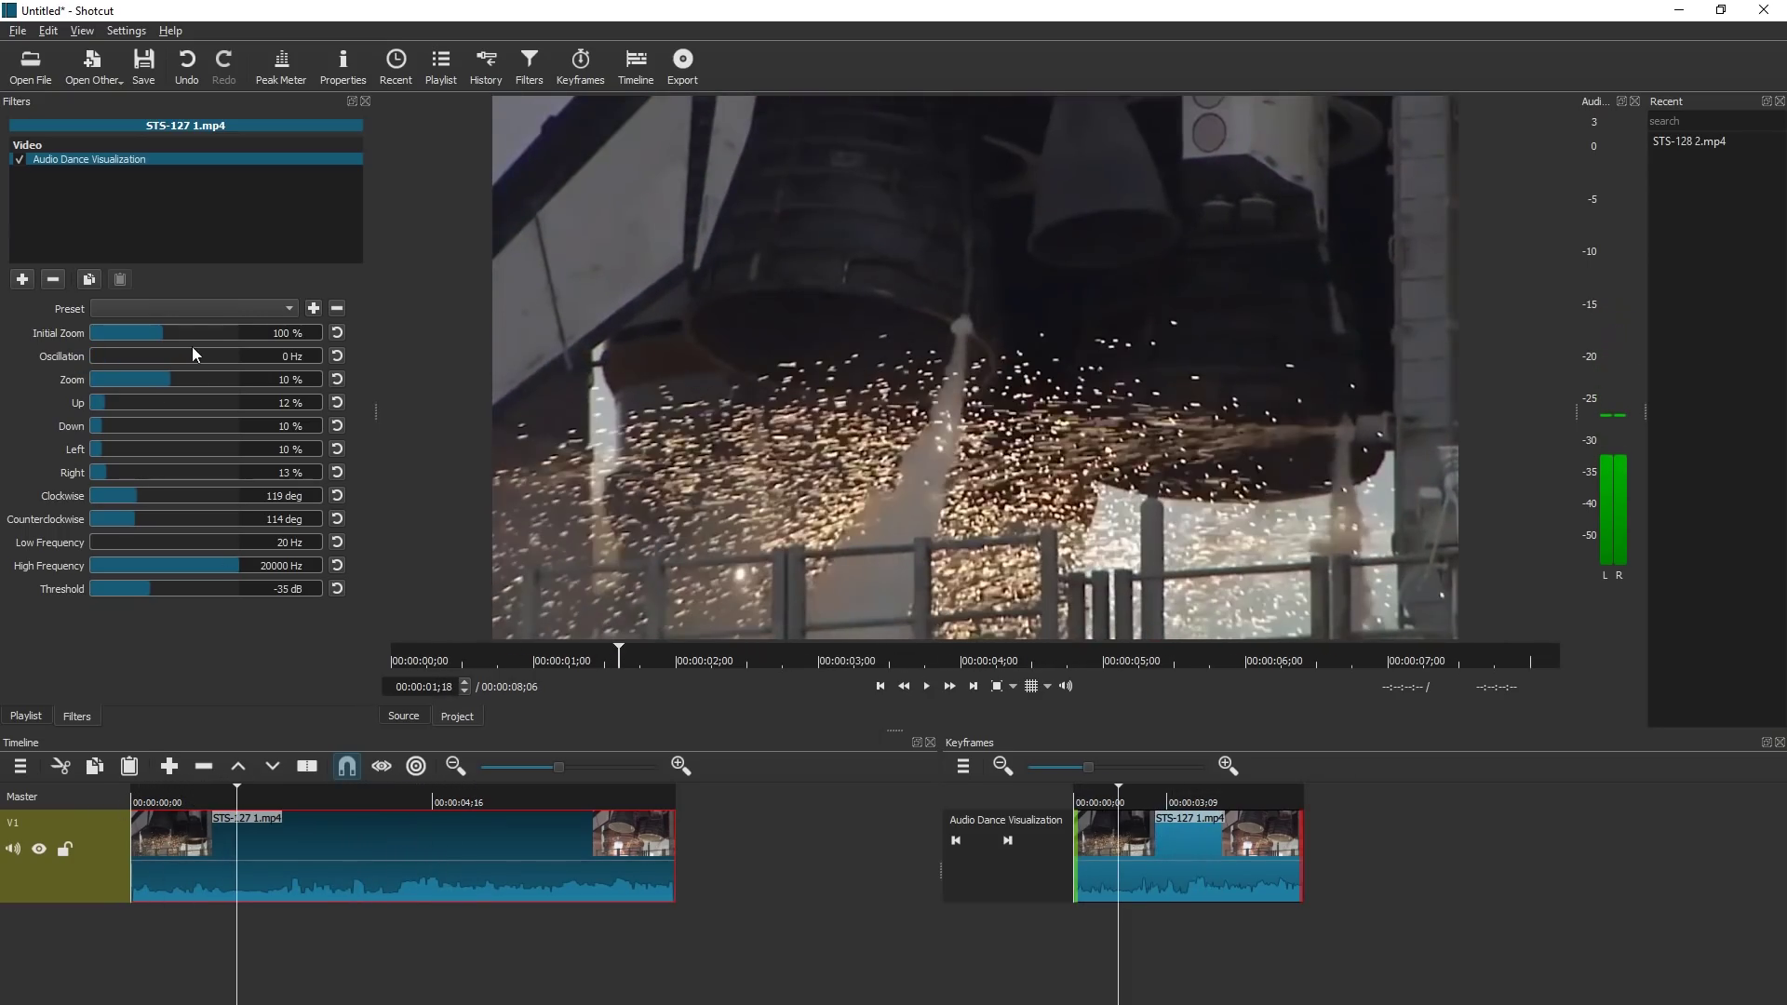
Try the dance filter with Oscillation at 10 Hz, playing the clip from the beginning.
left_click(284, 358)
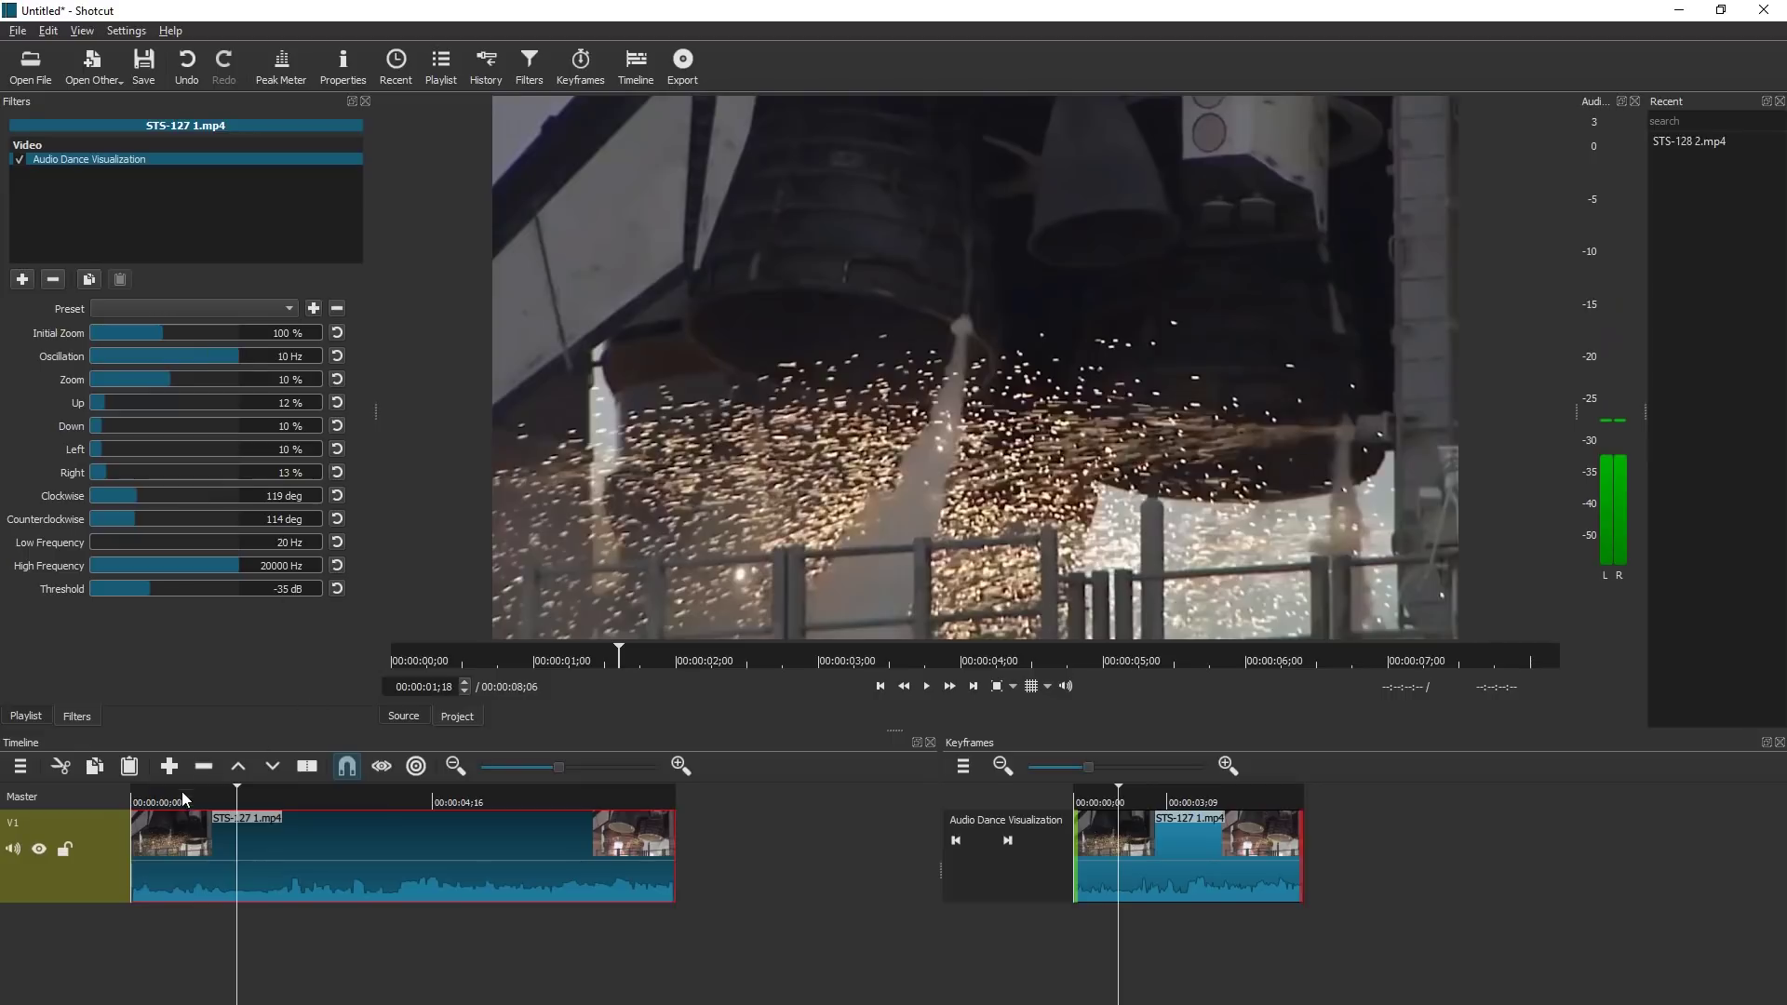
left_click_drag(177, 799, 91, 798)
key("space")
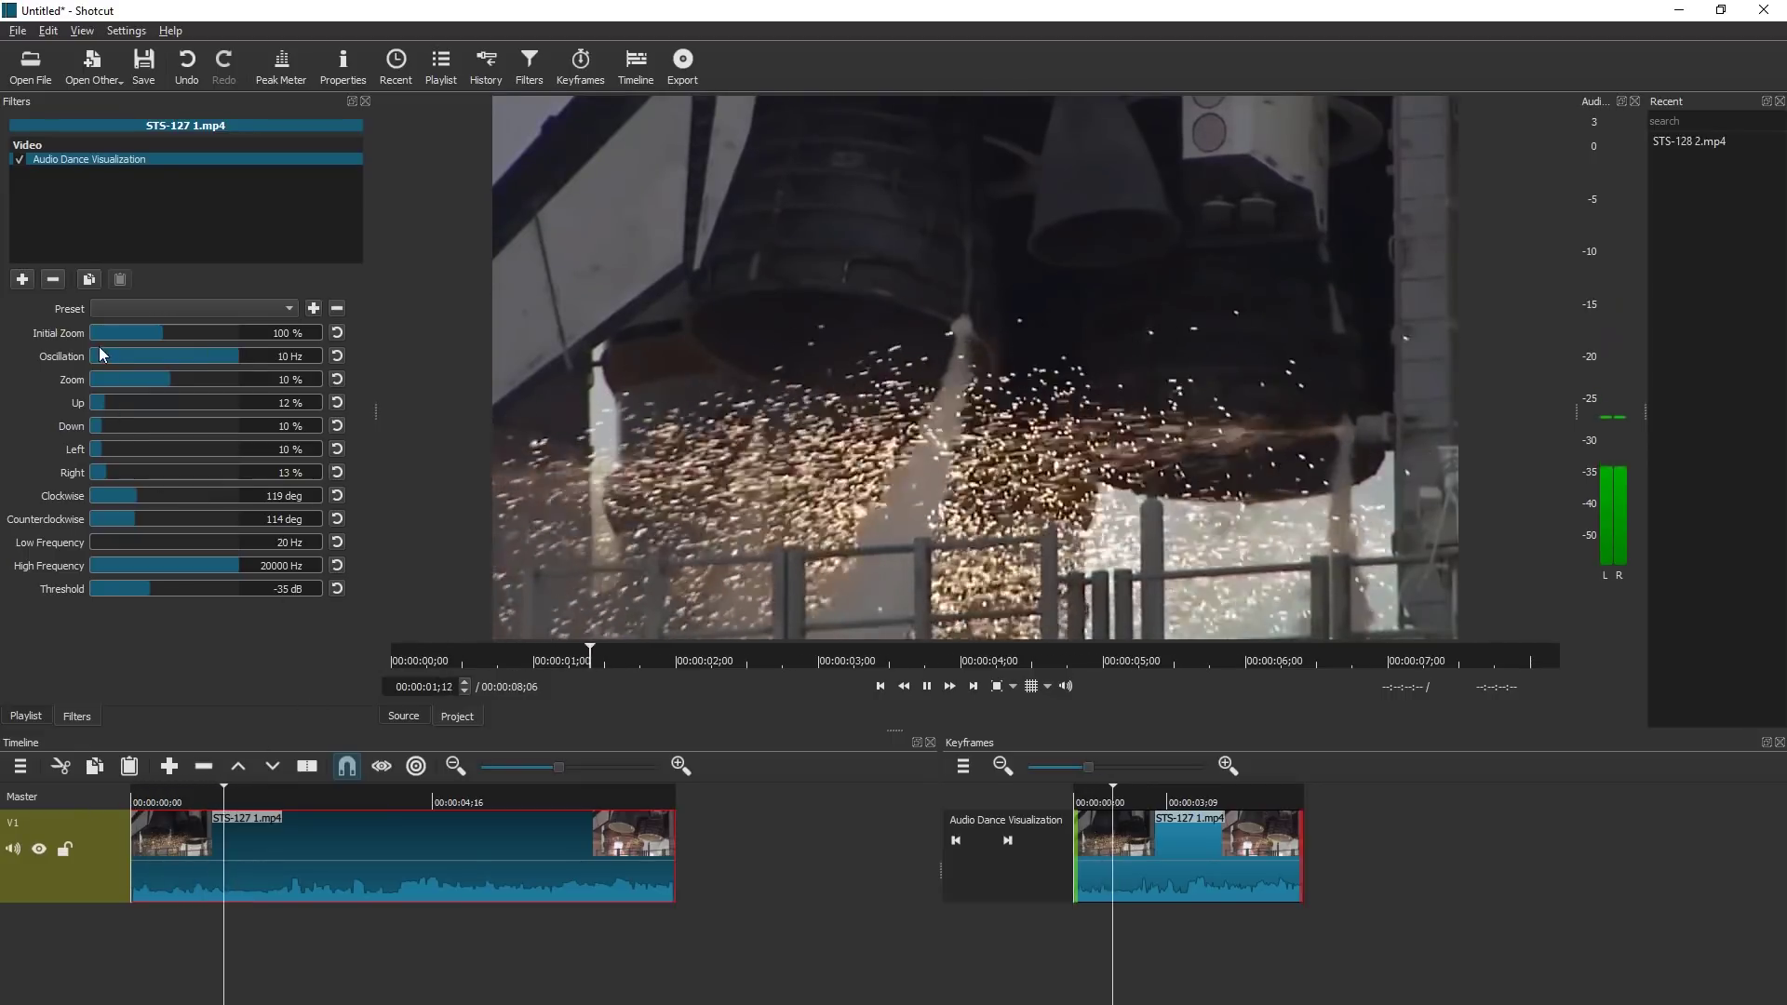
Set the dance filter's Oscillation to 0 Hz and replay the clip from the start.
left_click(100, 356)
key("space")
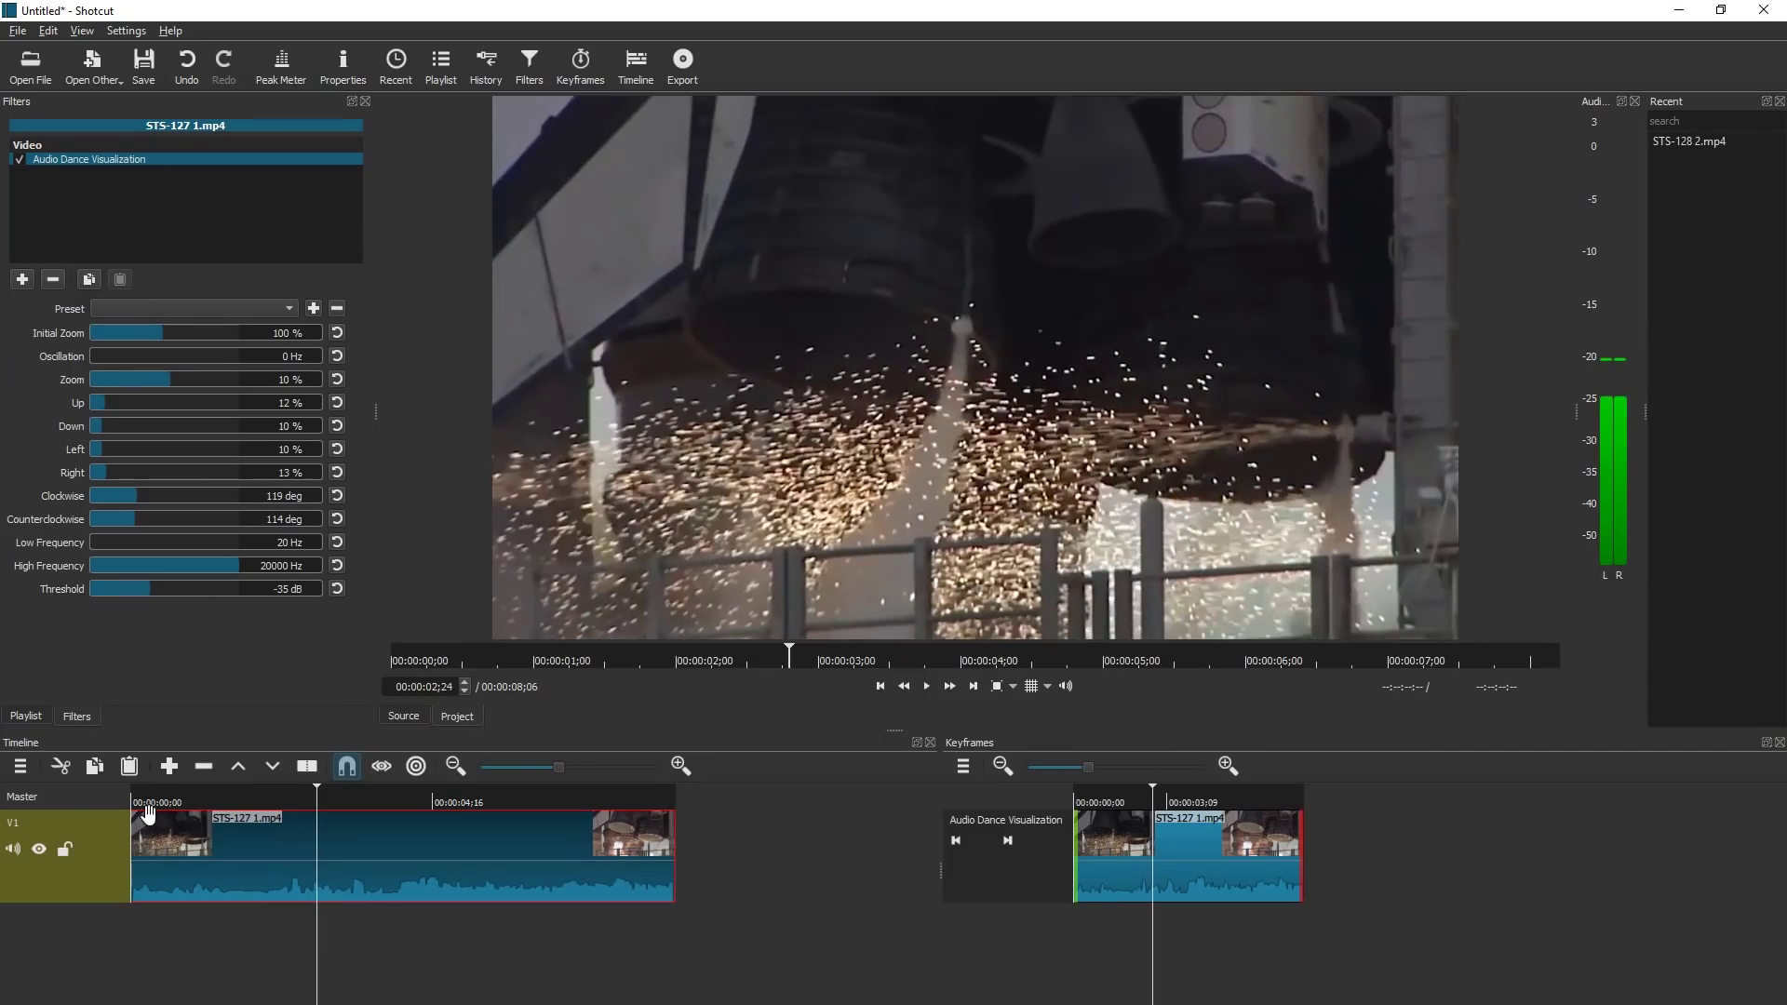
left_click_drag(153, 808, 81, 804)
key("space")
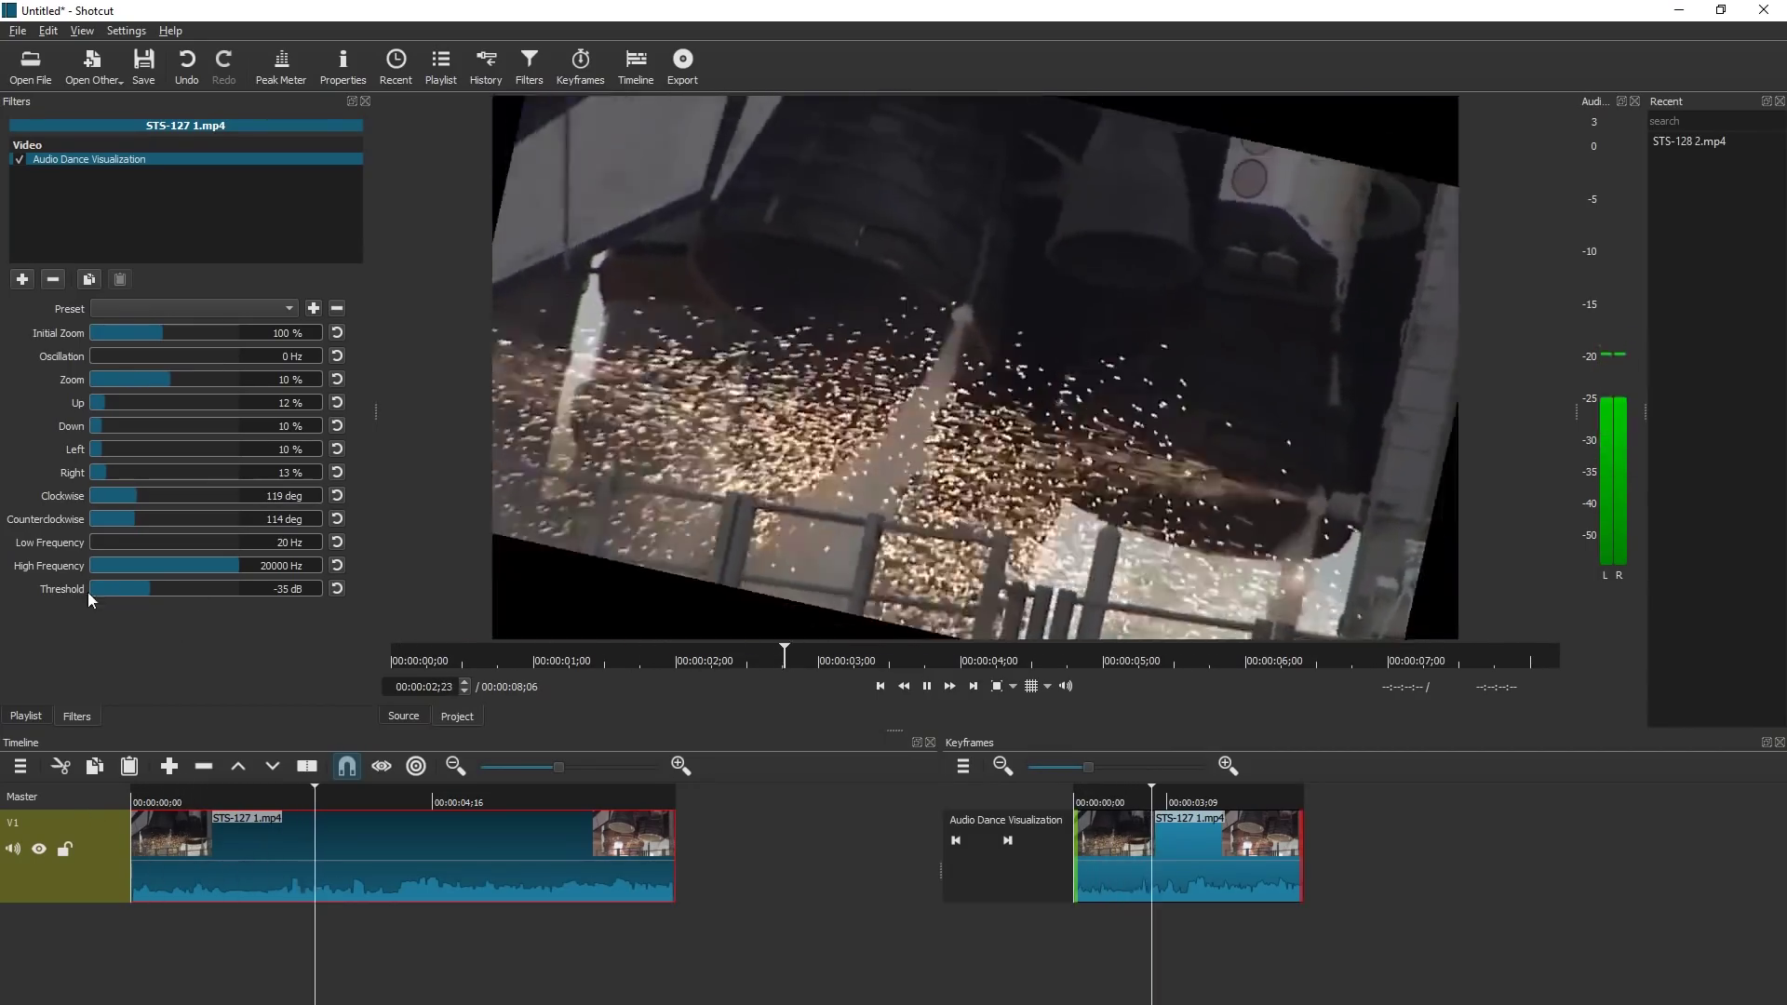
Set Low Frequency to 1717 Hz and High Frequency to 4363 Hz, preview the clip, and raise High Frequency to 6423 Hz.
mouse_move(125, 563)
left_mouse_down()
mouse_move(169, 566)
mouse_move(103, 542)
left_mouse_up()
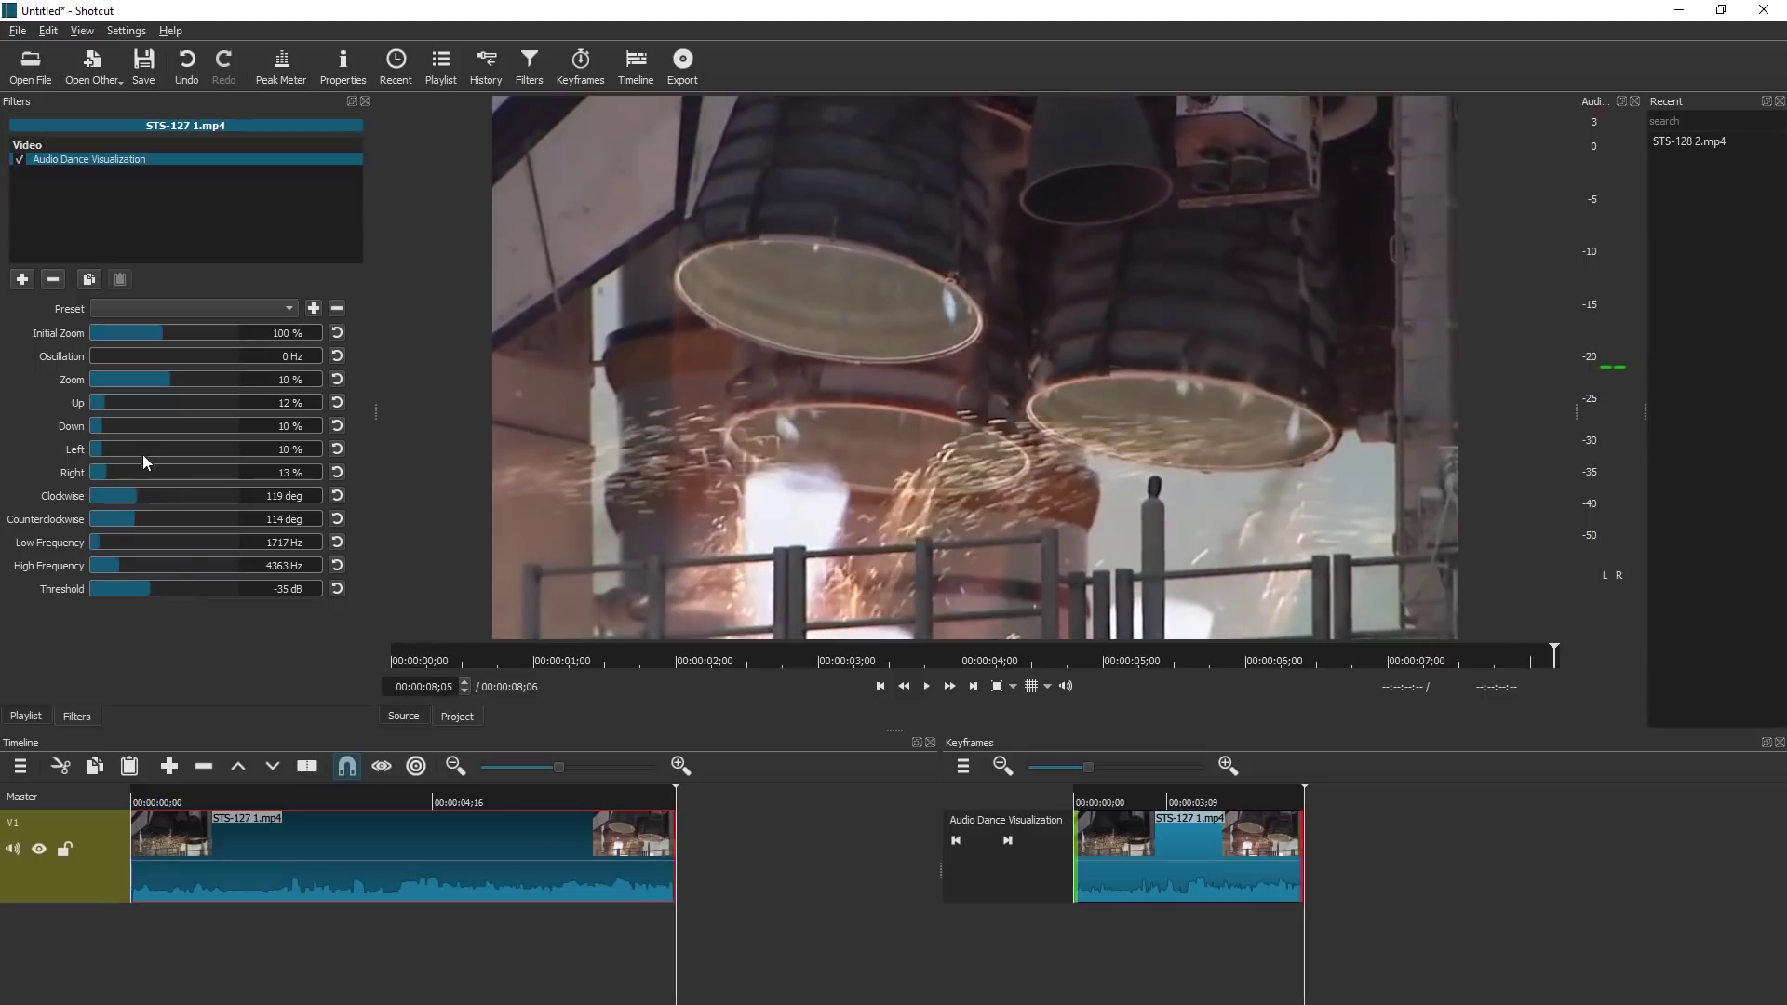
left_click(155, 801)
key("space")
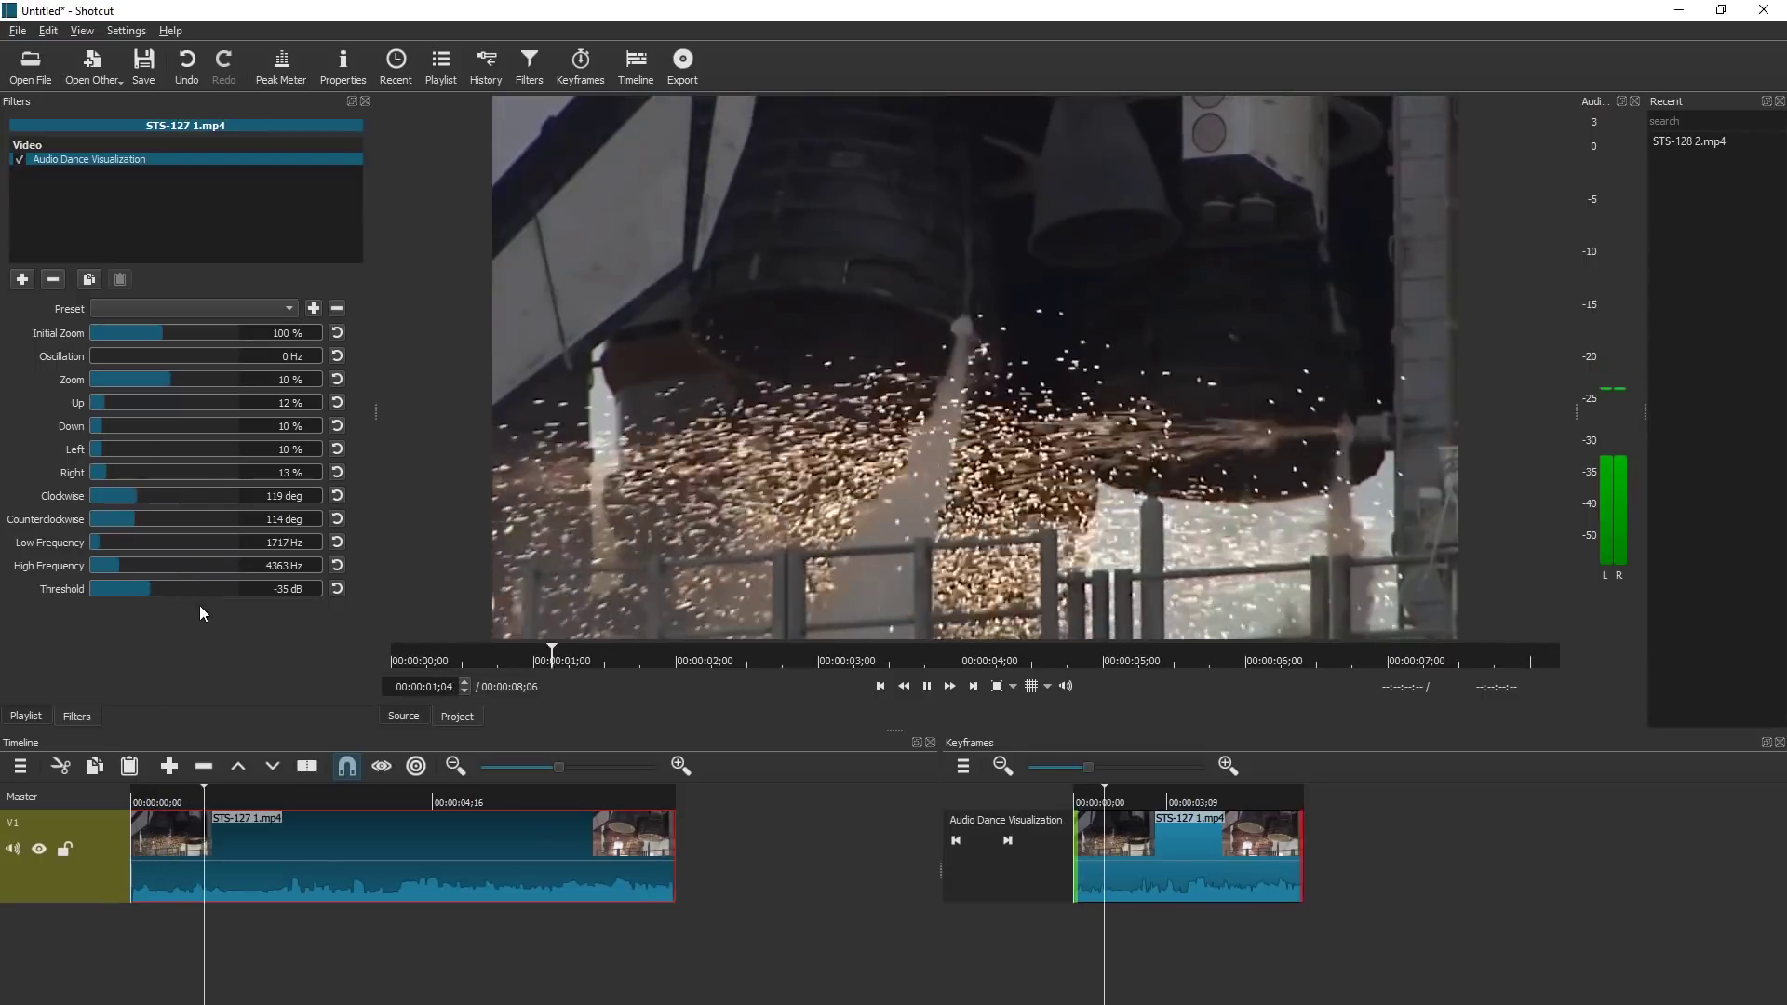
left_click_drag(131, 563, 137, 563)
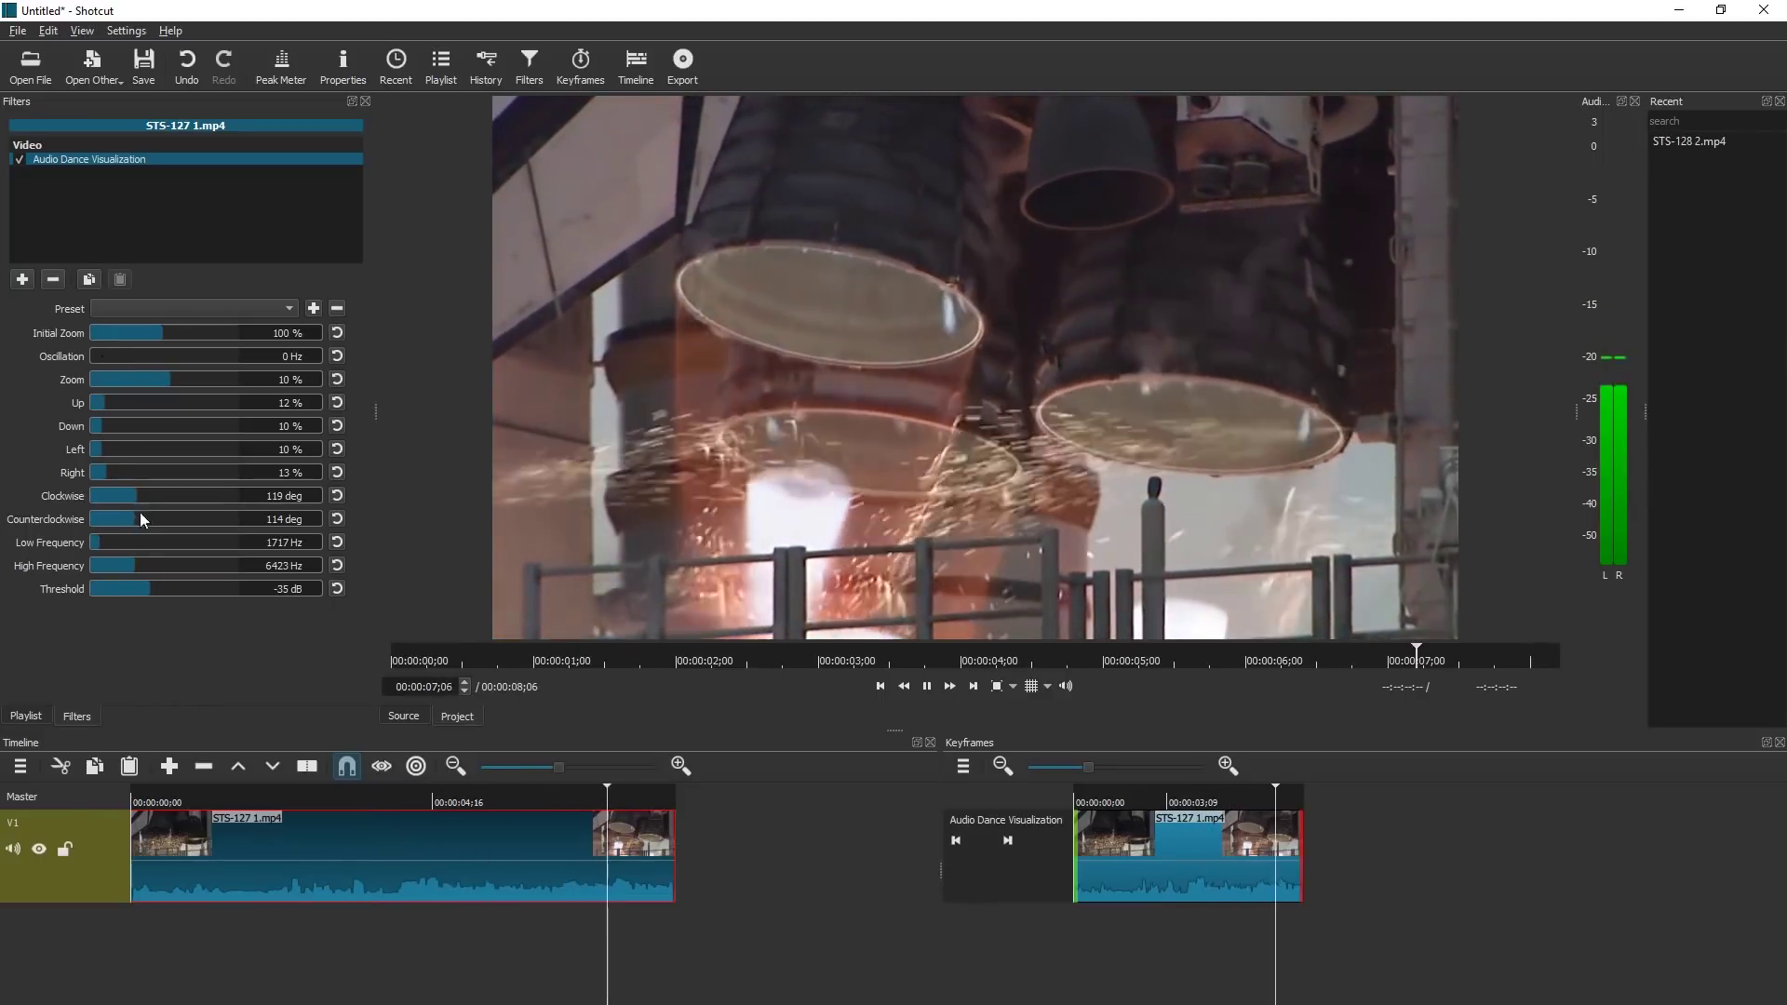
Set the dance filter's Initial Zoom to 89% and its Left and Right movement to 3% each.
mouse_move(144, 332)
left_mouse_down()
mouse_move(174, 332)
mouse_move(159, 333)
left_mouse_up()
key("Home")
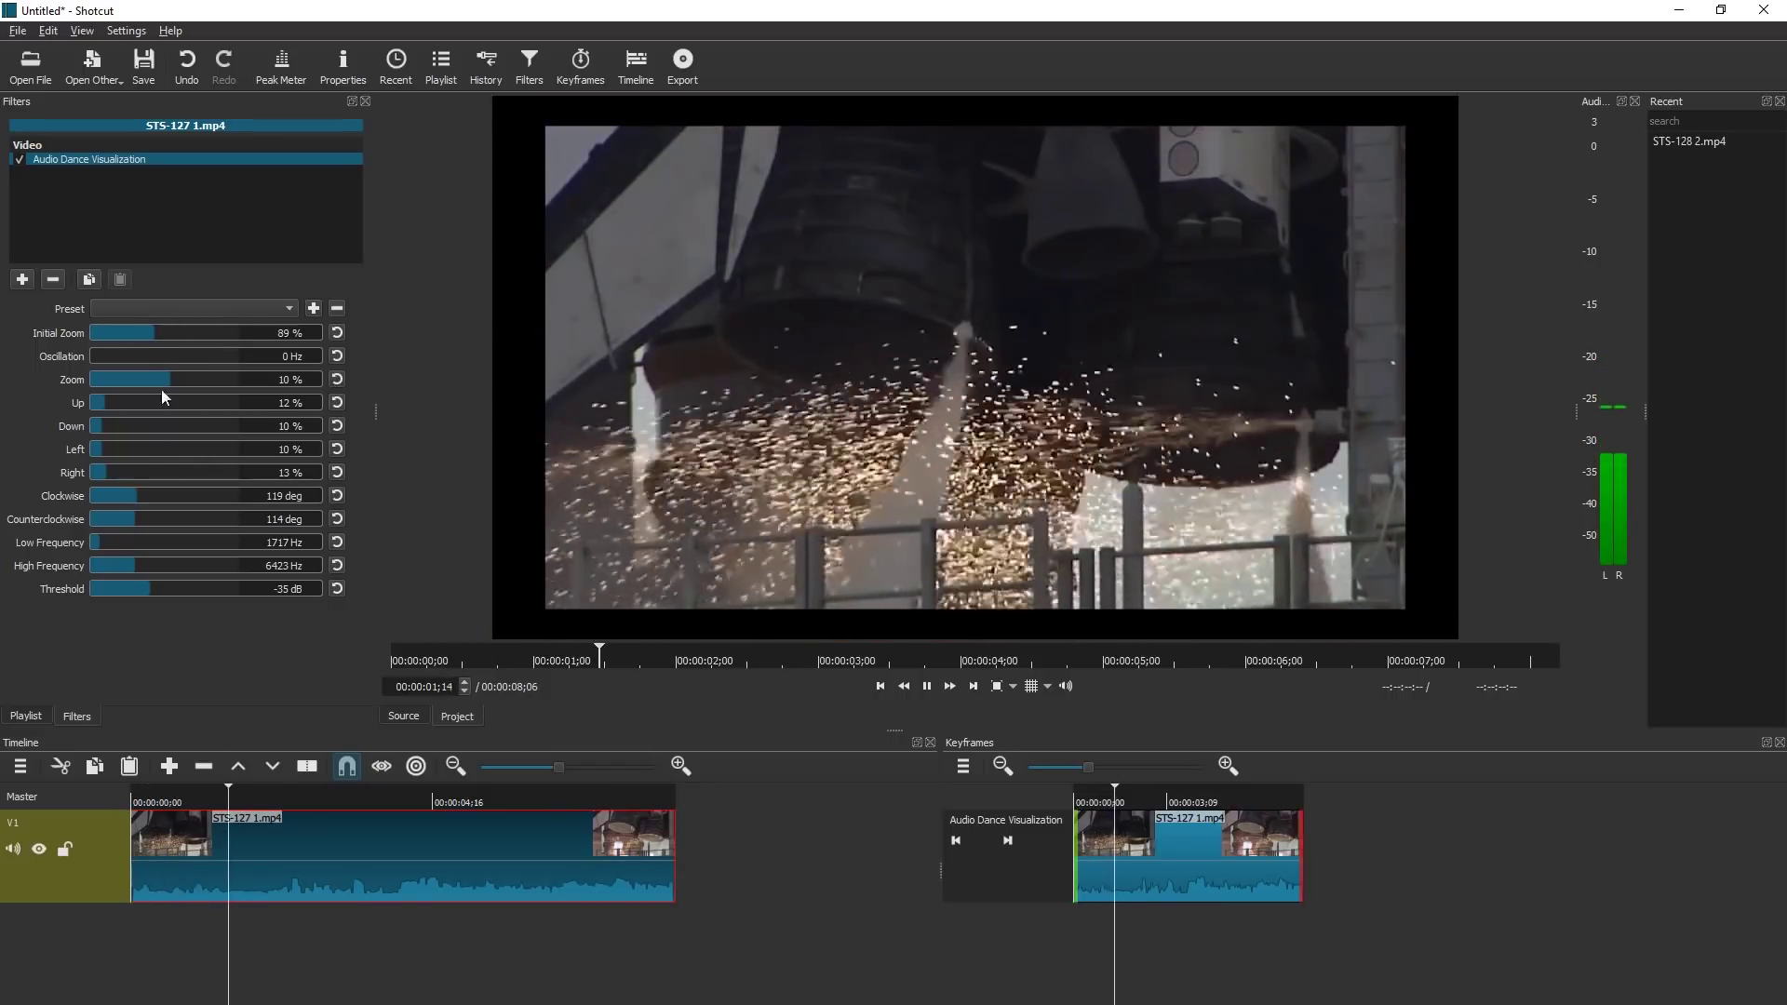
type("3")
double_click(282, 450)
type("3")
left_click_drag(148, 799, 99, 795)
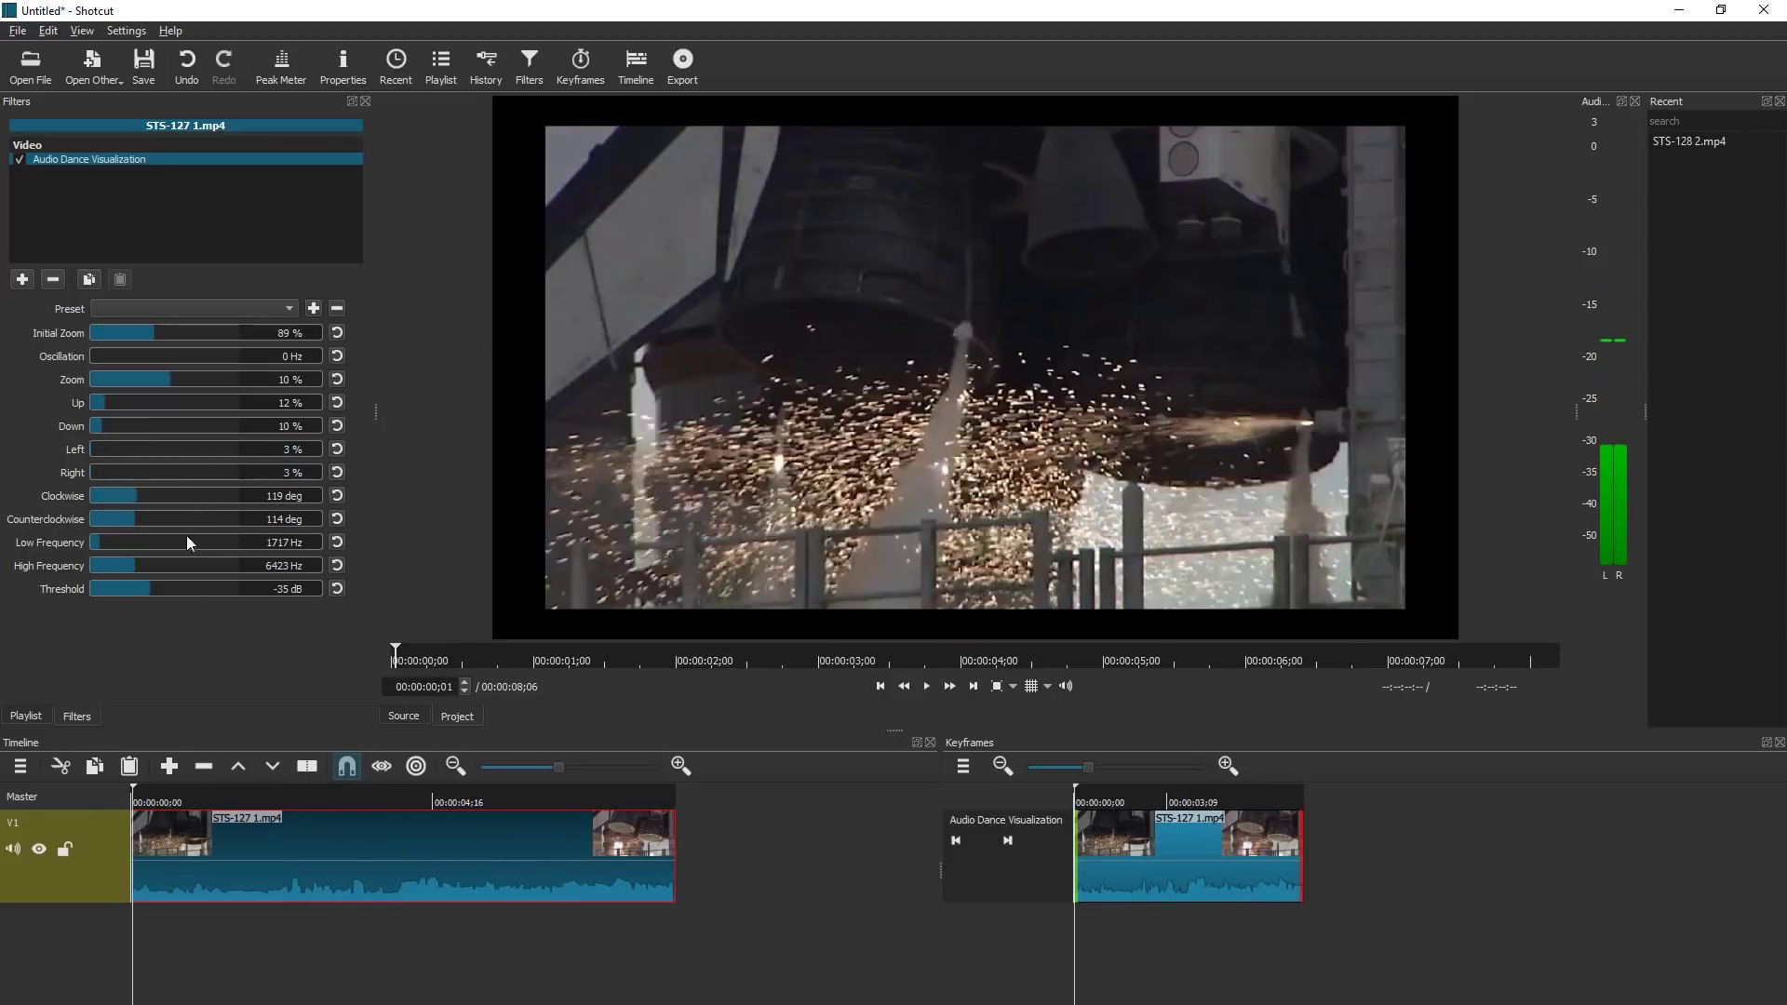
Set the Threshold to -44 dB and High Frequency to 10424 Hz, and play the clip through.
left_click_drag(189, 590, 143, 573)
left_click(195, 920)
key("space")
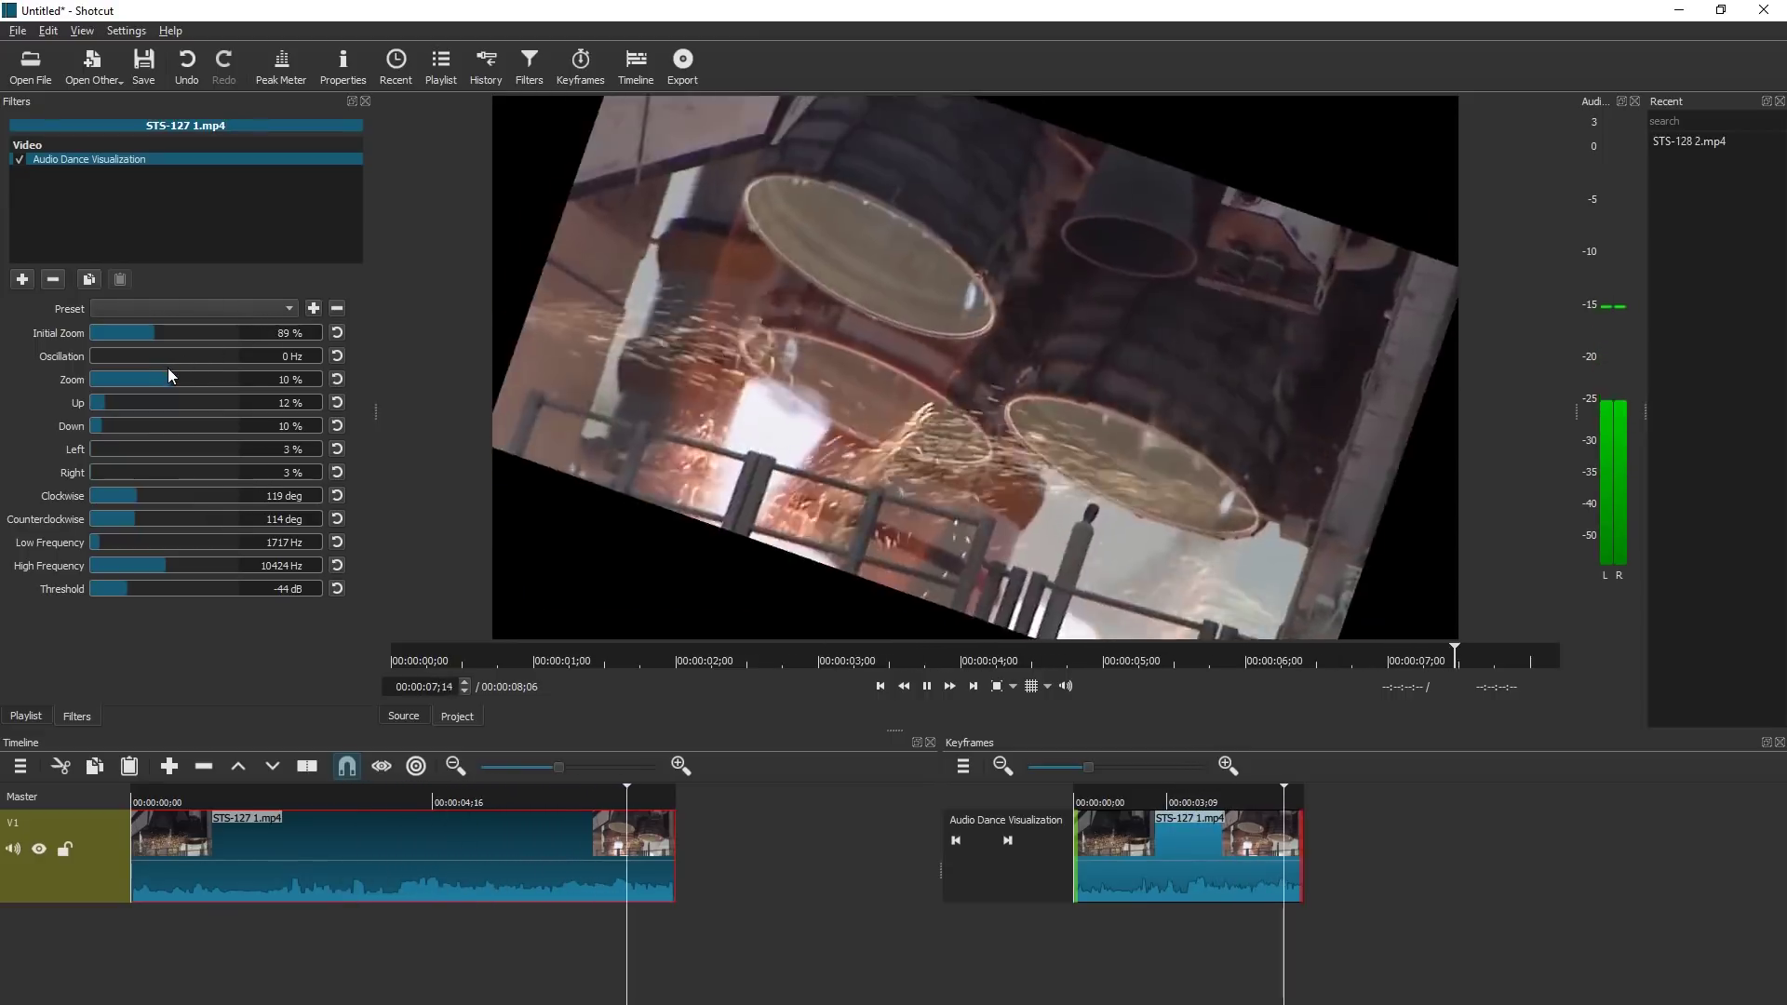
Add the Audio Light Visualization filter to STS-127 1.mp4 and play the clip from the start.
left_click(24, 280)
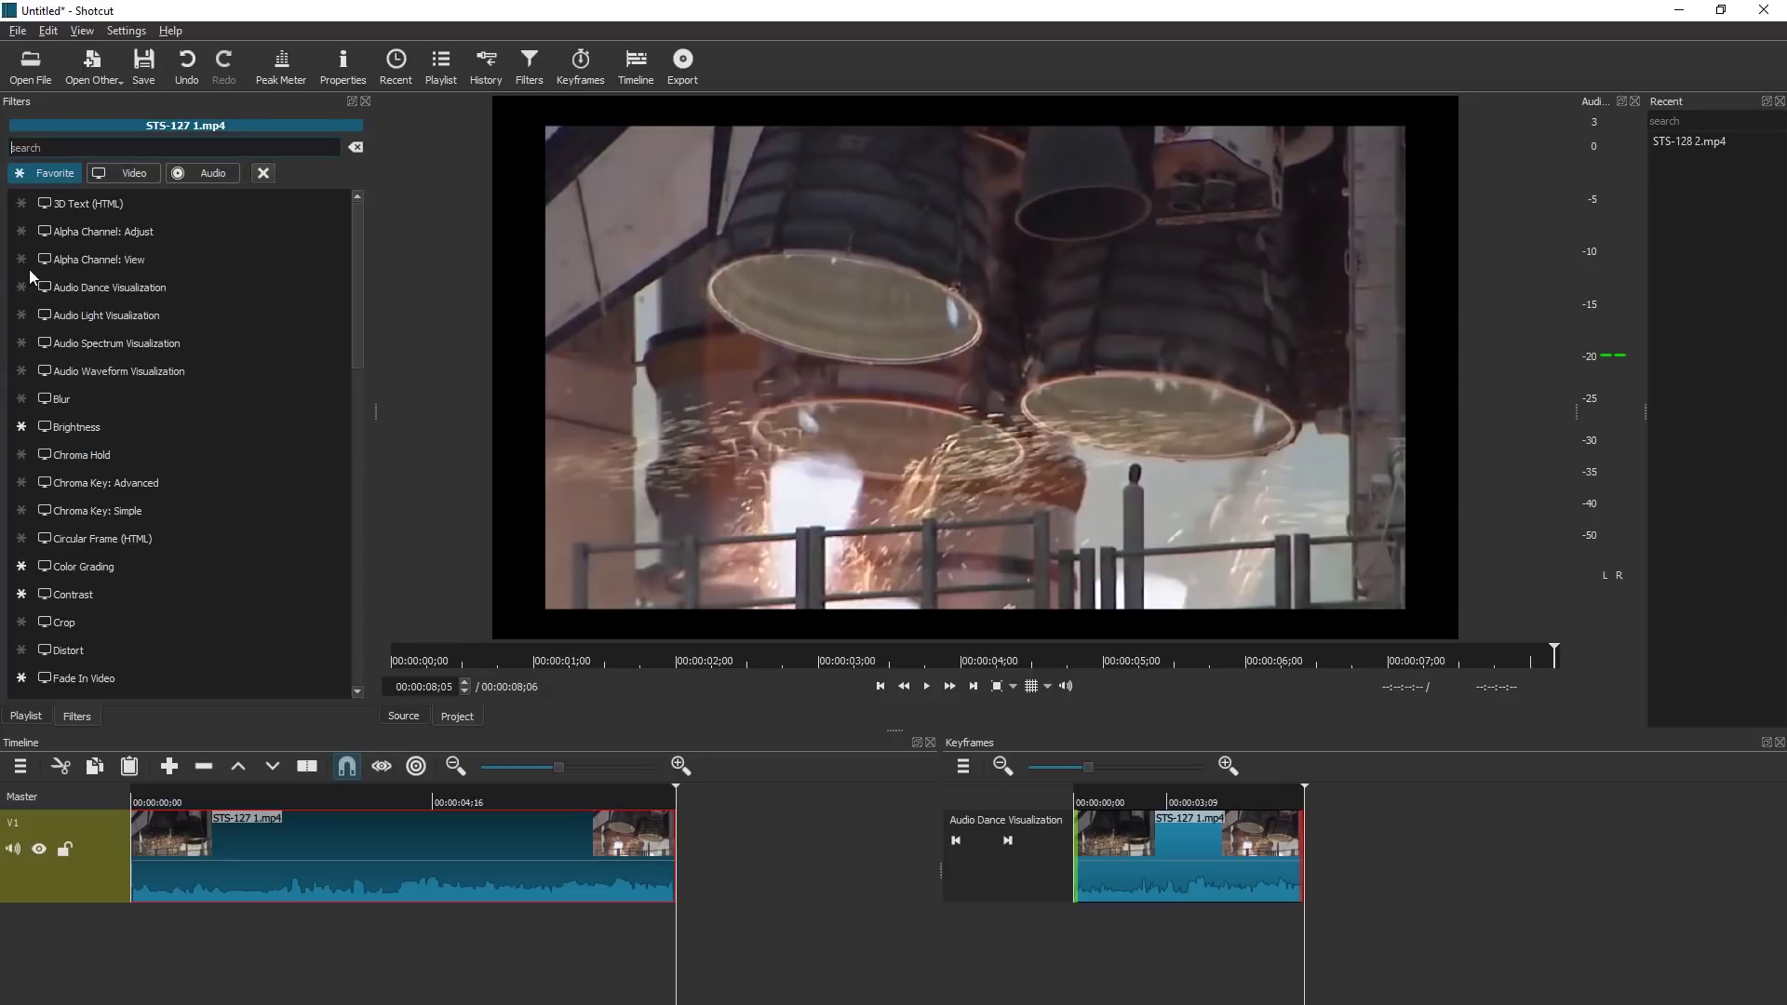
type("audio light")
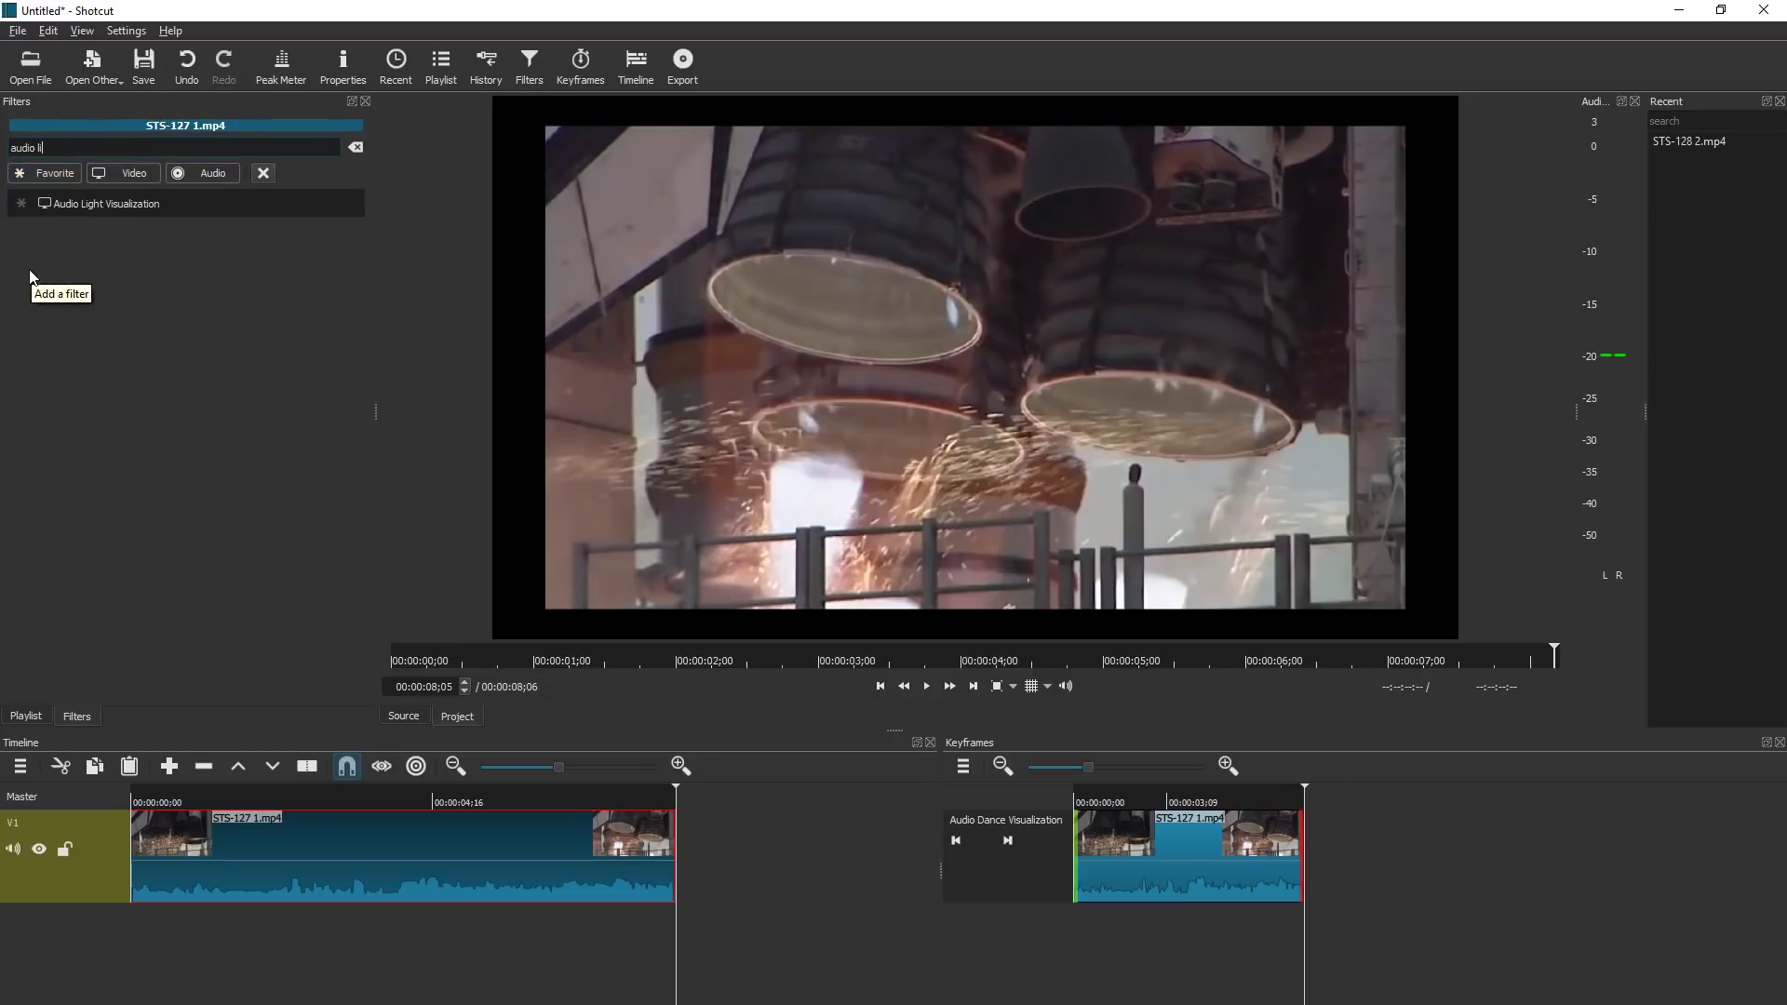
left_click(86, 209)
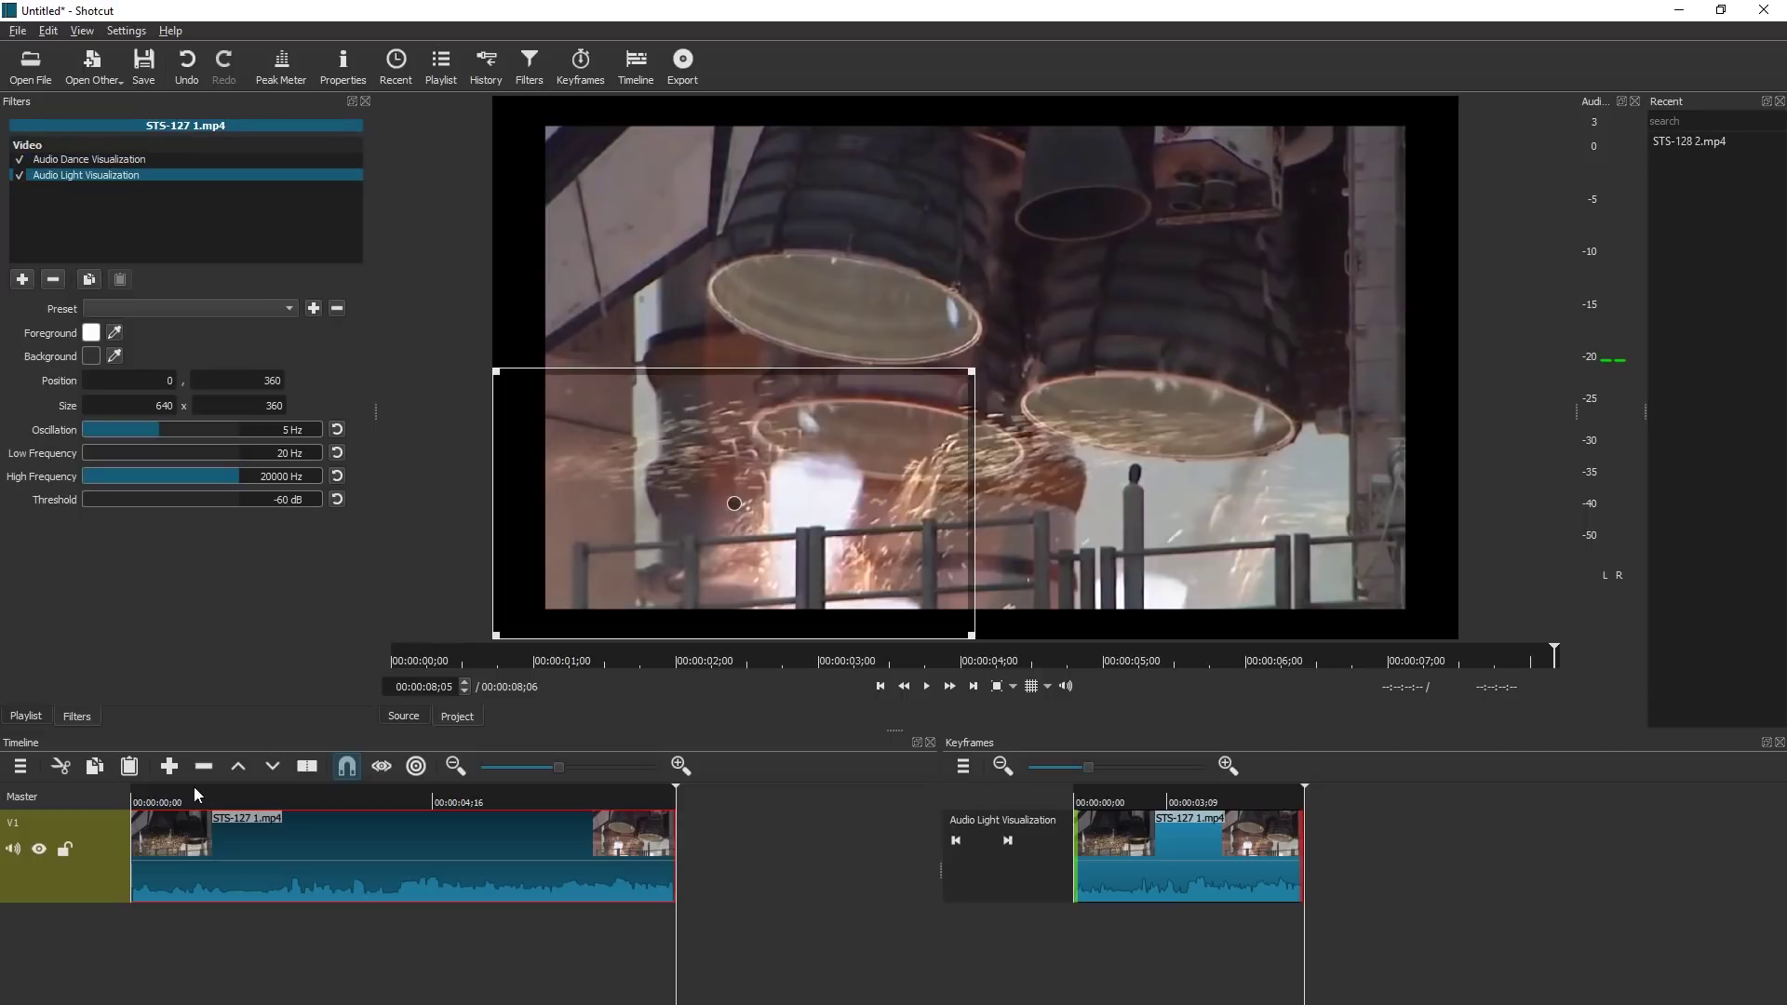
left_click_drag(188, 789, 105, 795)
key("space")
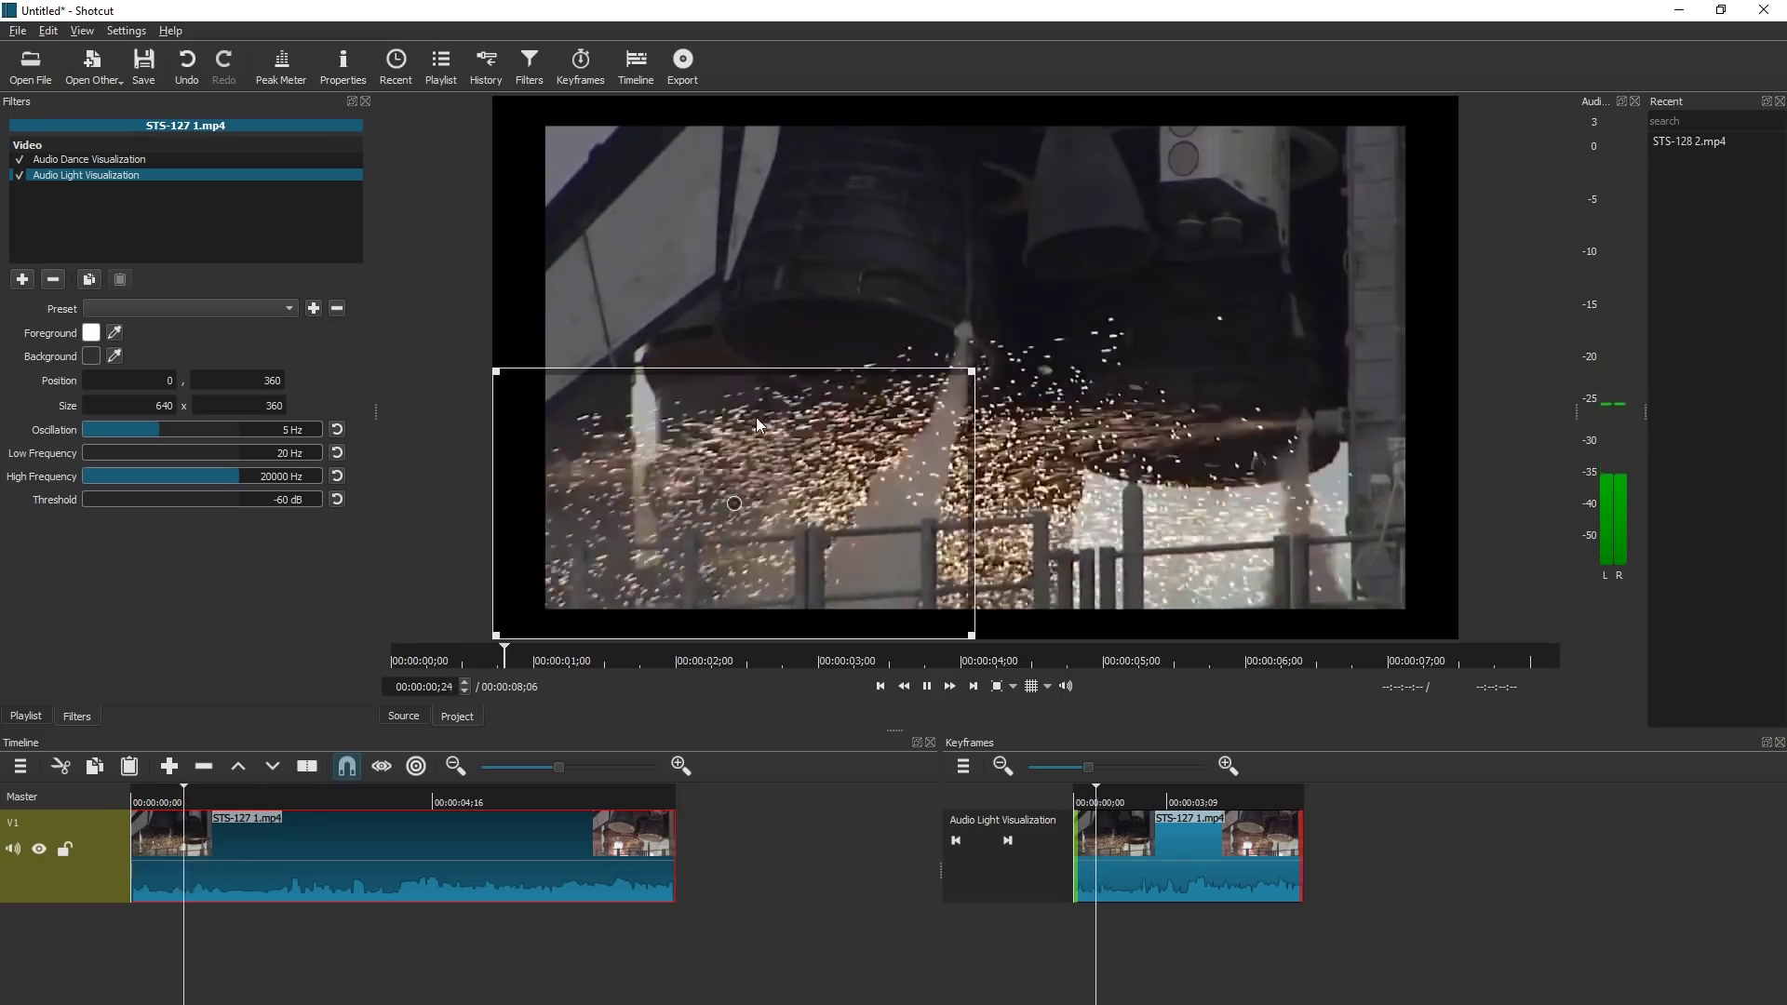
Disable Audio Dance Visualization and enlarge the Audio Light Visualization rectangle to 1290 x 724 at position 0, -4.
left_click(41, 159)
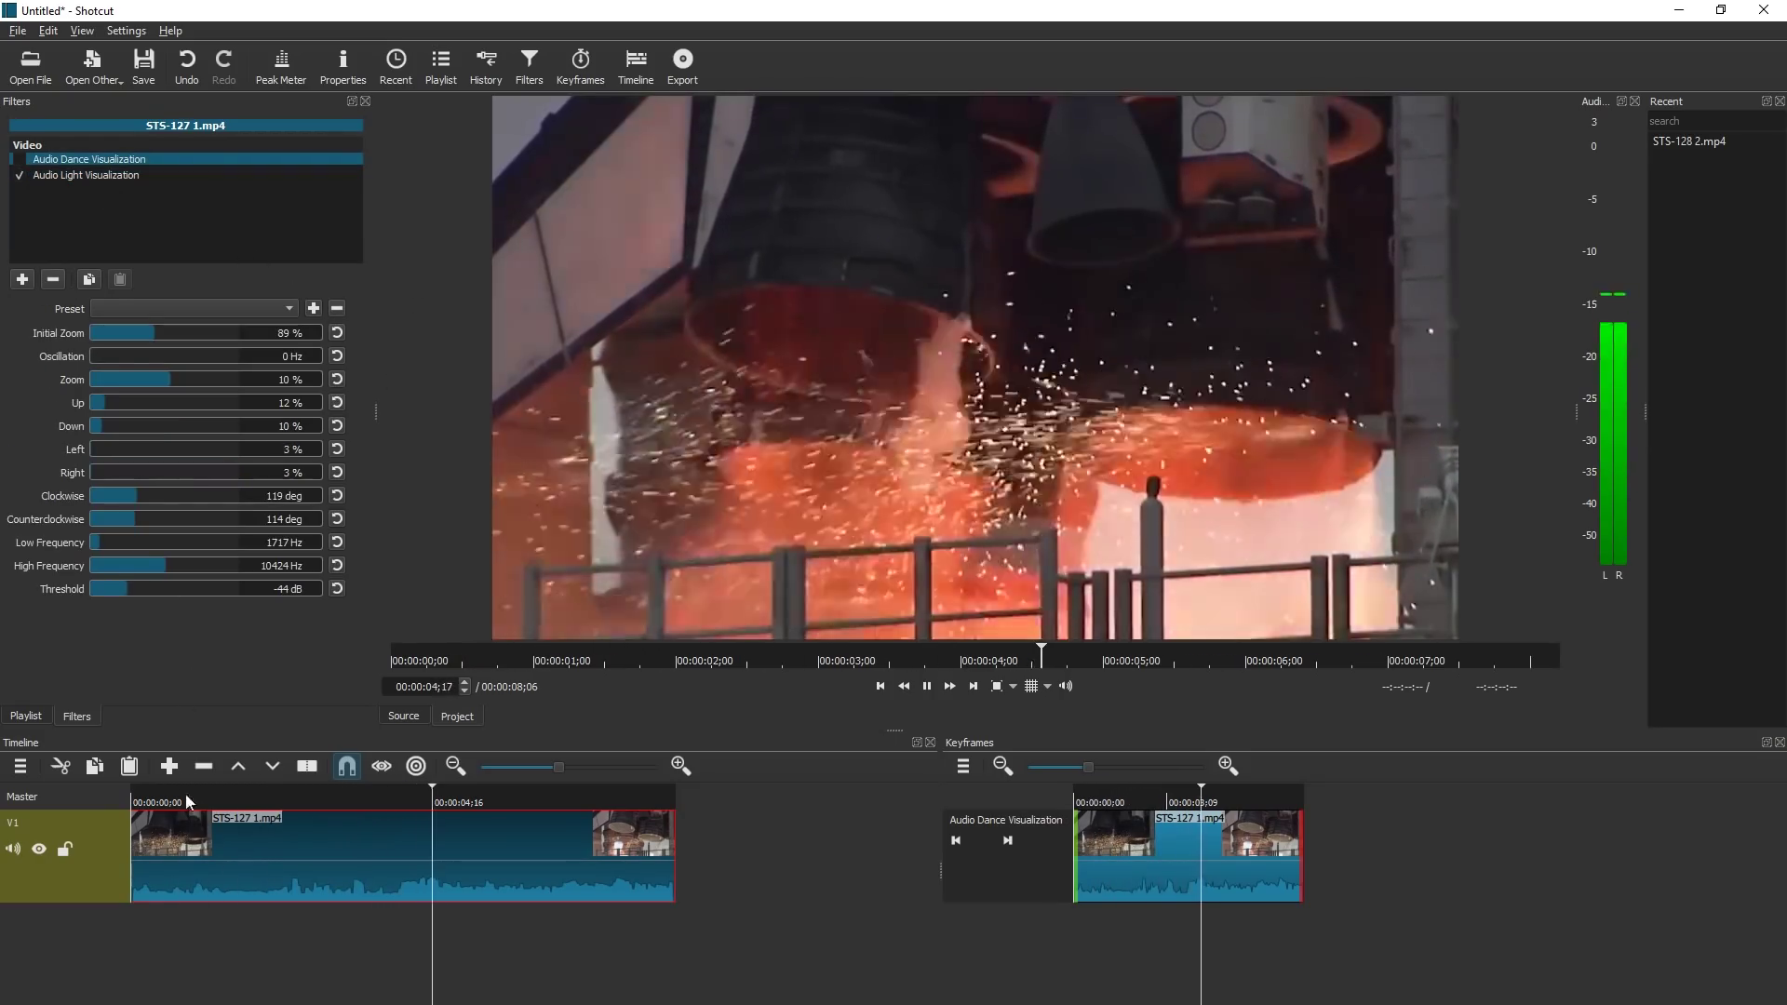
left_click(142, 796)
left_click(102, 177)
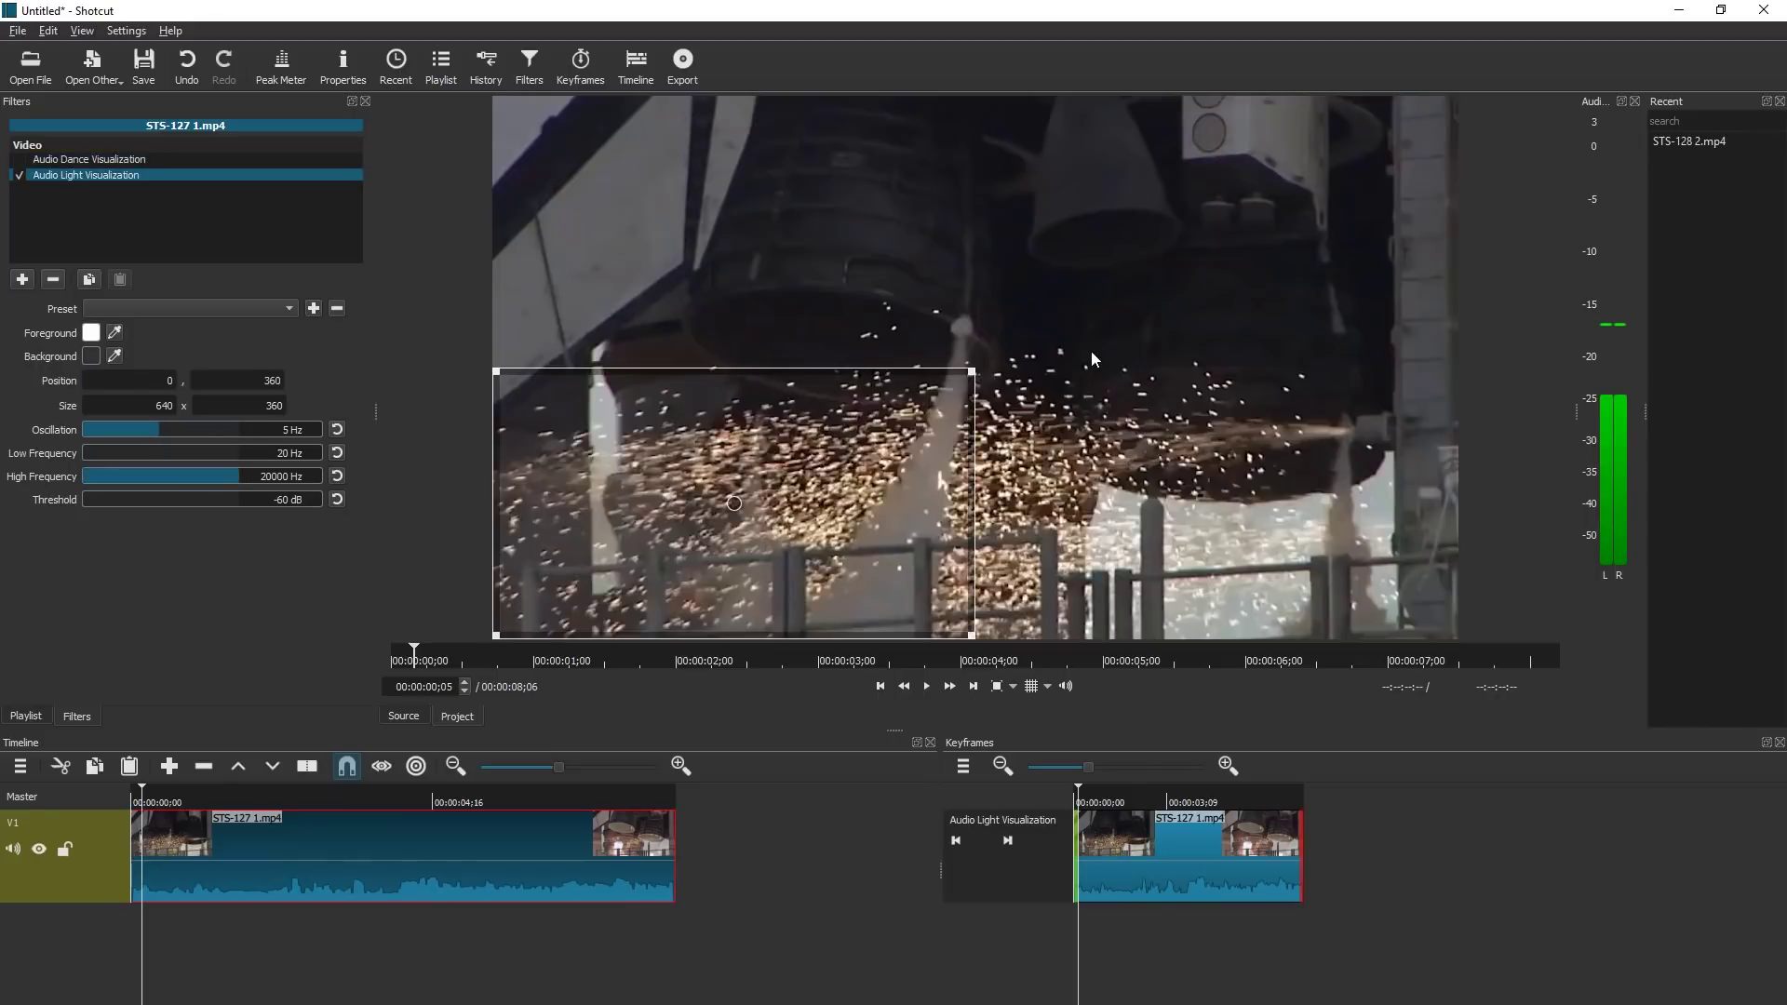
left_click_drag(973, 369, 1470, 88)
key("space")
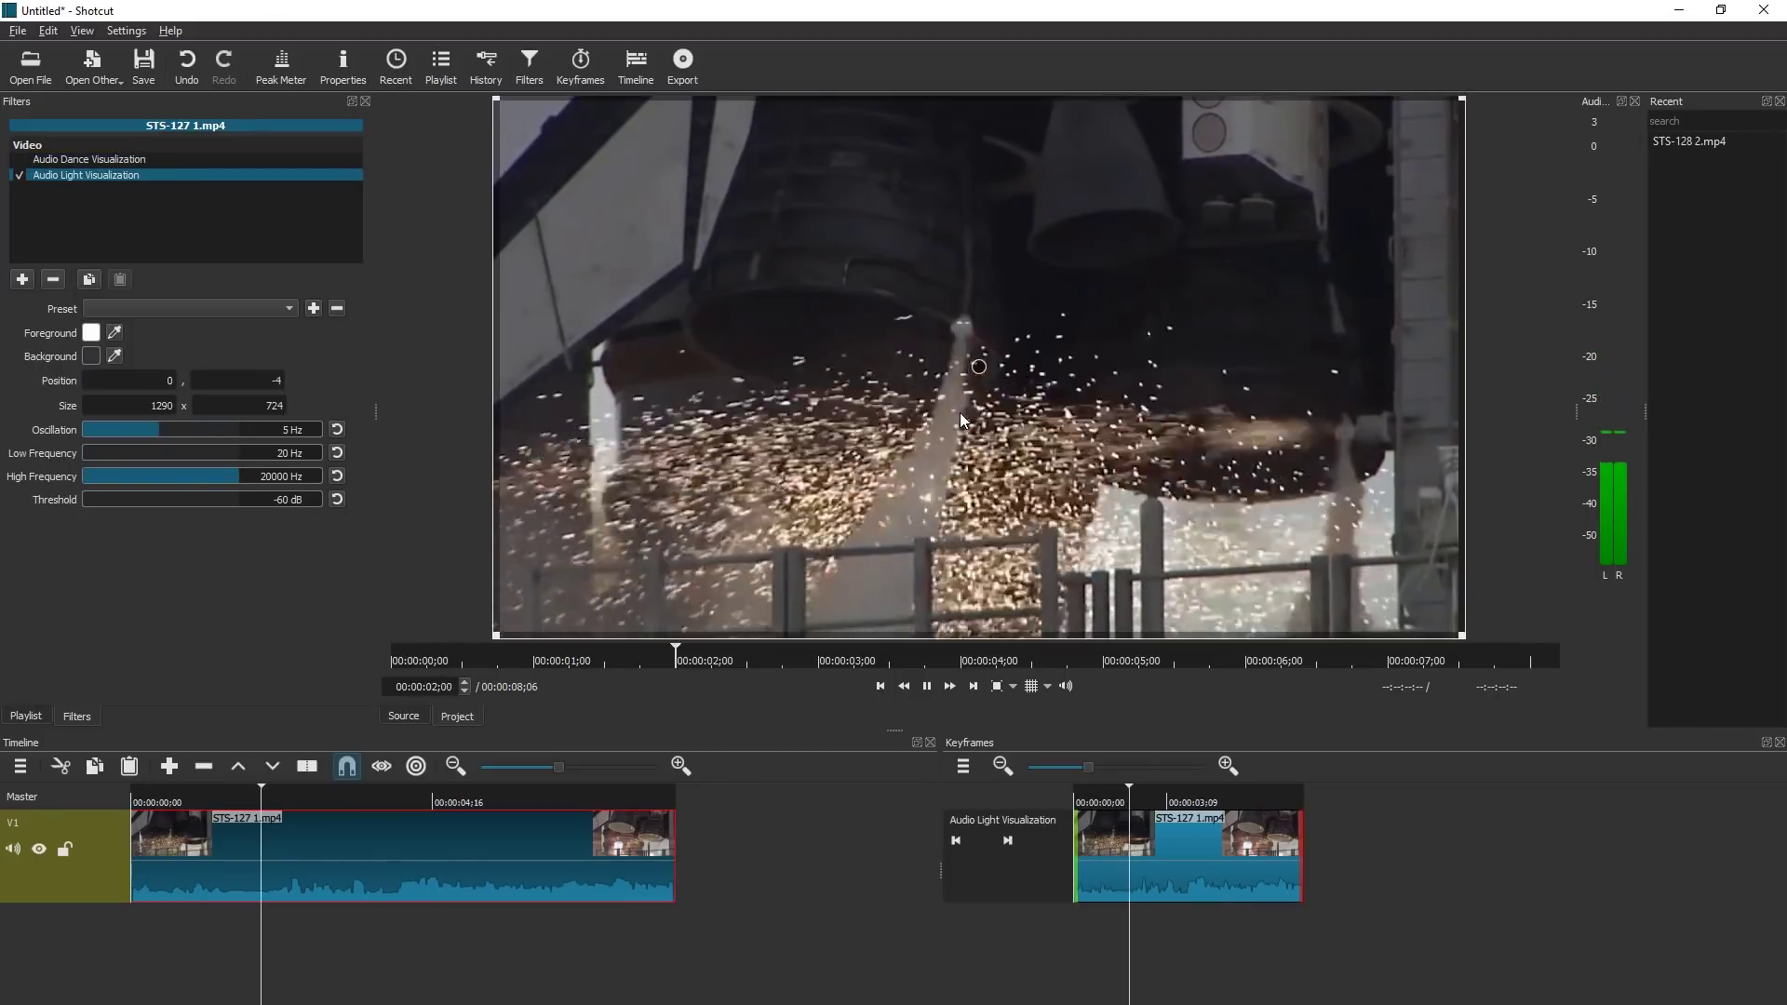
Set the light filter's High Frequency to 5437 Hz and Oscillation to 10 Hz, and replay the clip from the start.
left_click_drag(130, 478, 238, 431)
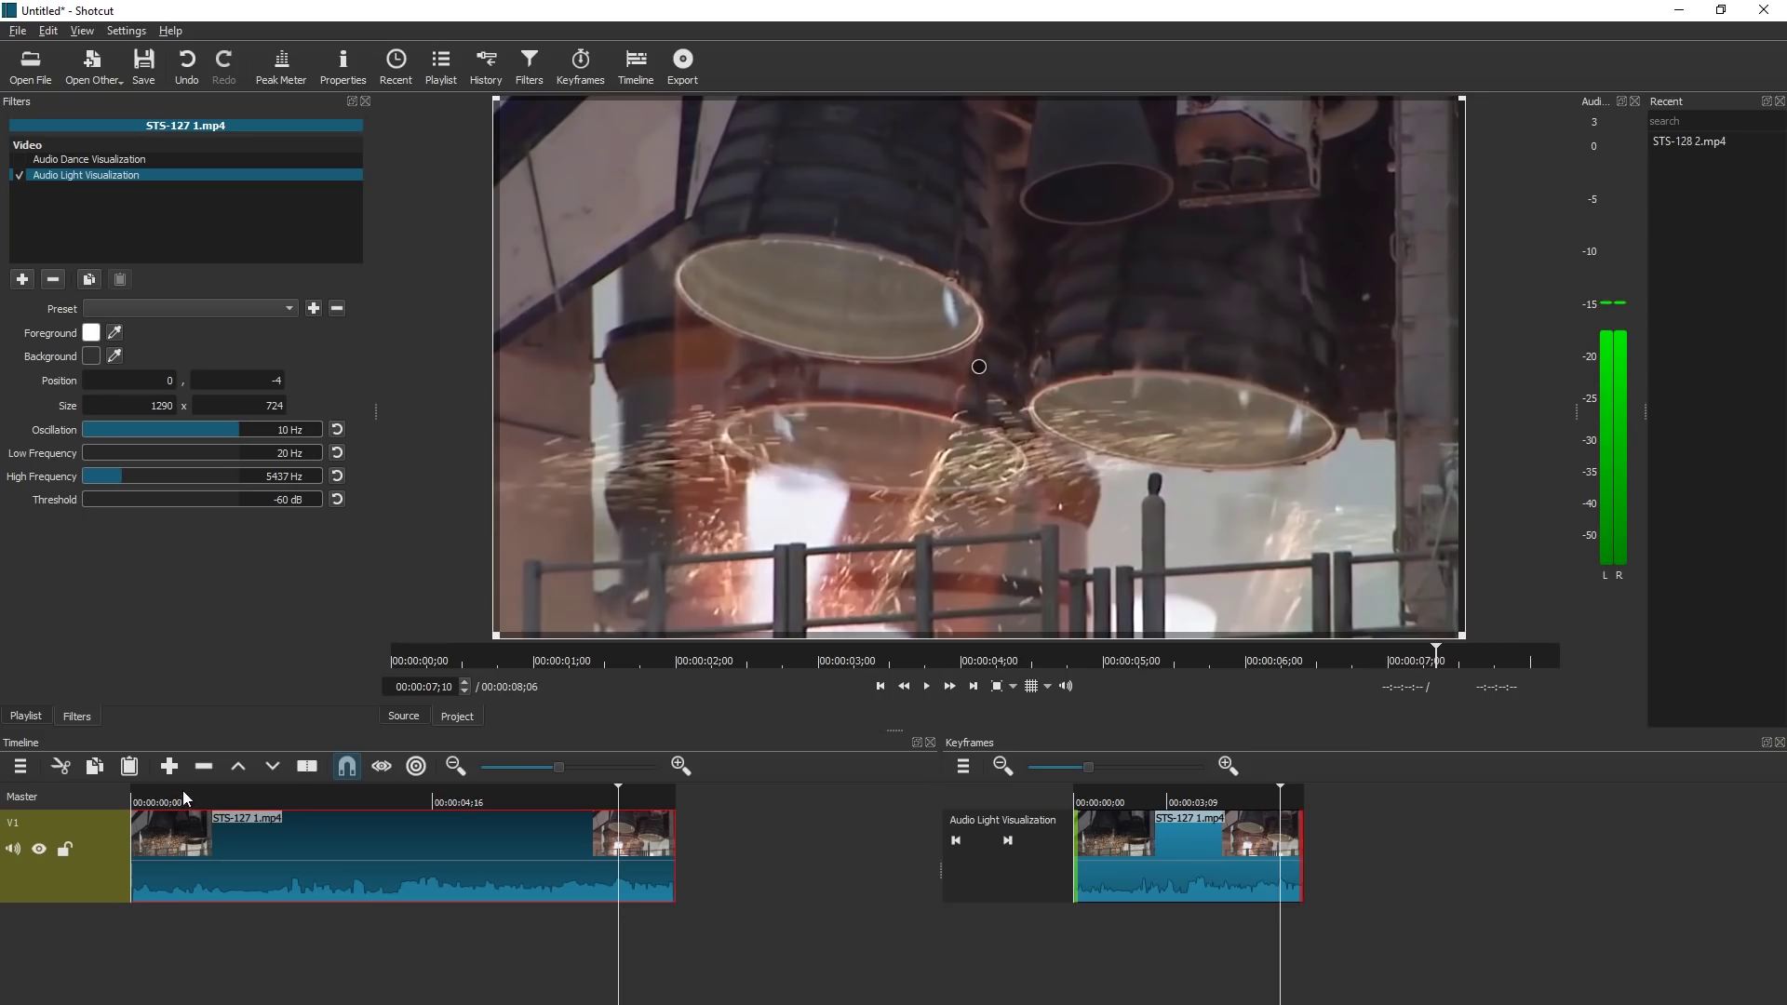
key("Home")
key("space")
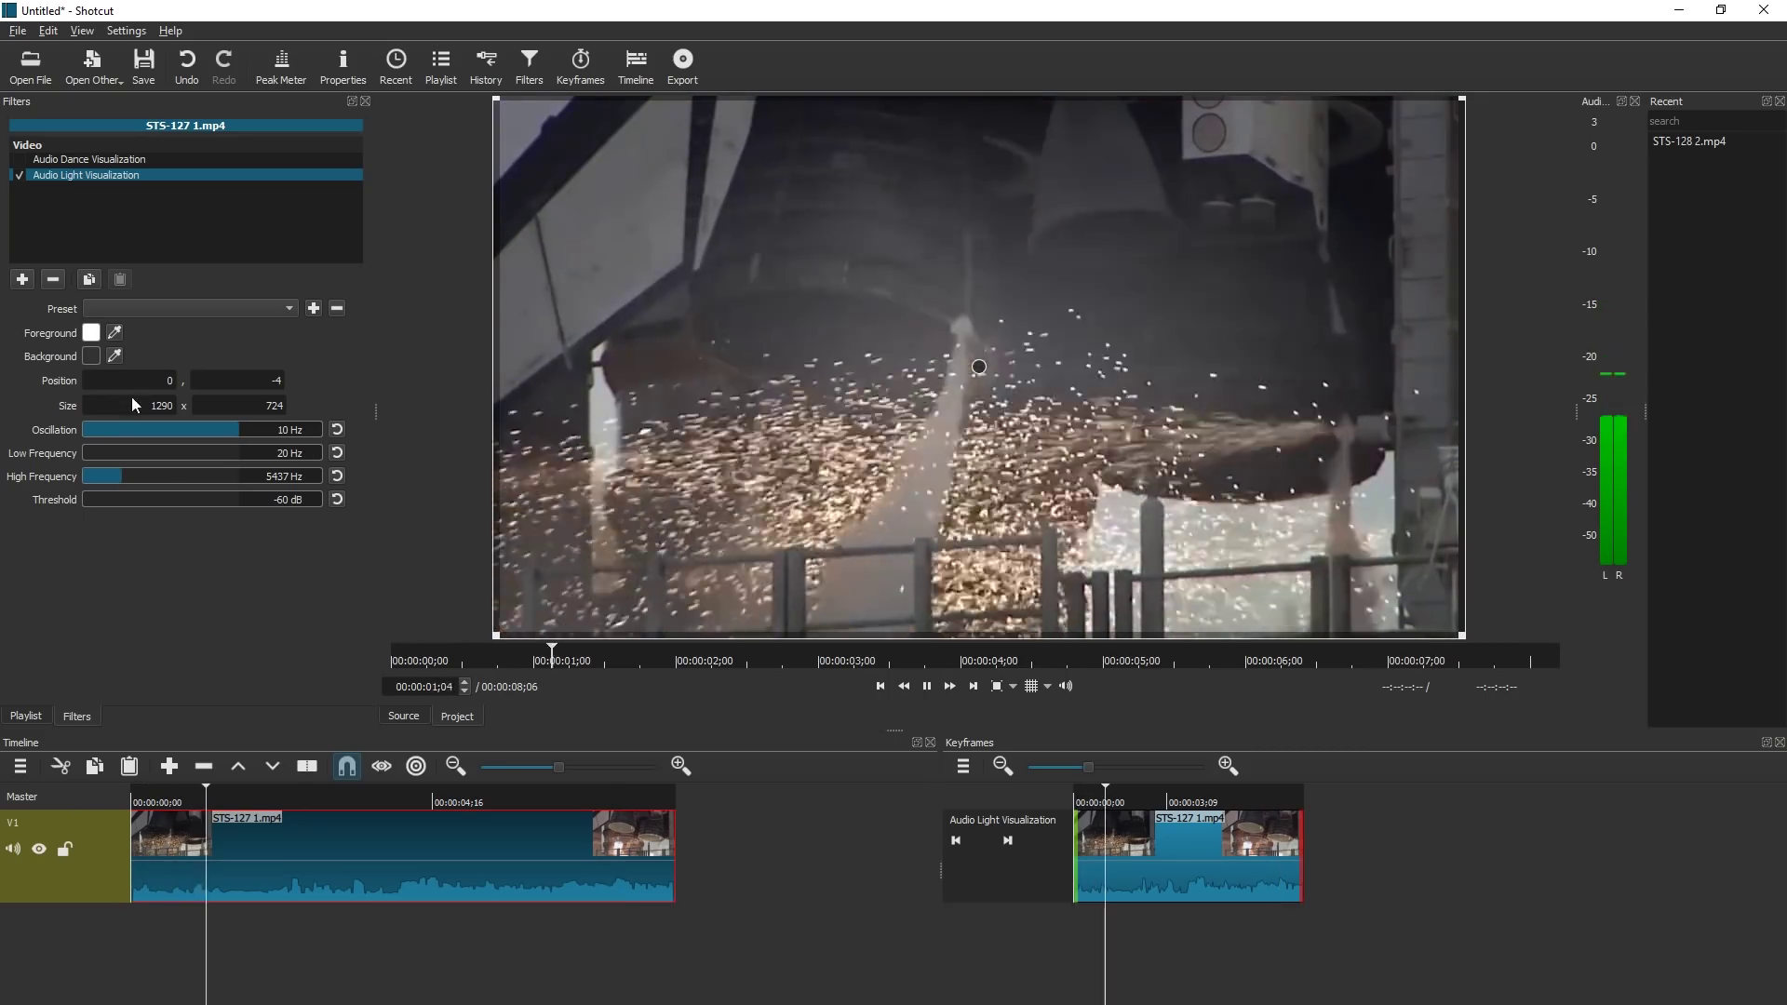
Set the light filter's Oscillation to 0 Hz and play the clip from the start, pausing at about six seconds.
left_click_drag(121, 433, 82, 433)
left_click_drag(164, 796, 131, 794)
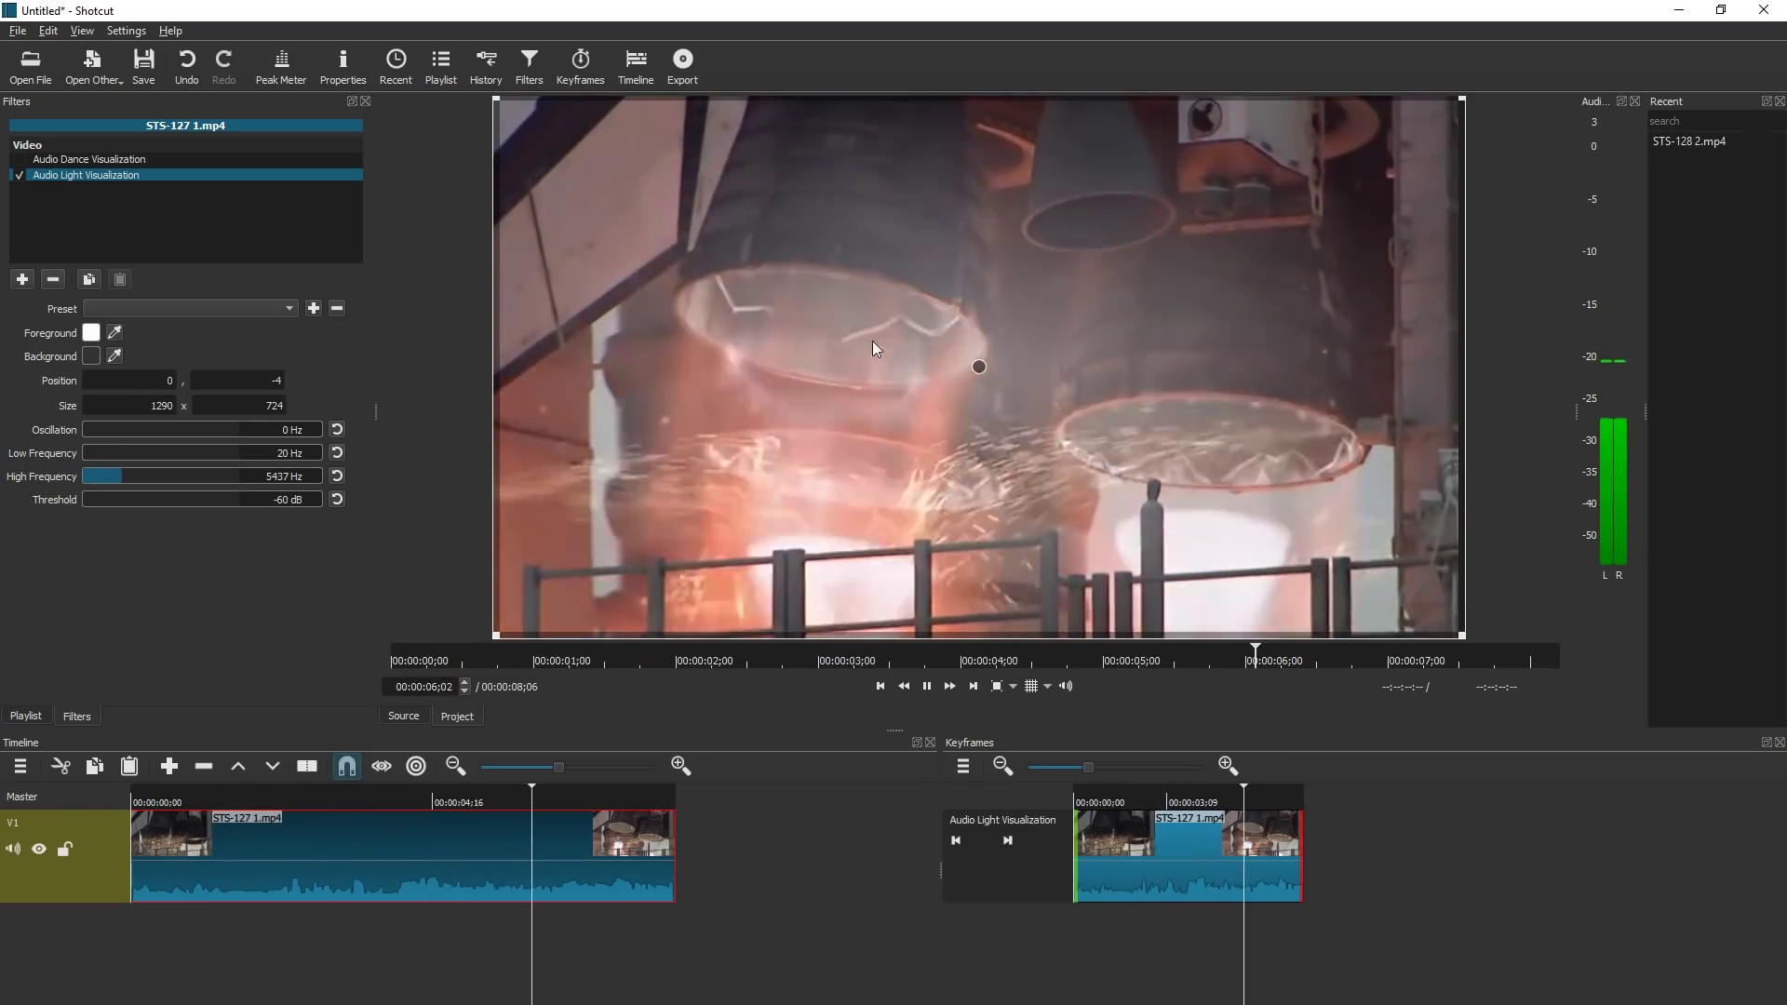
key("space")
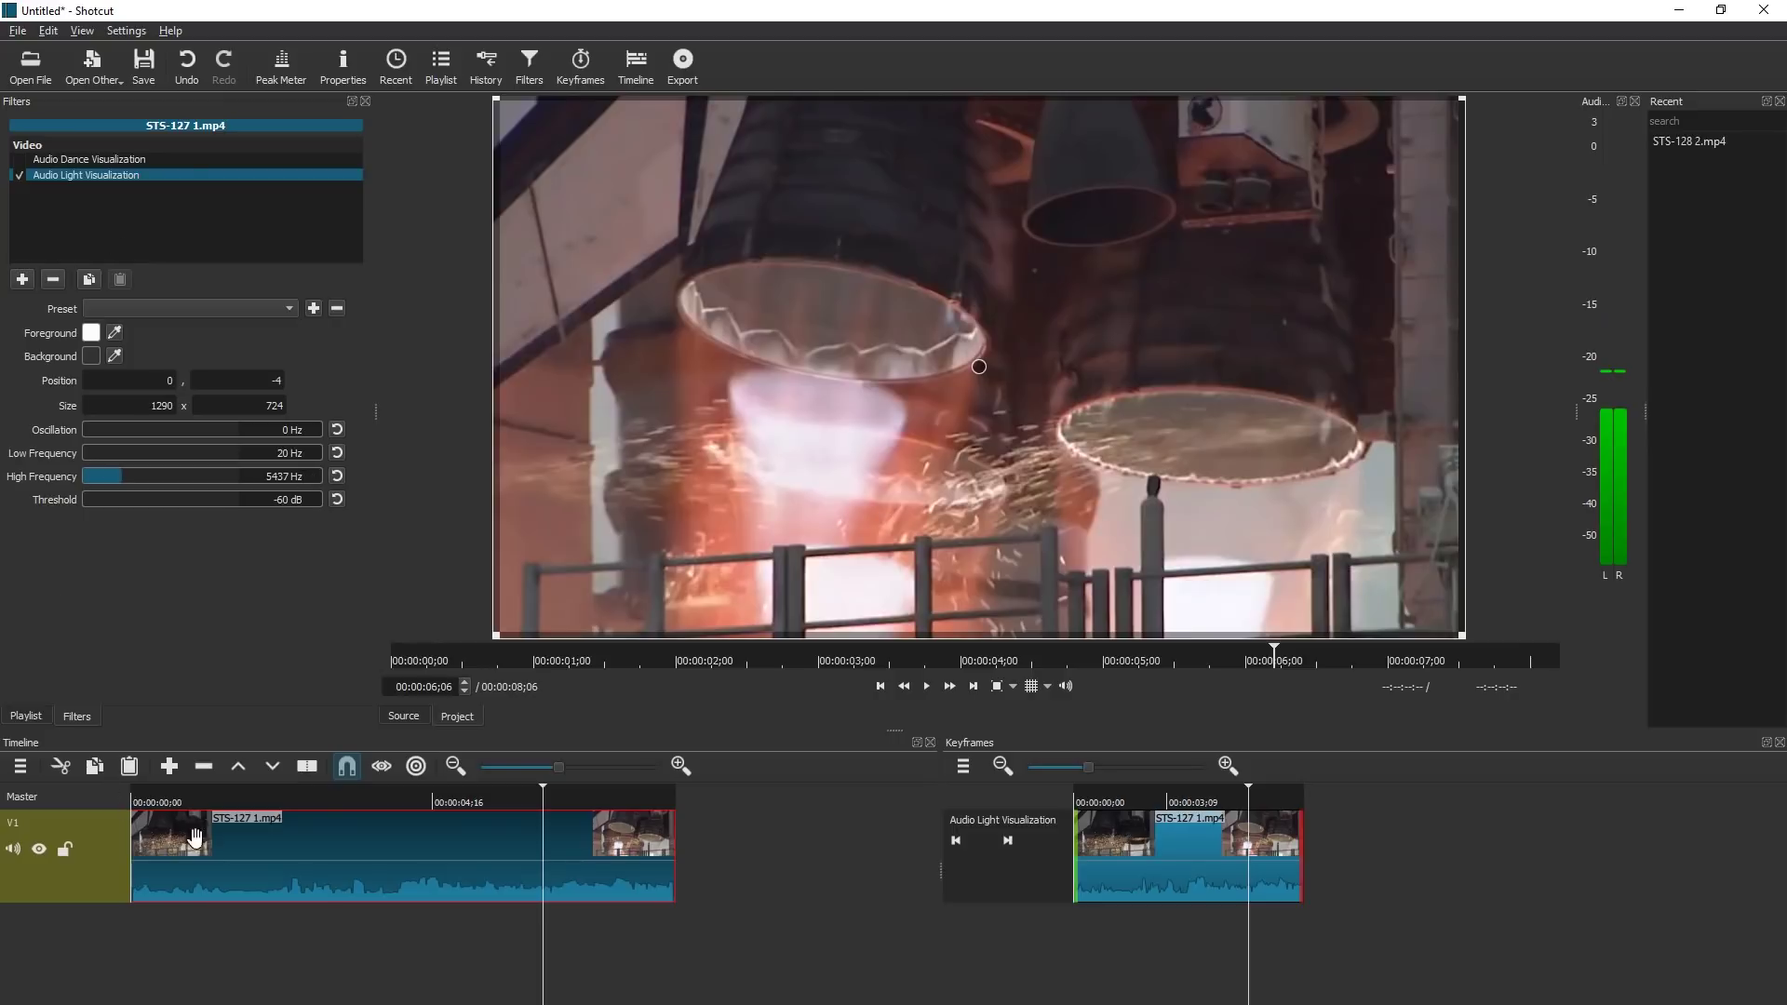
Delete STS-127 1.mp4 from V1 and bring up the playlist.
key("Delete")
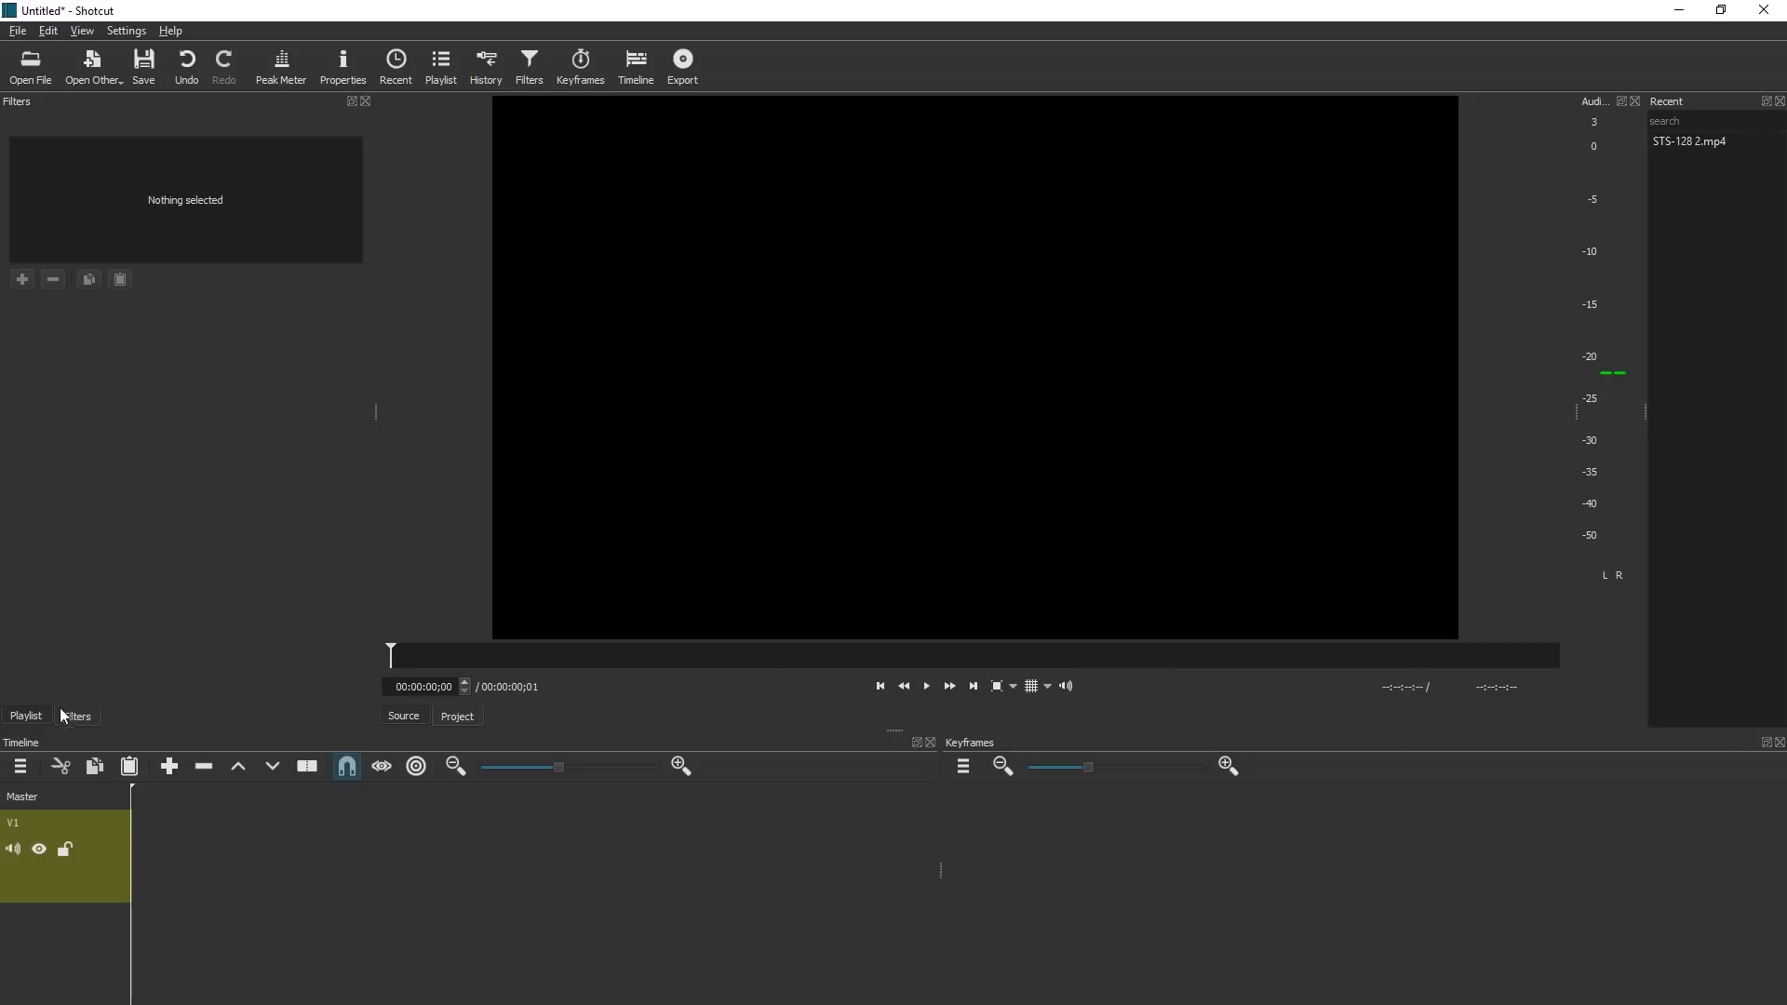
left_click(45, 713)
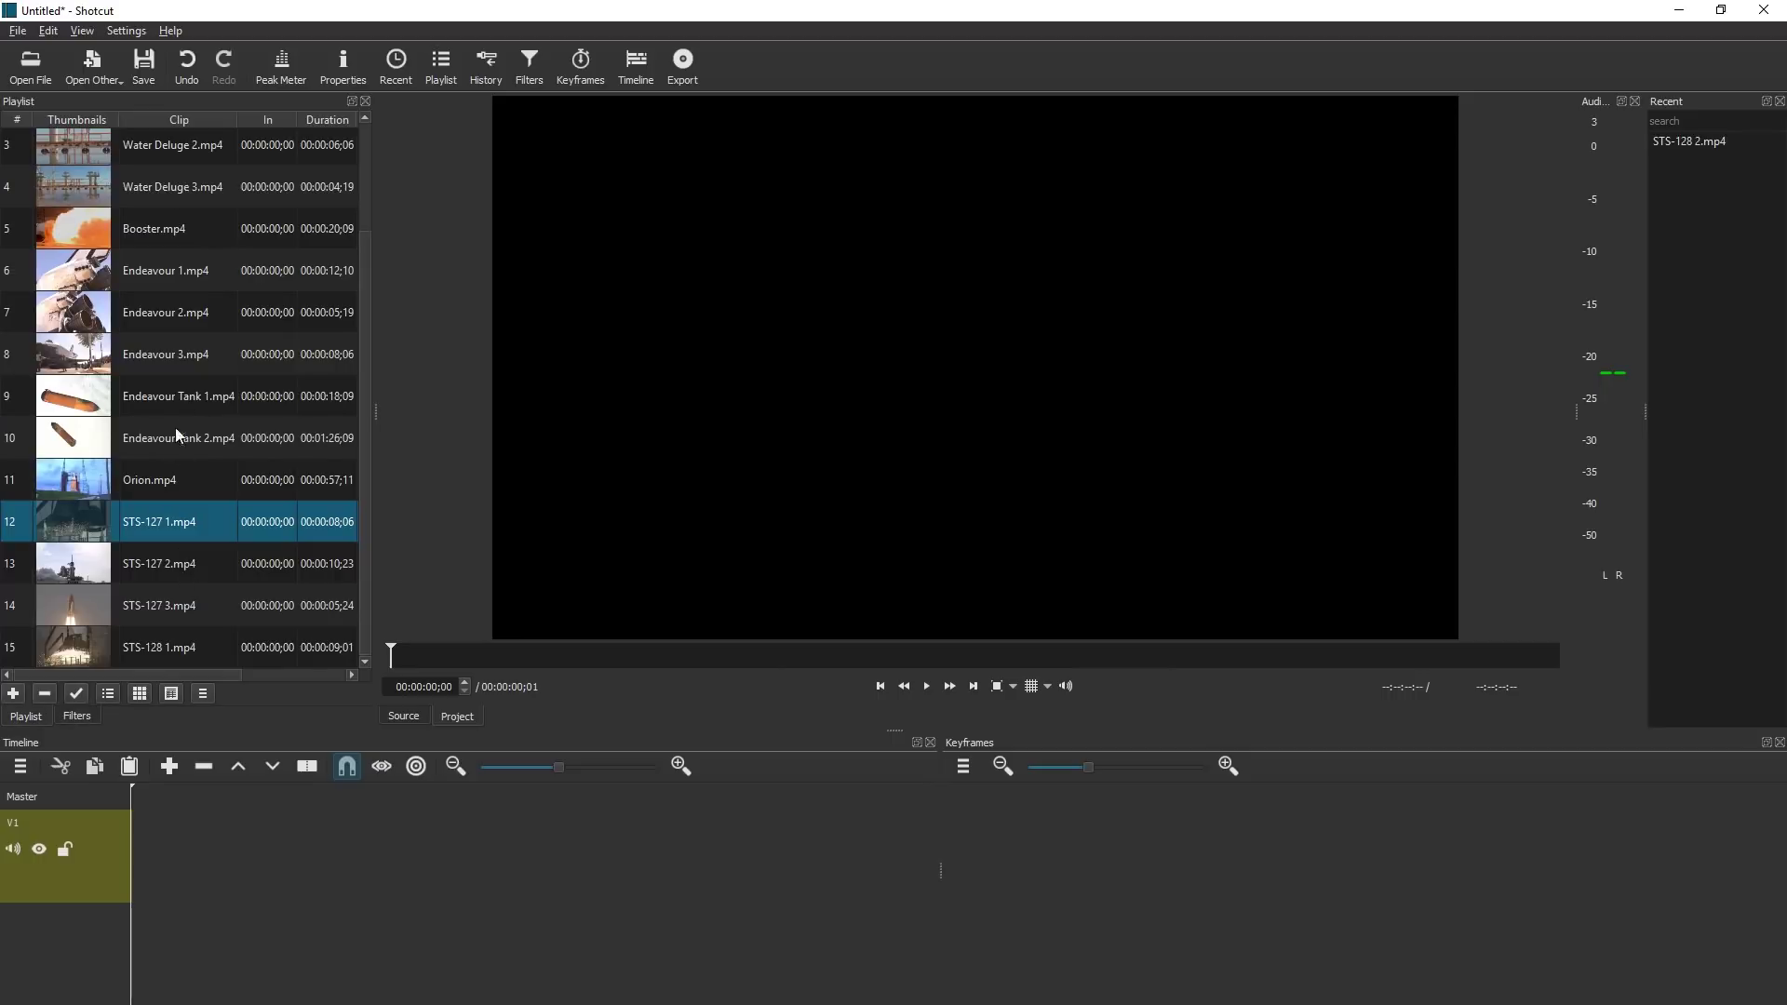
Place Endeavour Tank 1.mp4 from the playlist on V1 and move the playhead to about eight seconds.
left_click_drag(163, 396, 206, 899)
left_click(239, 803)
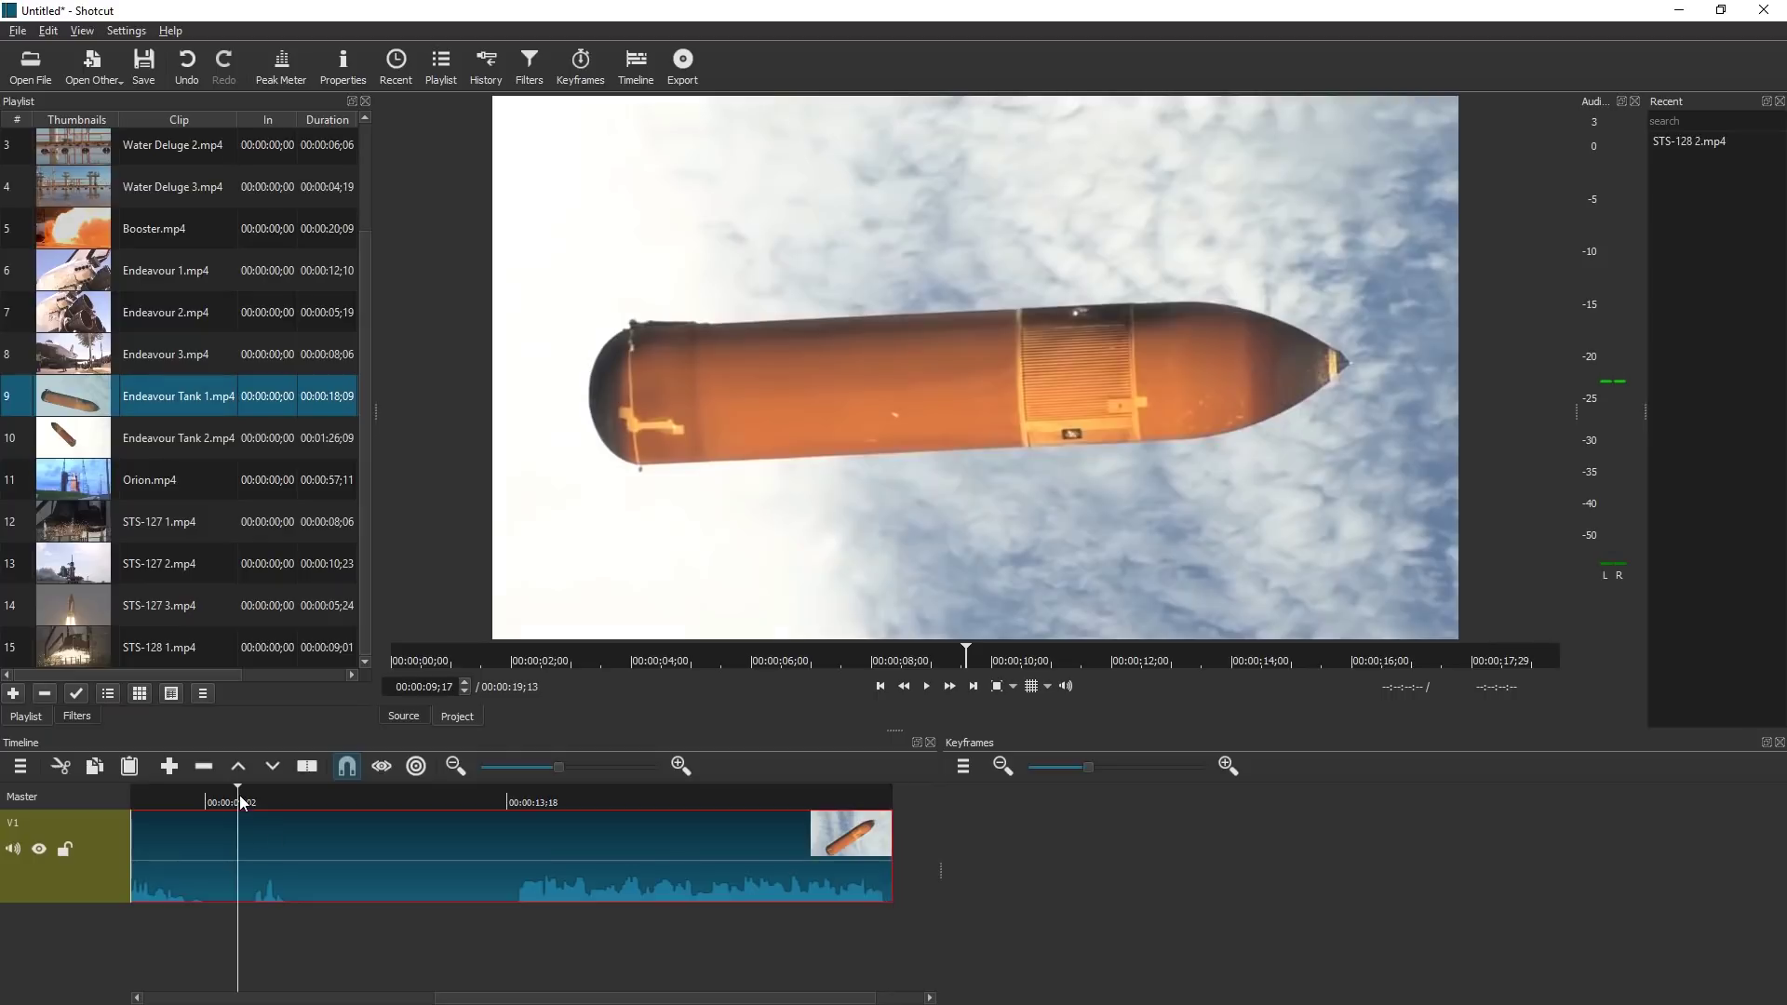
left_click_drag(245, 797, 171, 797)
Add the RGB Shift video filter to Endeavour Tank 1.mp4.
left_click(77, 715)
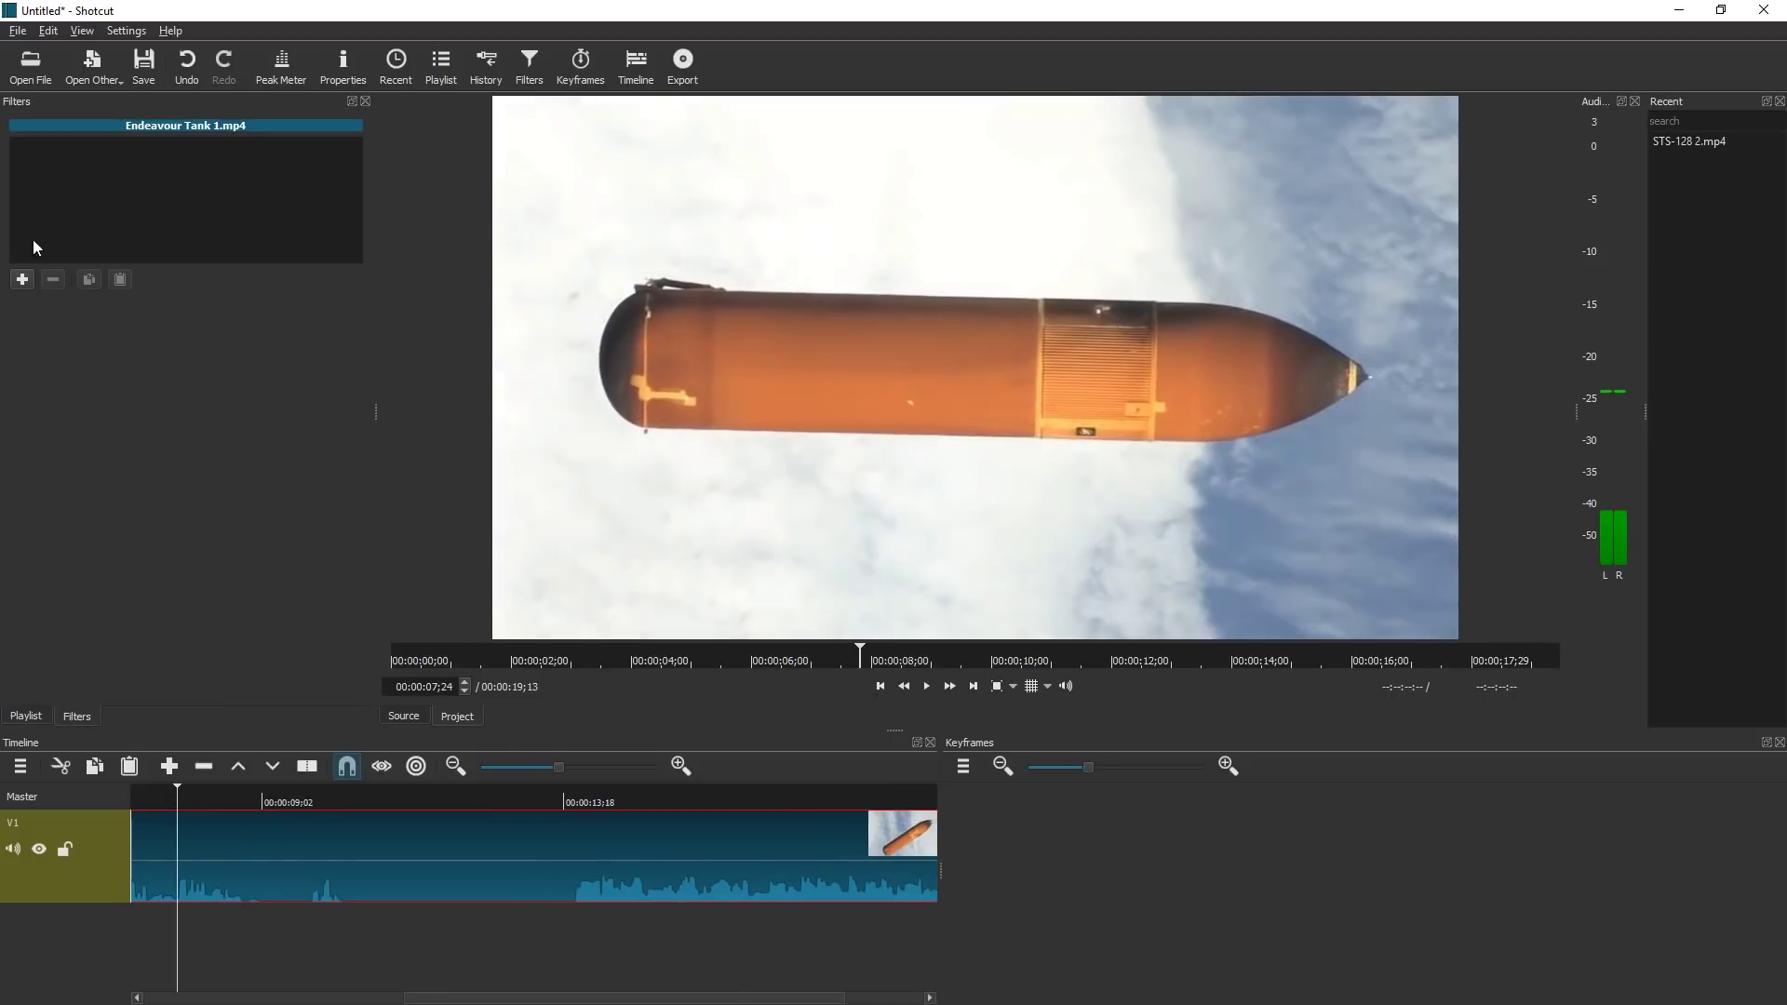
left_click(22, 280)
type("rg")
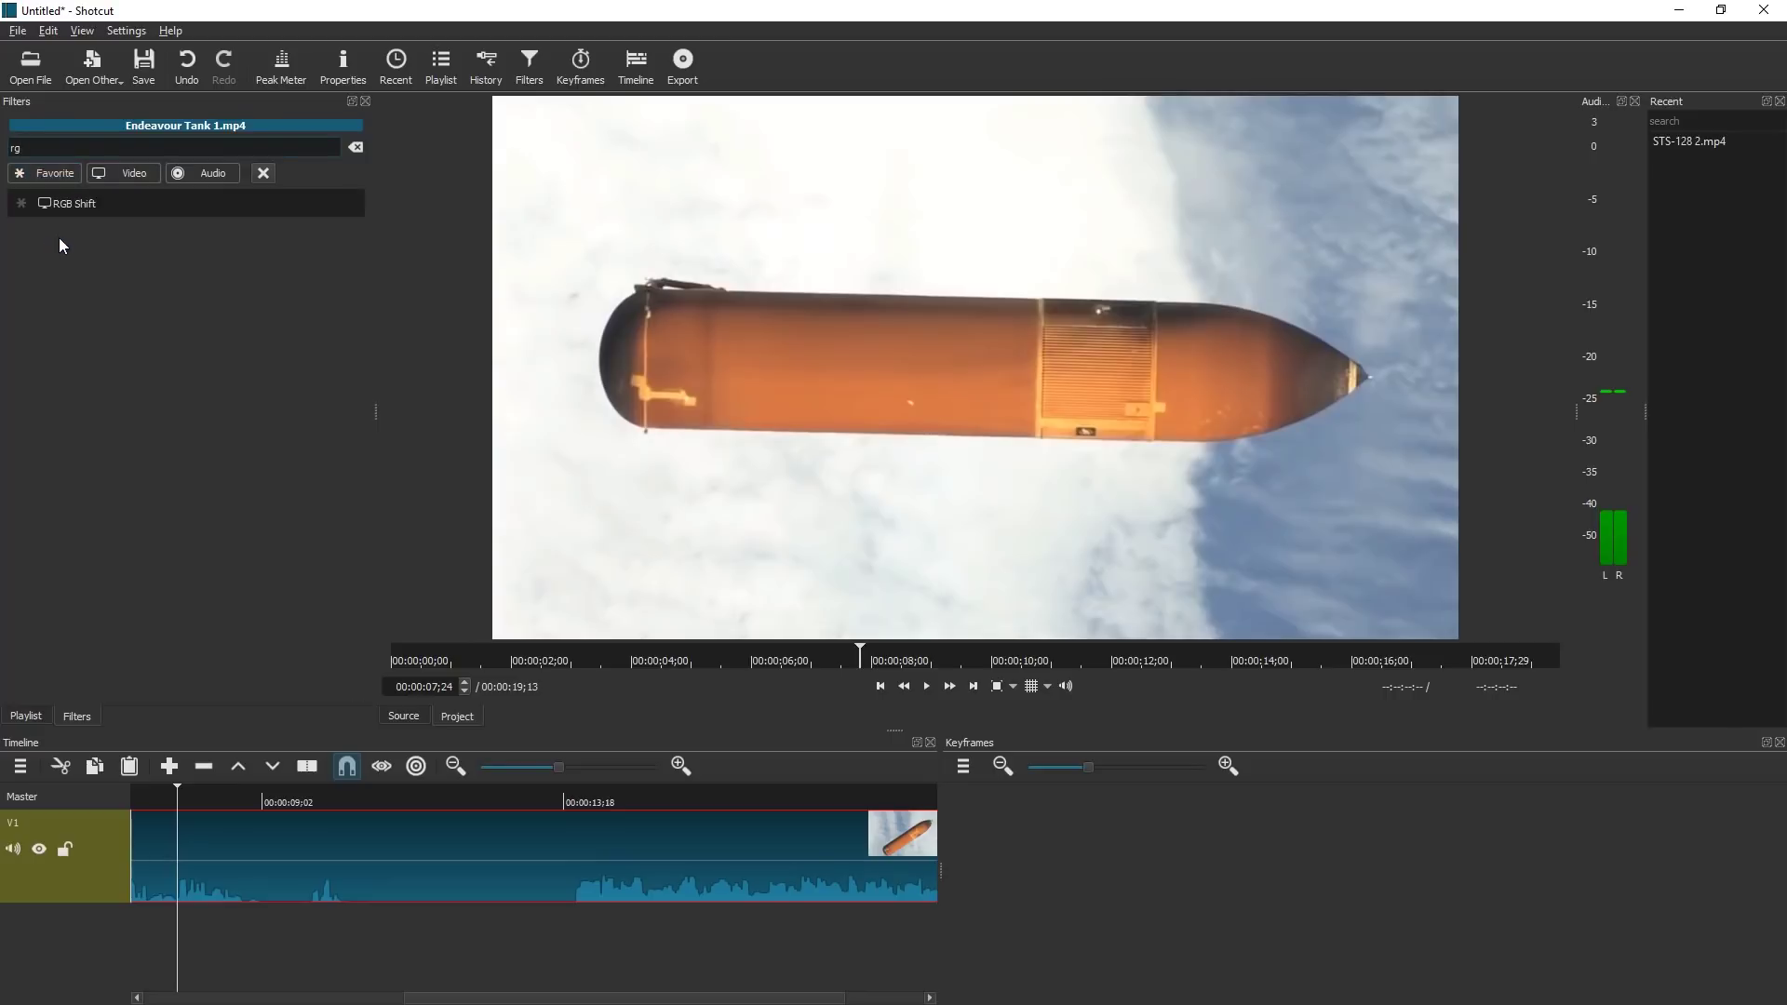
left_click(63, 203)
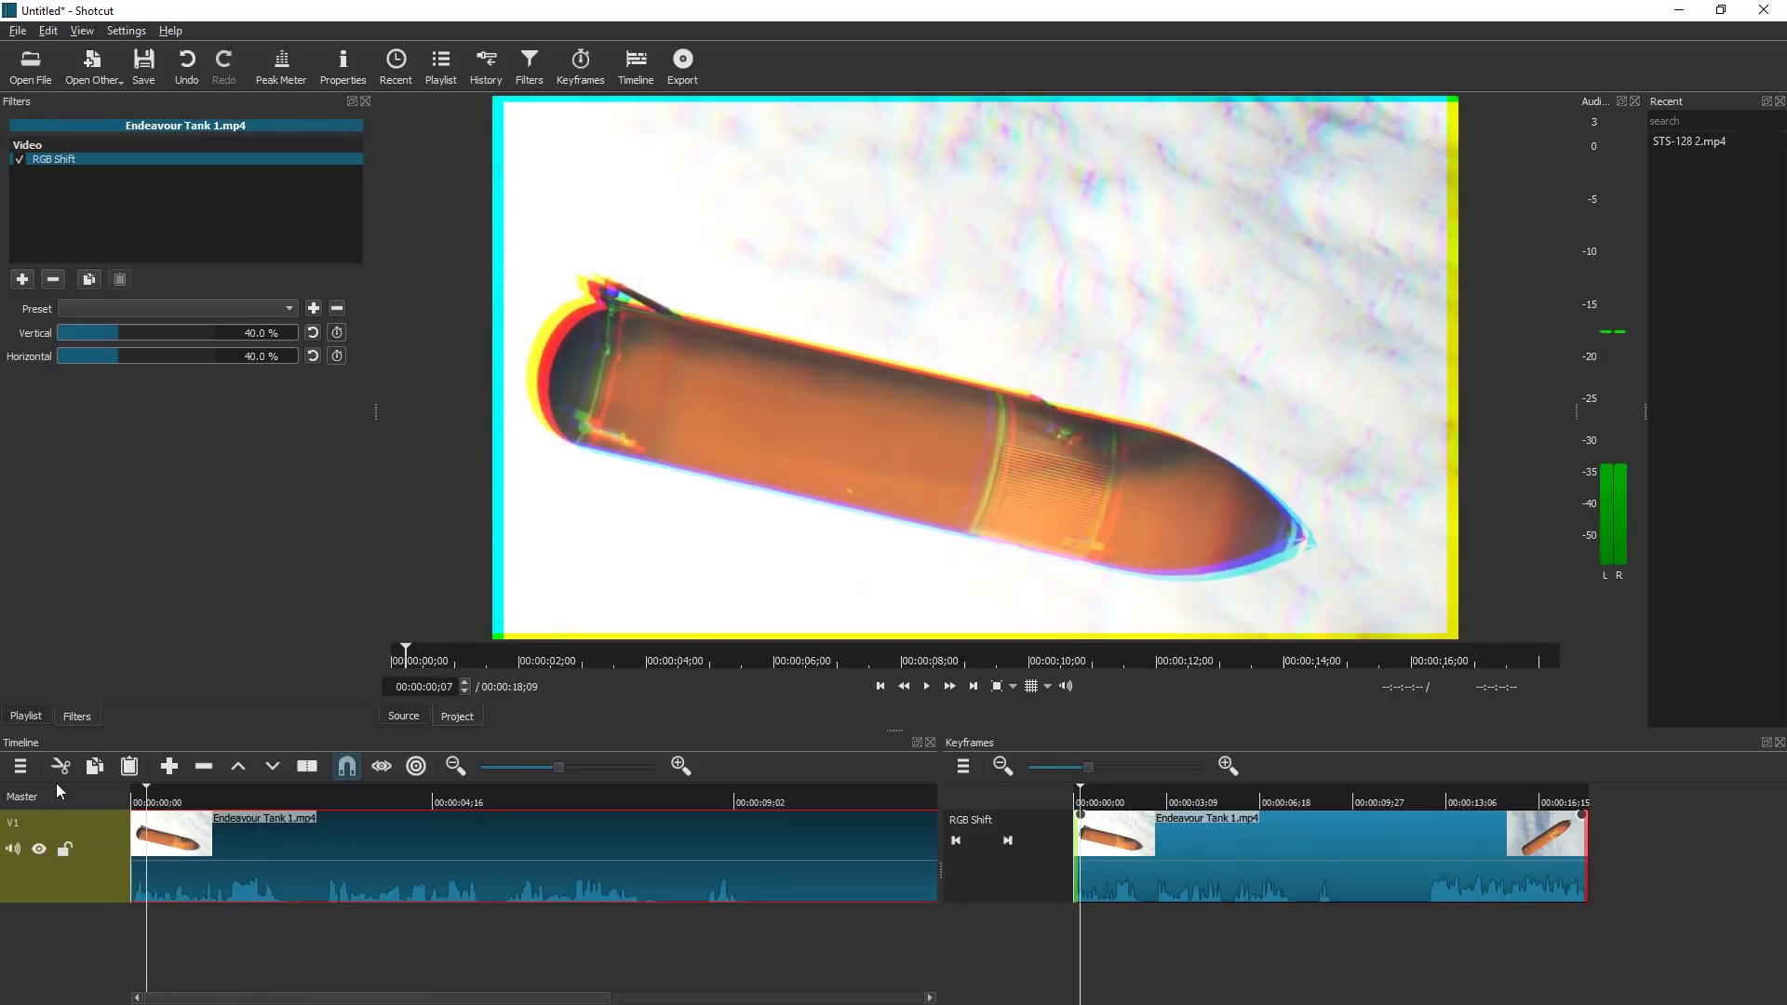
At the clip's start, enable keyframes for the RGB Shift parameters, with Vertical at 100% and Horizontal at 0%.
left_click_drag(146, 798, 133, 798)
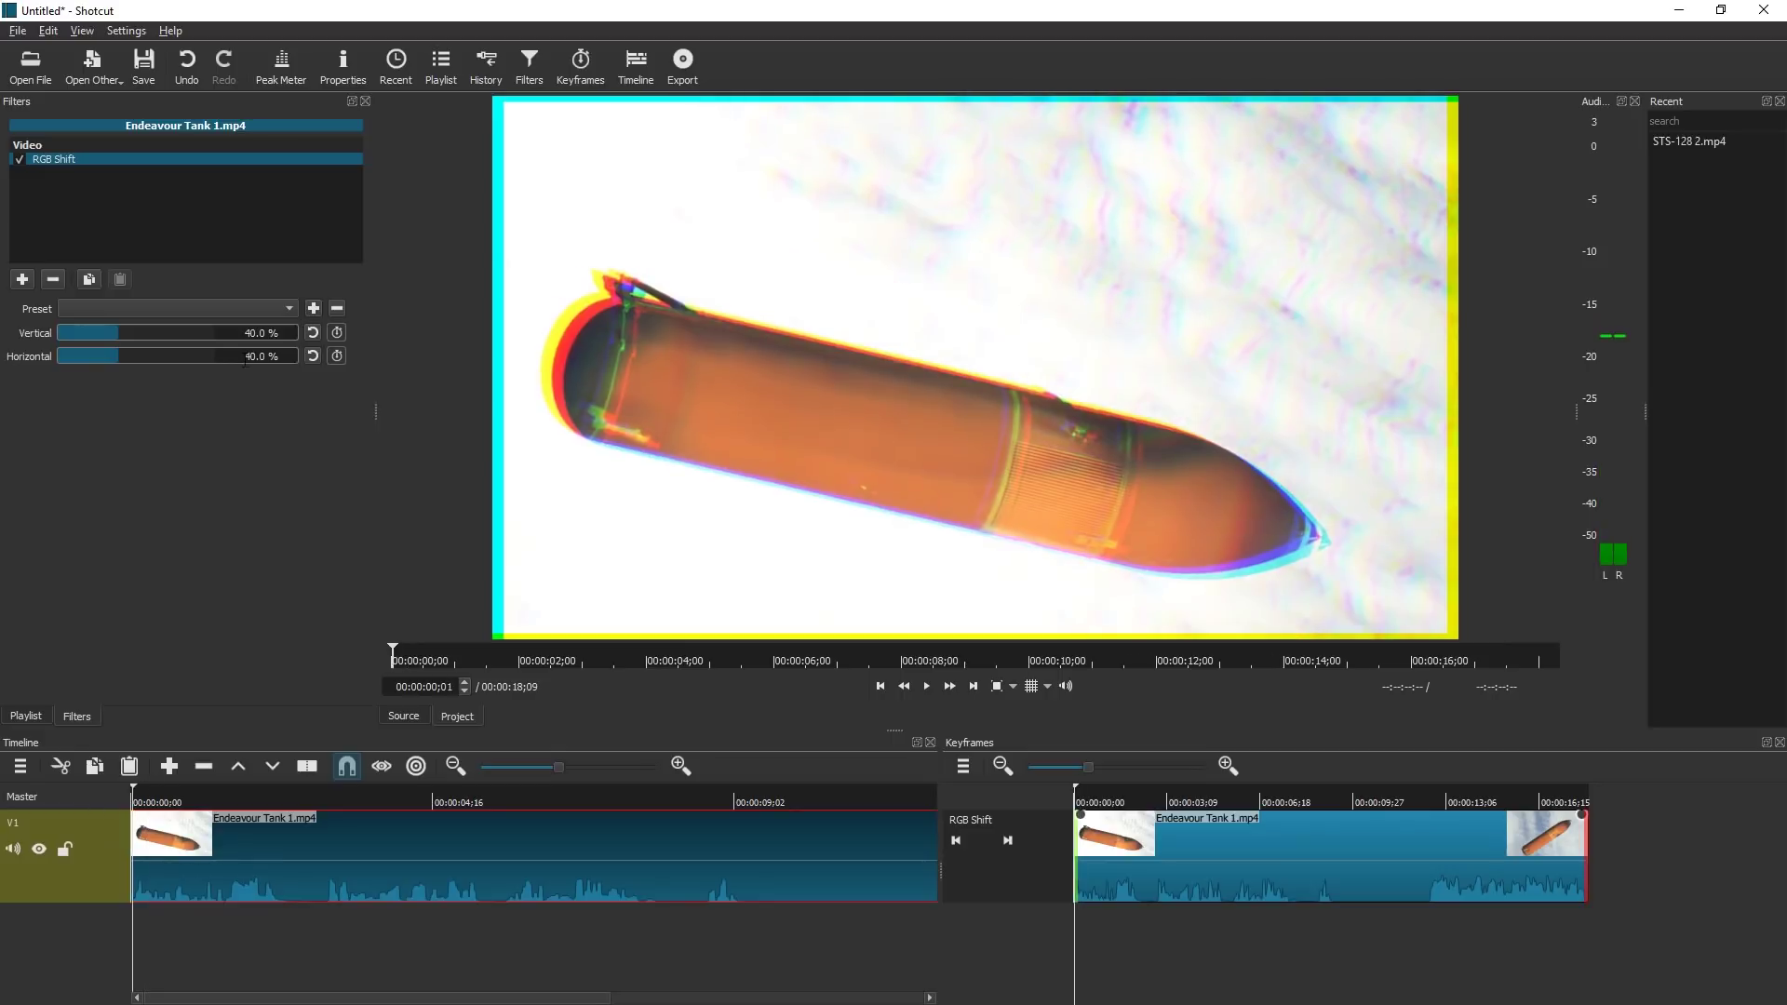
left_click(337, 333)
left_click(337, 356)
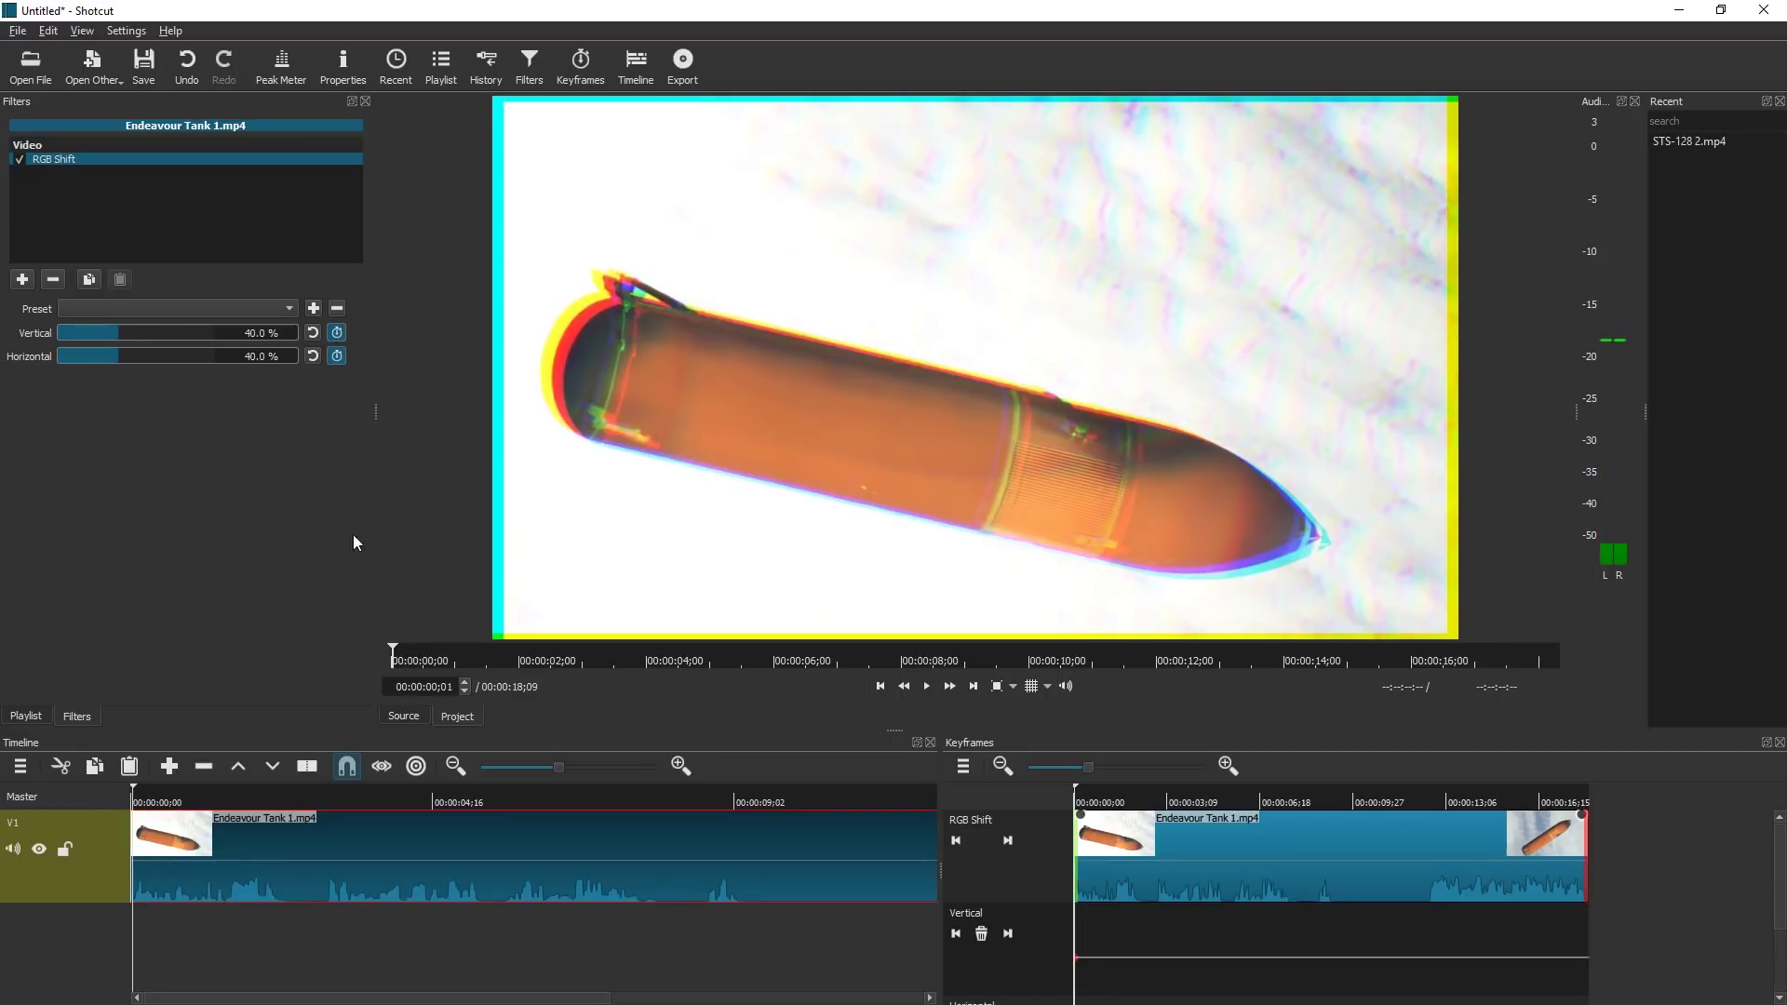
left_click_drag(100, 337, 3, 361)
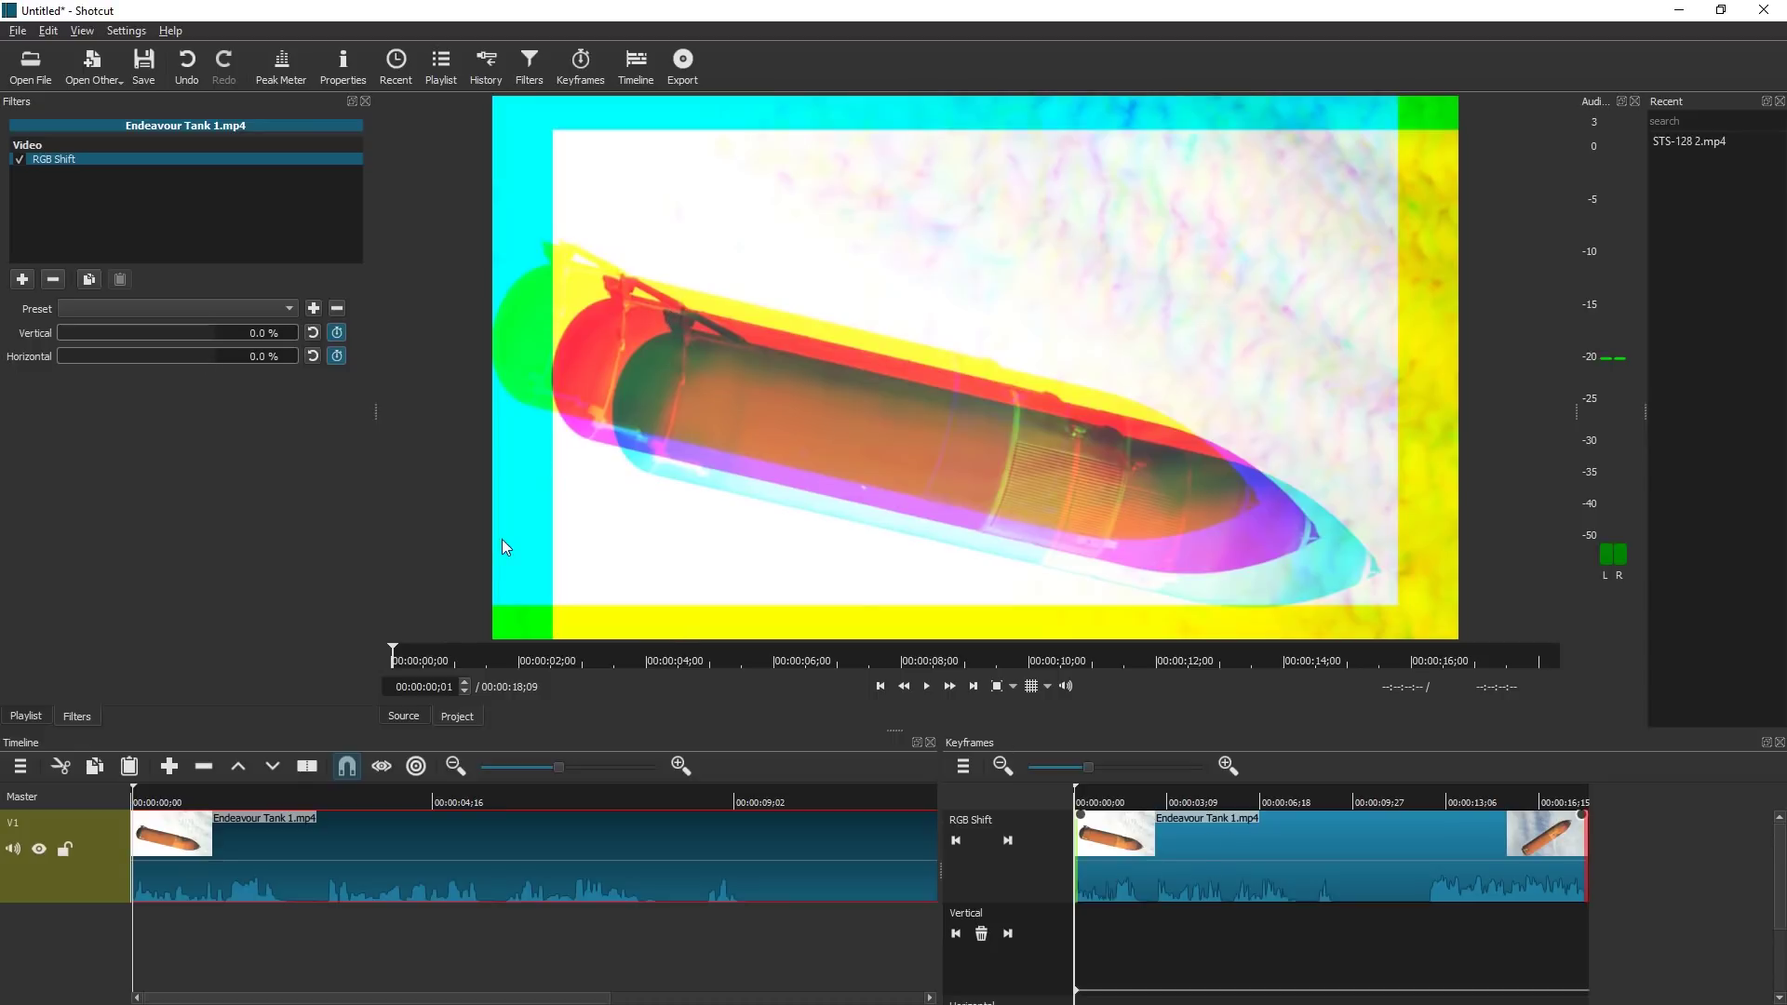
left_click_drag(207, 335, 2, 380)
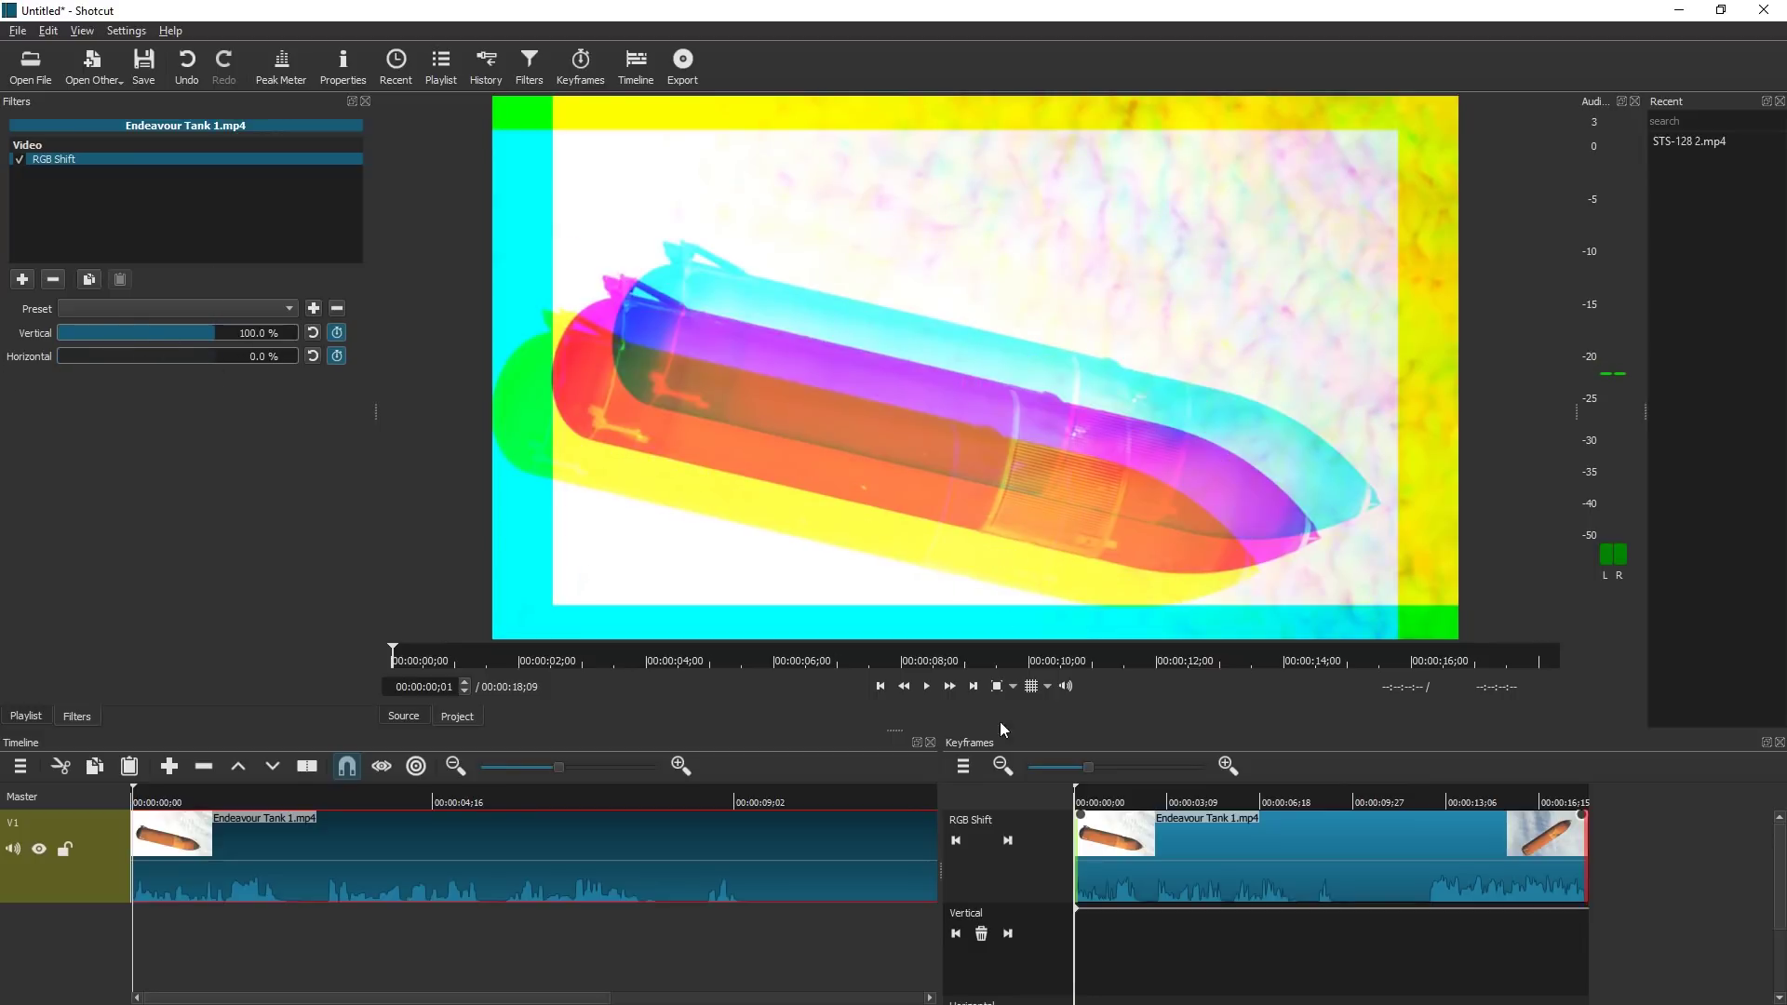
Add RGB Shift keyframes at 00:00:05;07 with Vertical at 0% and Horizontal at 100%.
left_click(345, 802)
left_click(478, 796)
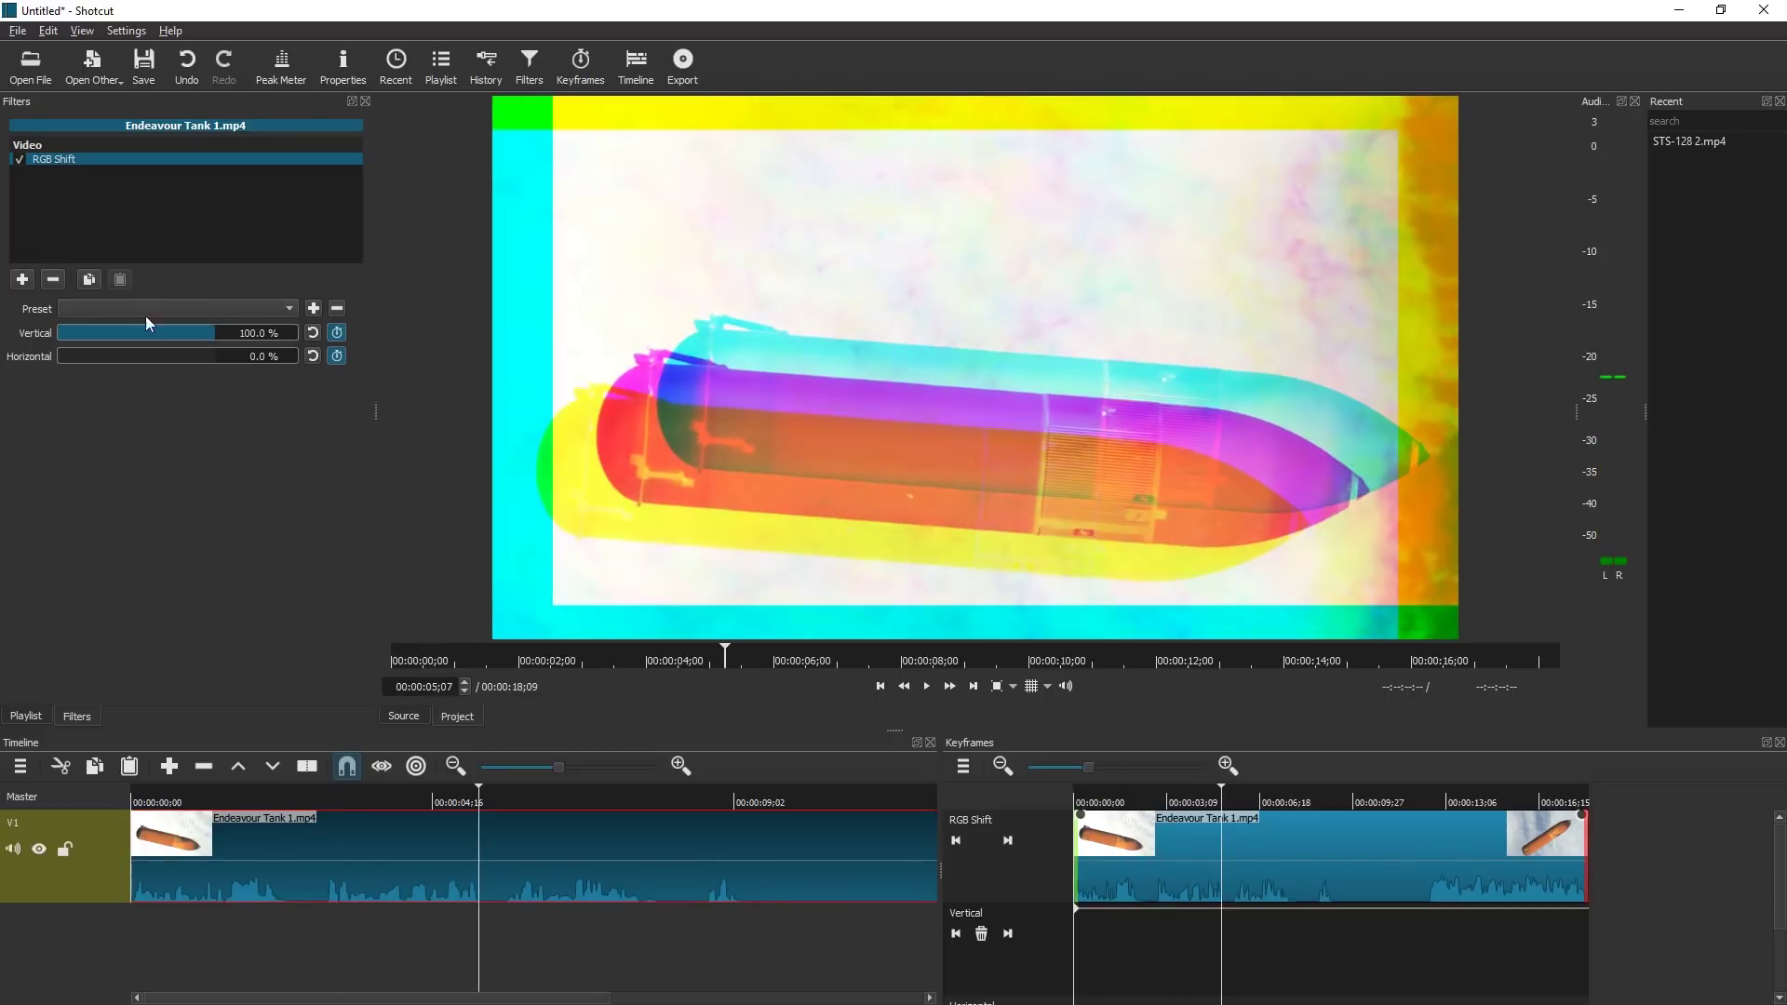
left_click_drag(149, 332, 9, 333)
left_click_drag(199, 356, 409, 493)
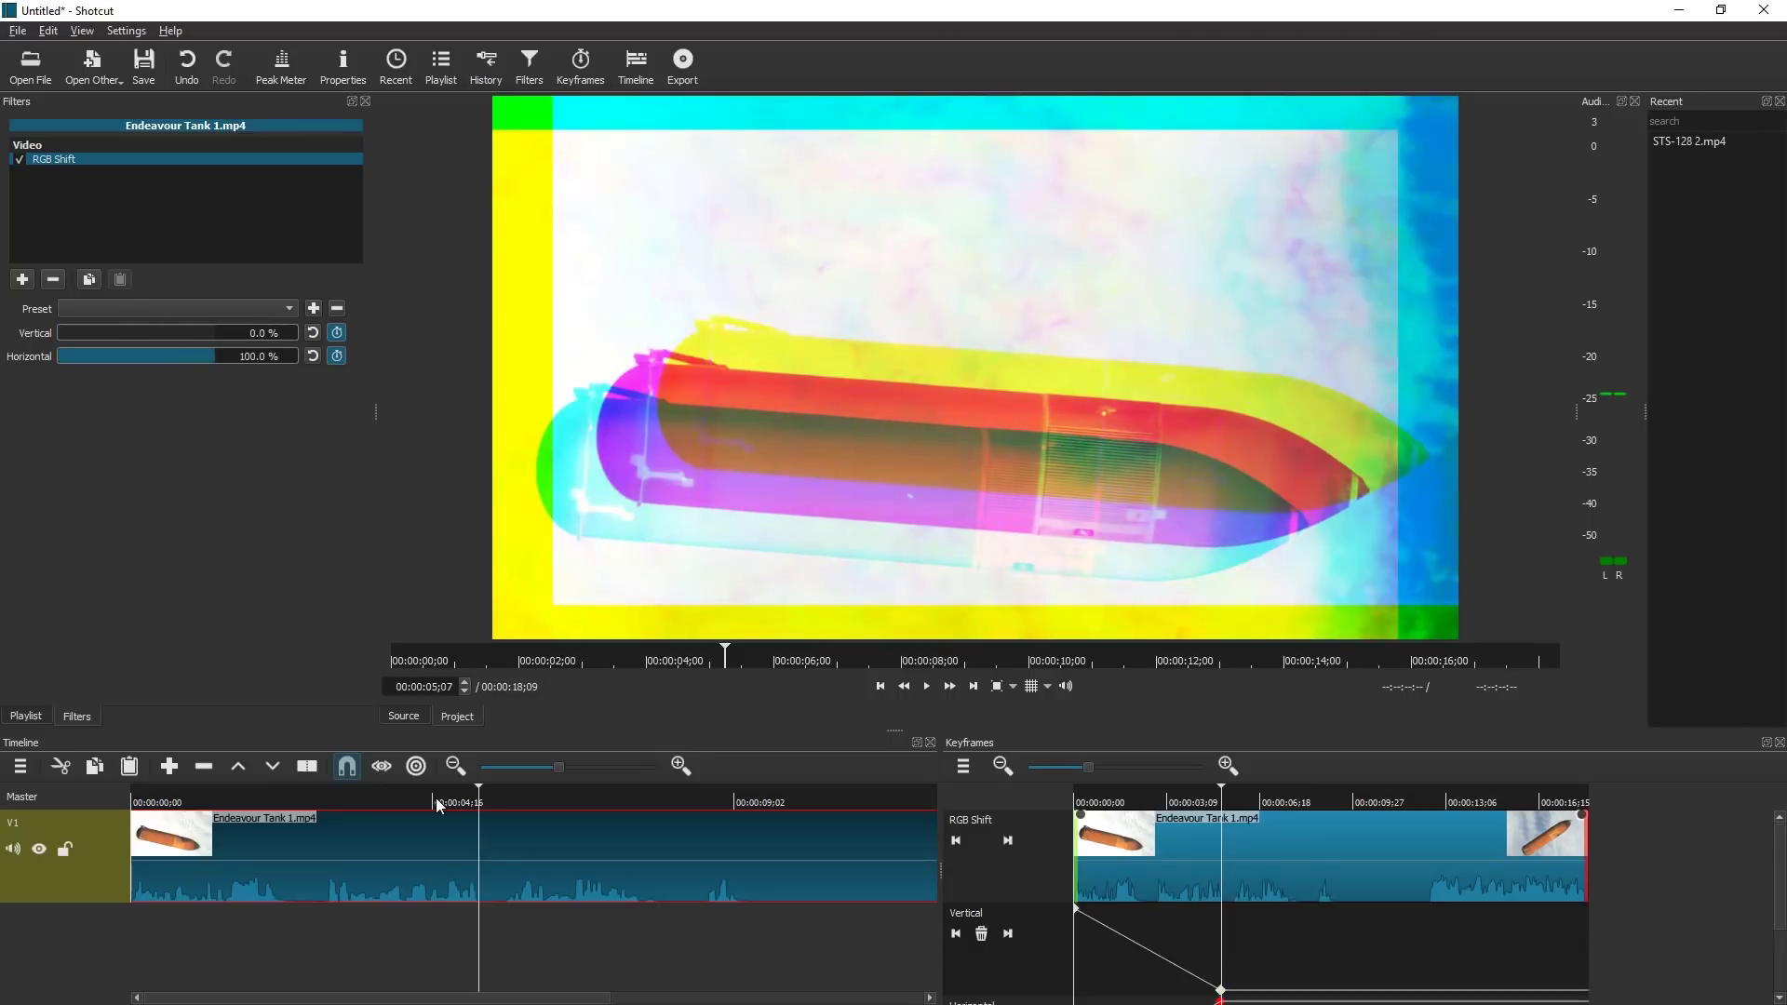
Play Endeavour Tank 1.mp4 from near its start to preview the keyframed RGB shift.
left_click(252, 802)
left_click(146, 804)
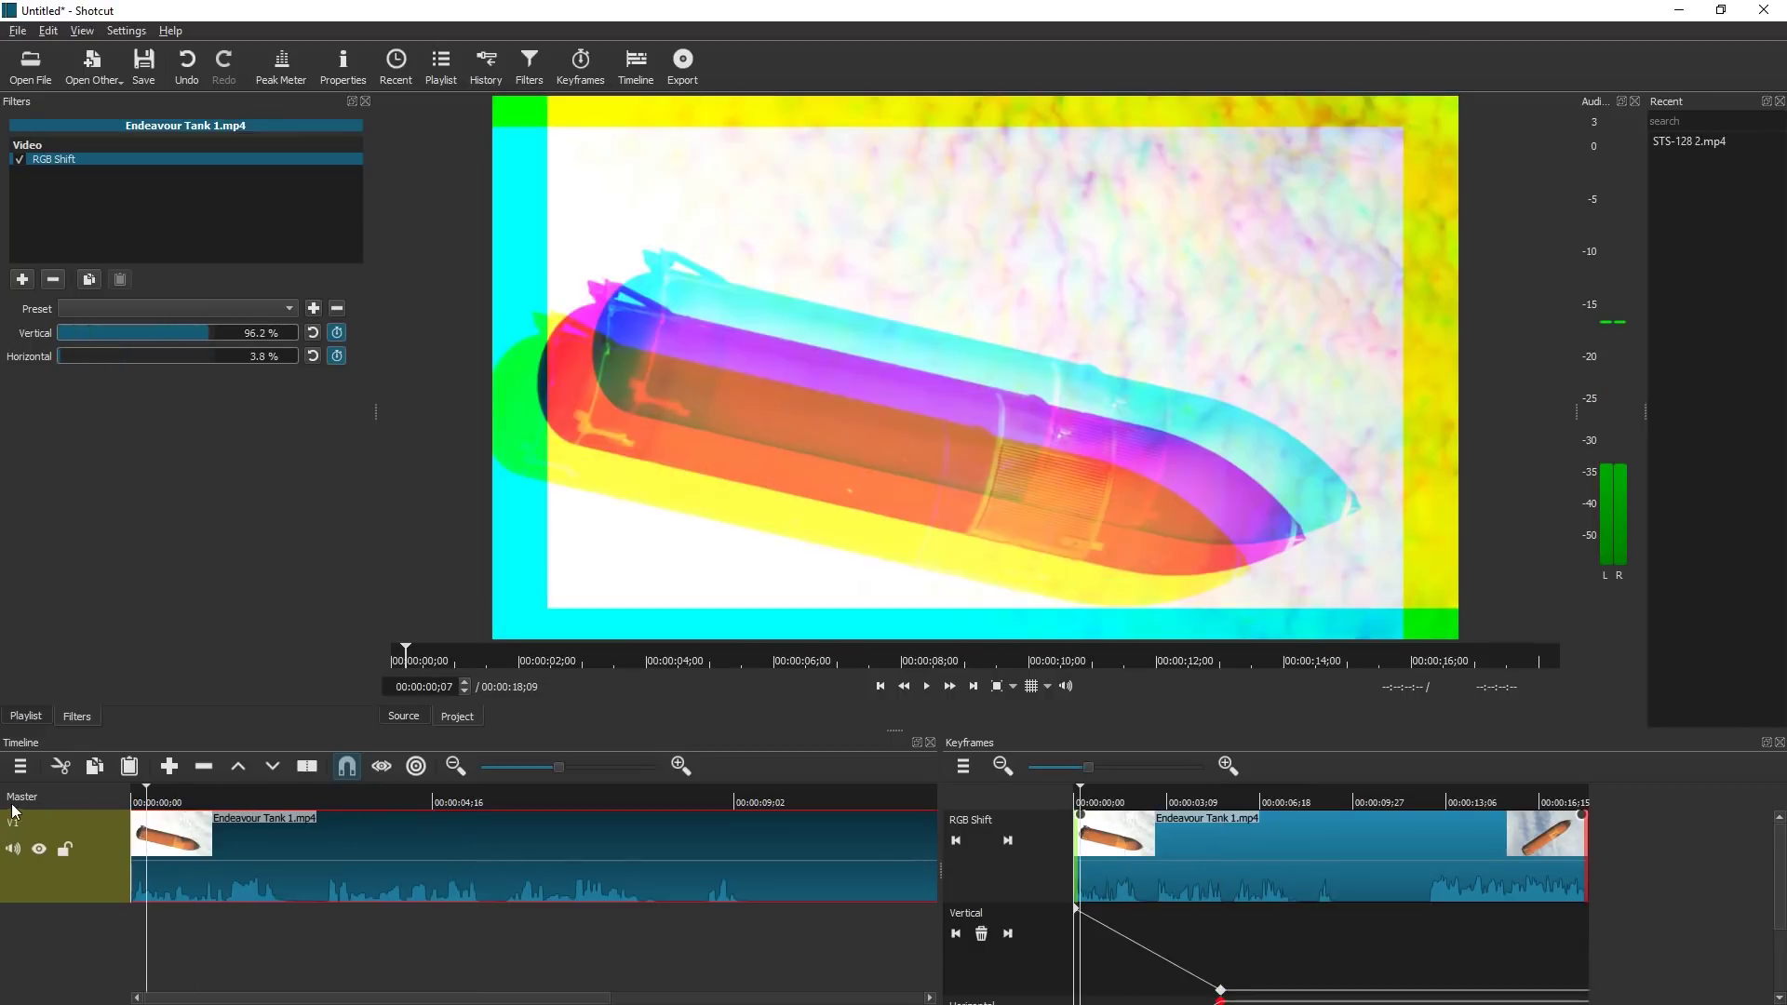
key("space")
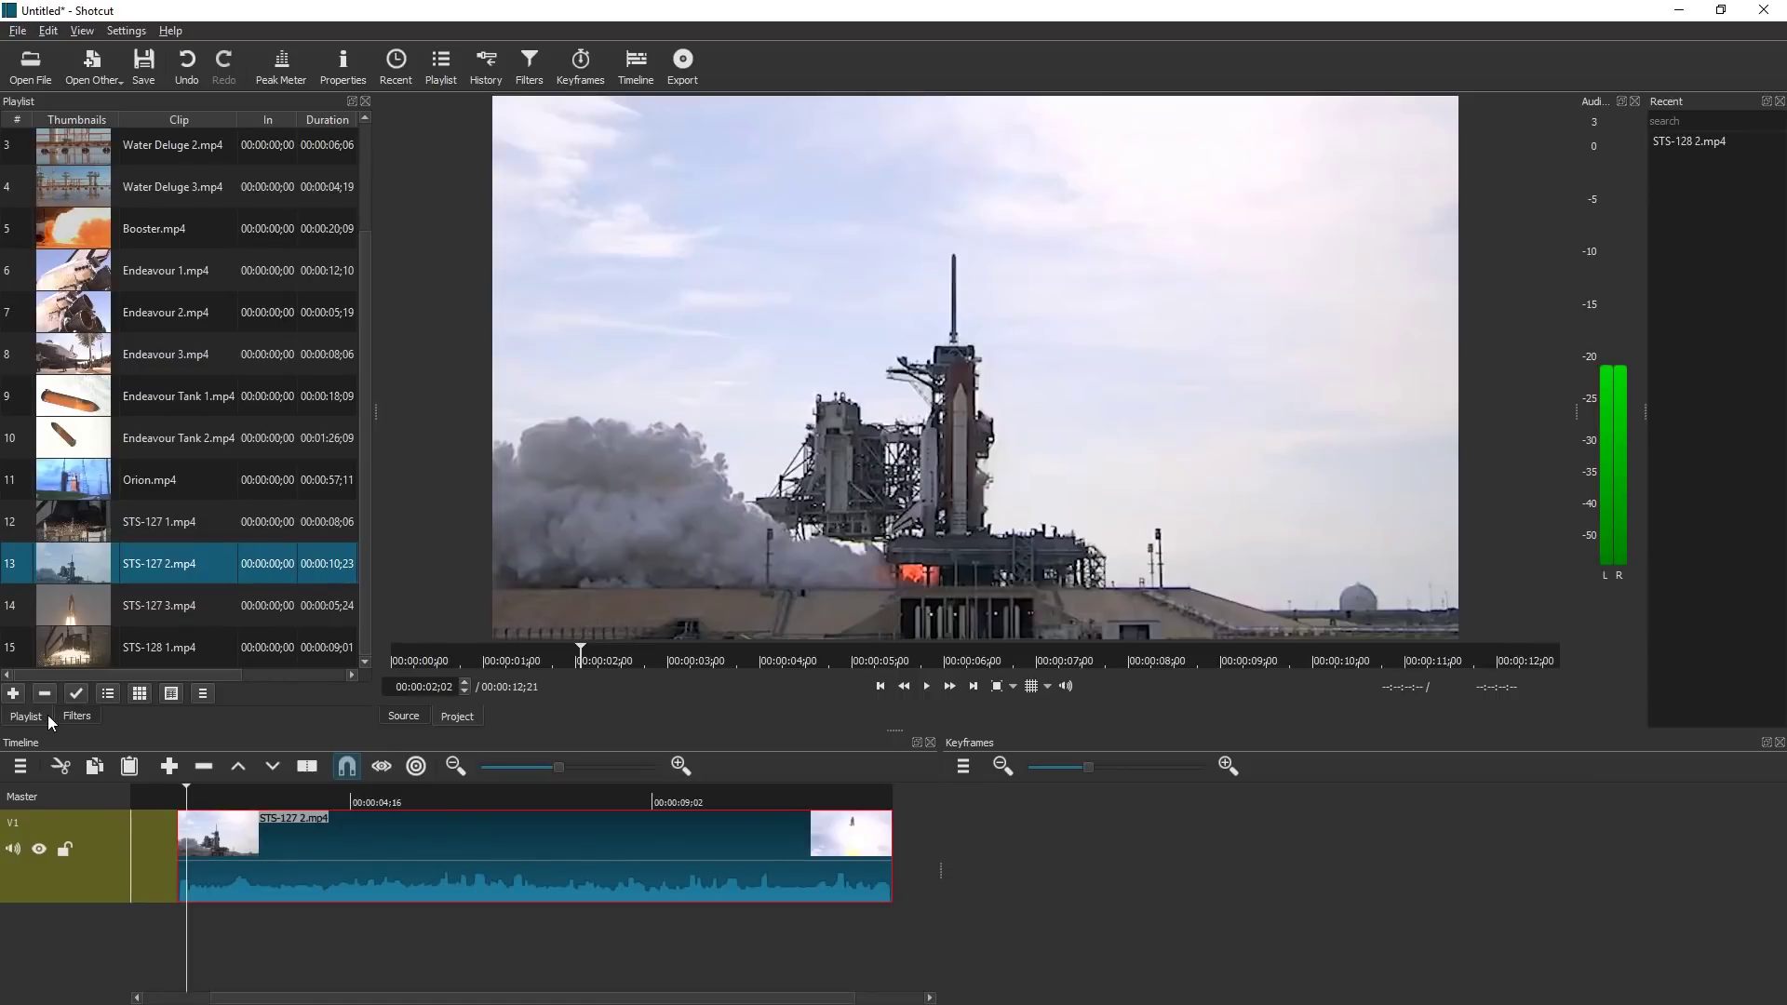
Add the Glitch video filter to STS-127 2.mp4 and play the clip.
left_click(63, 718)
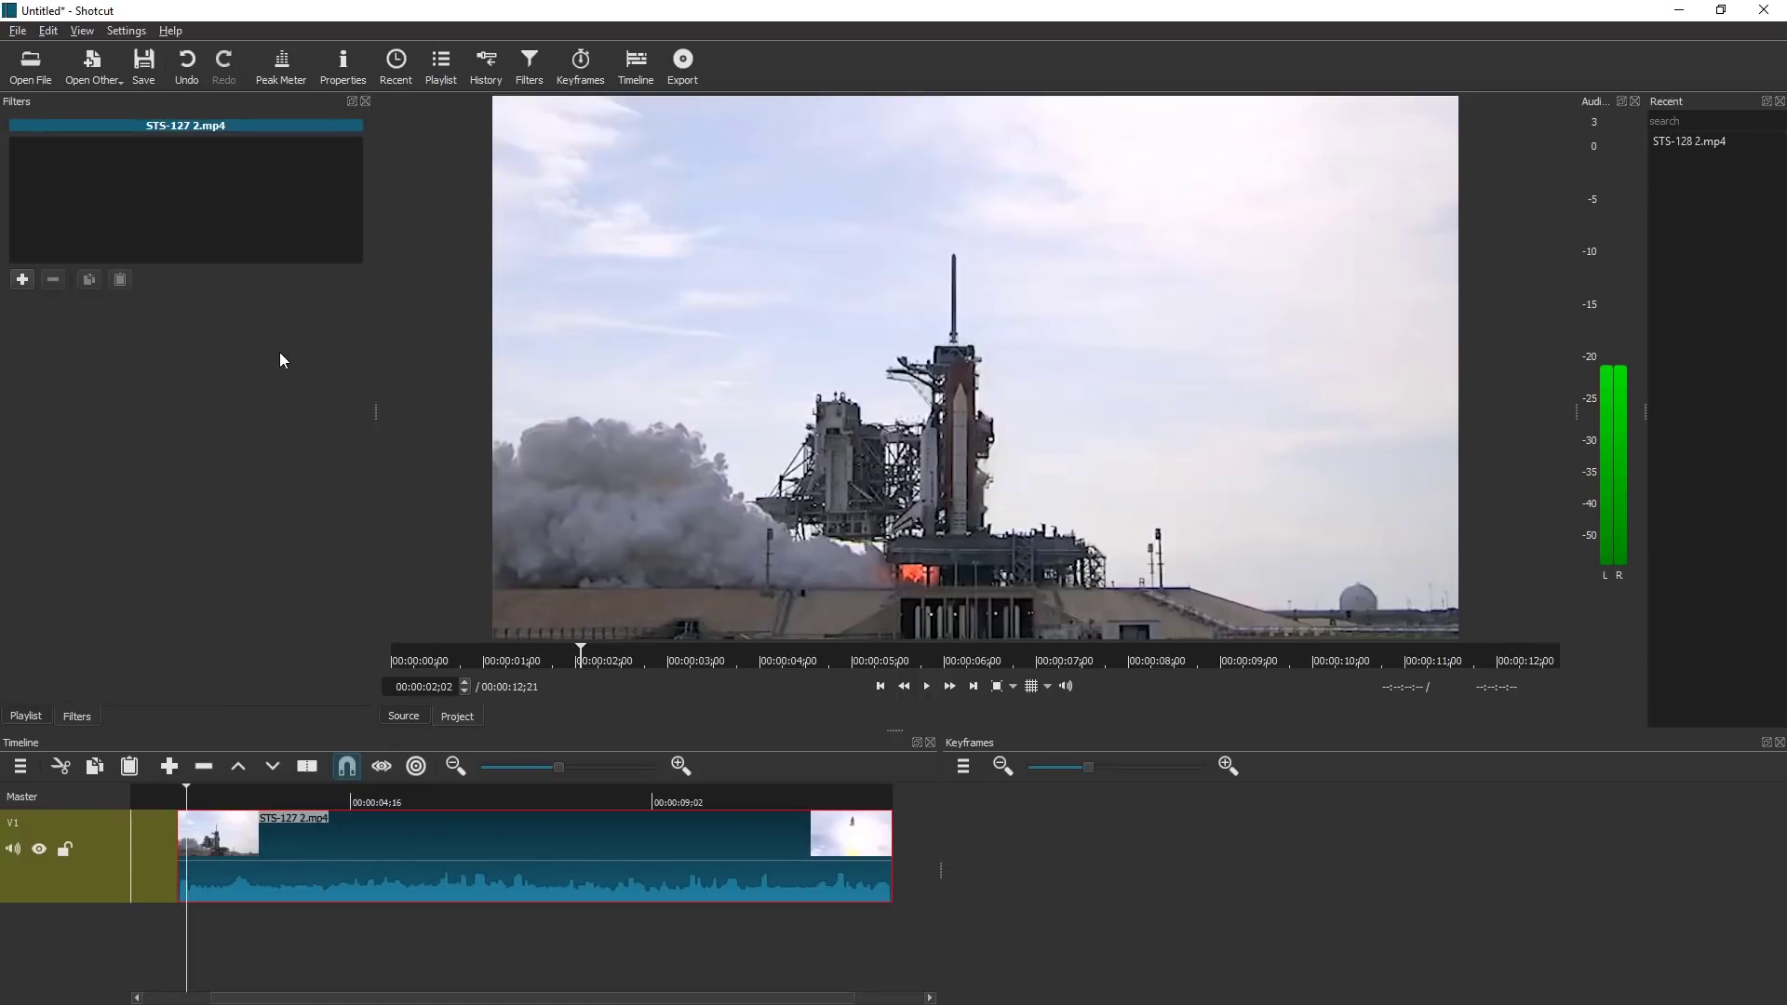
left_click(23, 279)
type("glitch")
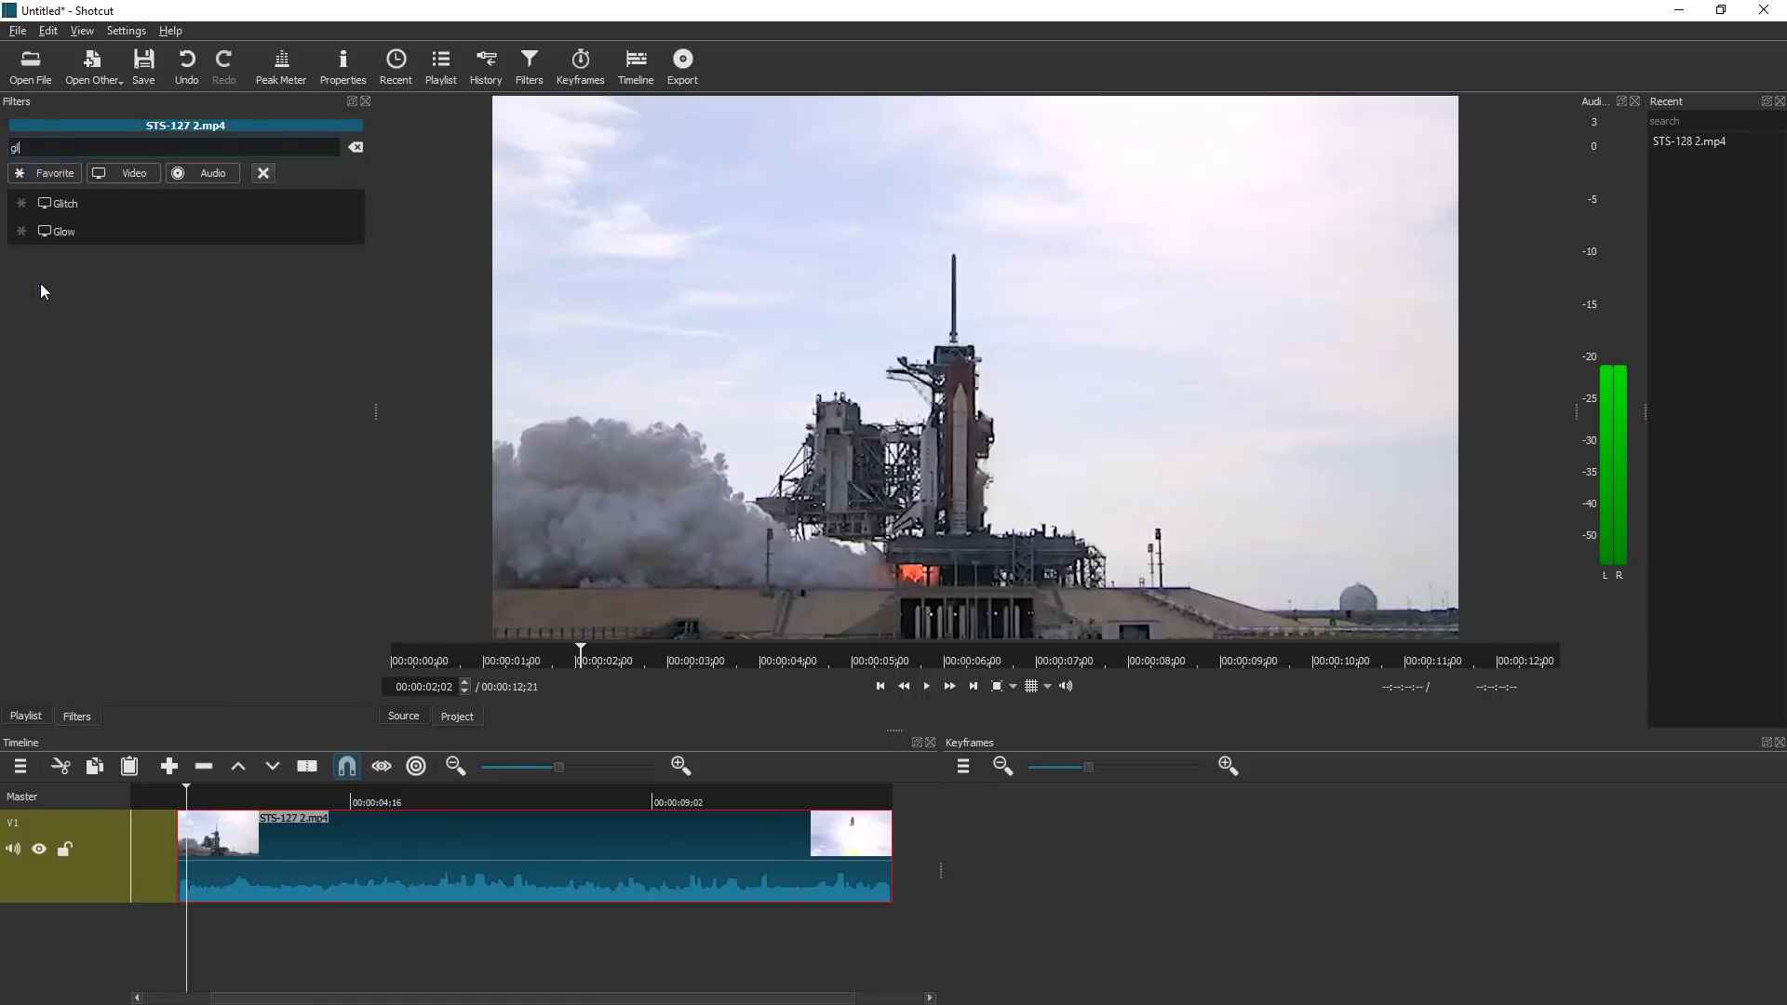
left_click(87, 201)
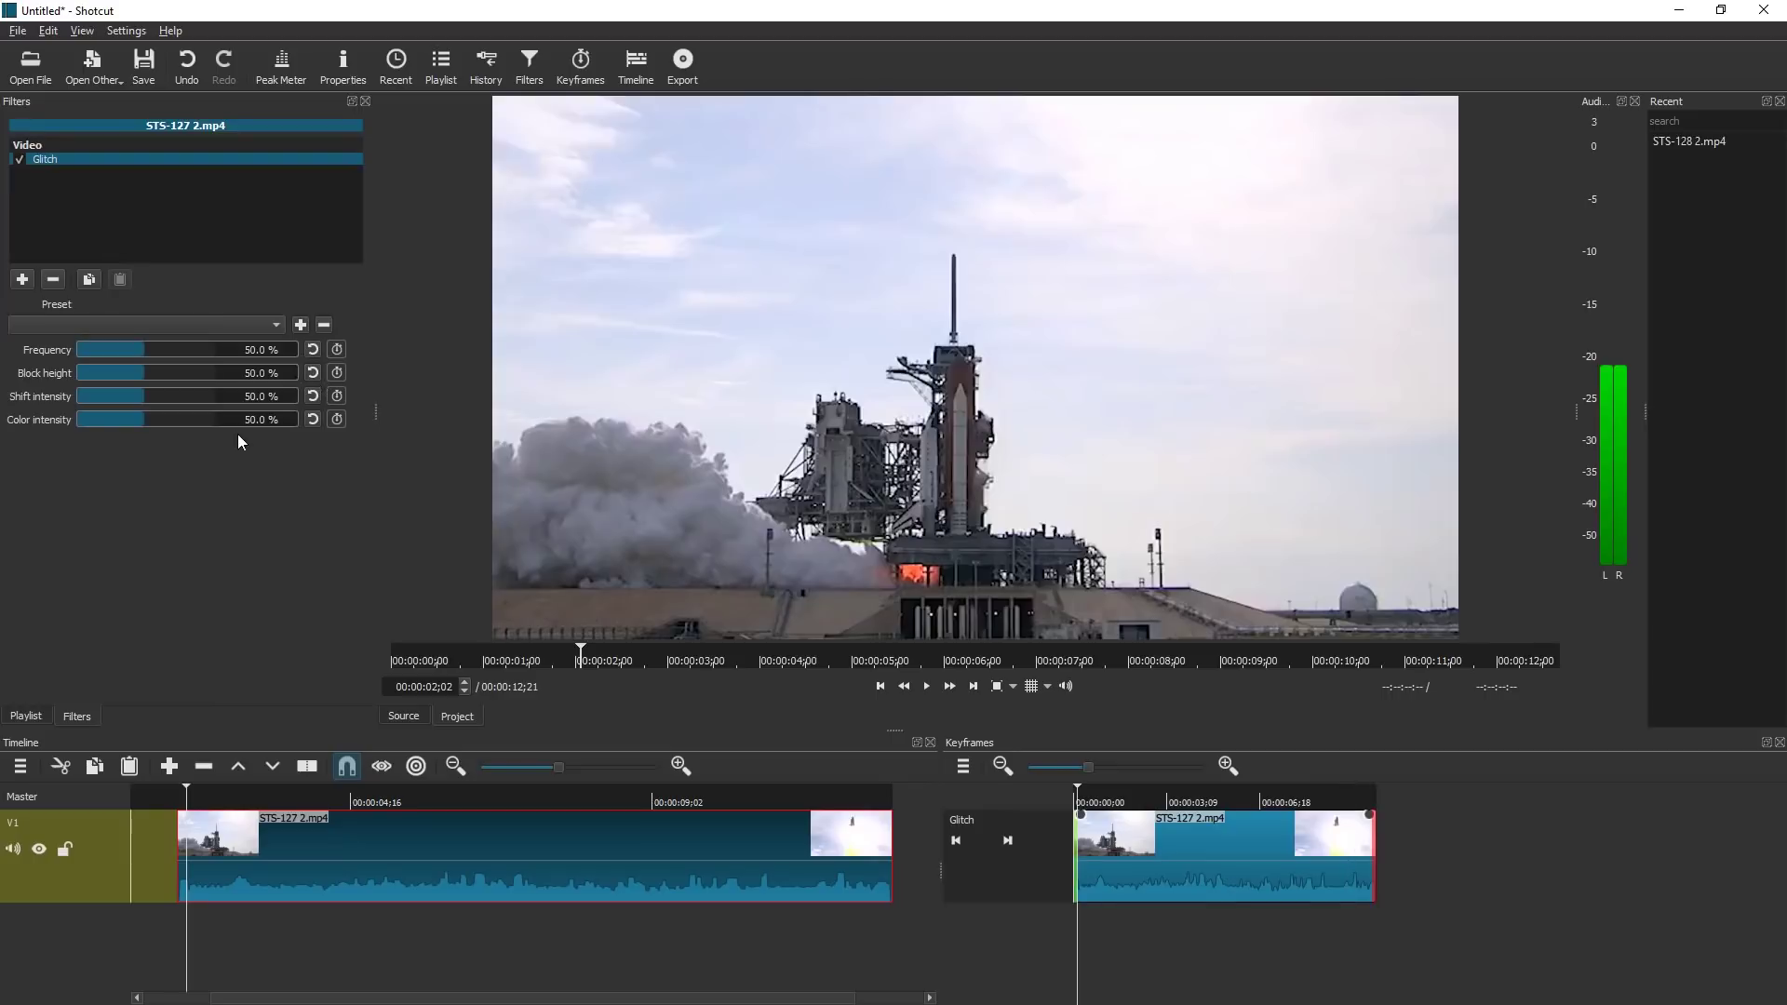
key("space")
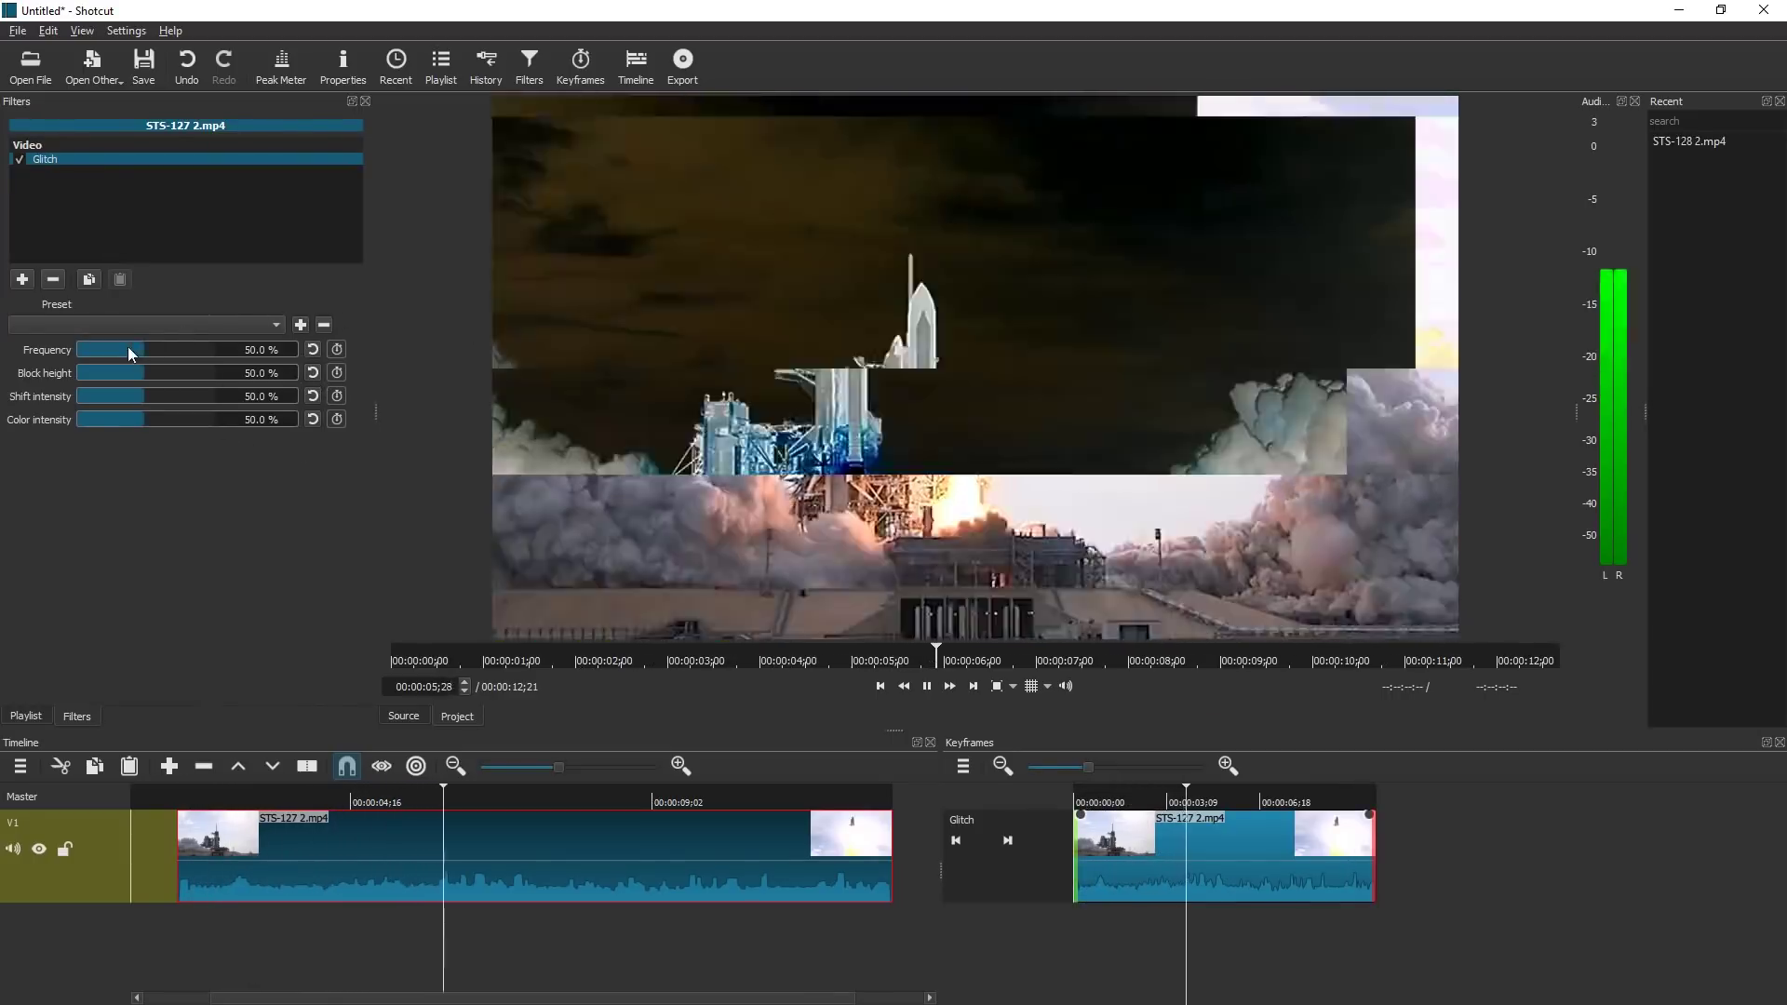
Set the Glitch filter's Frequency to 7.2% and replay the clip from its start.
left_click_drag(125, 346, 65, 352)
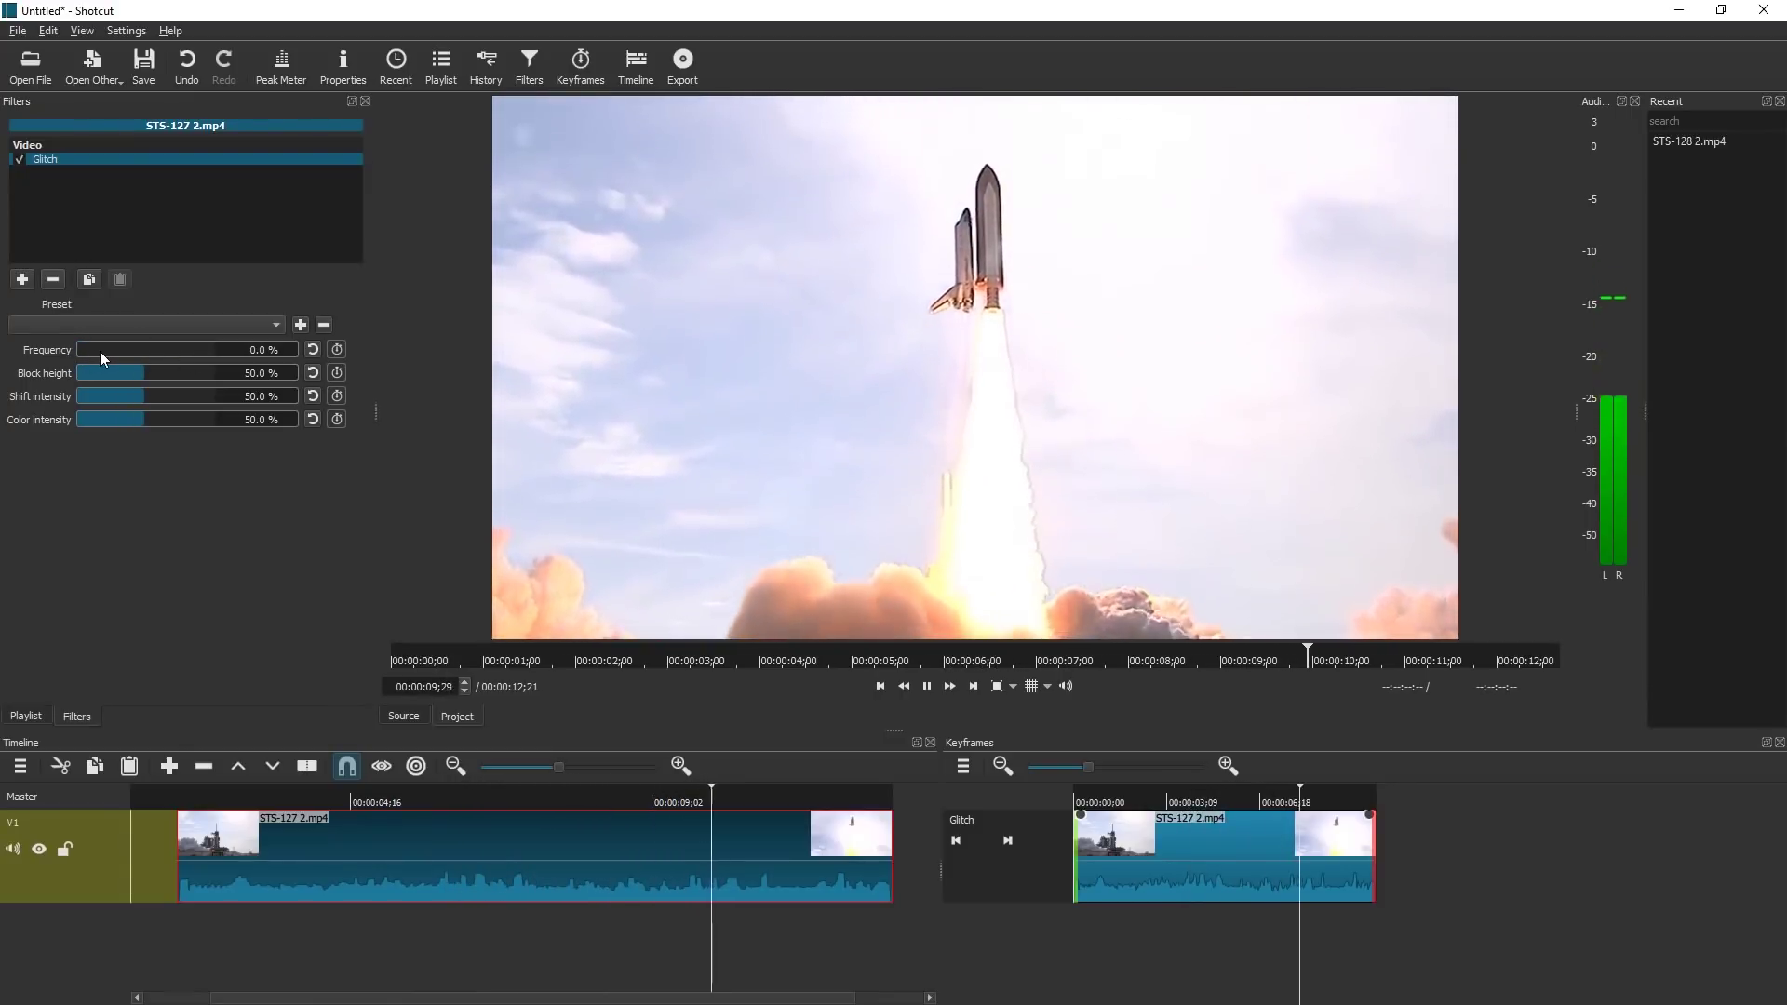
left_click_drag(97, 350, 87, 354)
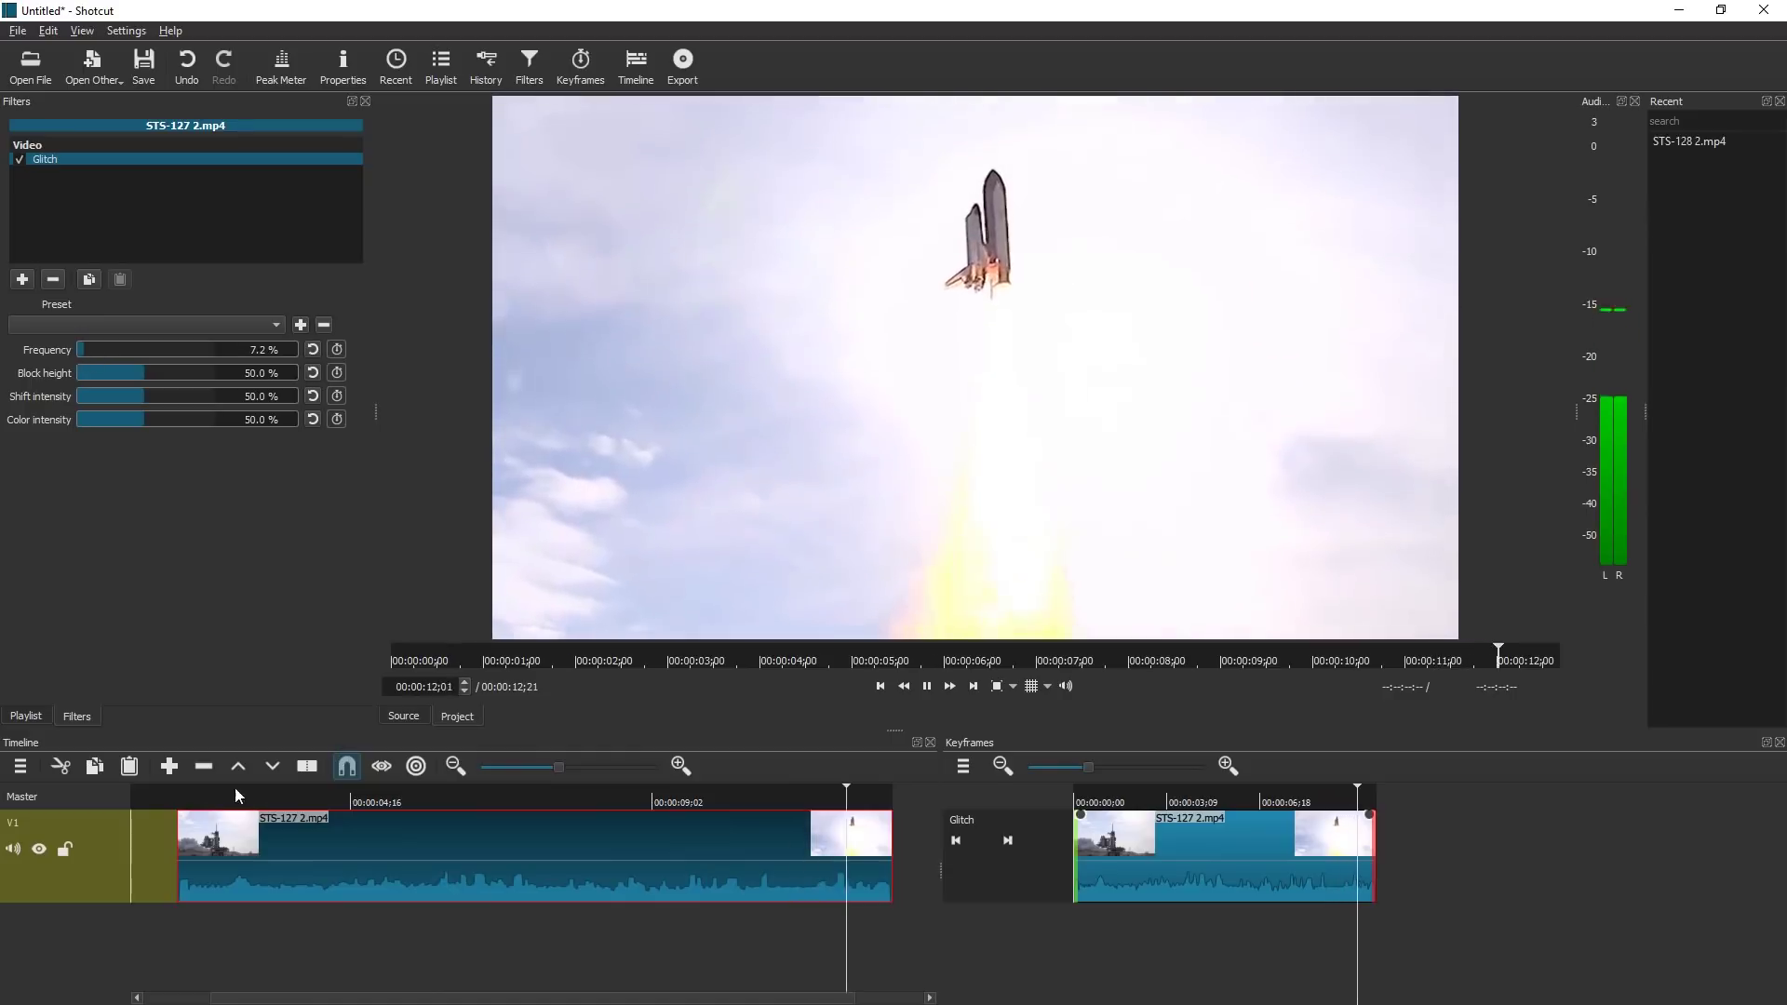
left_click(178, 793)
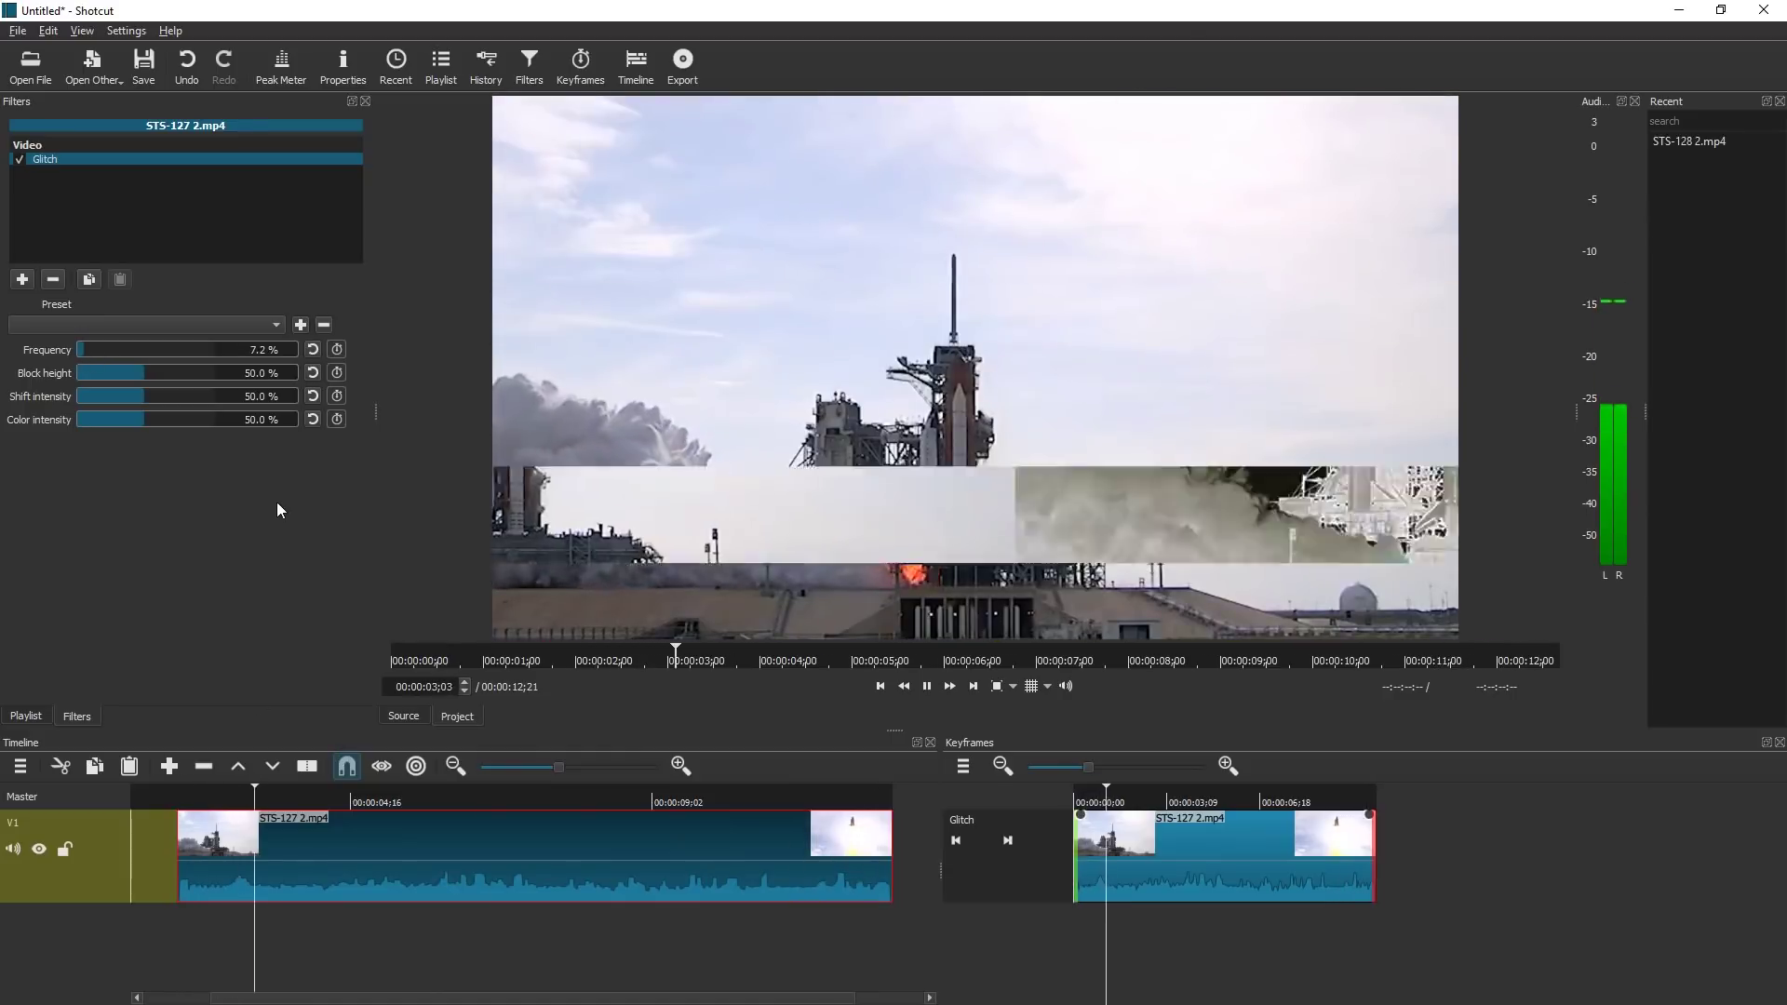
Try a glitch Frequency of 100%, reduce it to 3.9%, set Block height to 9.2%, and replay the clip.
left_click(210, 352)
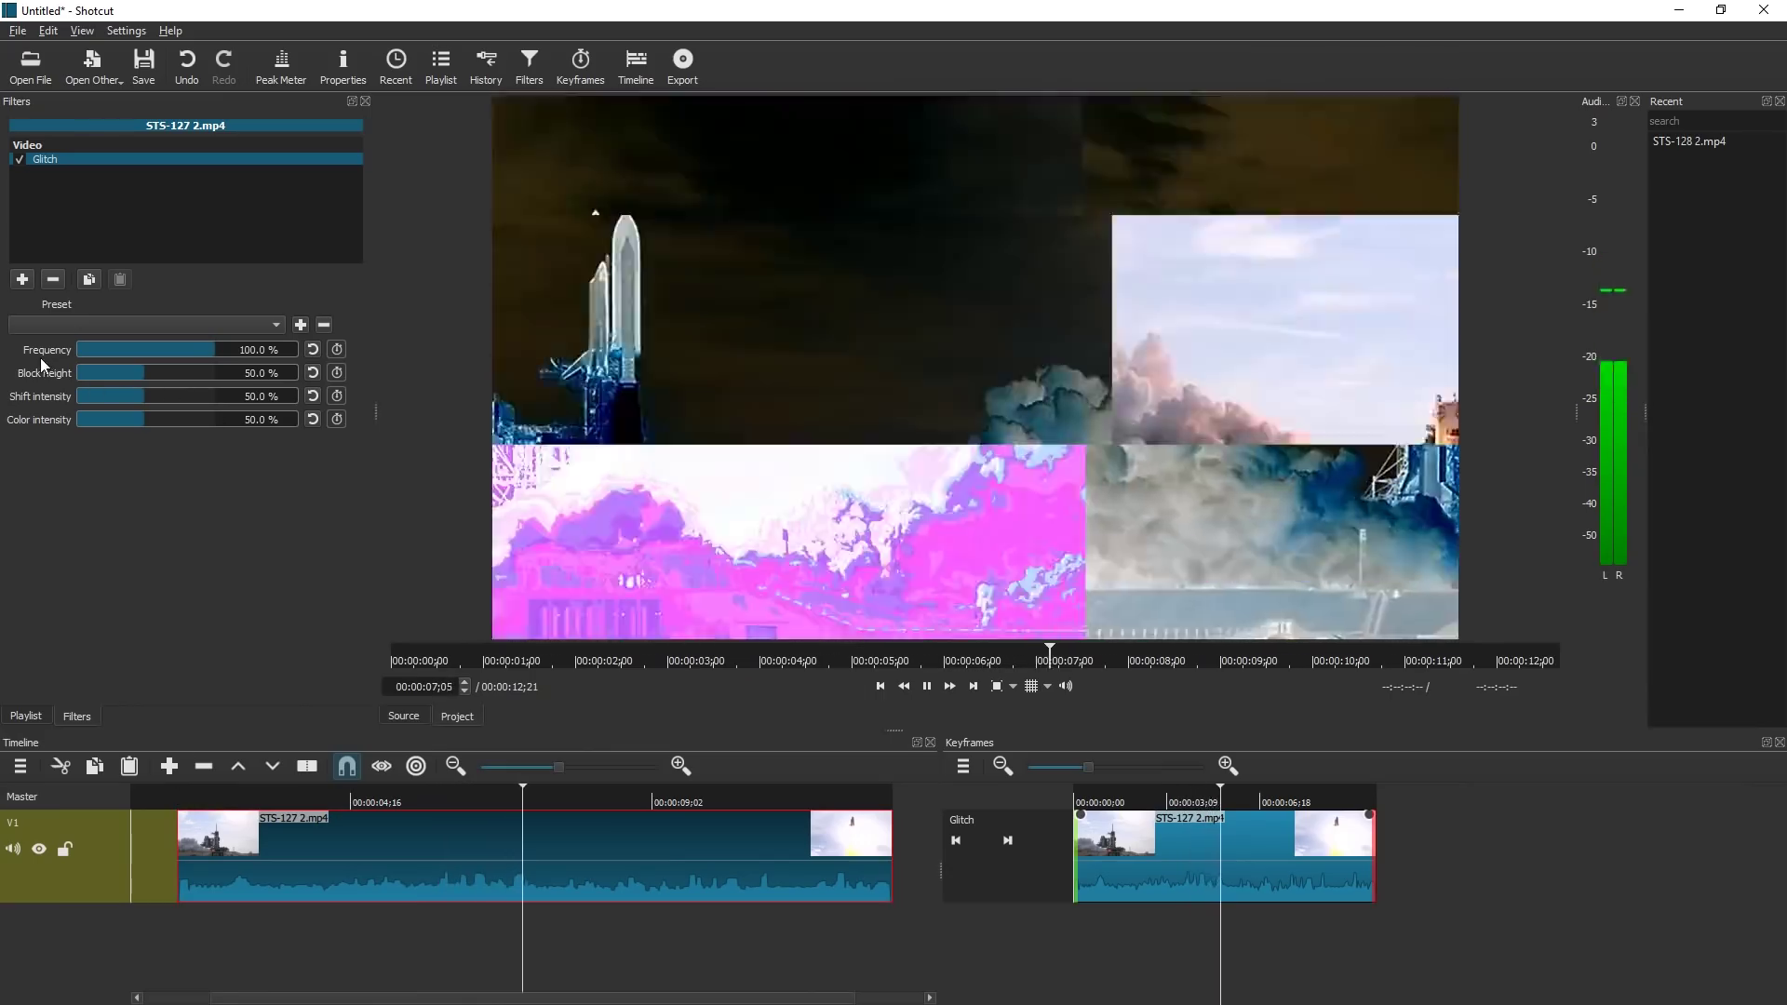
left_click(82, 349)
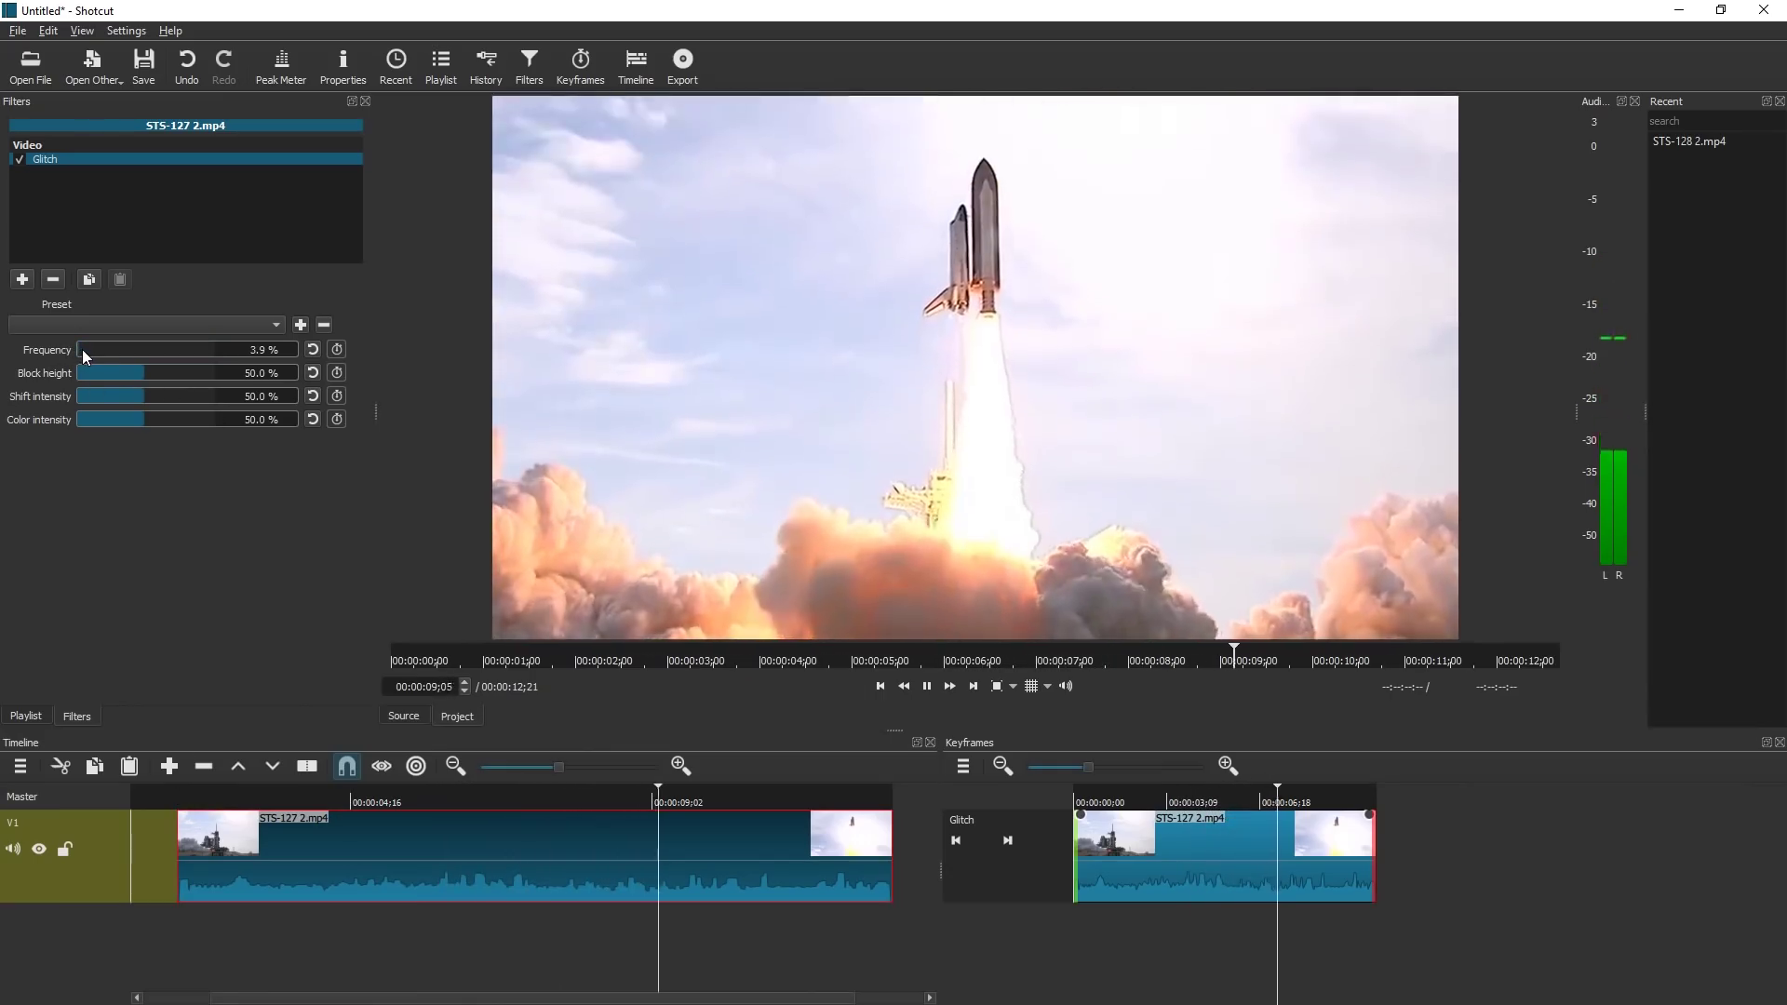
left_click(99, 376)
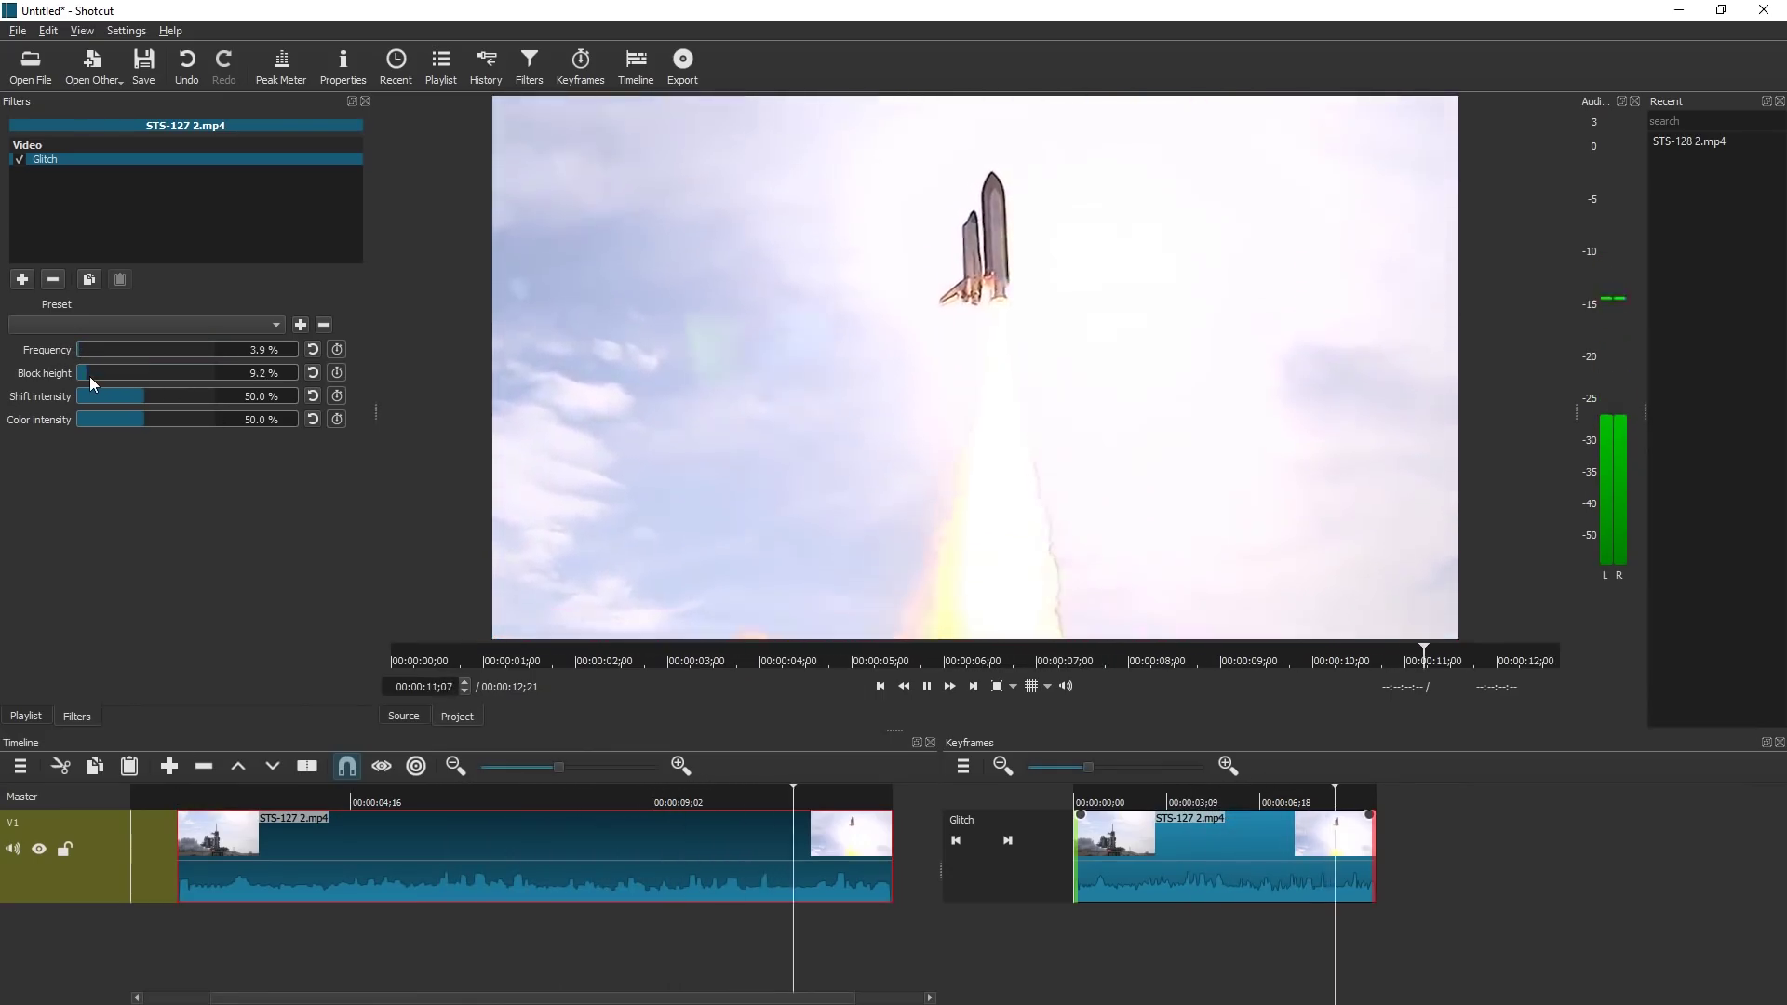
left_click(274, 815)
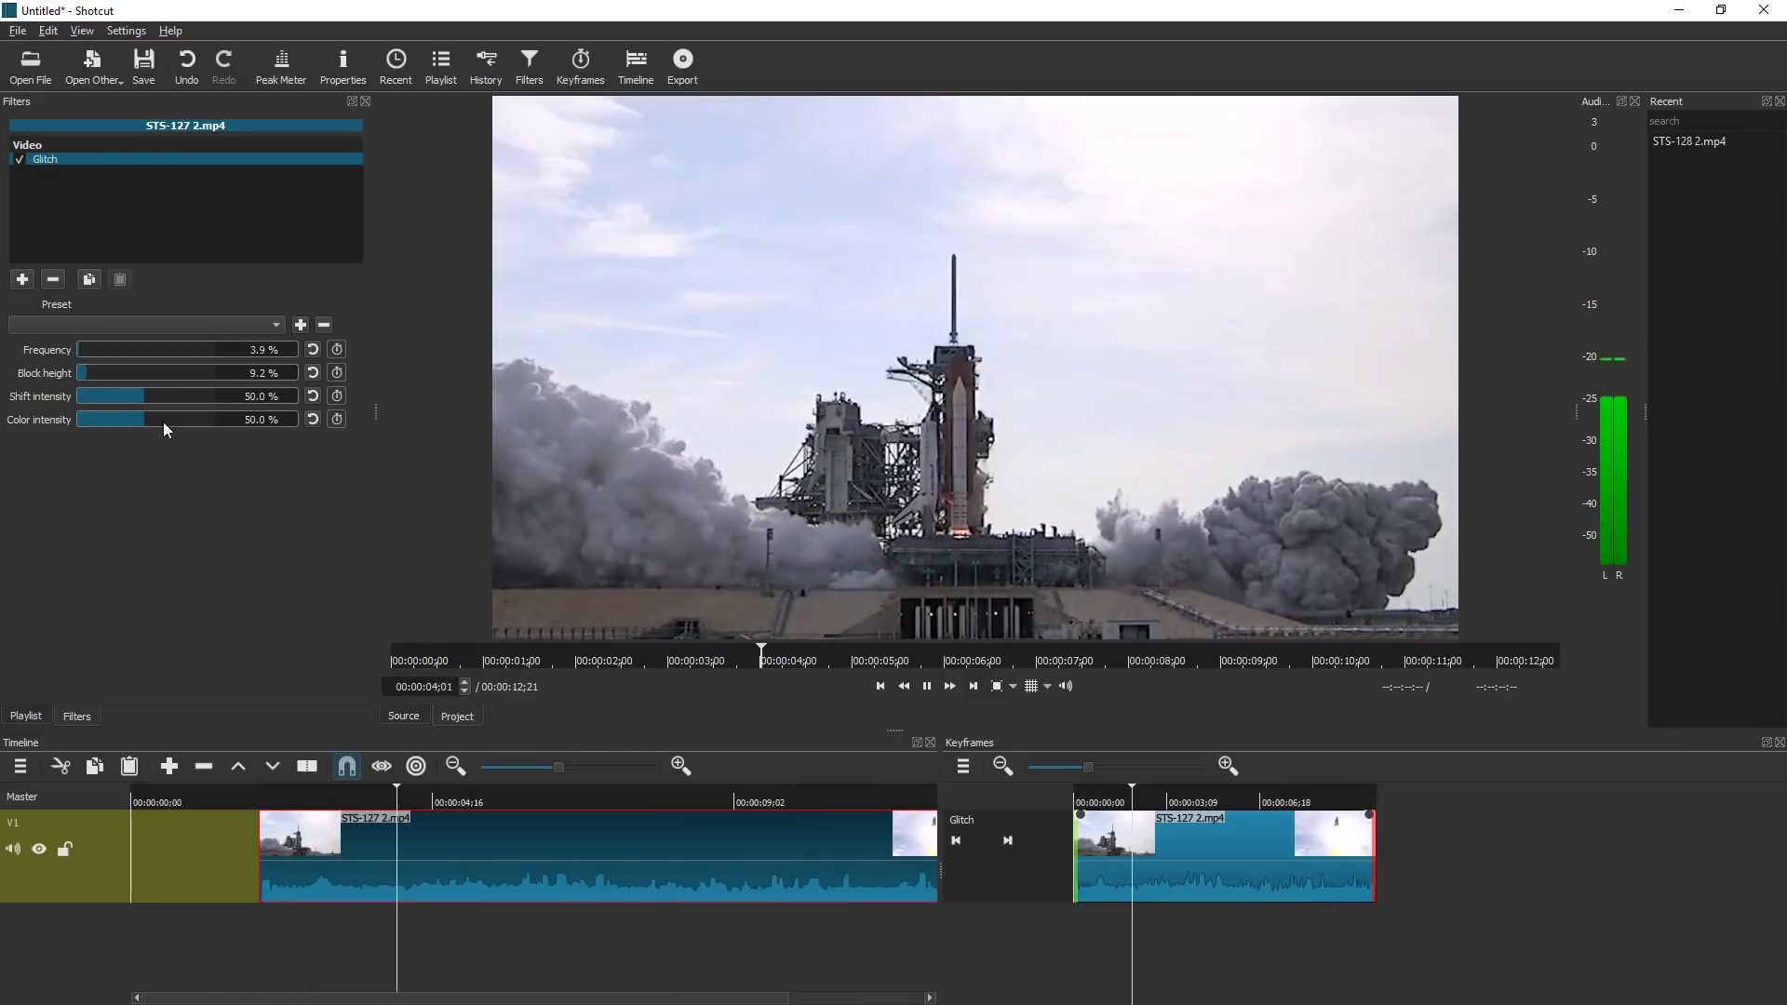
Set the glitch Shift intensity and Color intensity to 100%, Block height to 37.5% and Frequency to 65.1%.
left_click_drag(84, 403, 270, 403)
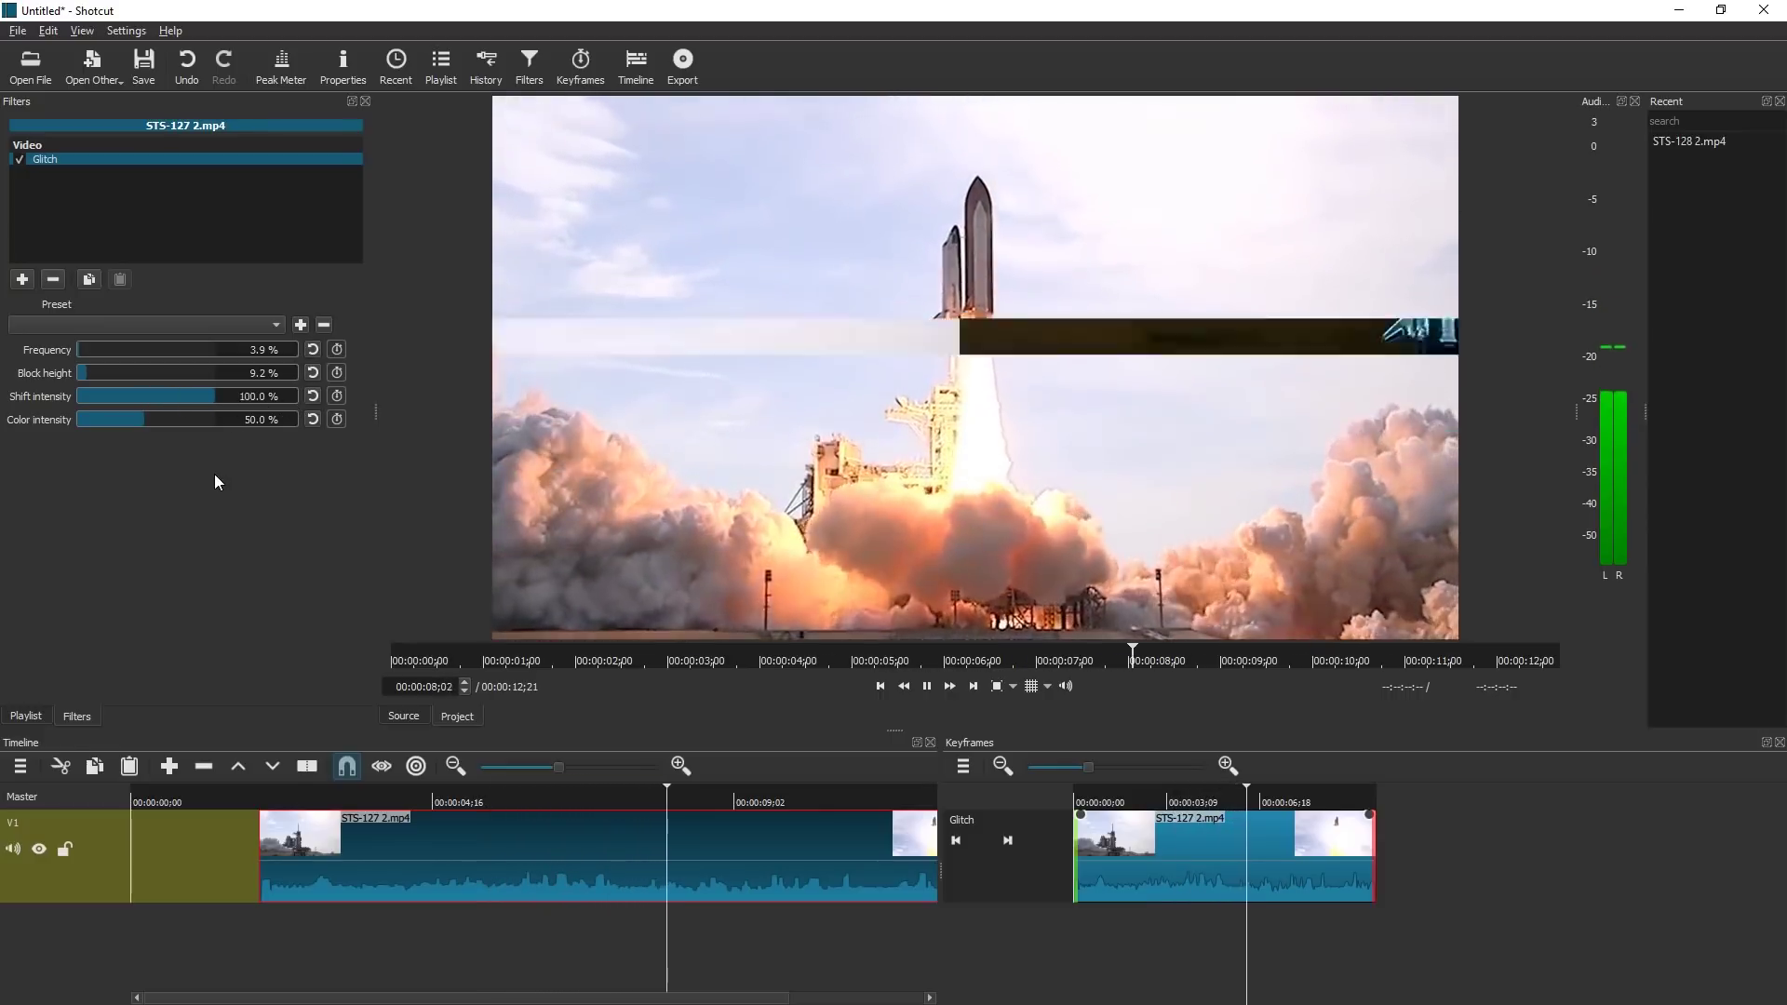
left_click_drag(112, 370, 285, 430)
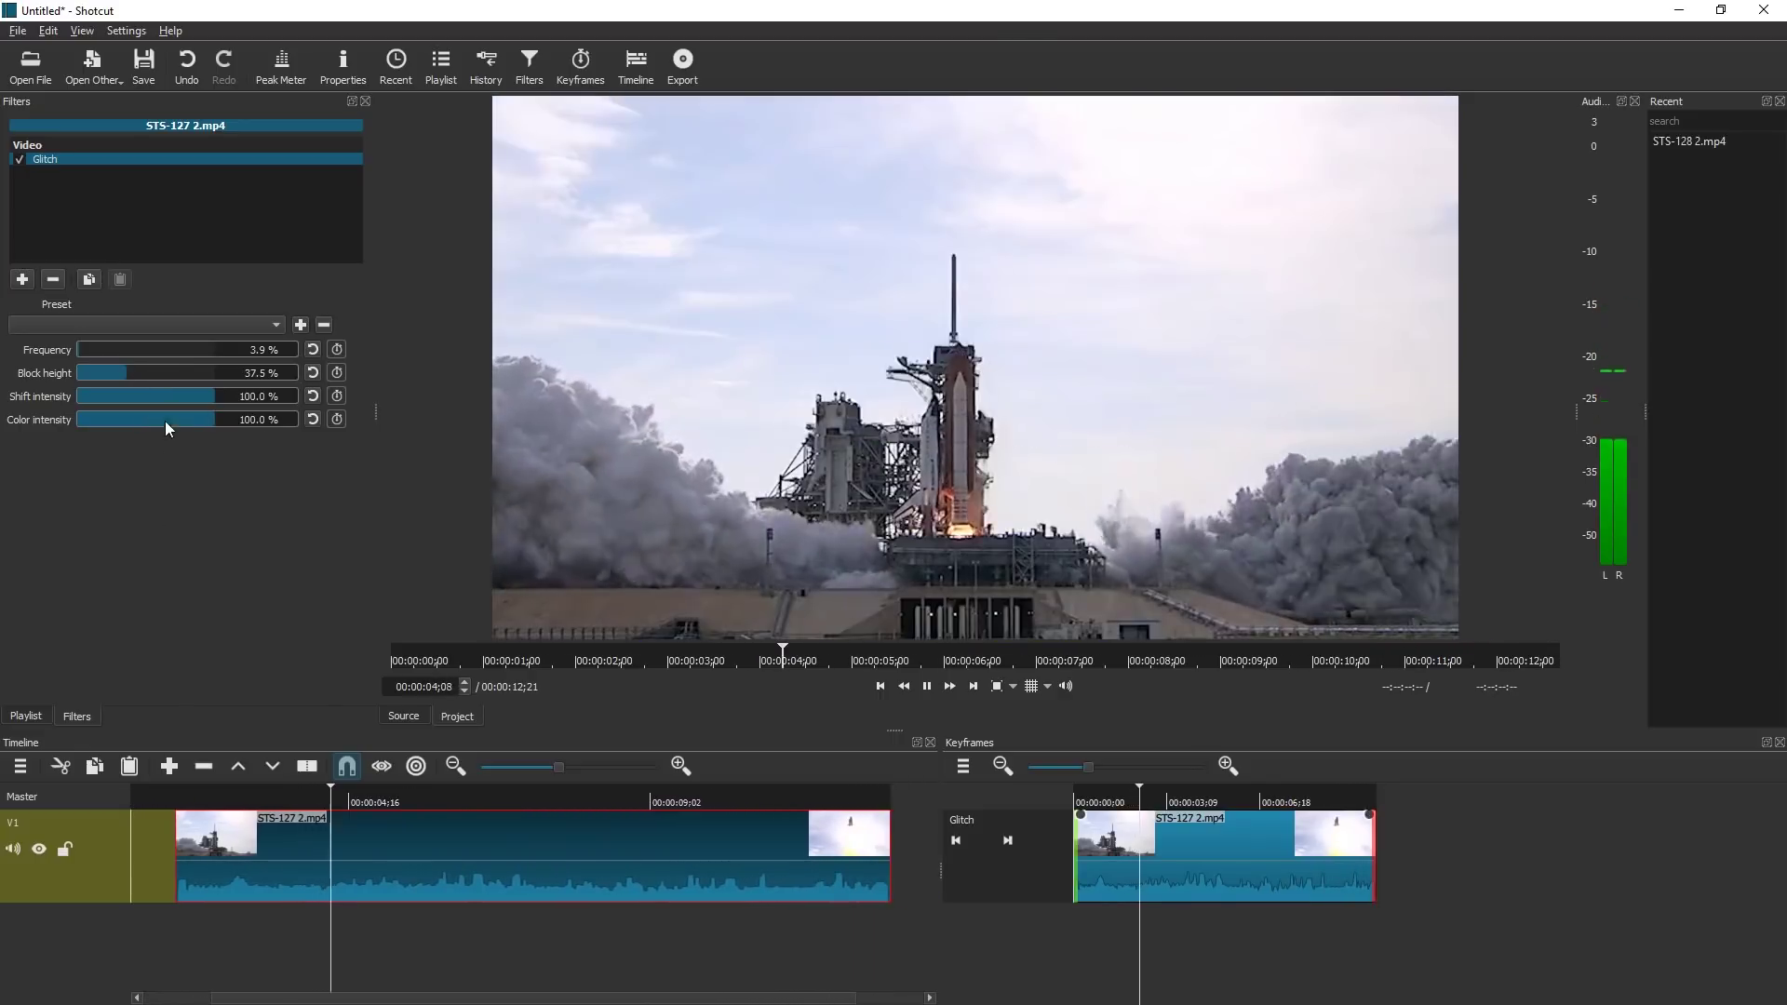
left_click_drag(298, 346, 175, 346)
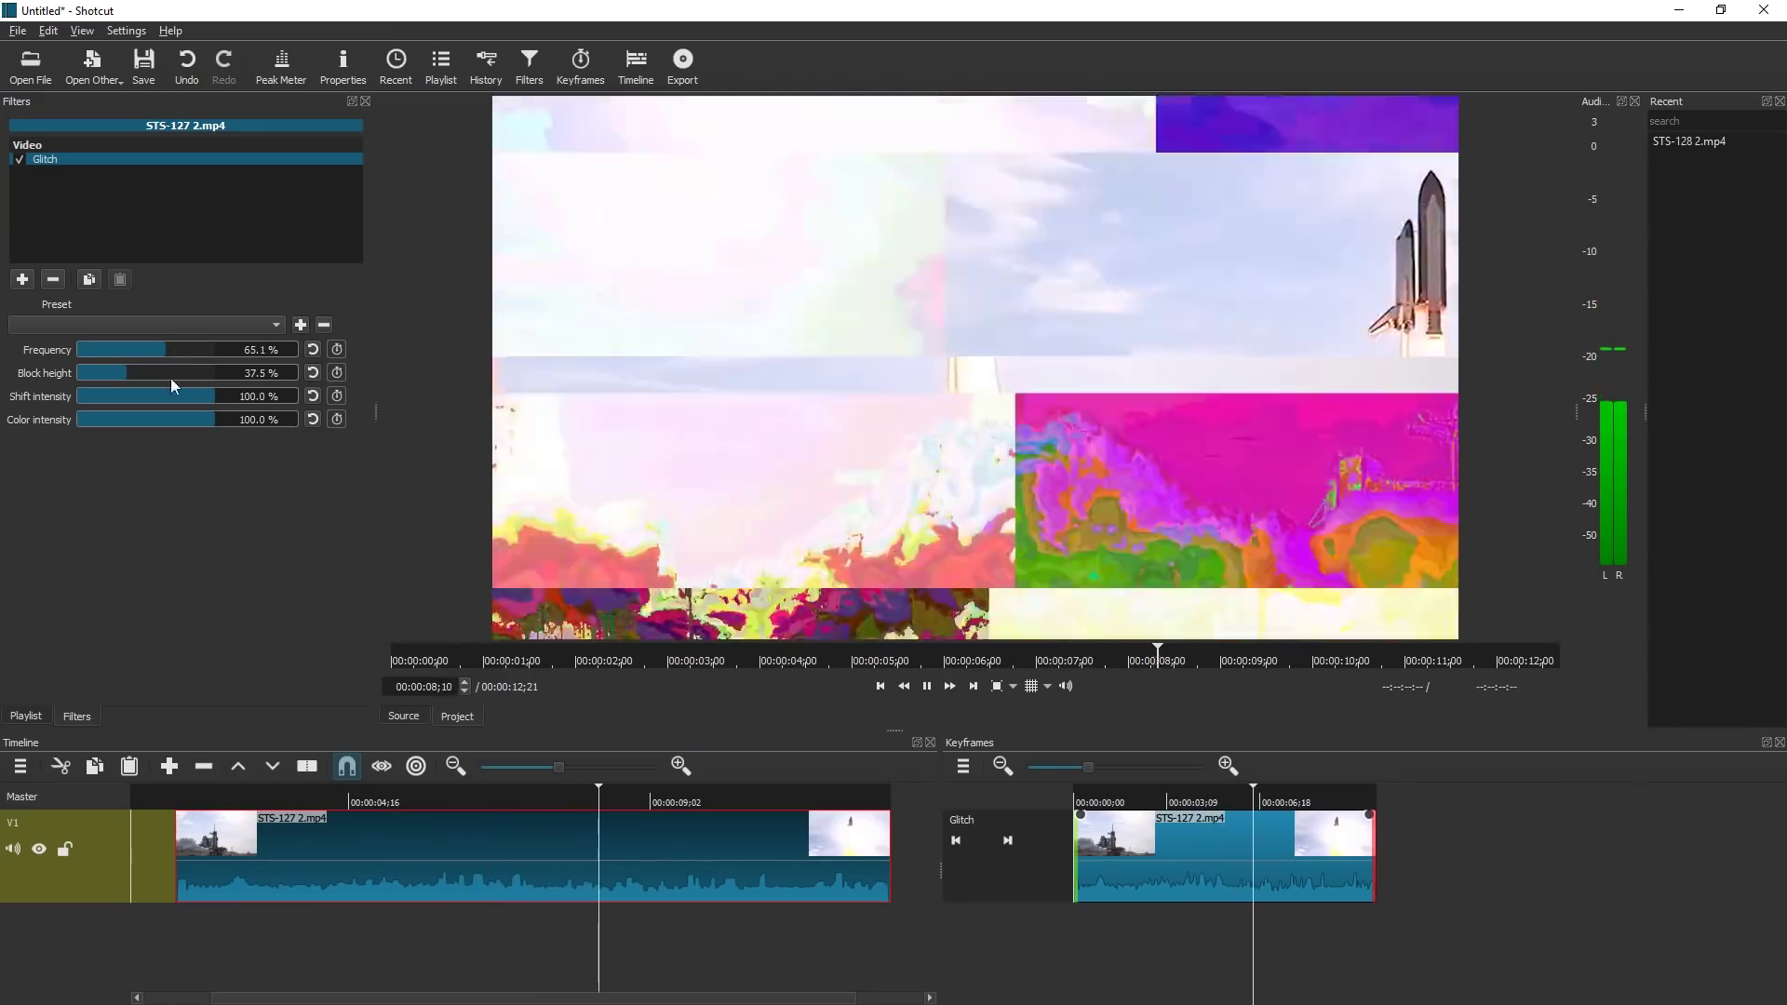
Set the glitch Shift intensity to 0% and replay the clip from near its start.
left_click_drag(158, 400, 1, 414)
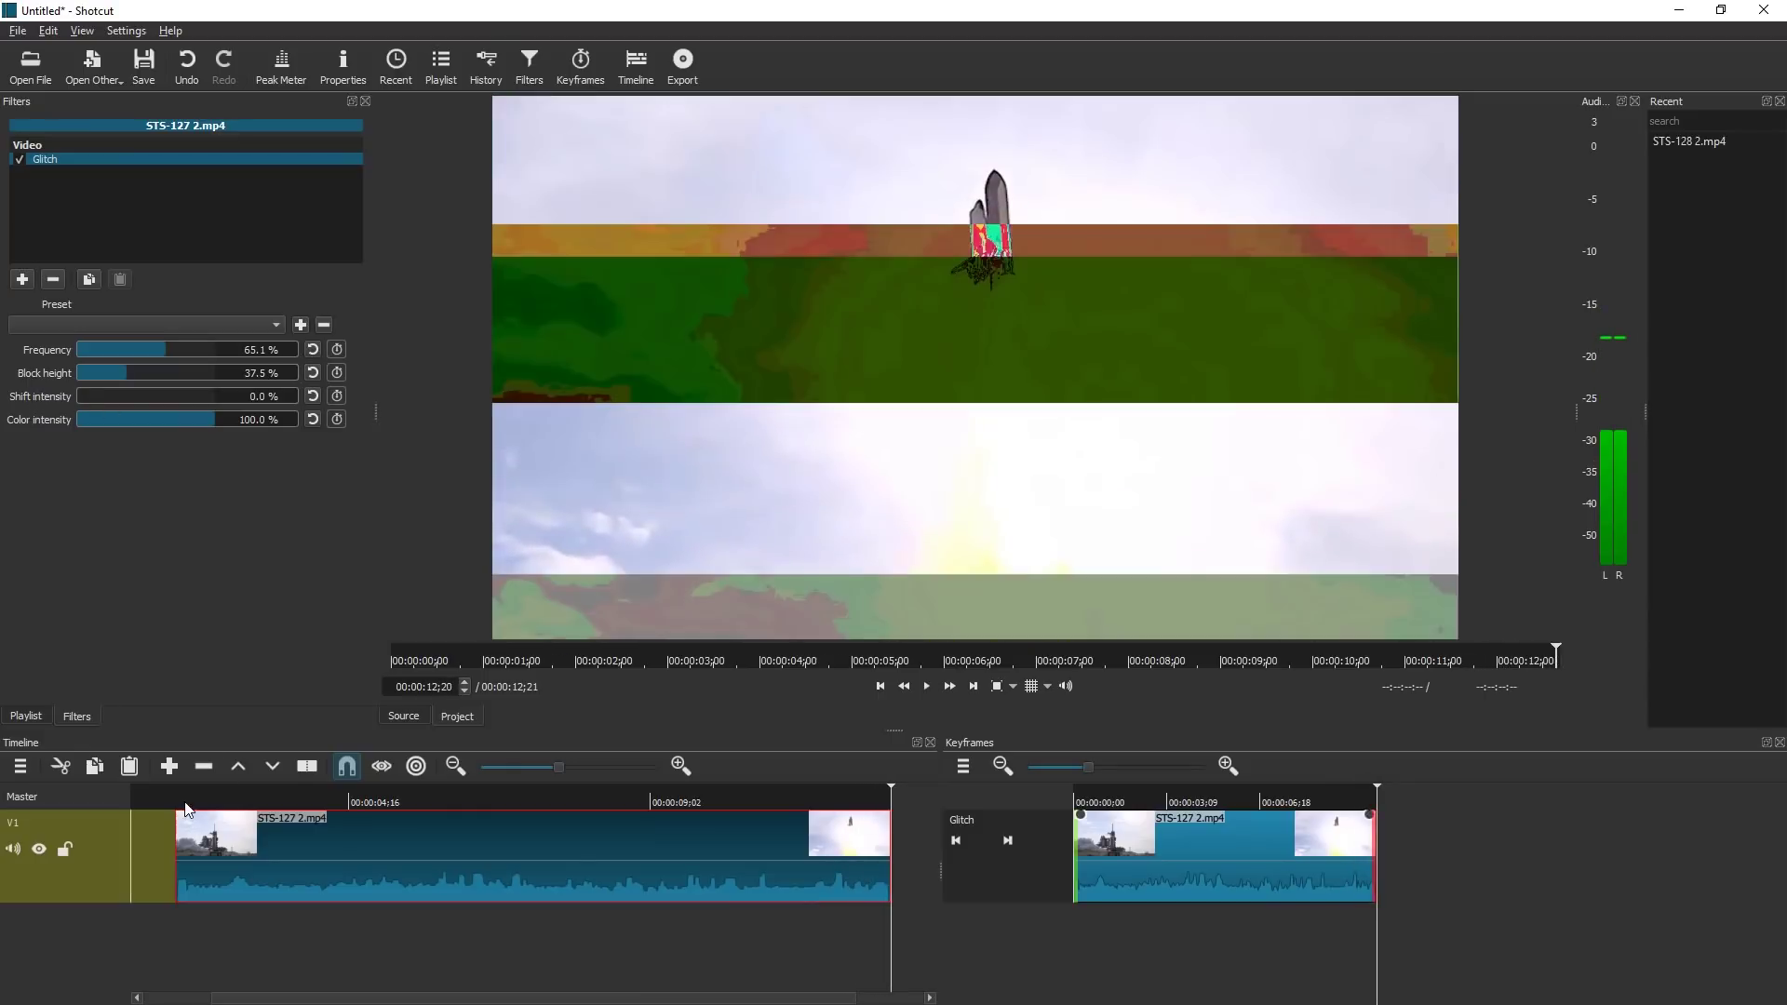
left_click(185, 803)
key("space")
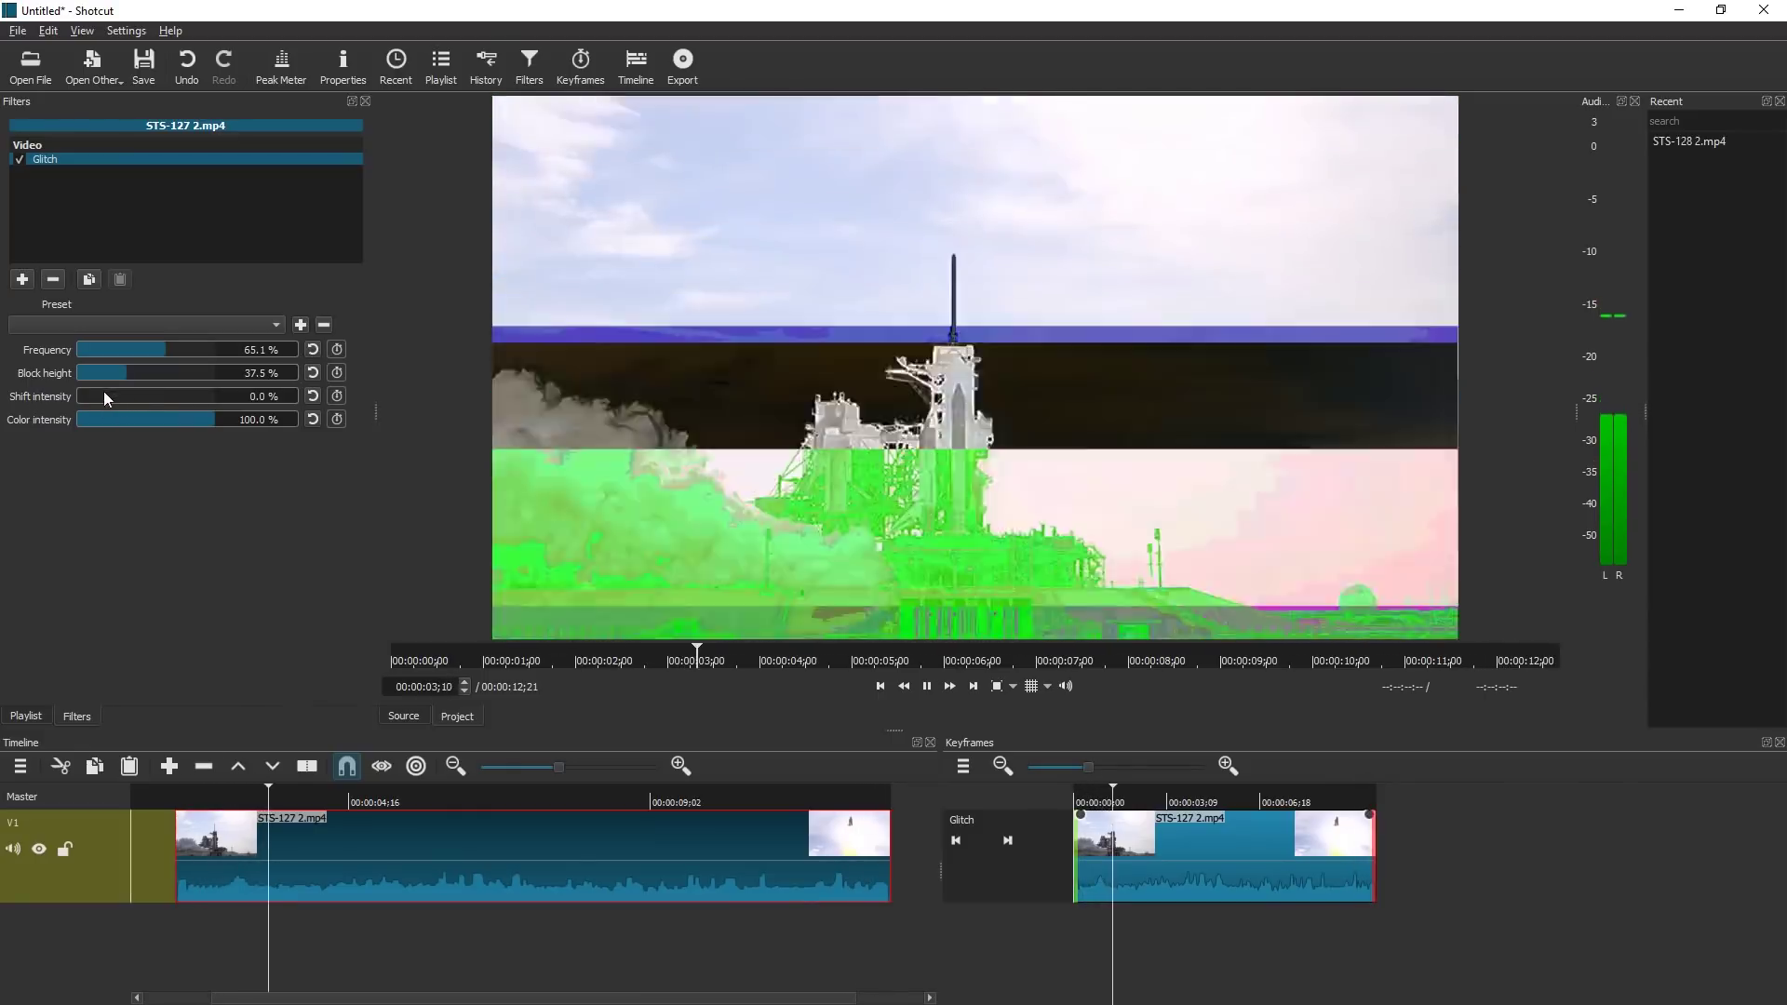
Set the glitch Frequency to 40.8%, Block height to 63.2%, Shift intensity to 35.5% and Color intensity to 54.6%, and replay the clip.
left_click_drag(190, 394, 153, 418)
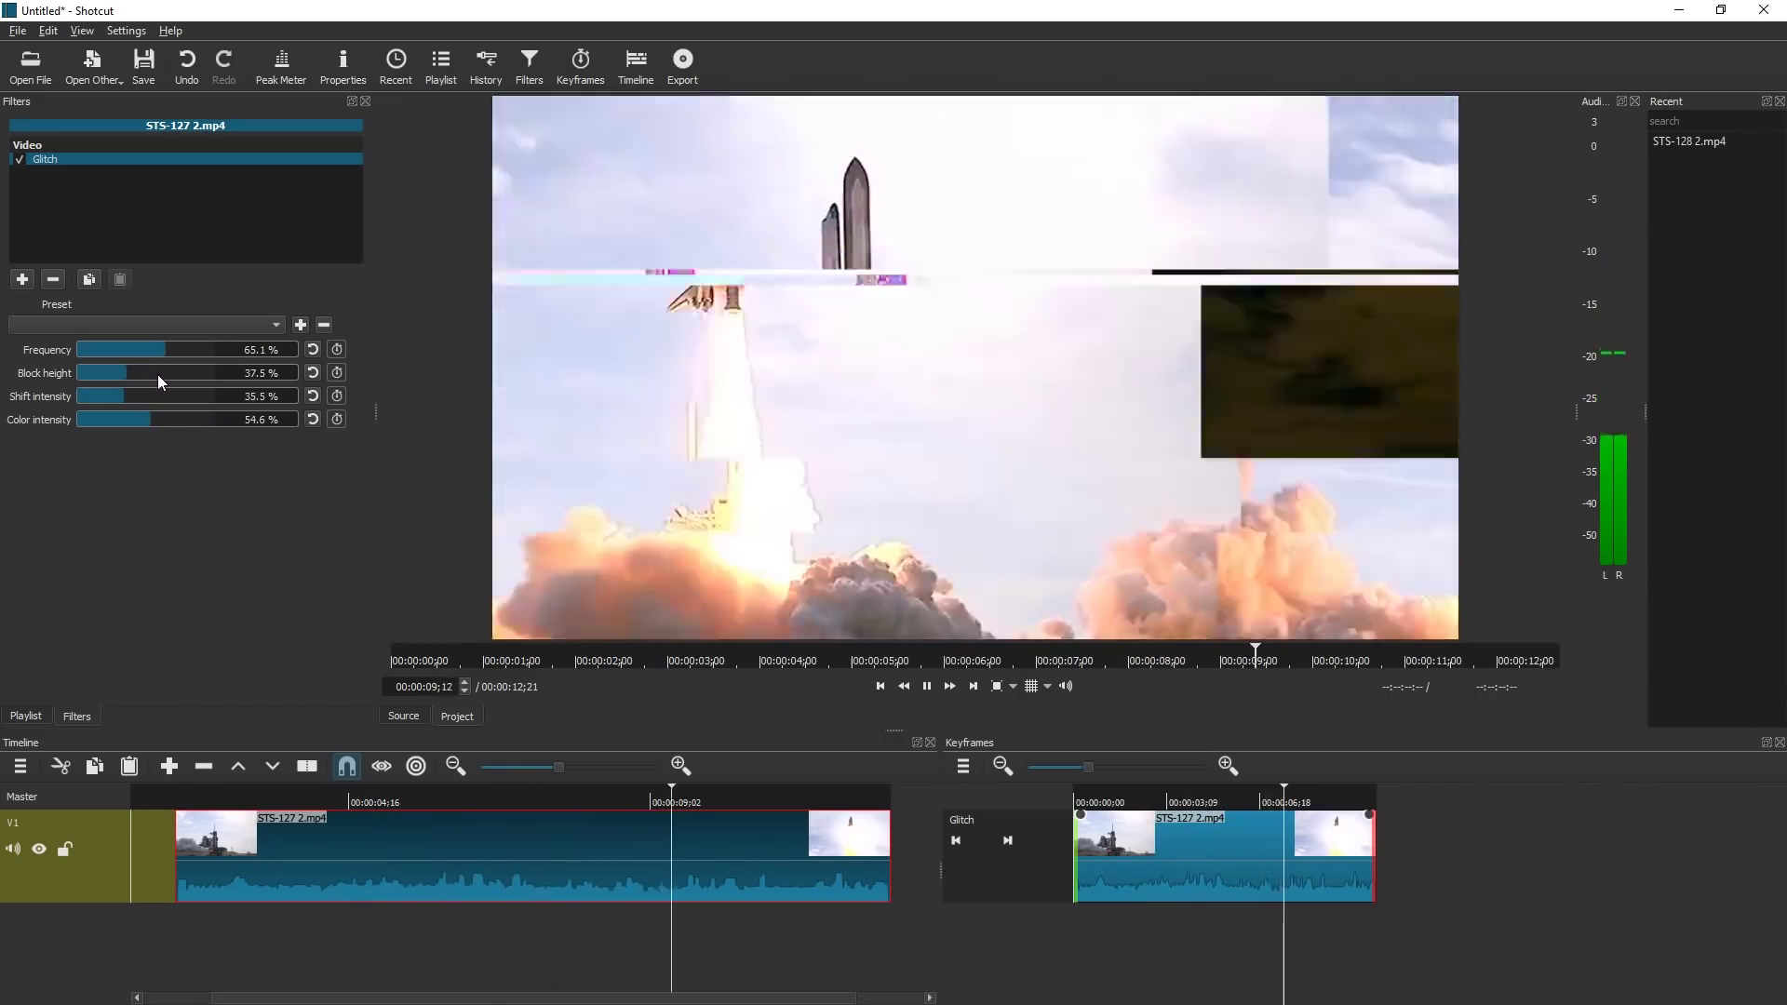
left_click(162, 374)
left_click_drag(141, 354, 130, 352)
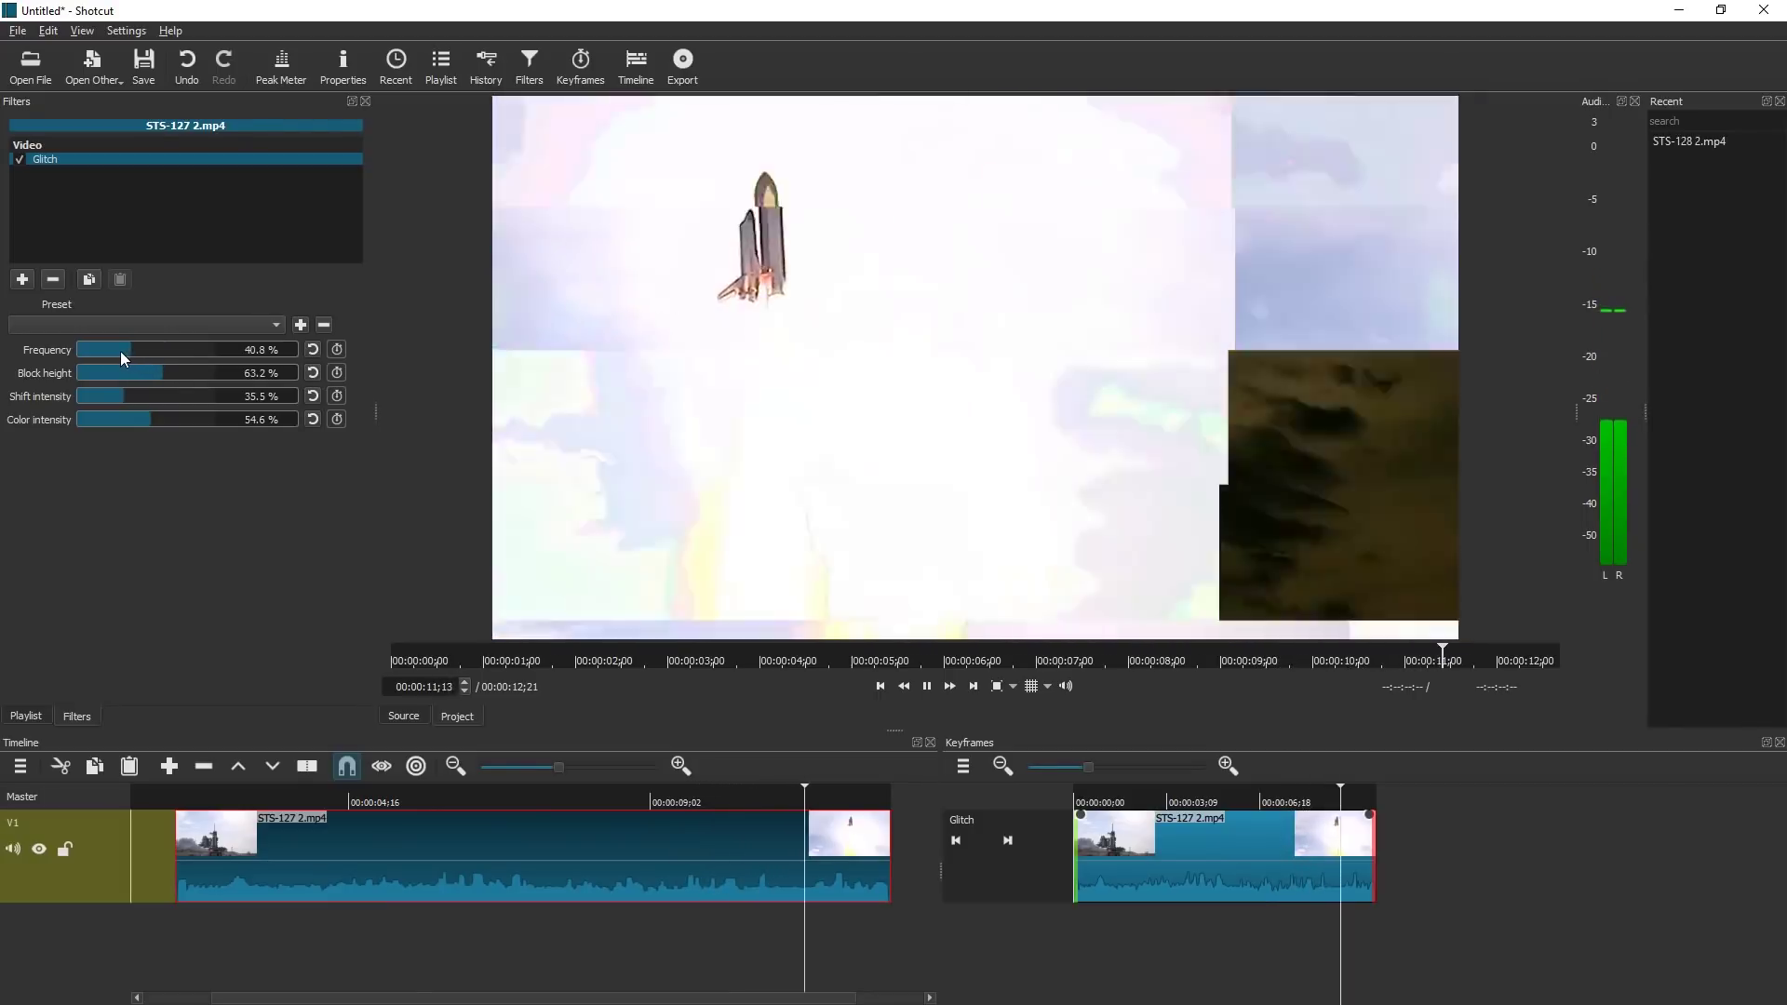
left_click(155, 793)
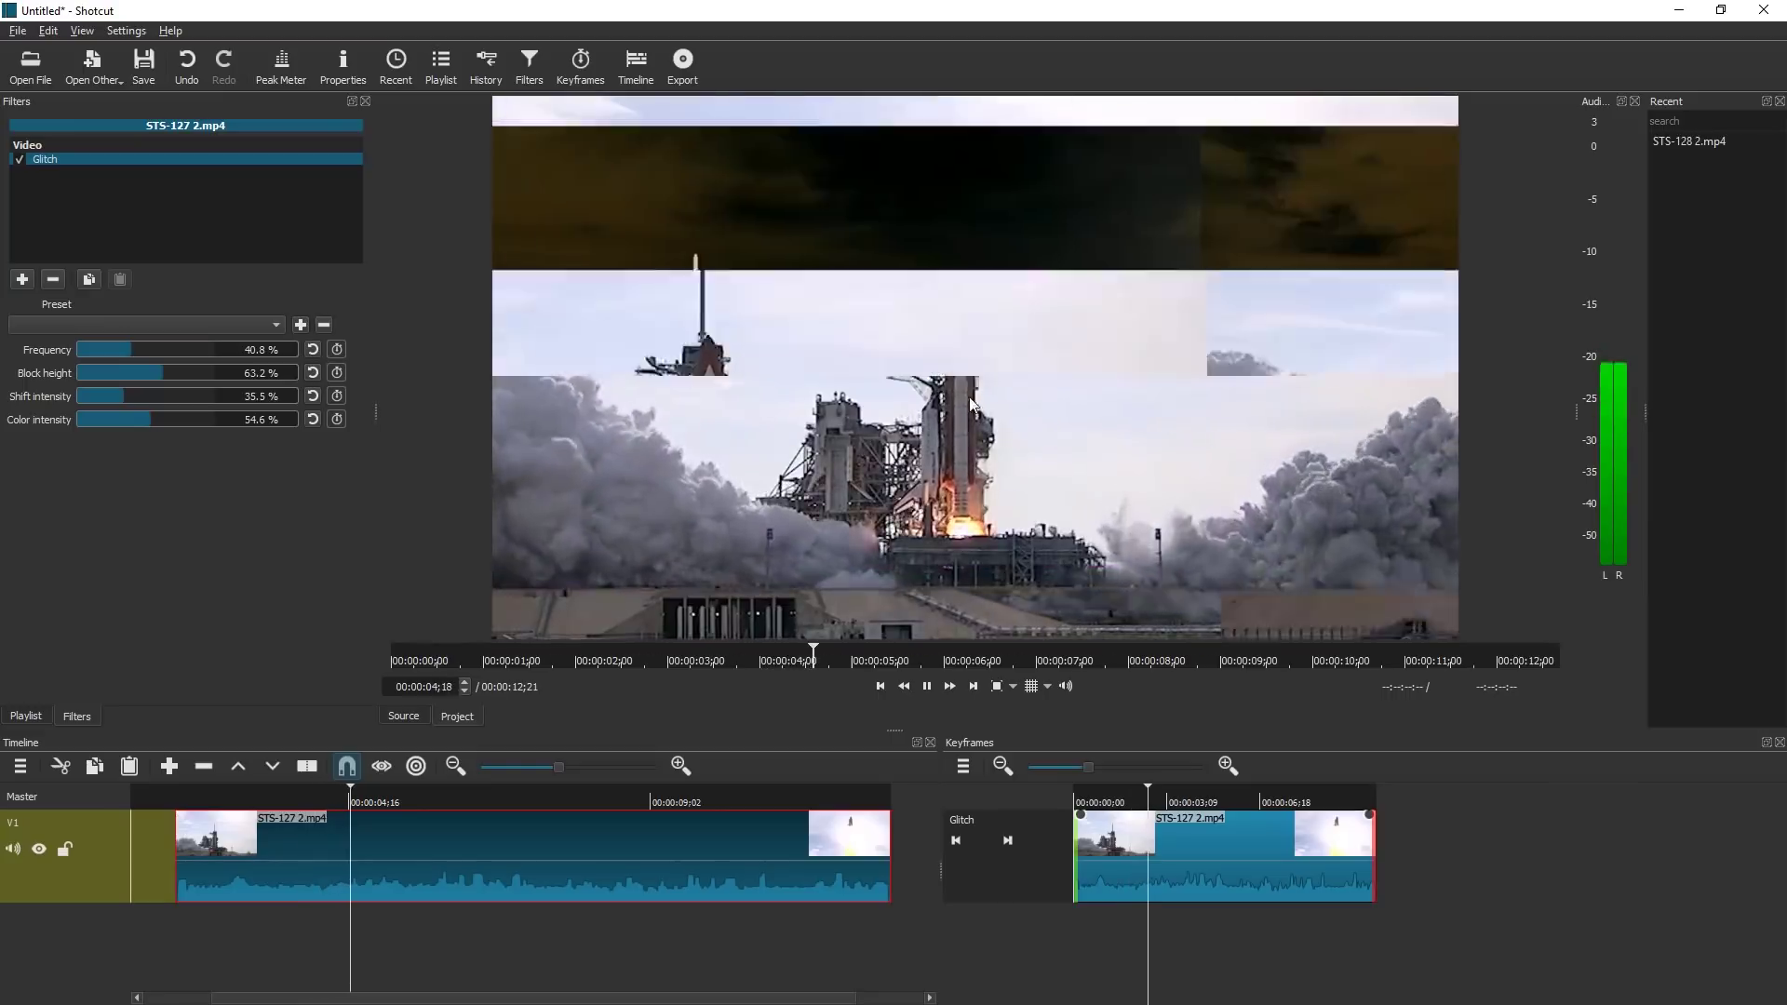
key("space")
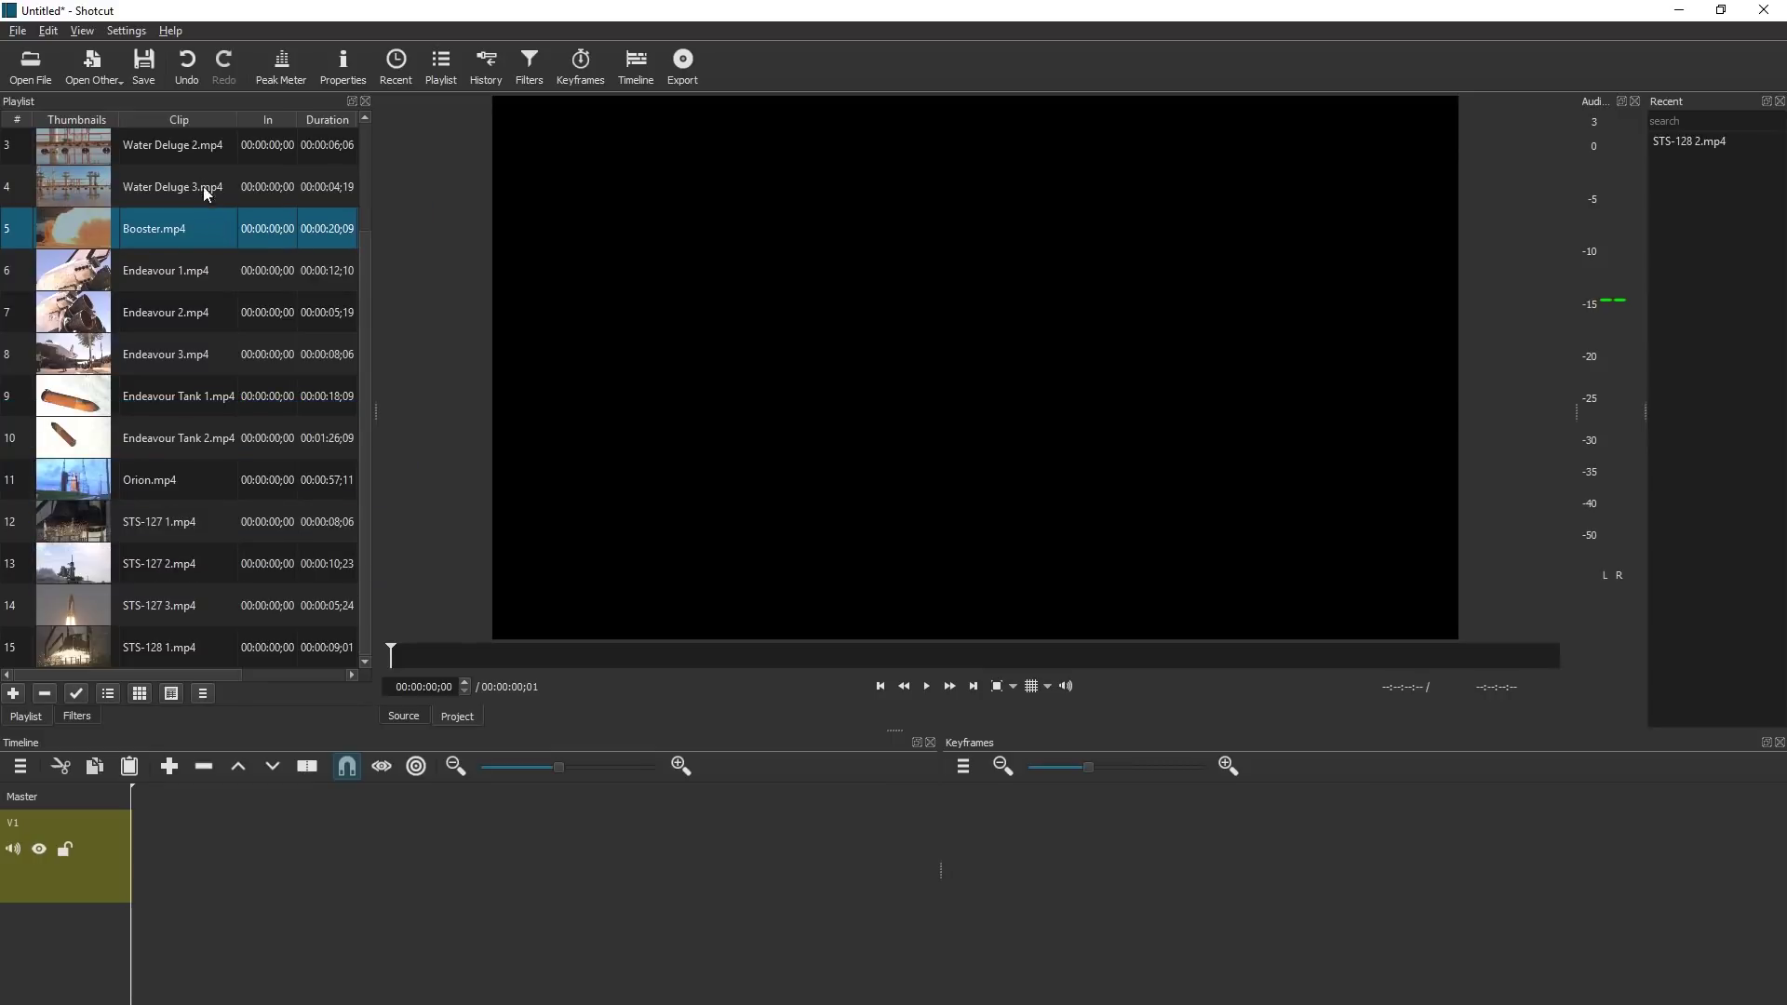
Place Water Deluge 3.mp4 from the playlist on V1 and play it from its start.
left_click_drag(199, 187, 203, 864)
left_click(205, 800)
key("space")
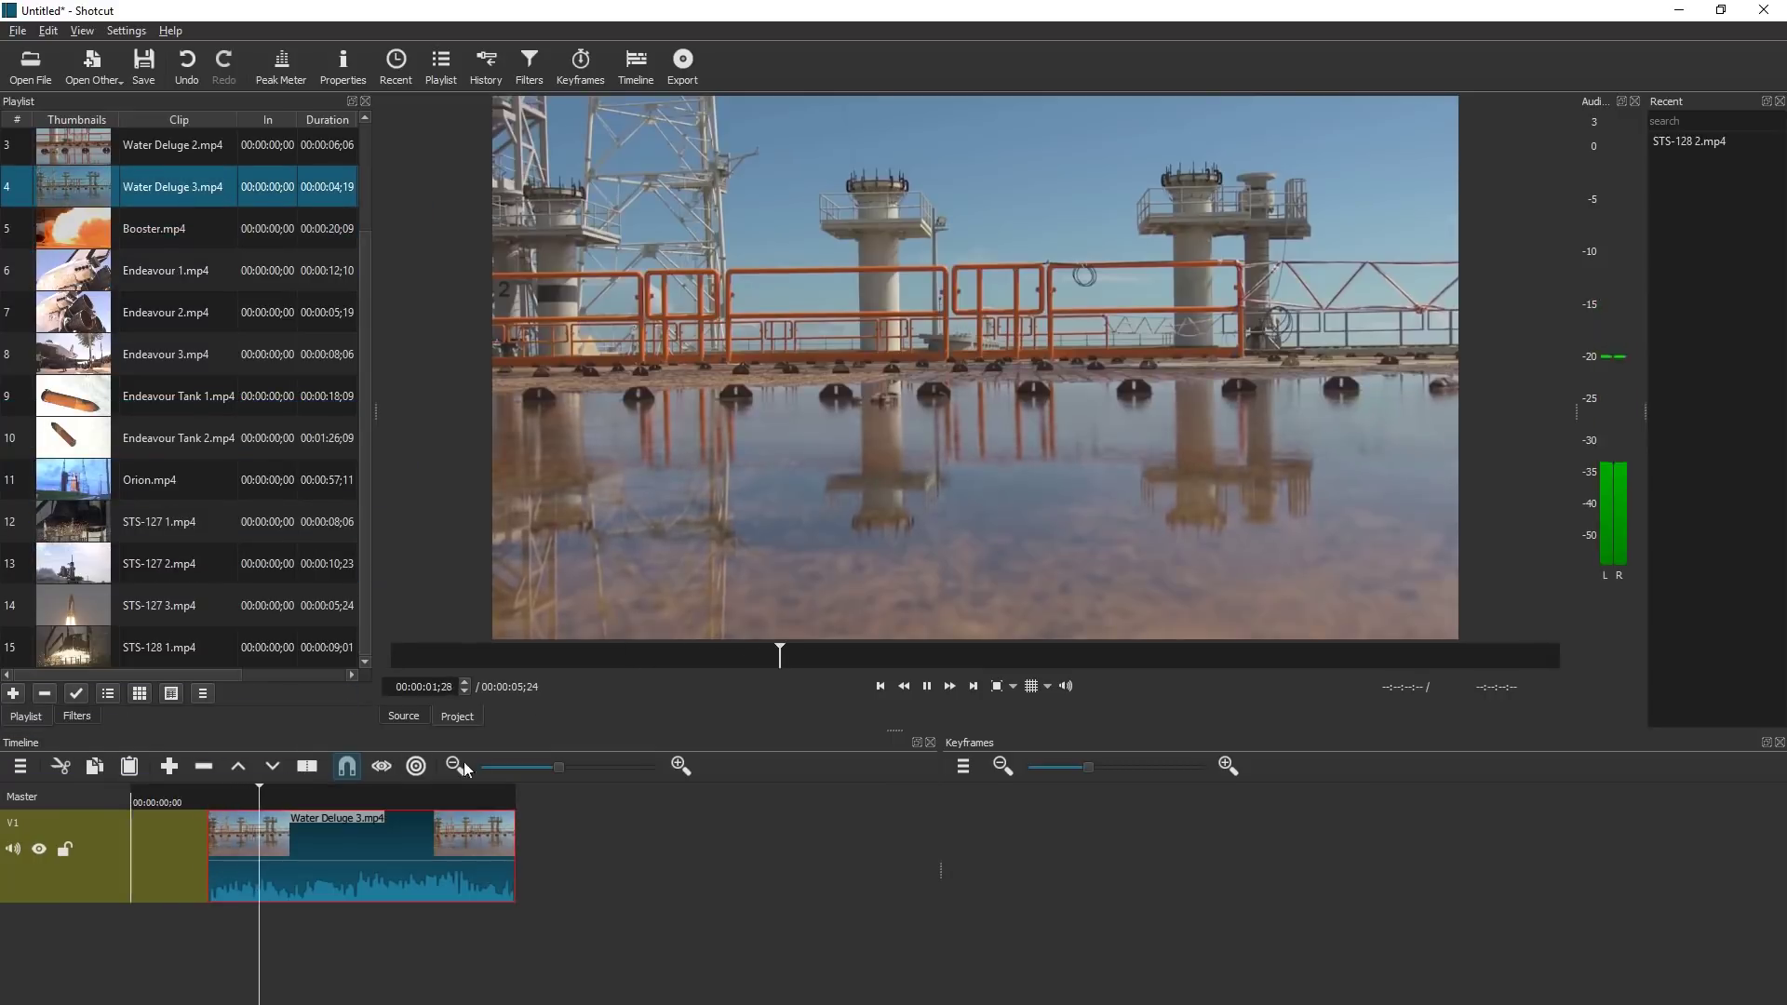
Add the Distort video filter to Water Deluge 3.mp4.
left_click(73, 716)
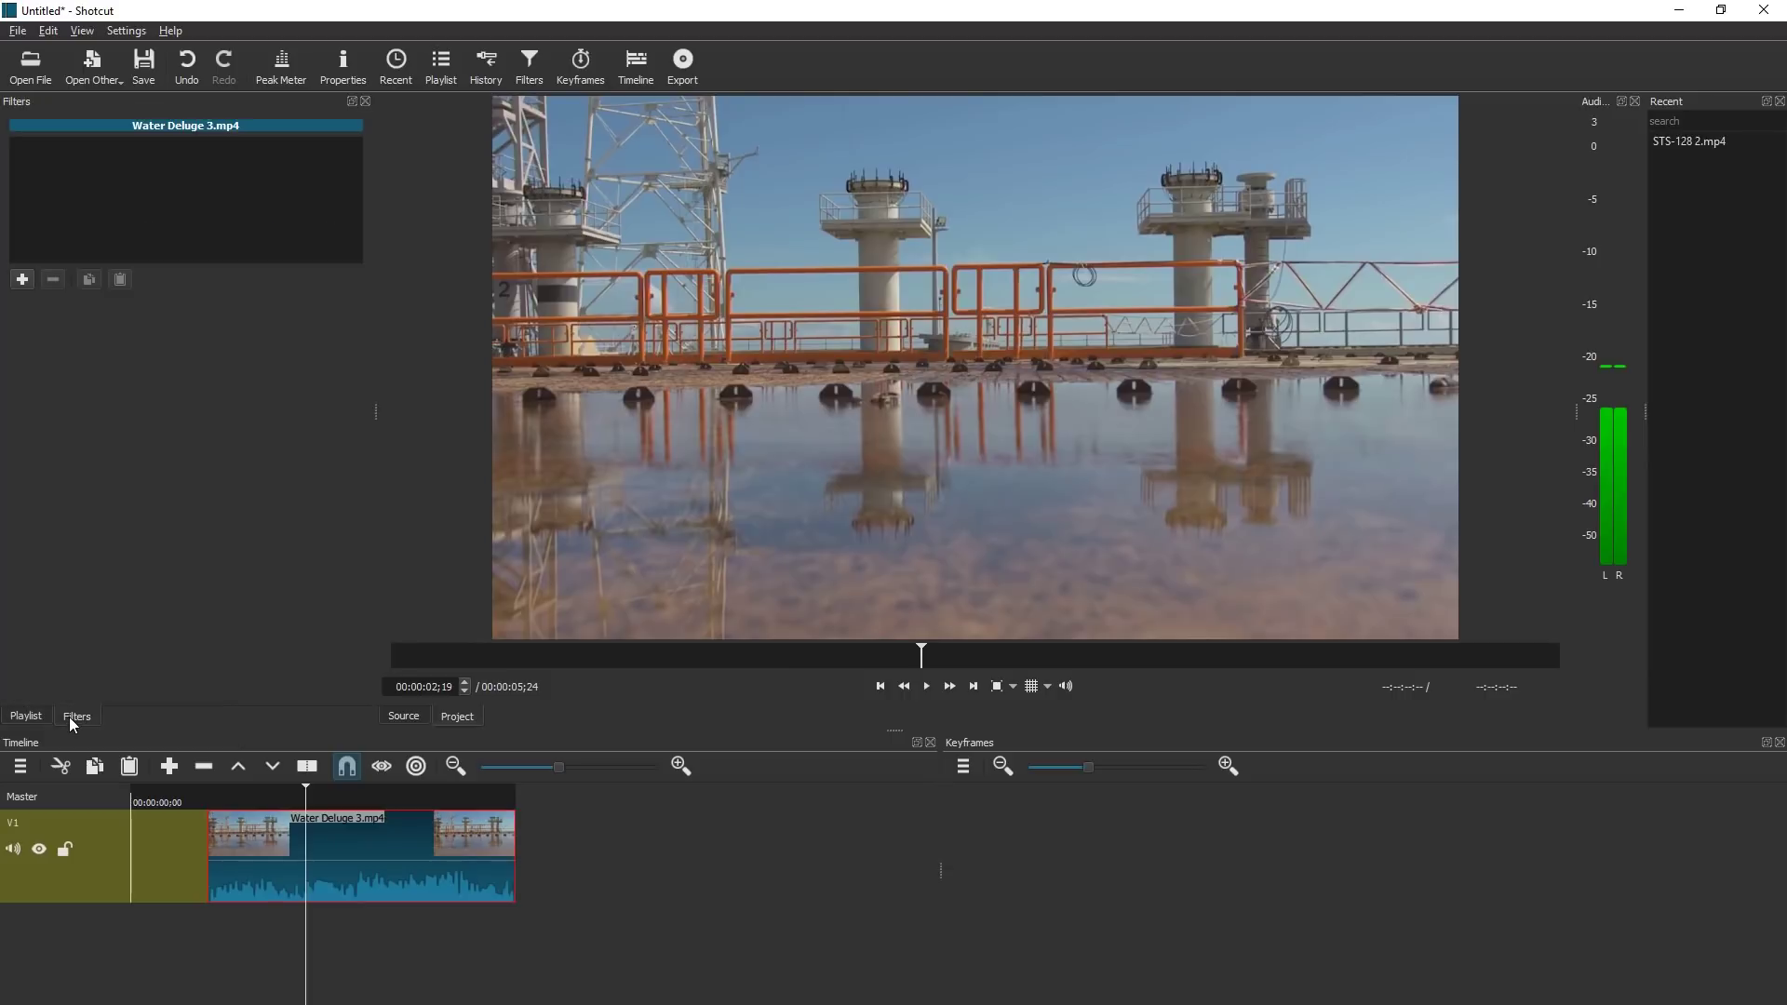
left_click(23, 280)
type("dist")
left_click(93, 205)
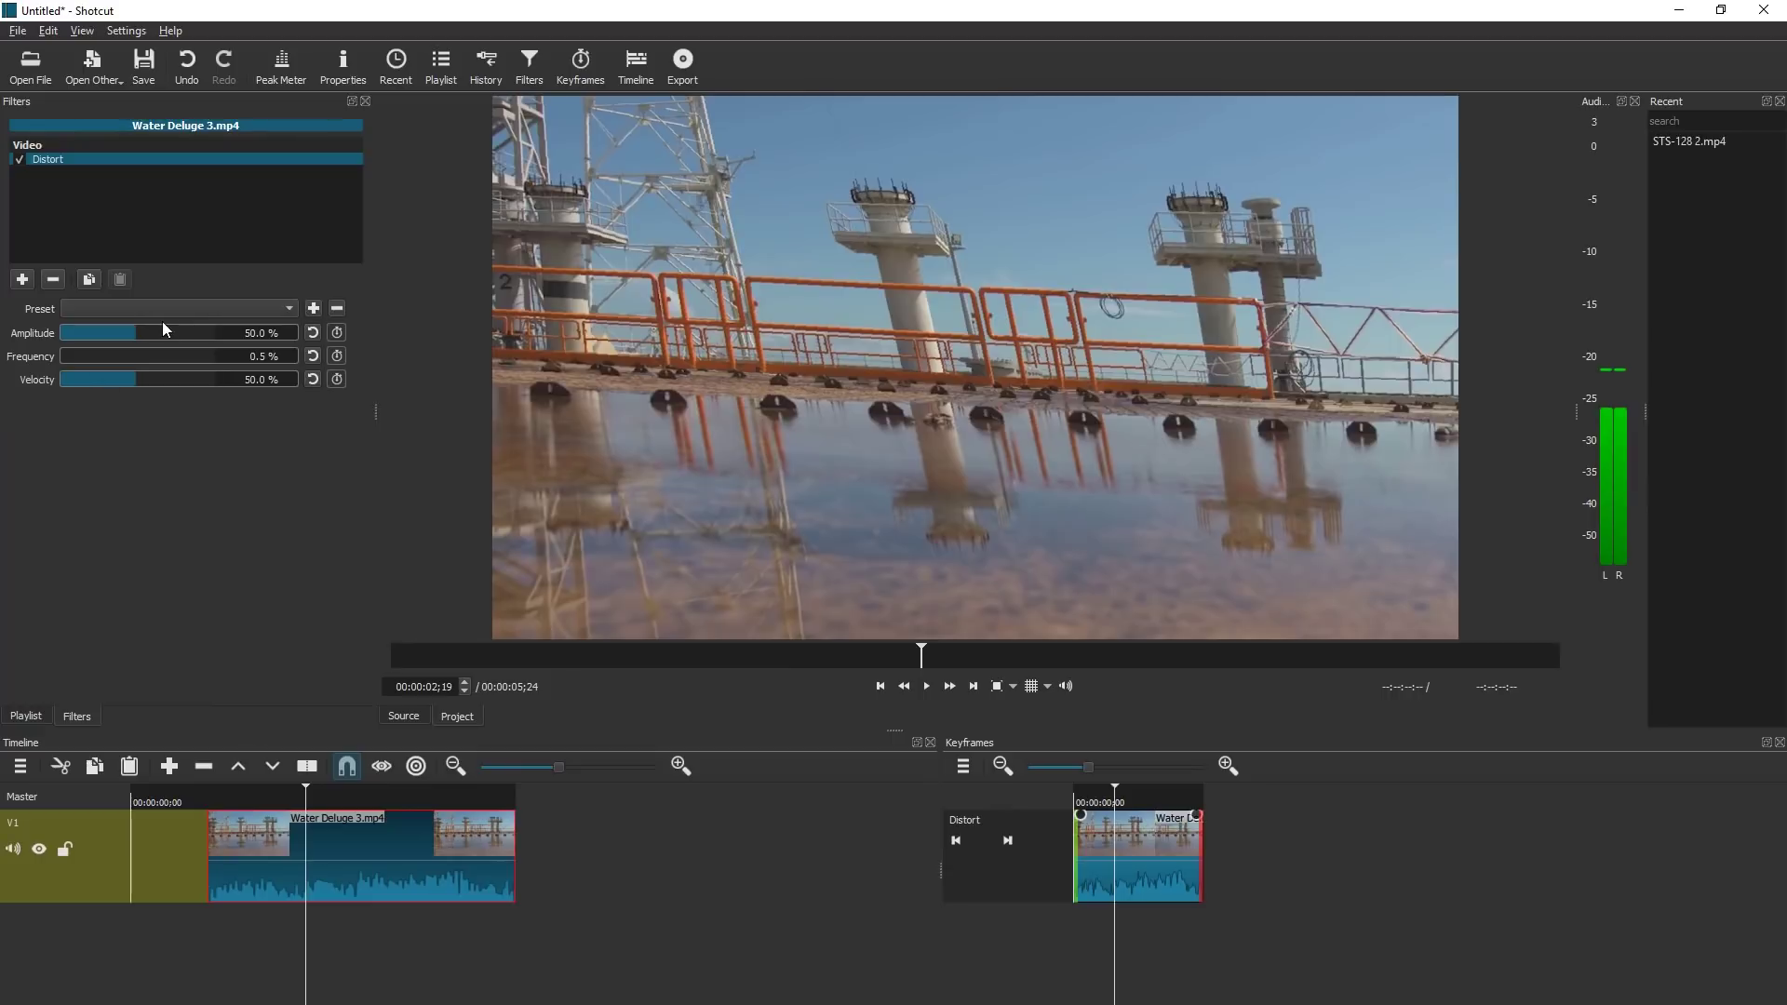
Play Water Deluge 3.mp4 from its start and set the Distort Amplitude to 1%.
left_click(210, 795)
key("space")
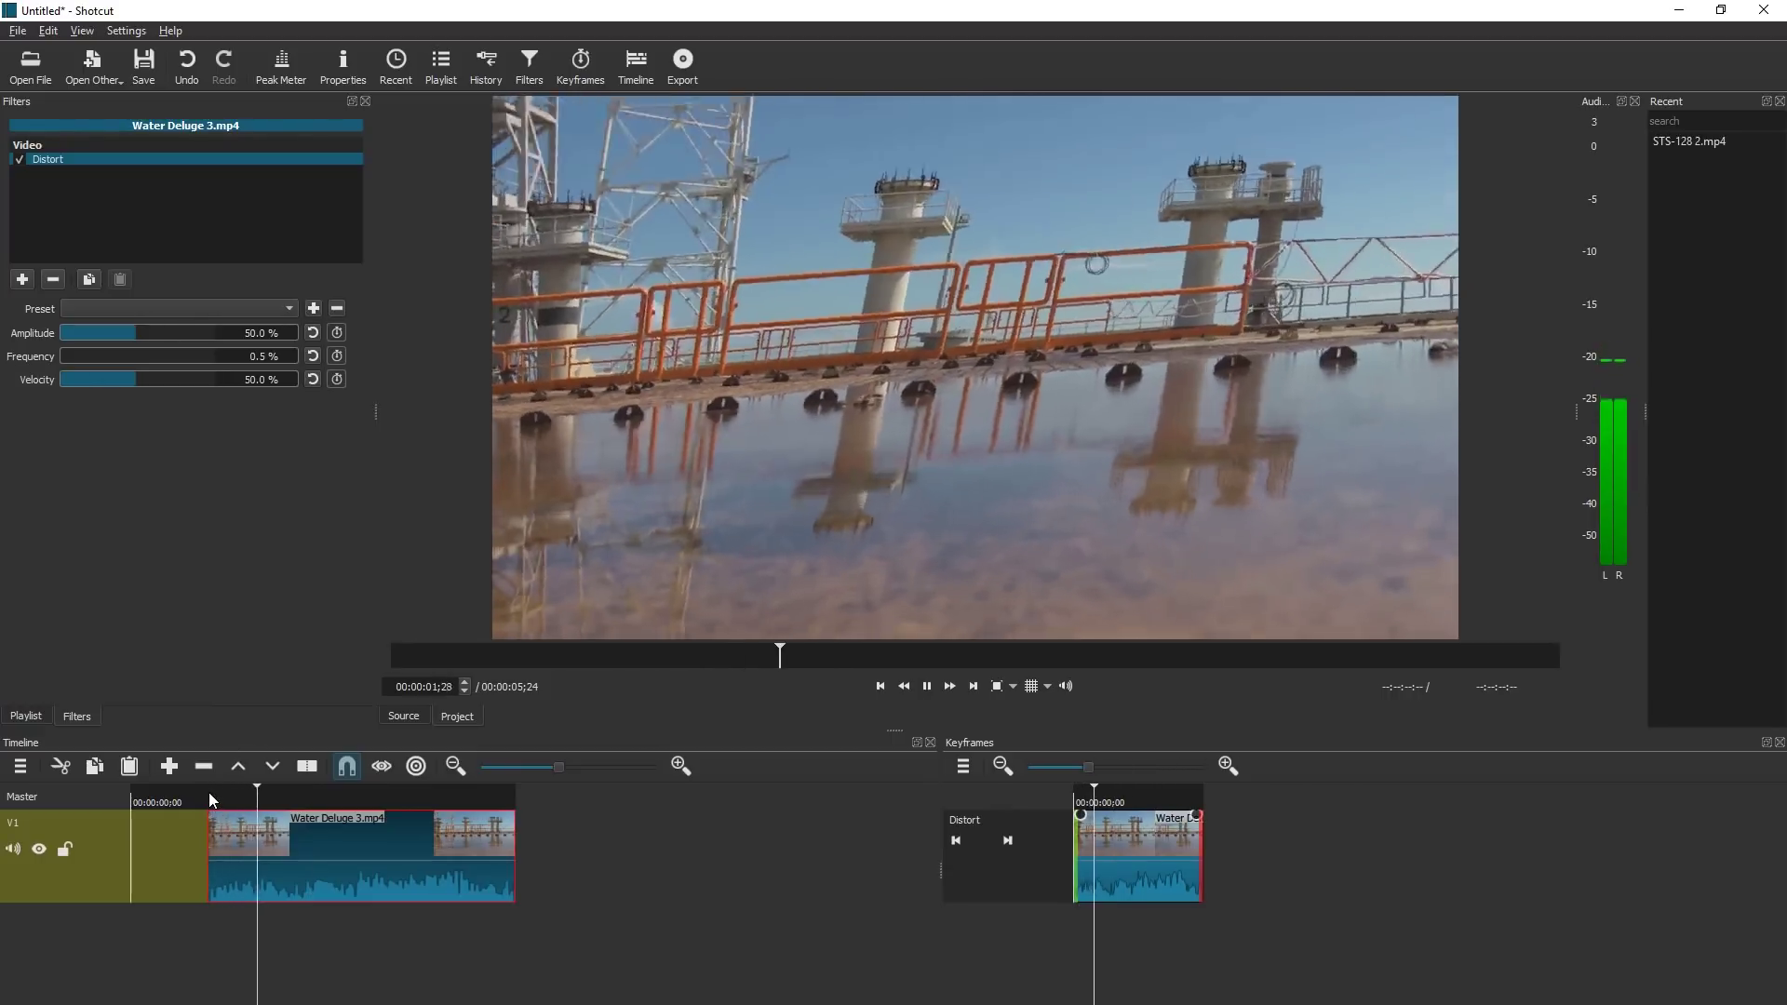
key("space")
left_click_drag(123, 337, 54, 342)
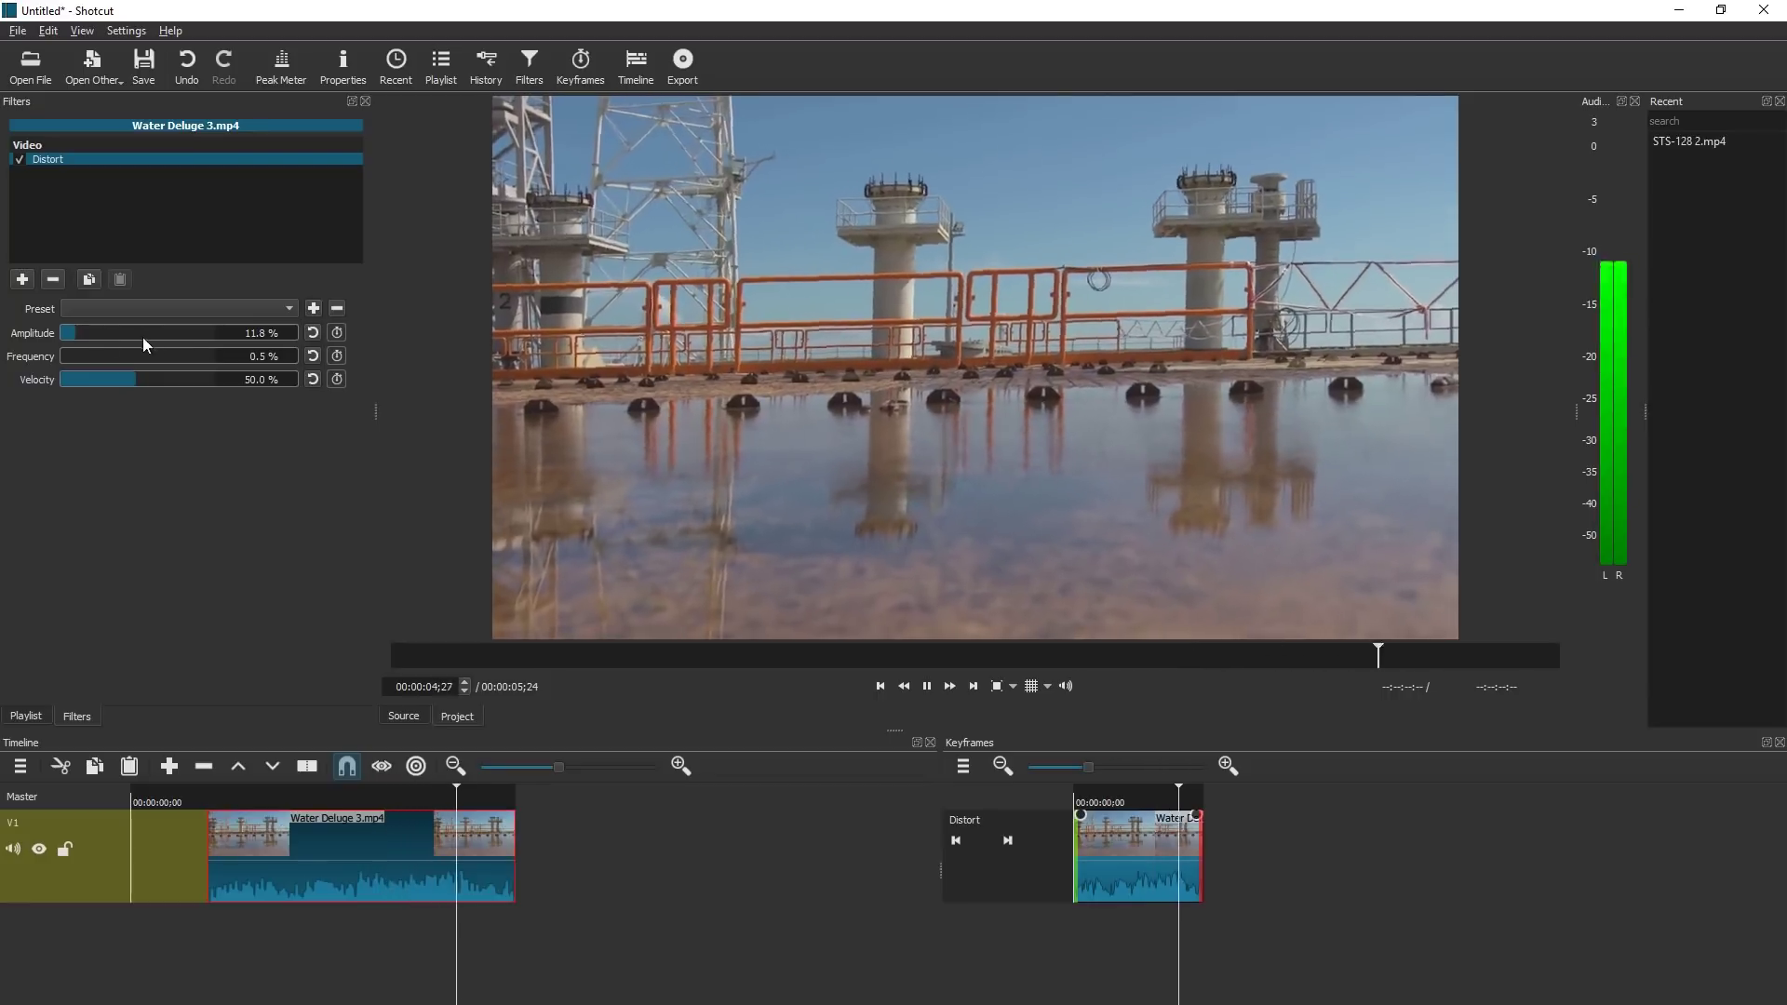
double_click(250, 333)
type("1")
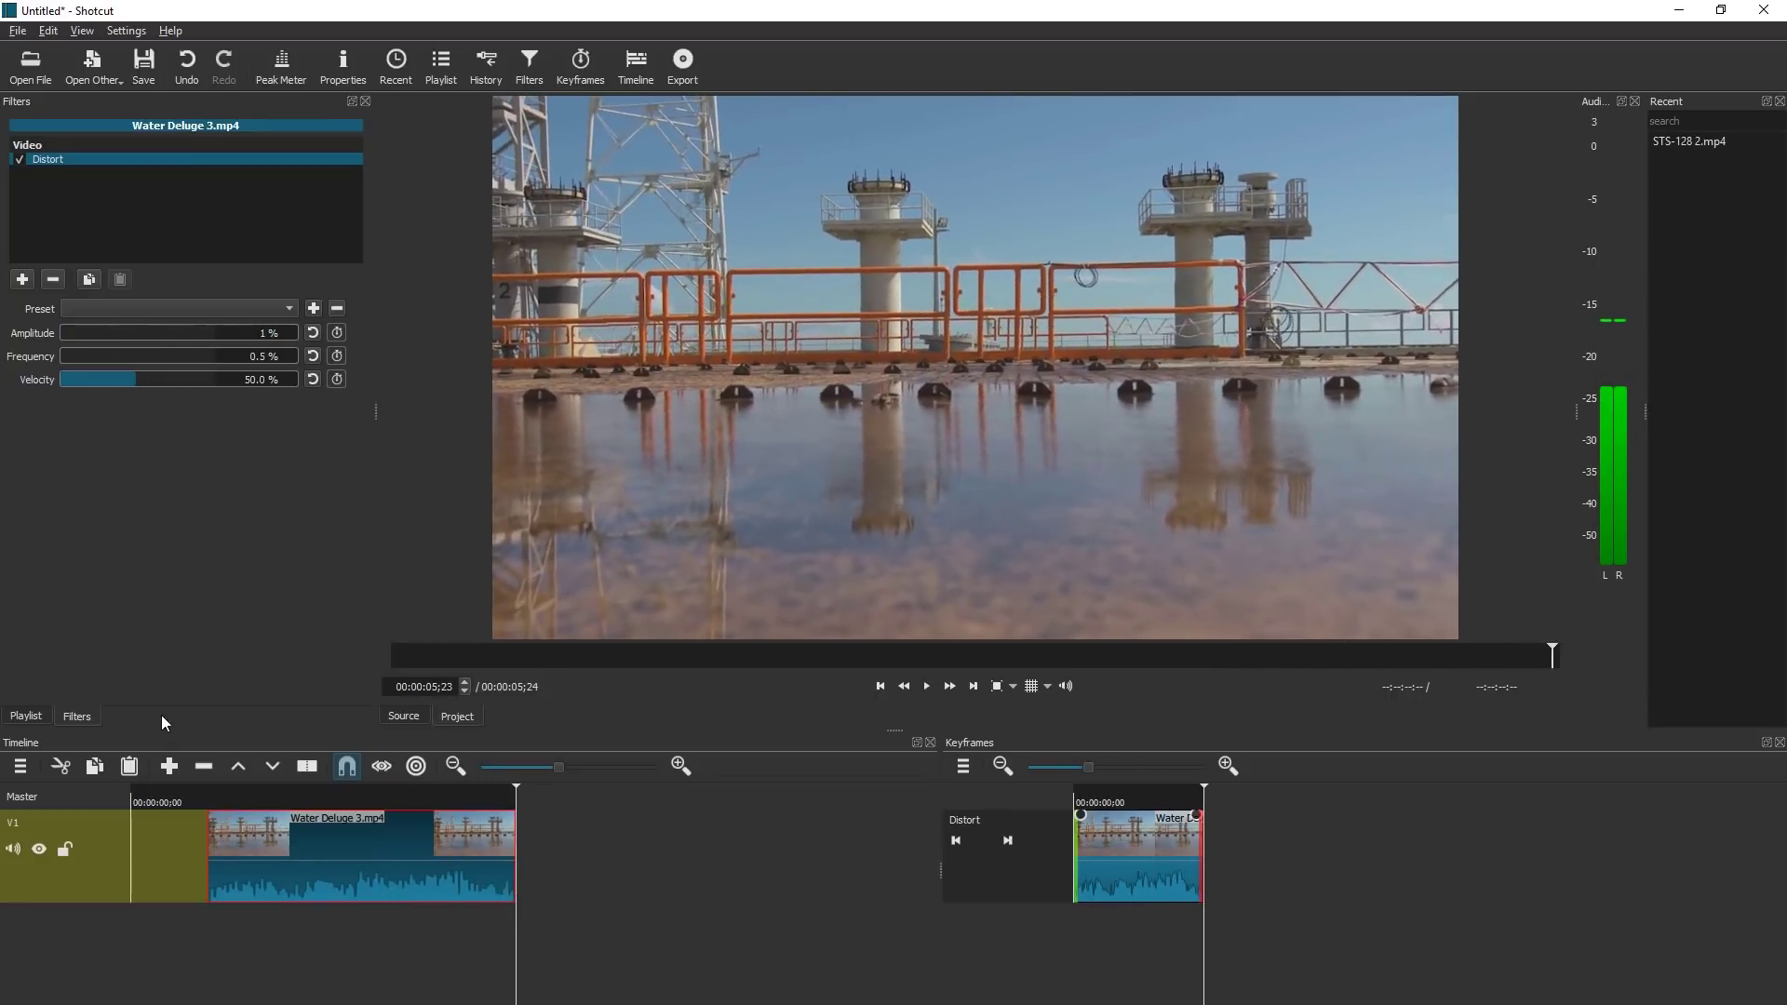
Remove the empty gap before Water Deluge 3.mp4 on V1 and play the timeline.
left_click(207, 799)
right_click(177, 846)
left_click(197, 860)
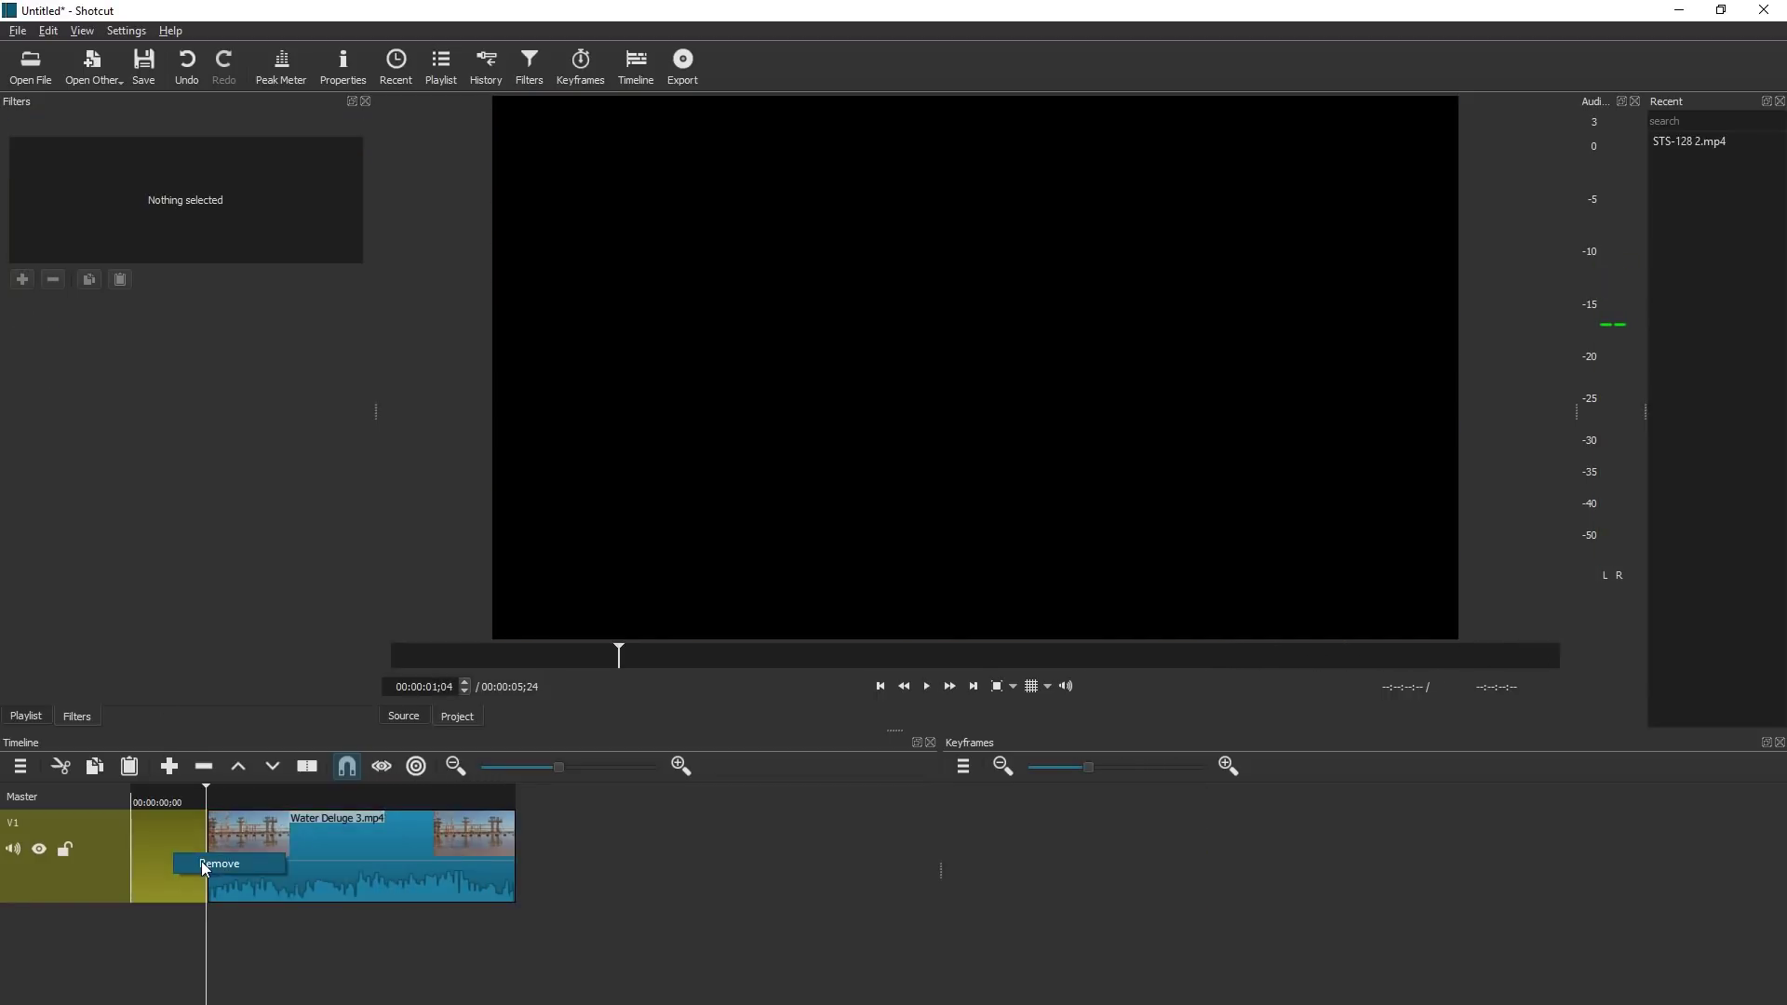
key("space")
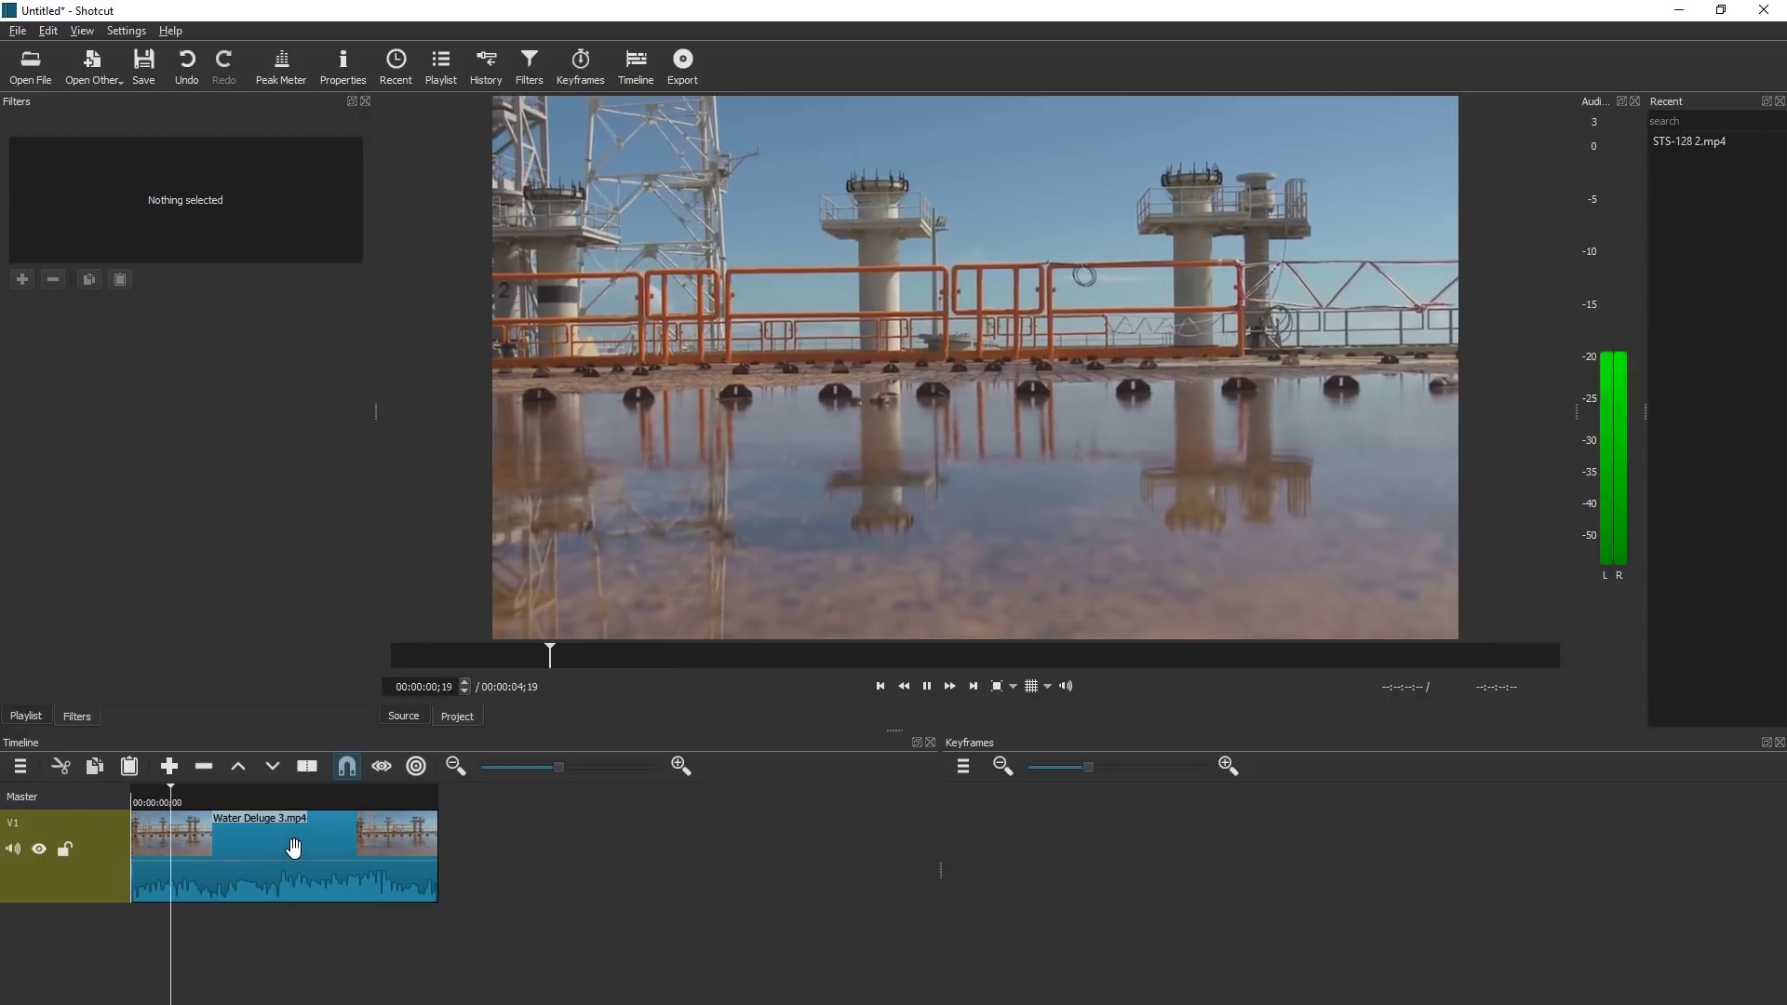
Set the Distort Velocity of Water Deluge 3.mp4 to 13.5% and replay the clip from near its start.
left_click(246, 887)
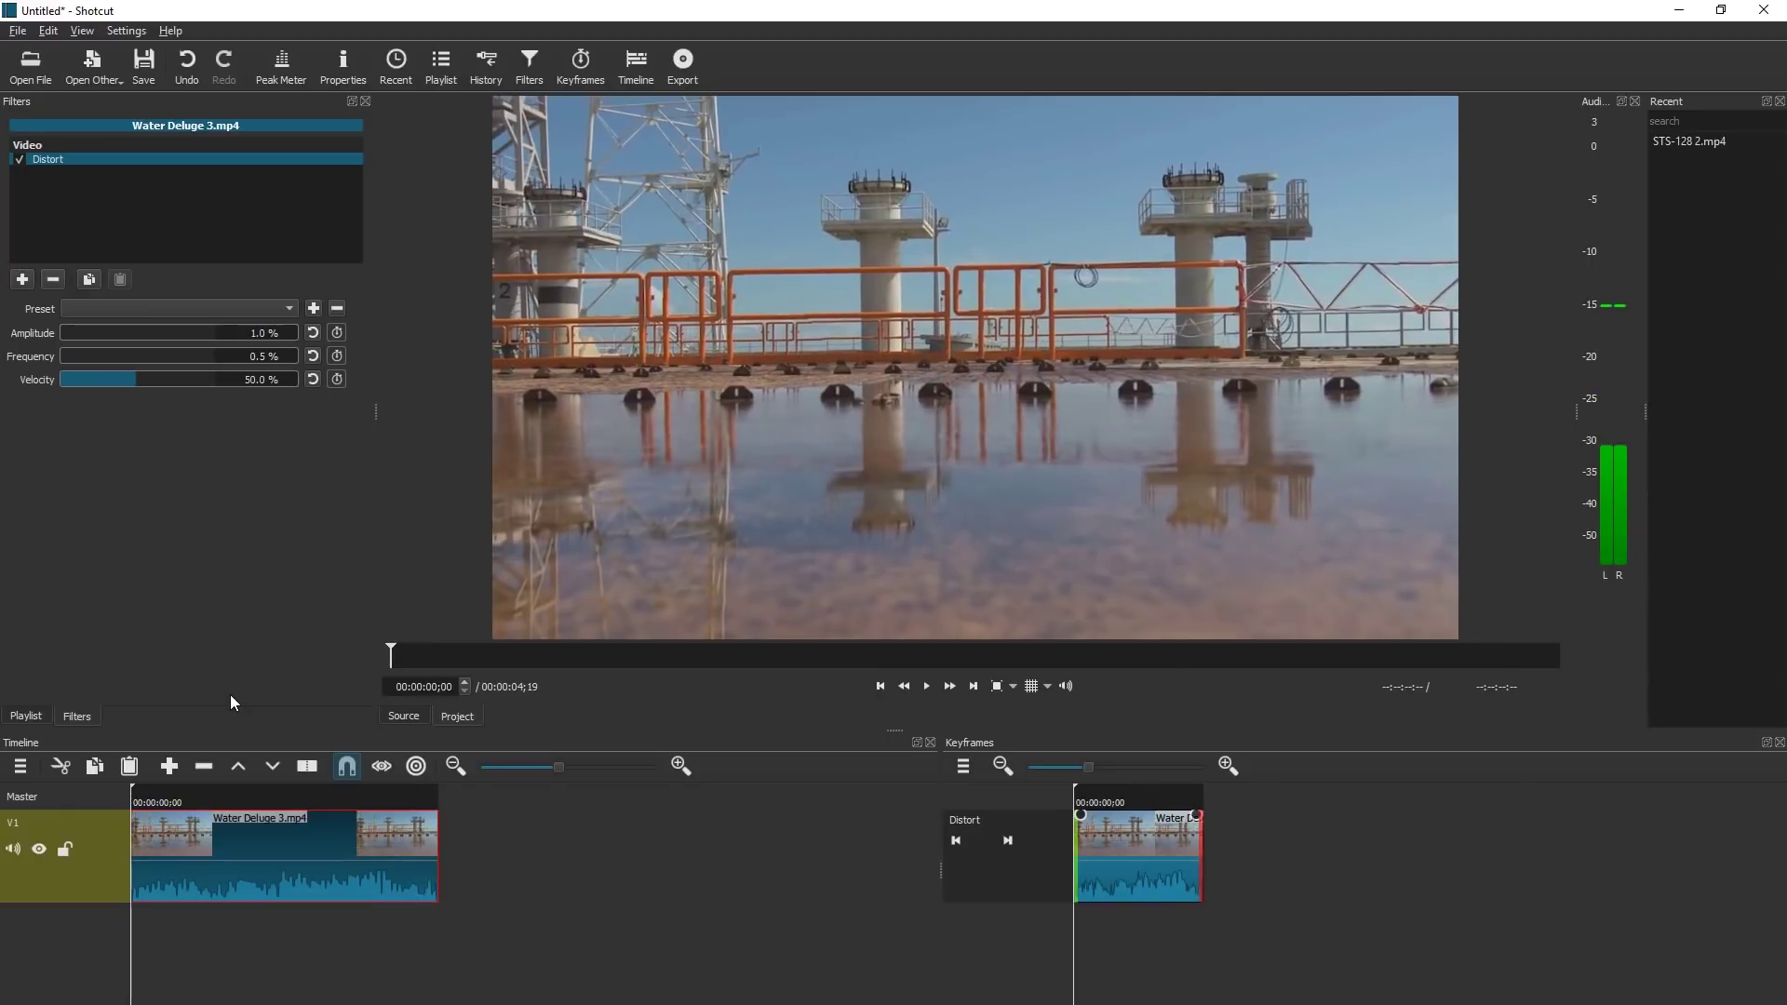
key("space")
left_click_drag(125, 382, 92, 383)
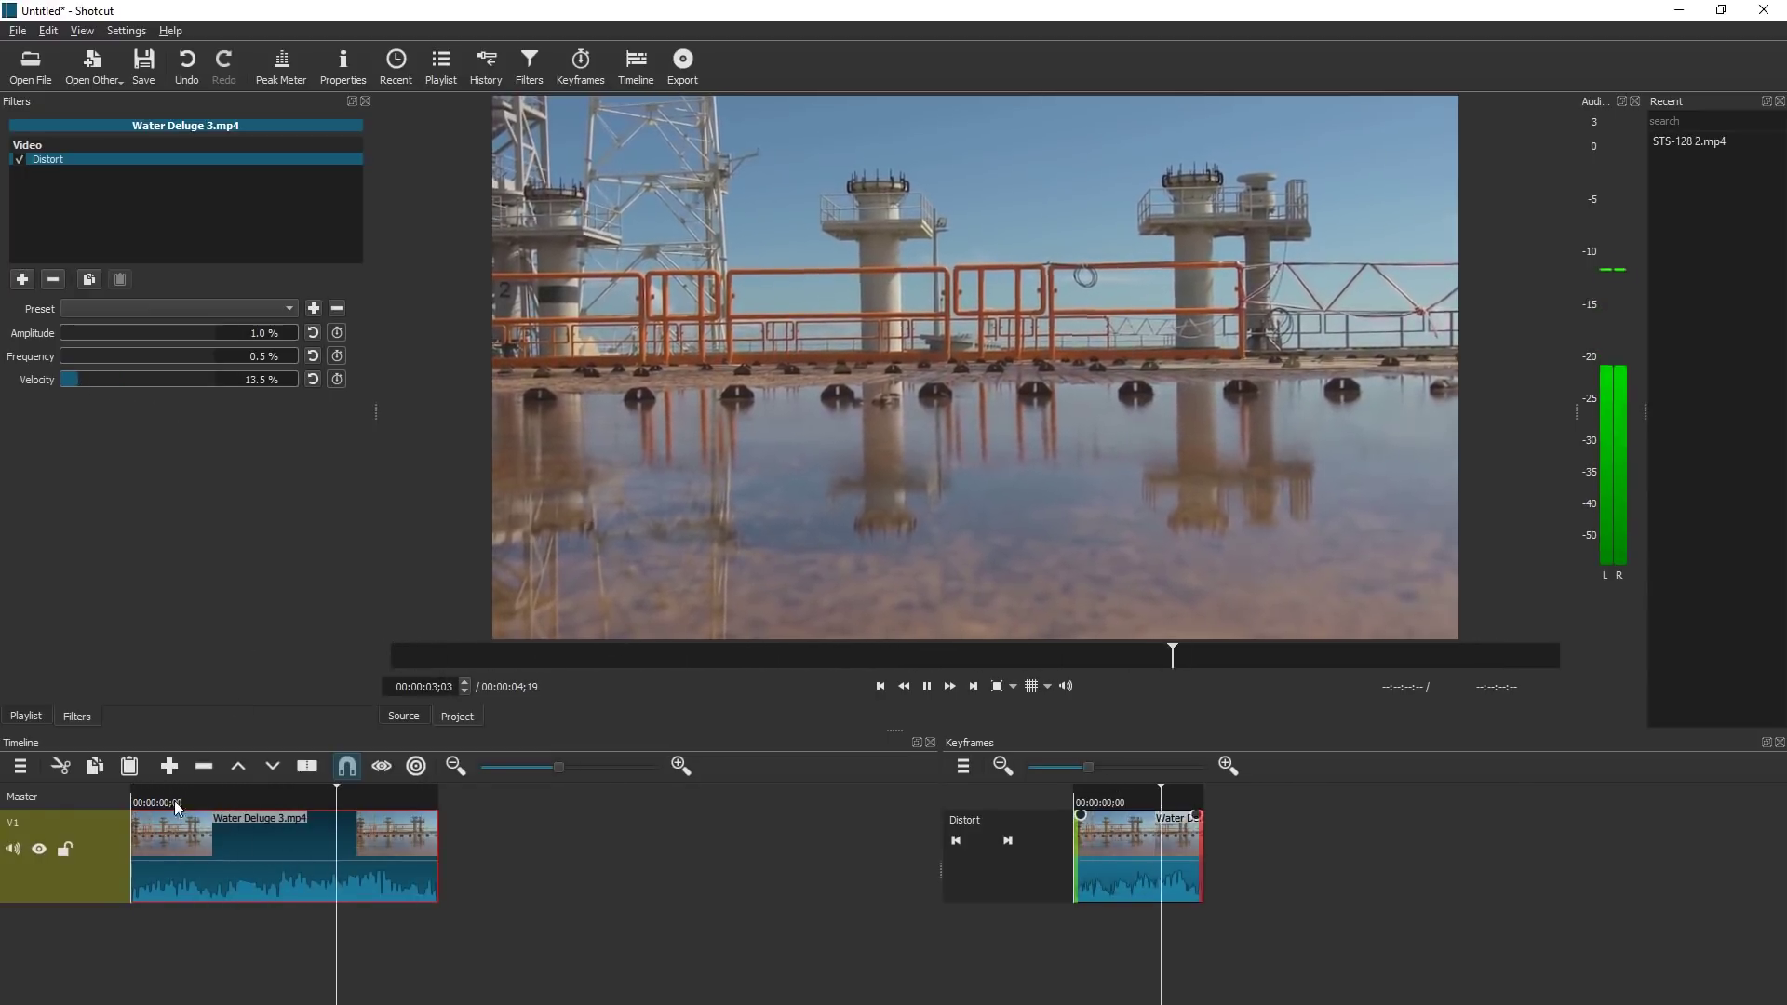
key("space")
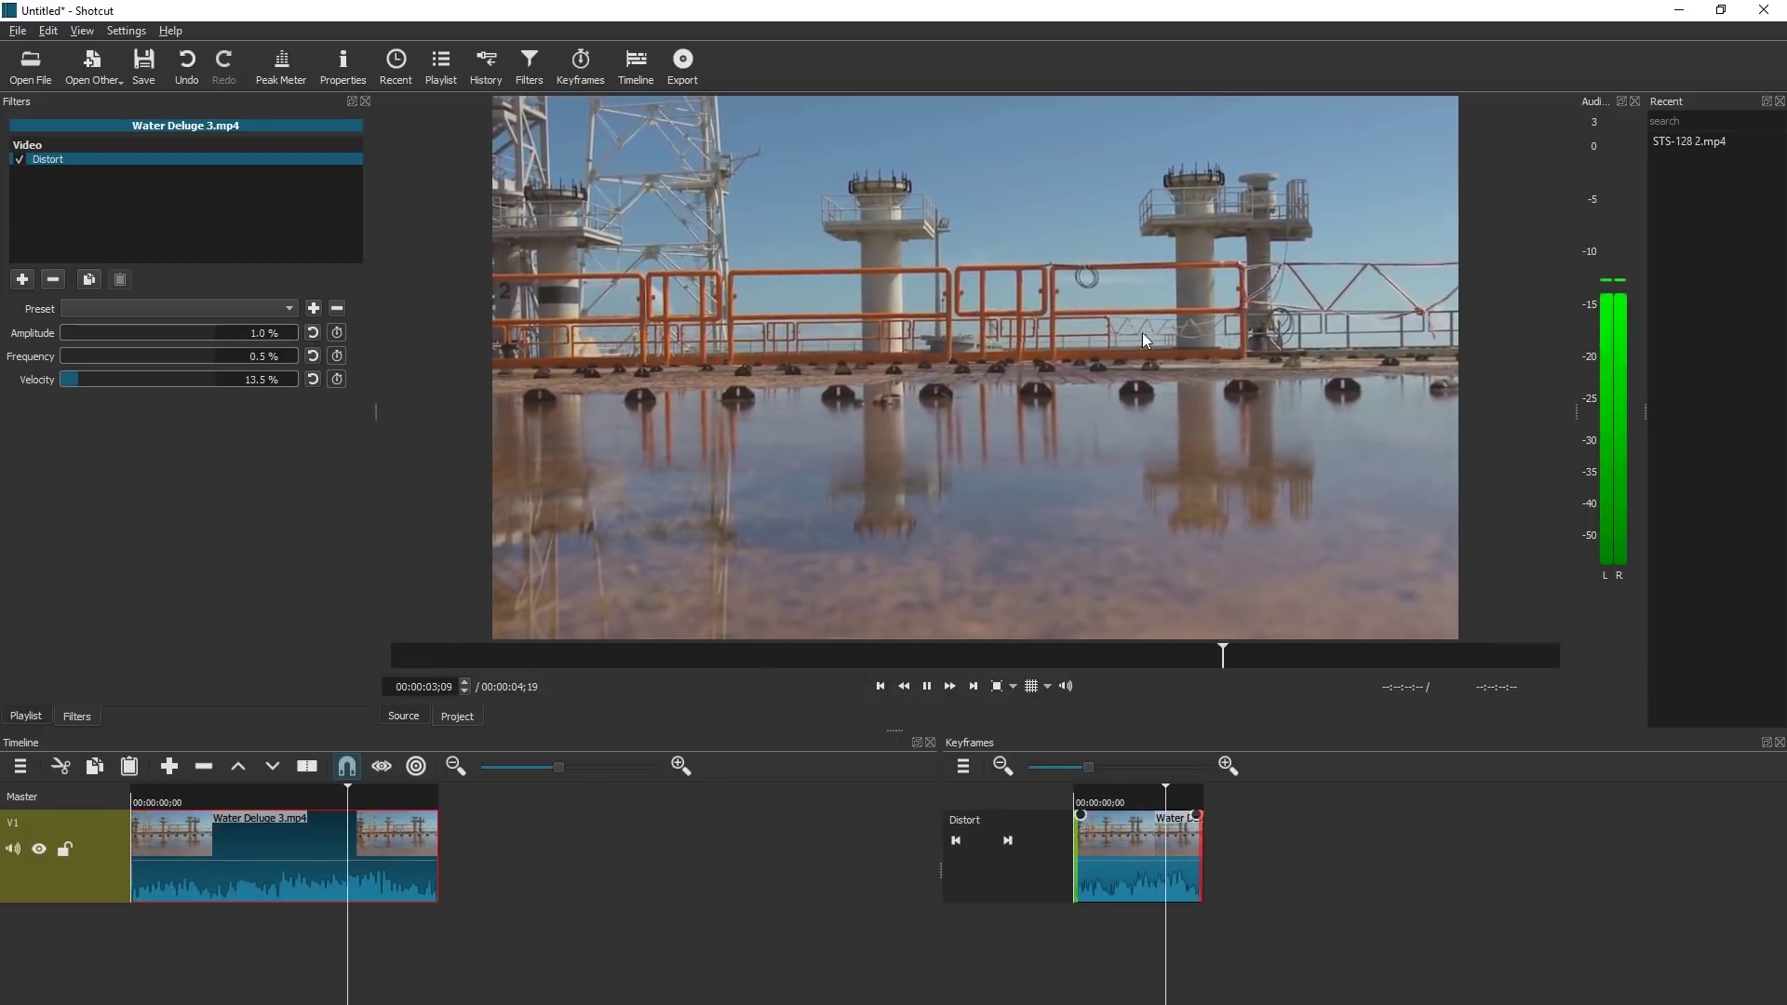
left_click(150, 793)
key("space")
Preview the Distort Frequency at 100%, reduce it to 45.9%, and replay the clip.
left_click_drag(93, 355, 338, 395)
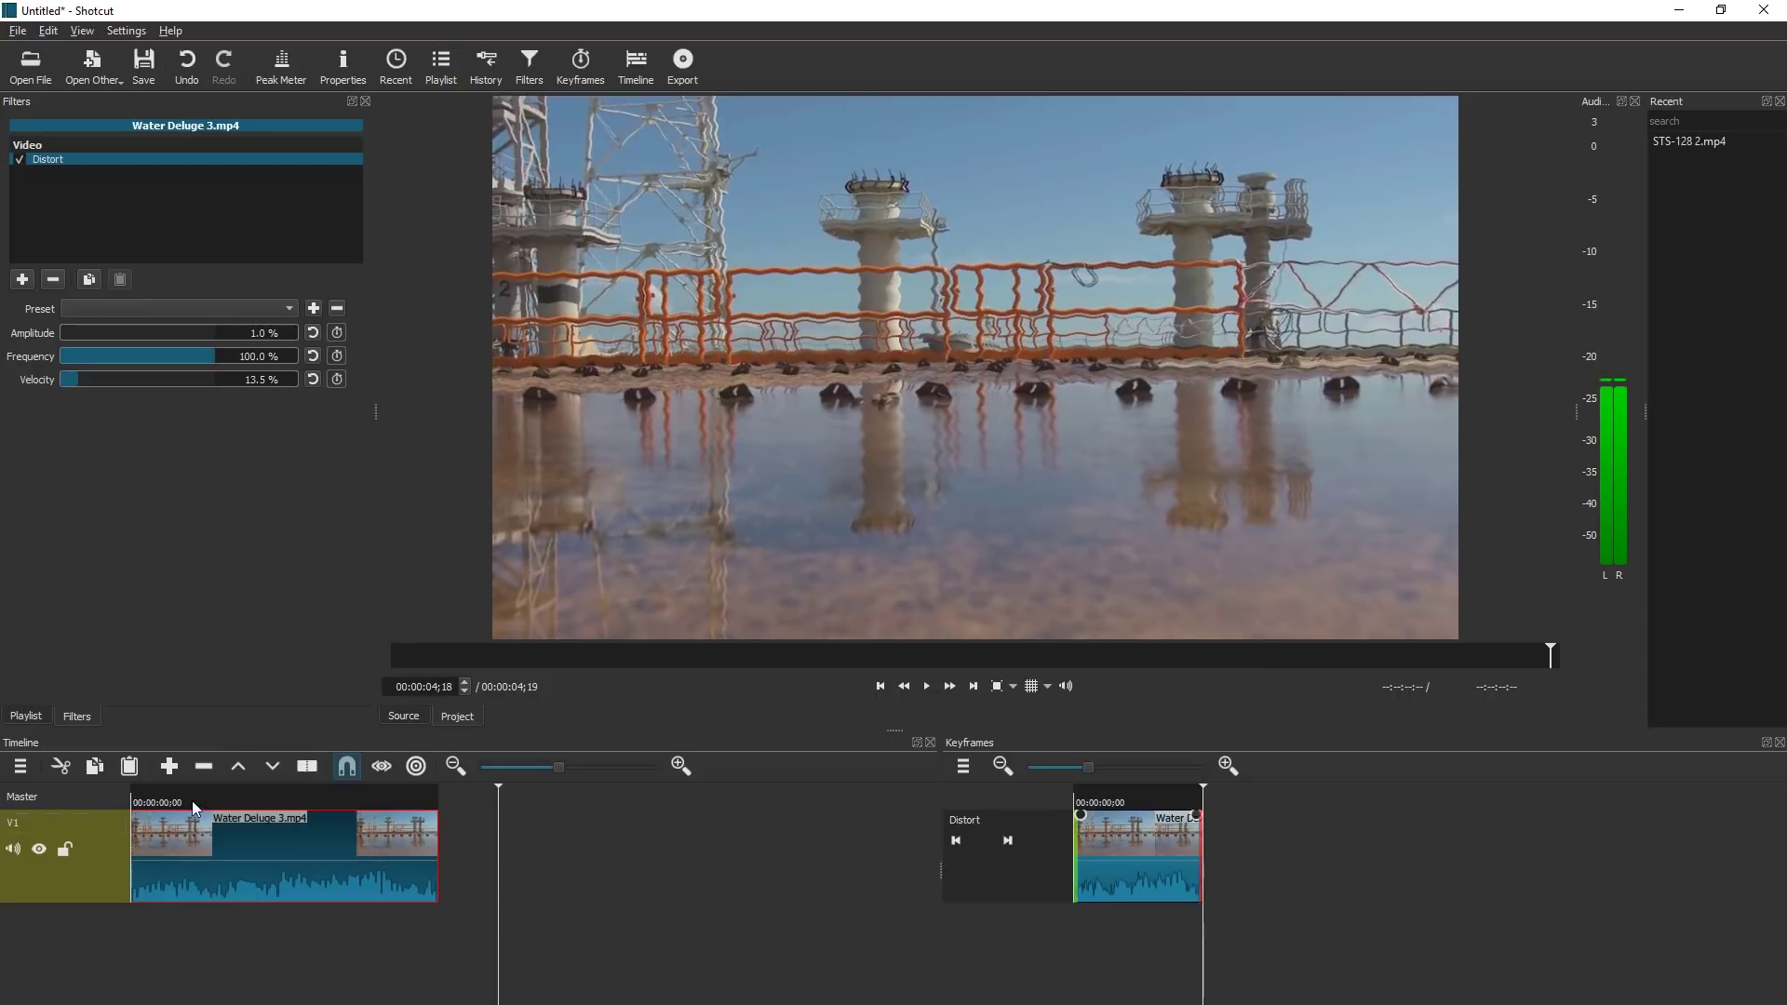
key("space")
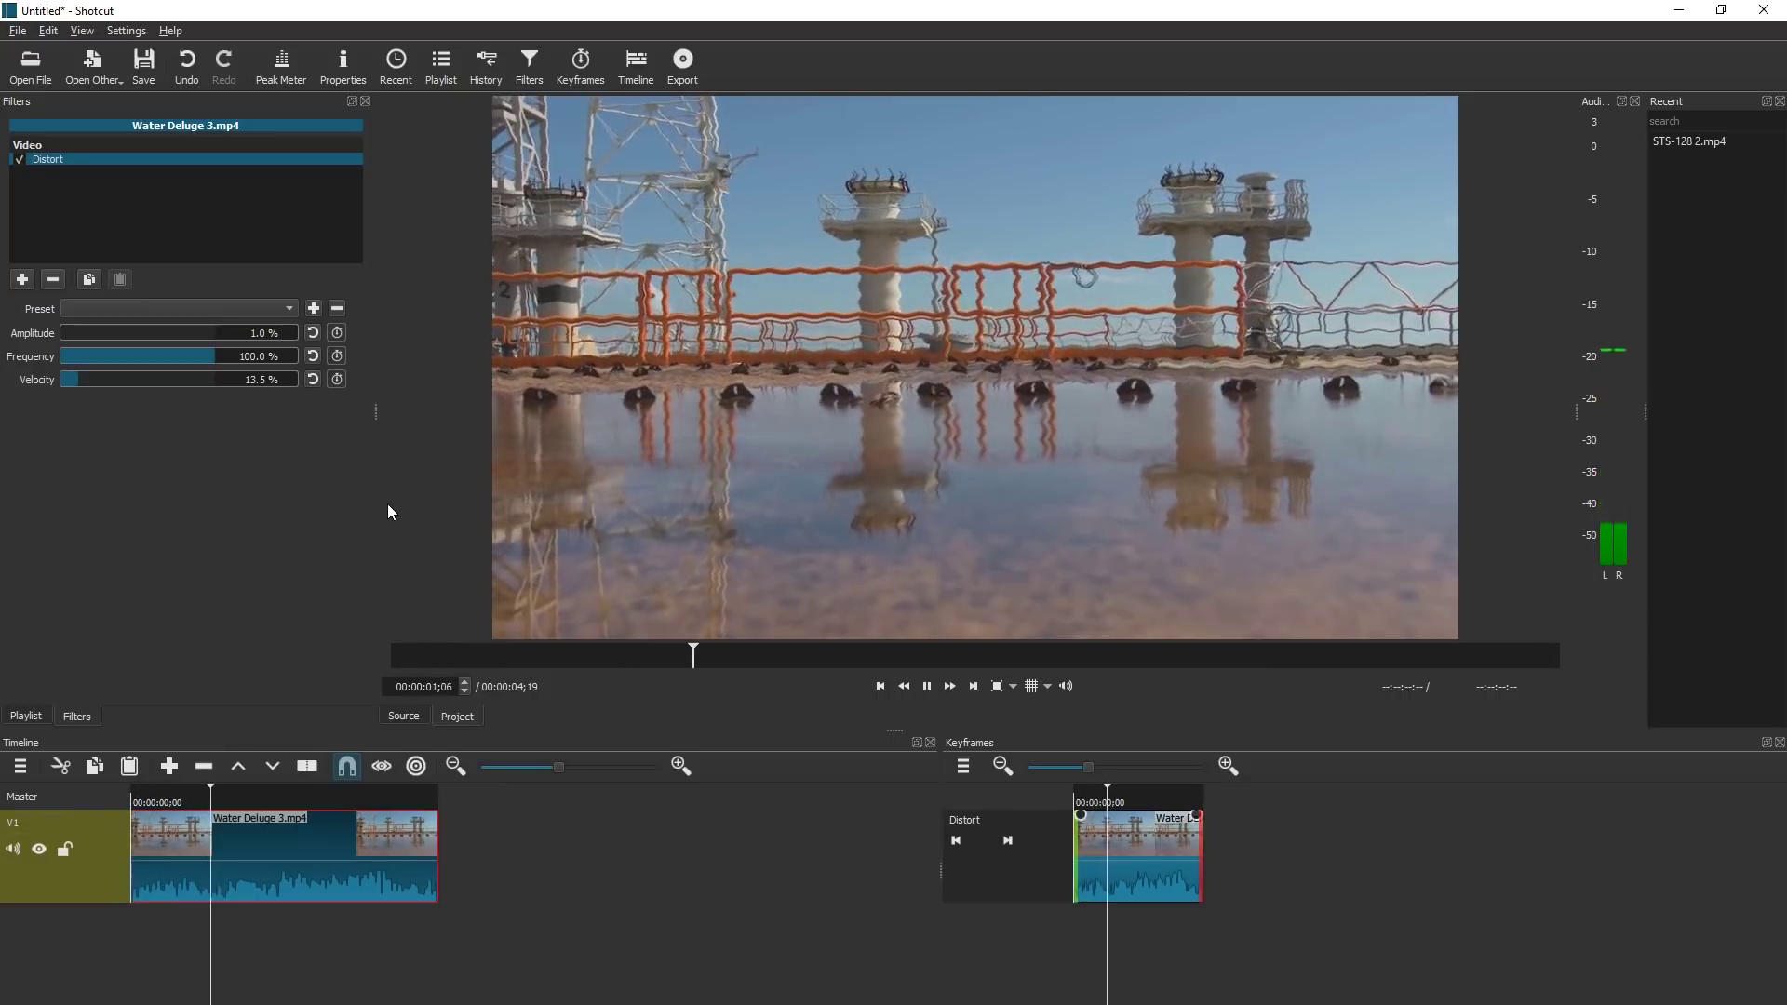
left_click(133, 353)
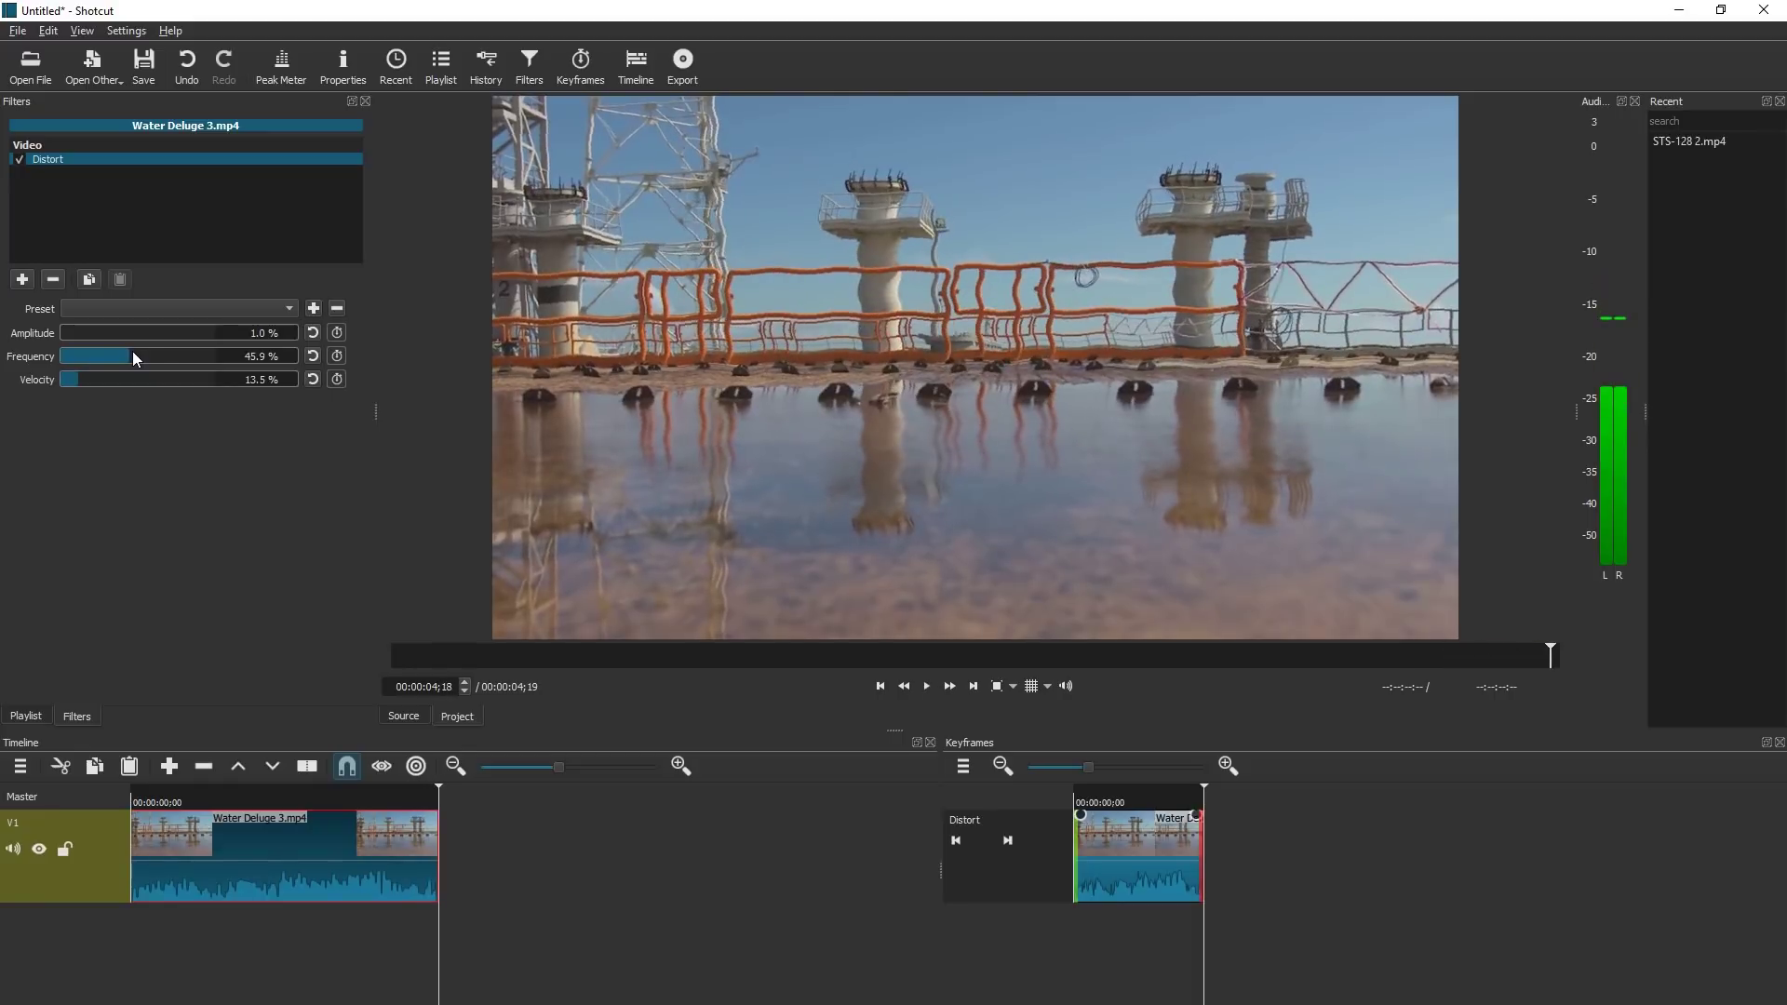
key("space")
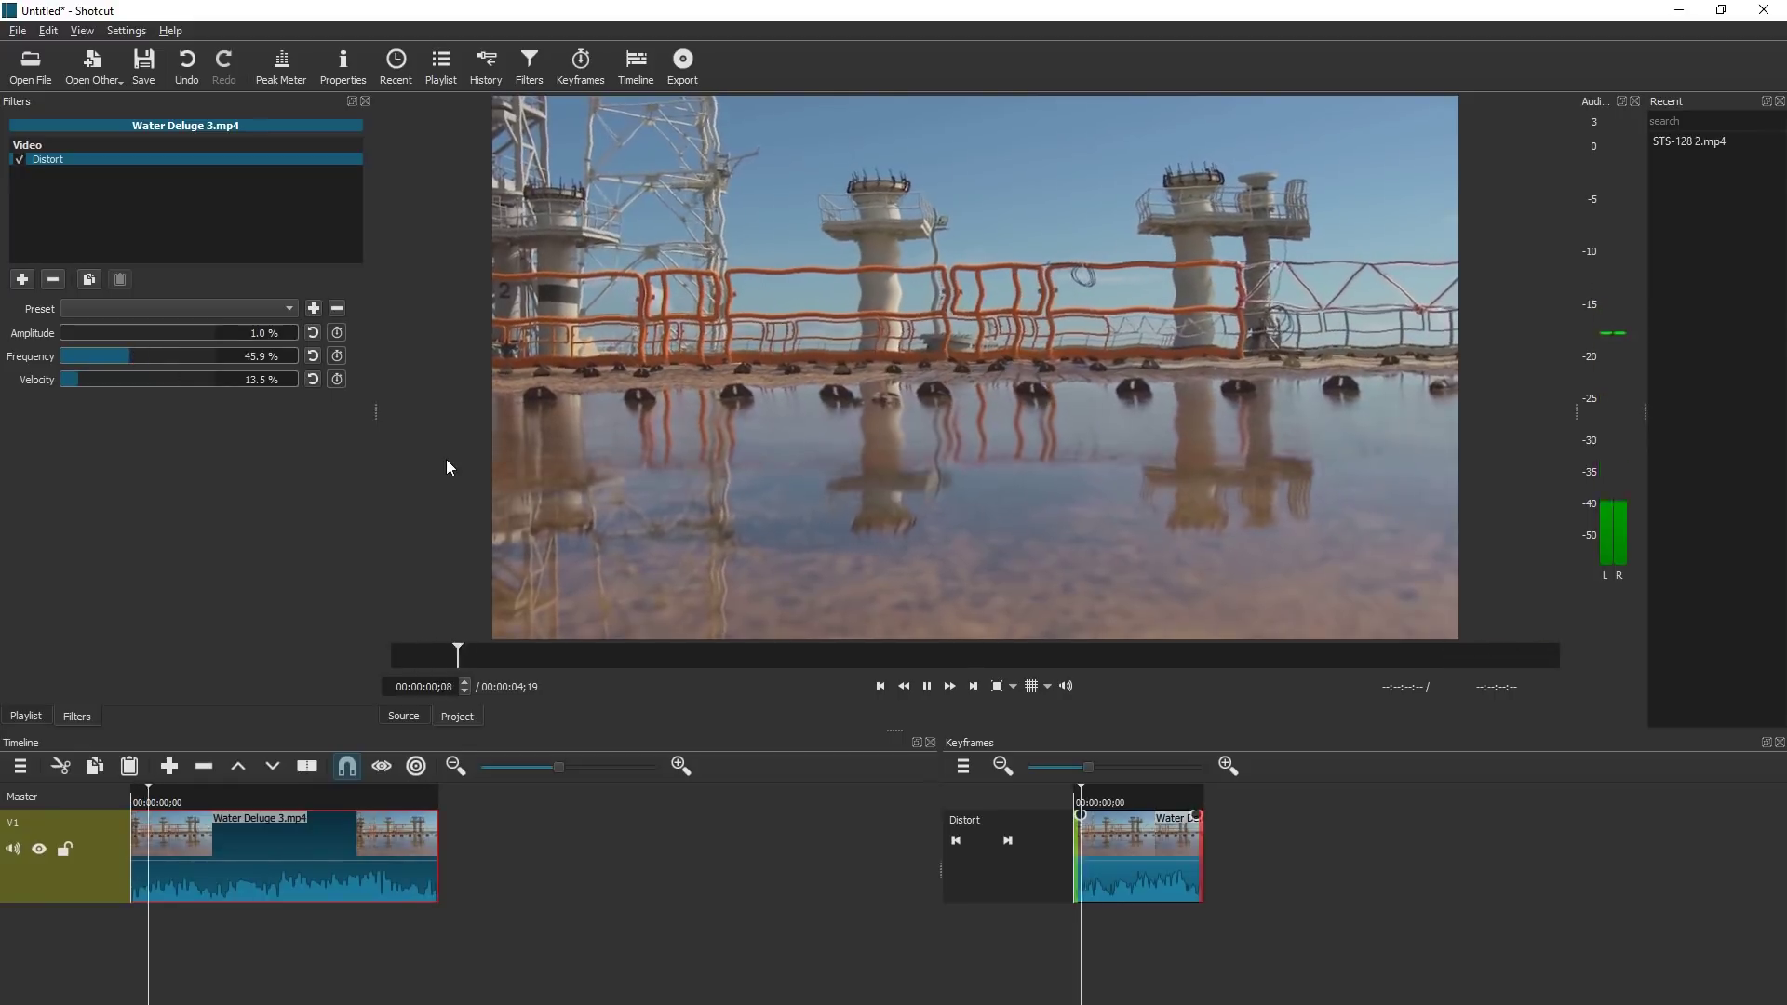
Examine the distorted railing in the magnified preview, and set the preview zoom to 100%.
left_click(1050, 687)
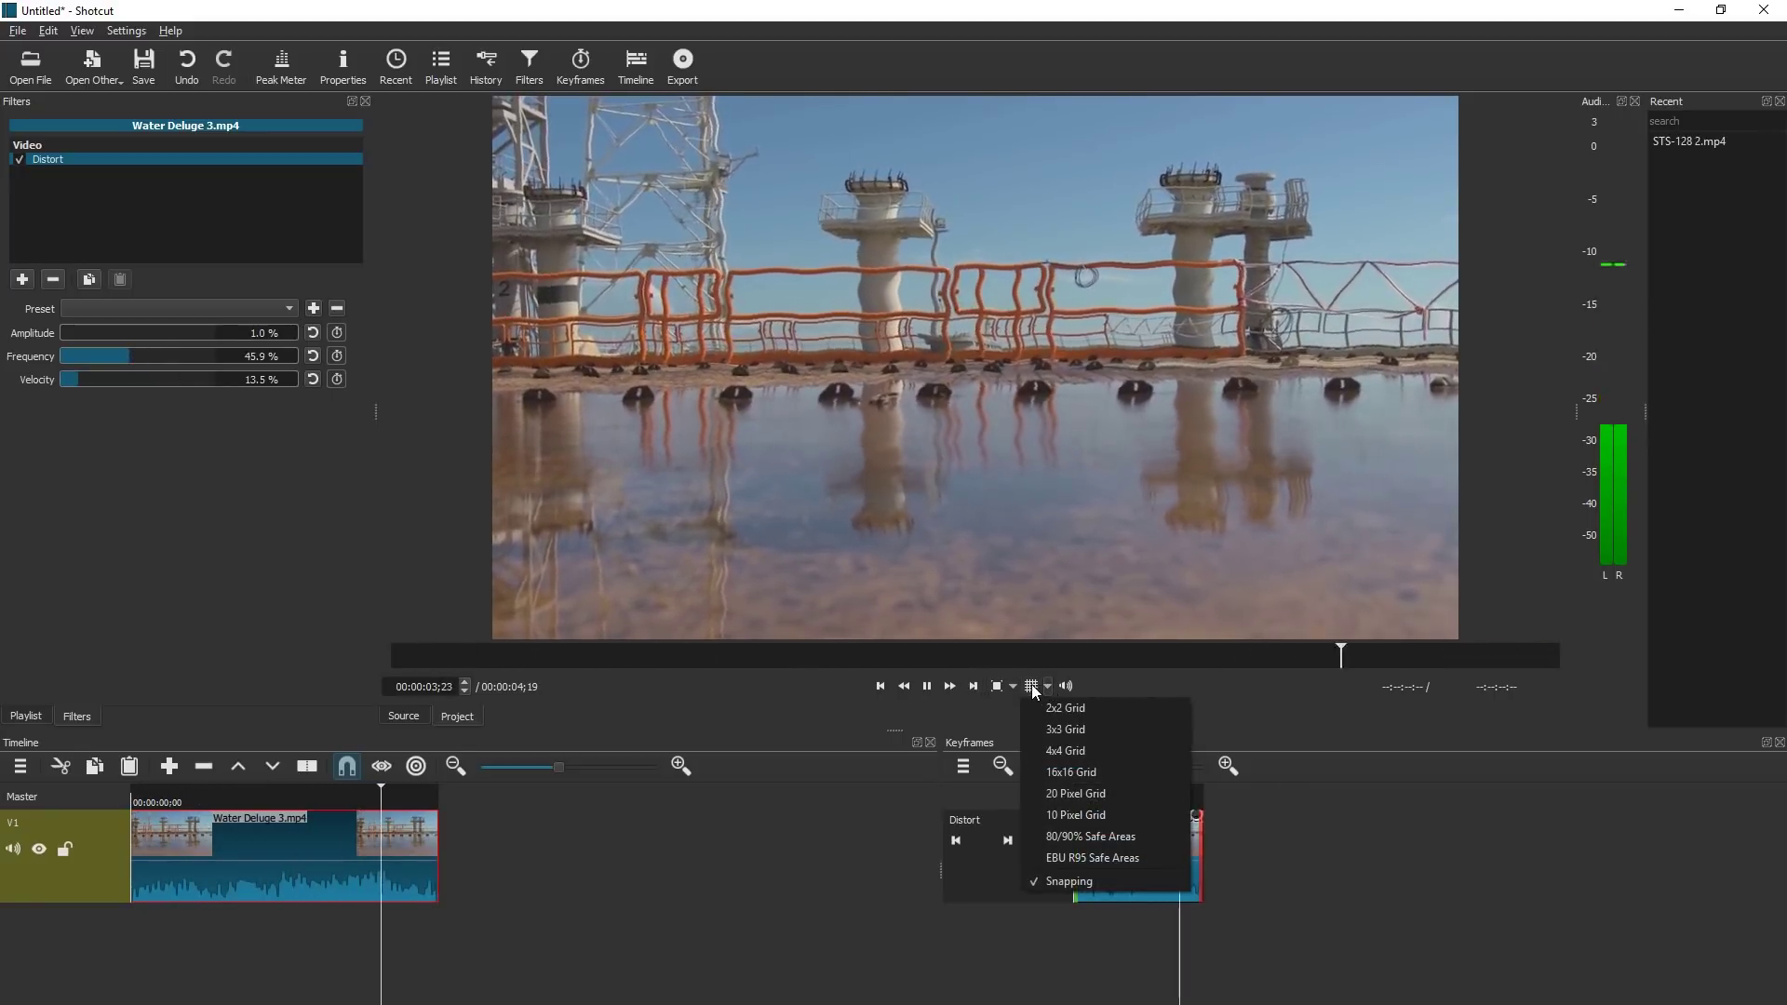
left_click(1013, 687)
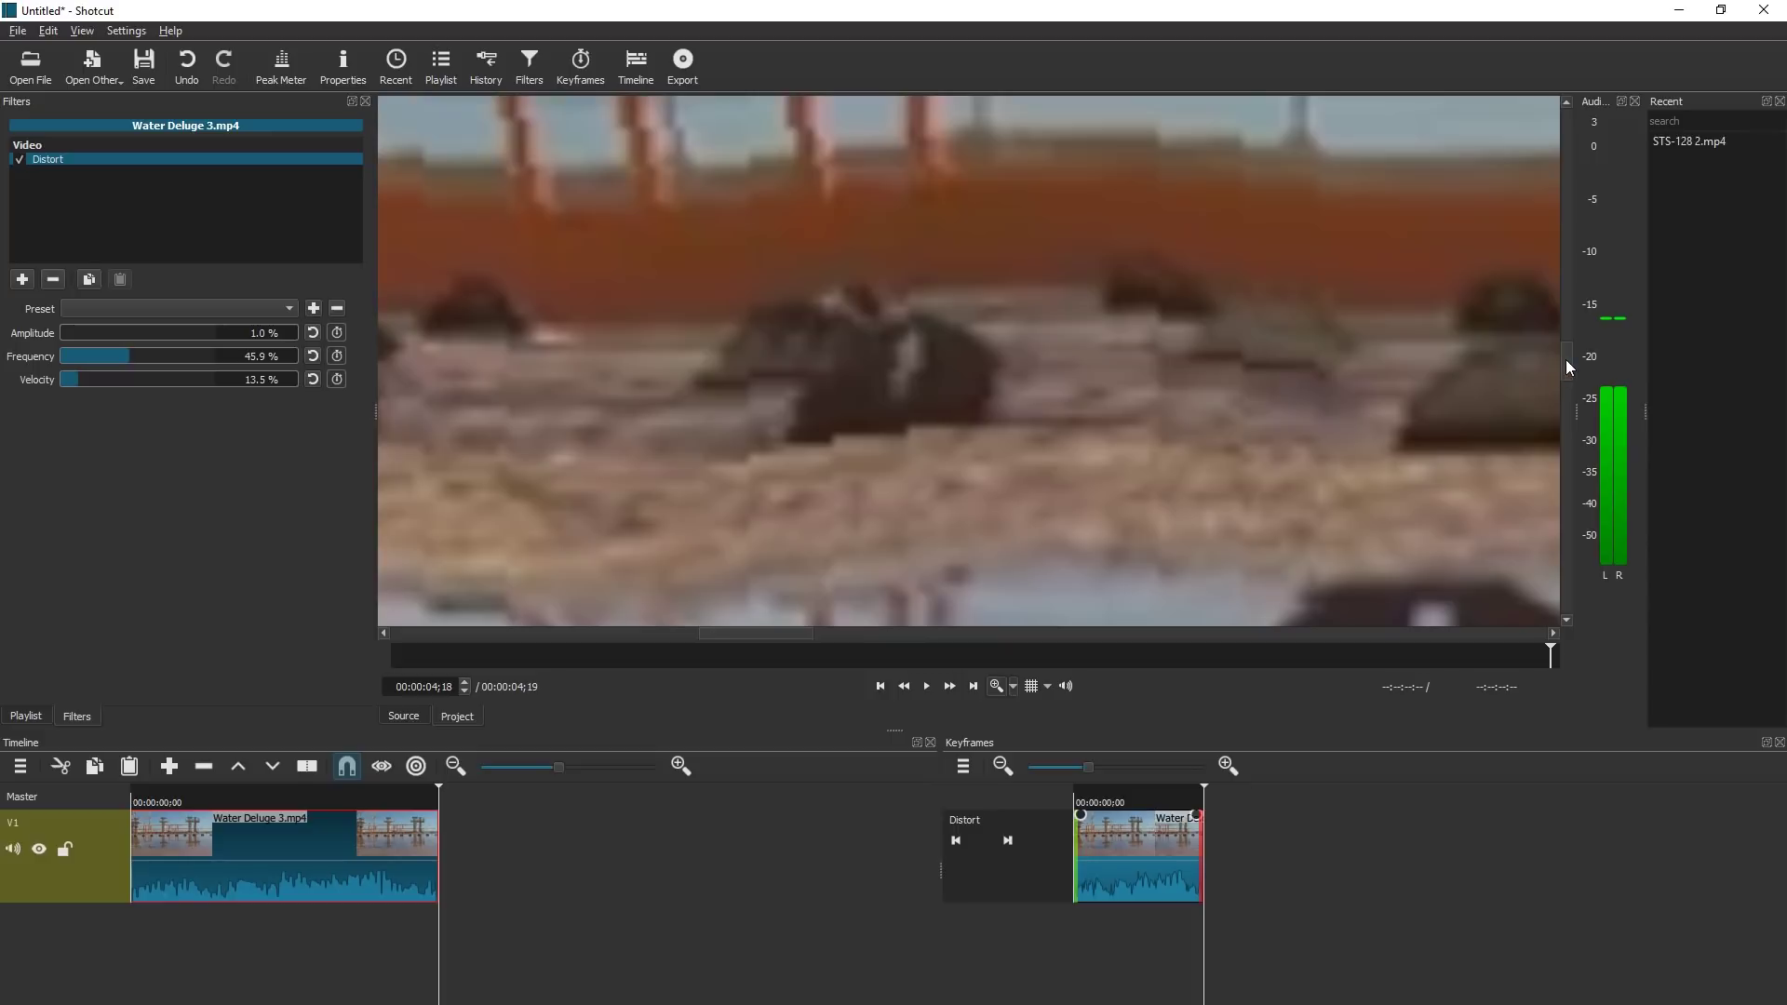
left_click_drag(1567, 363, 1564, 281)
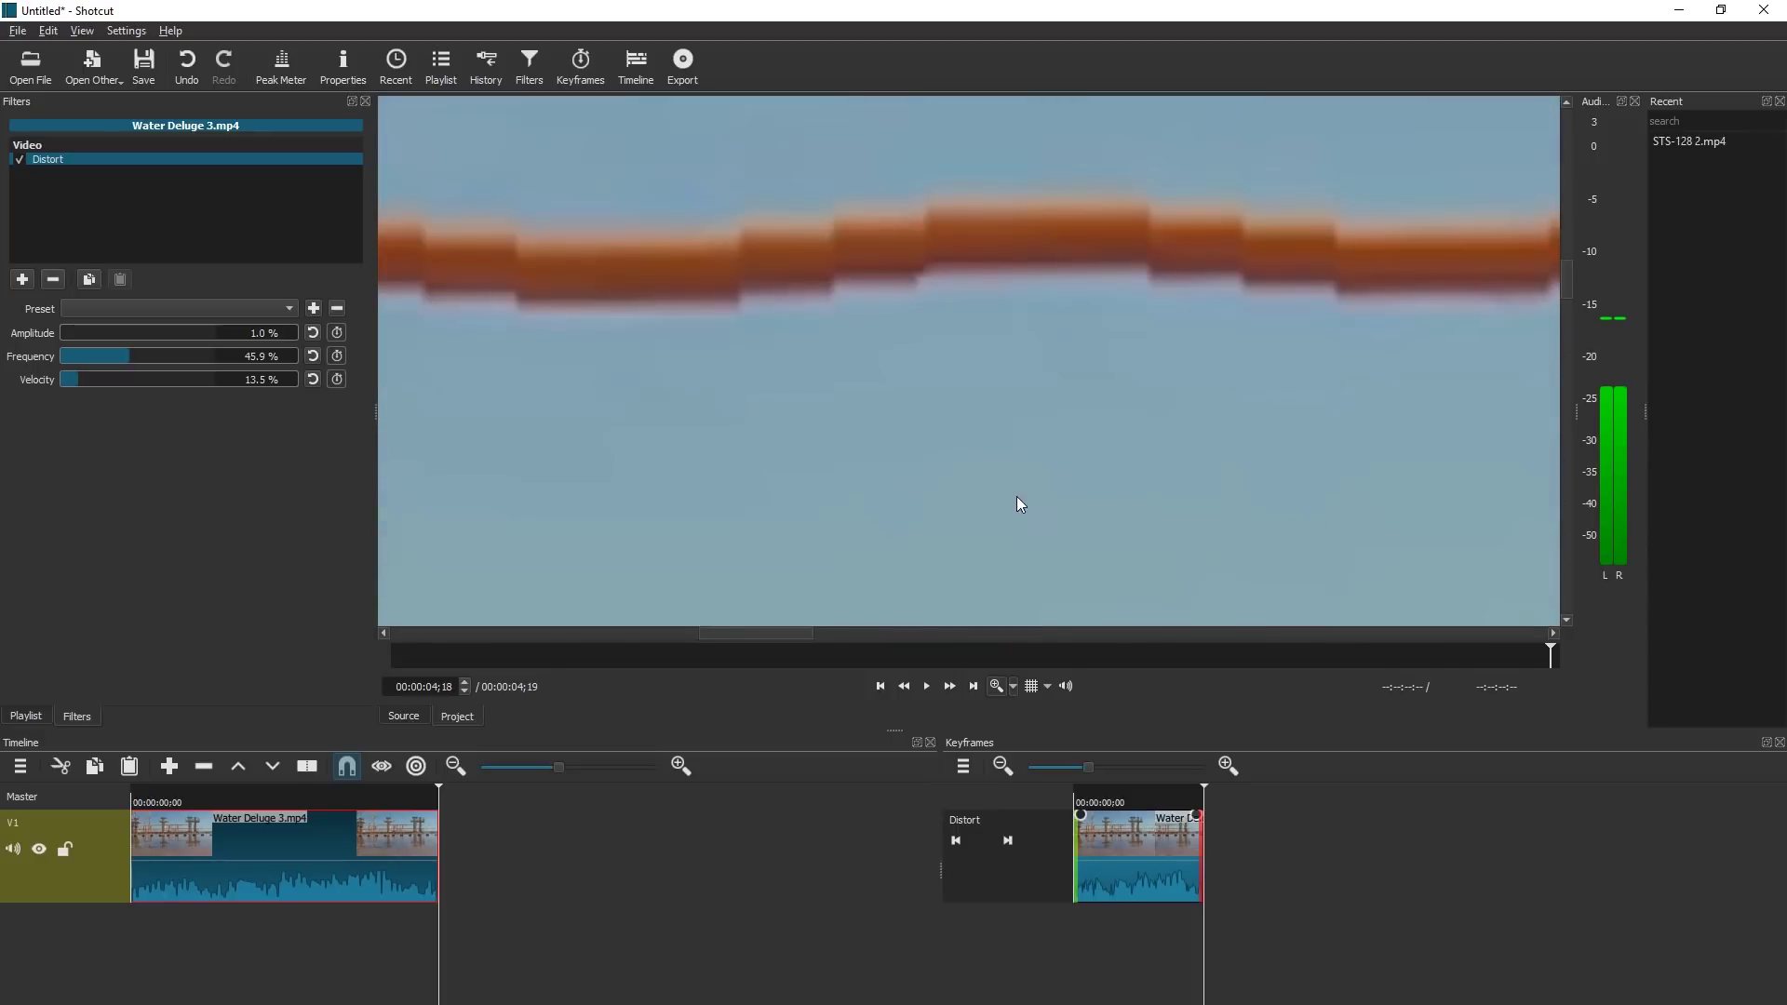
left_click(1012, 693)
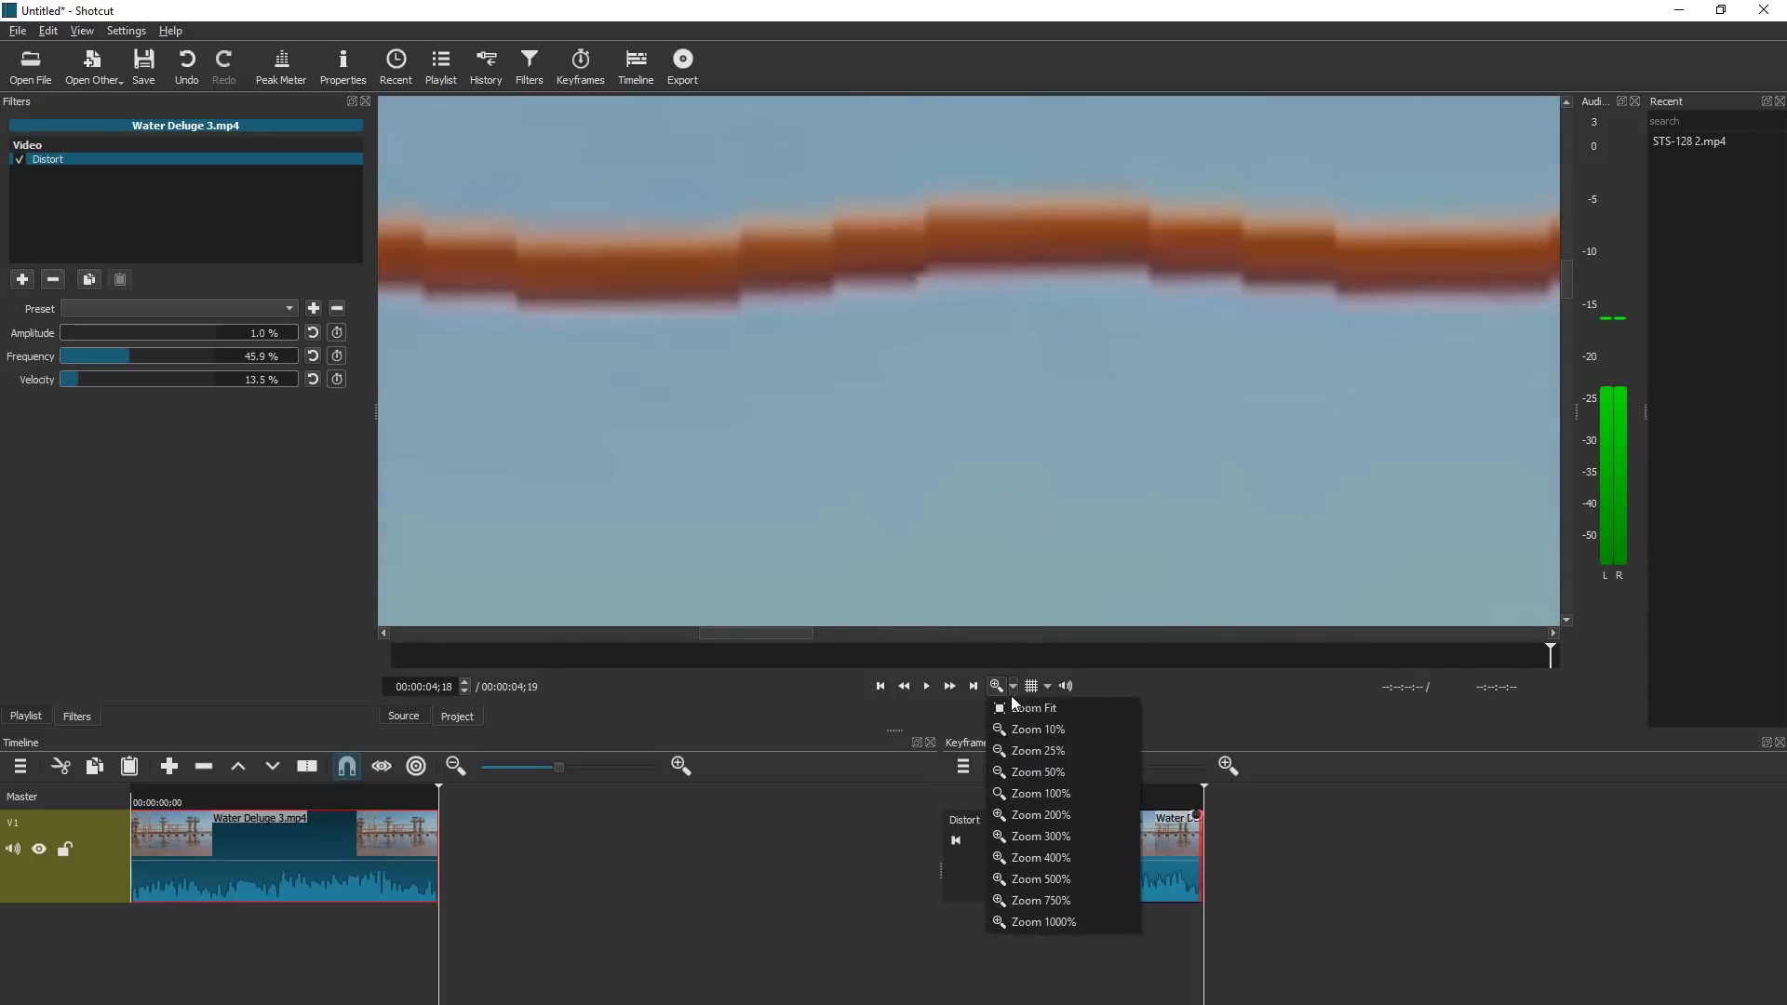
left_click(1073, 793)
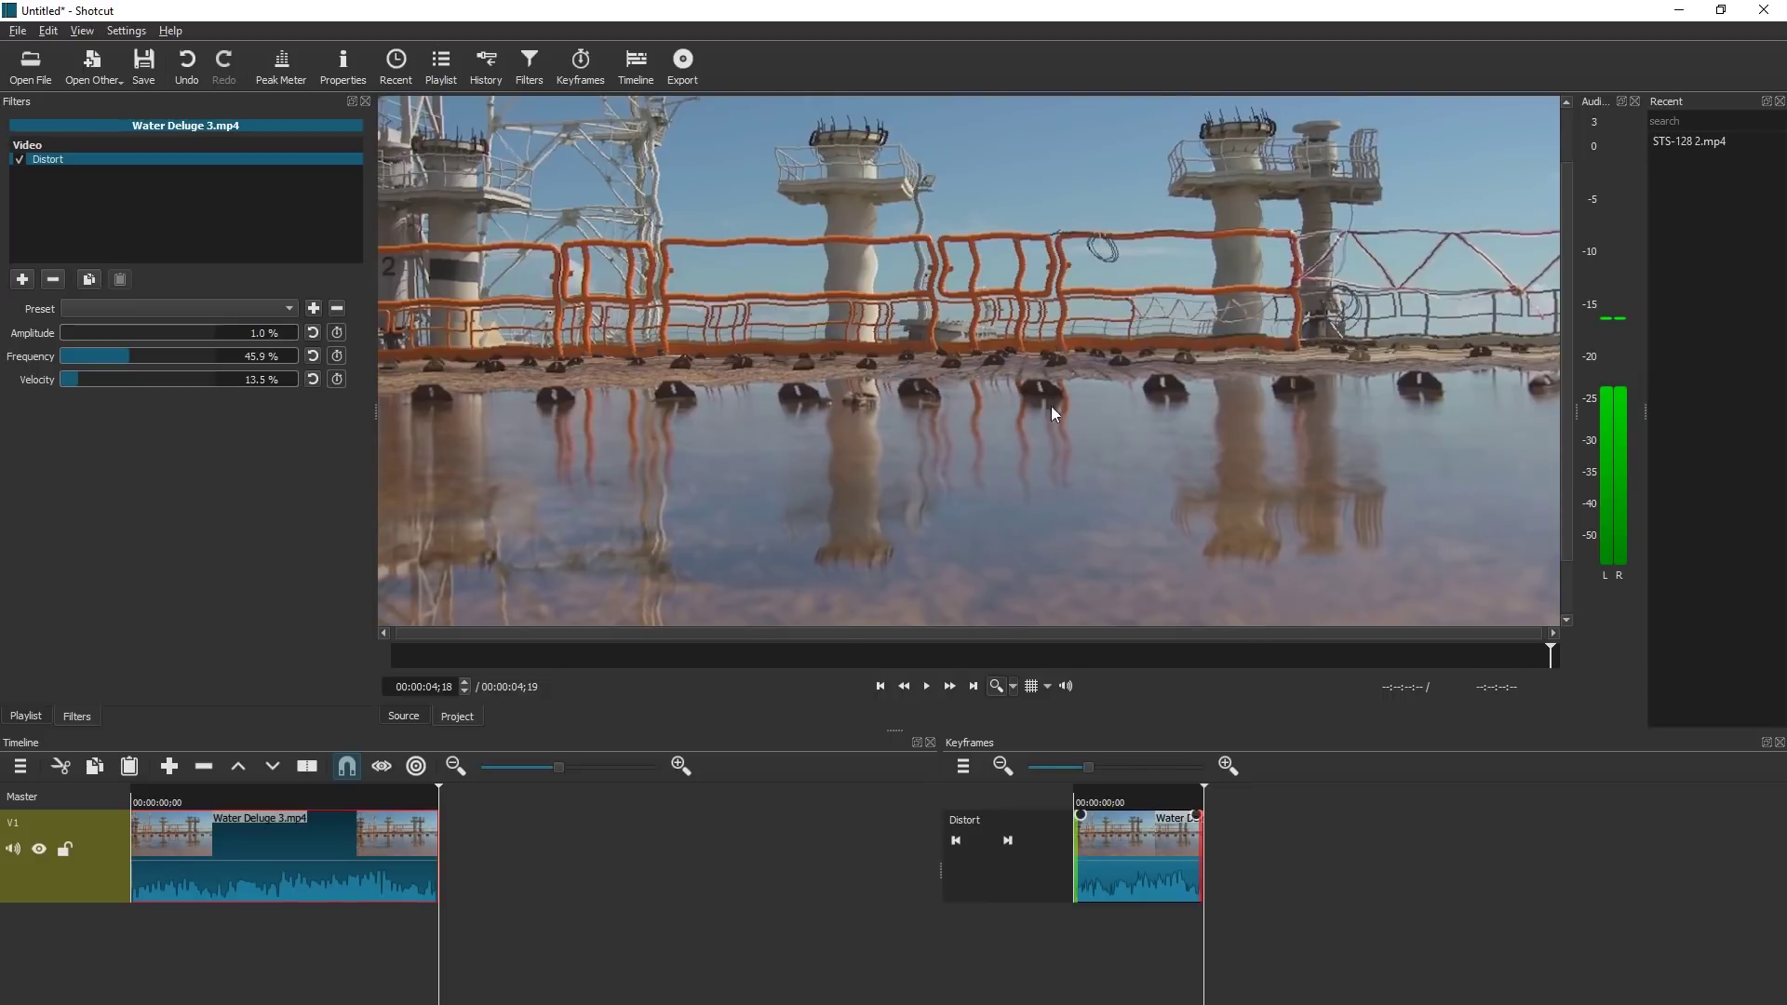
Change the display method to Software (Mesa) and restart Shotcut.
left_click(126, 31)
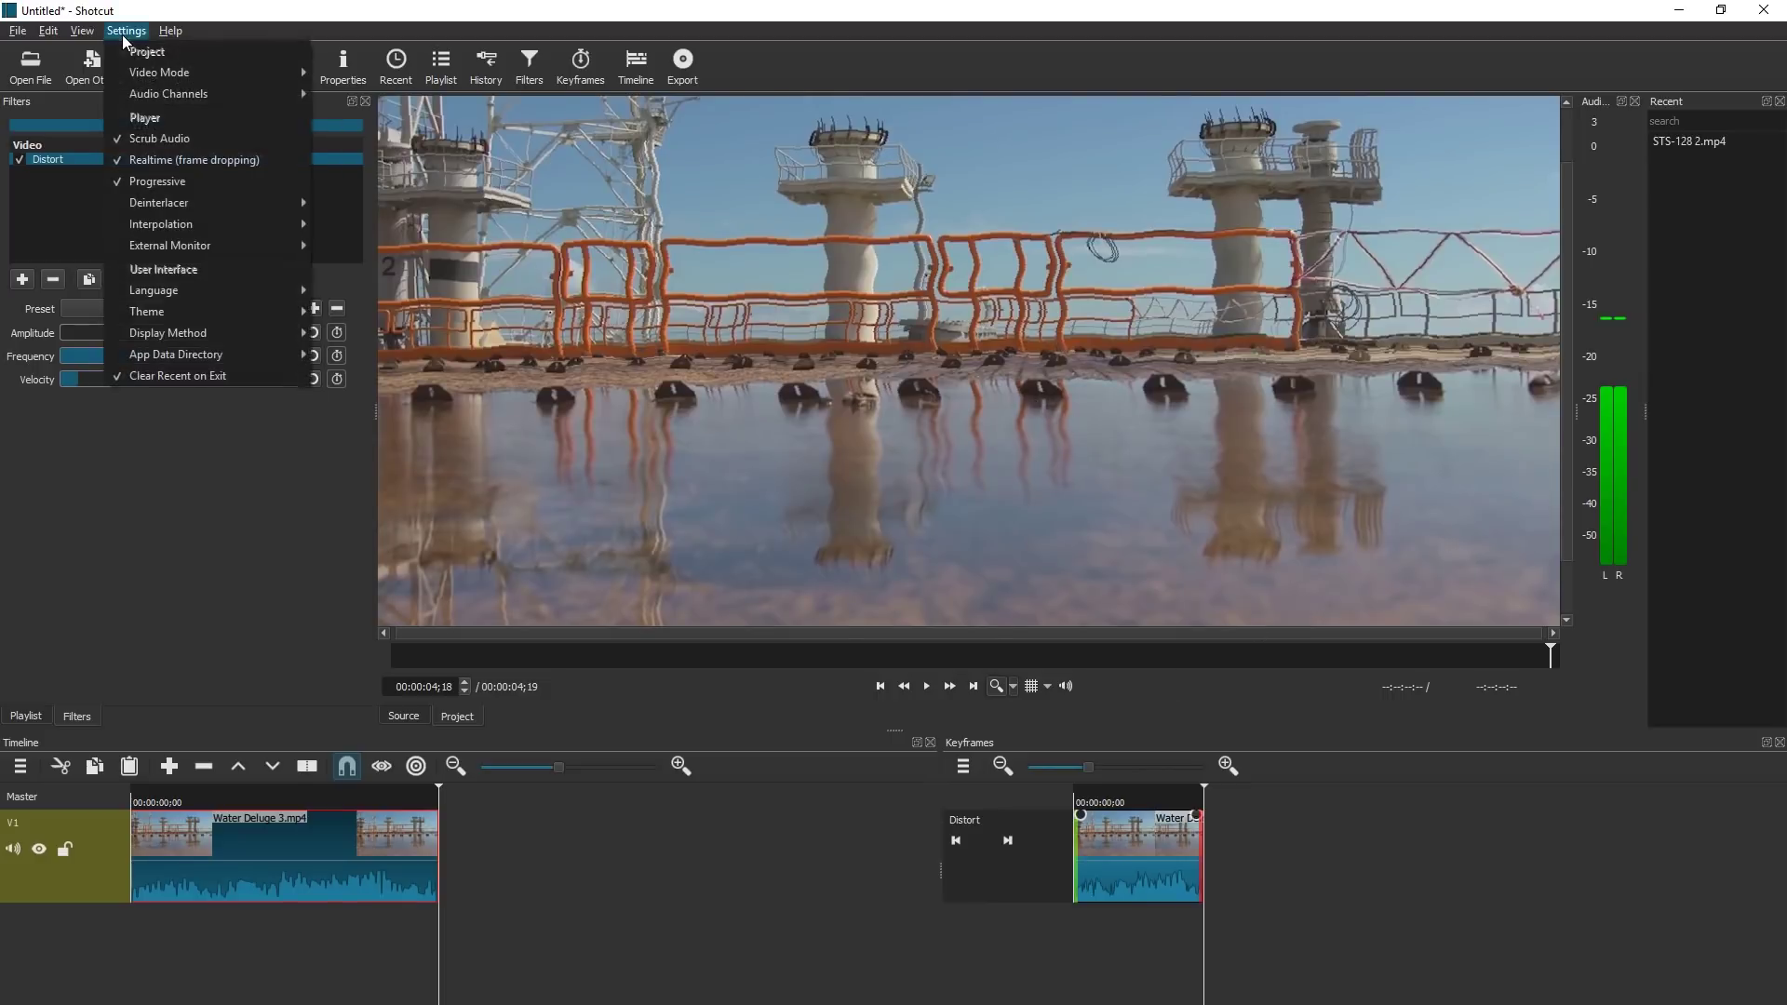
mouse_move(199, 337)
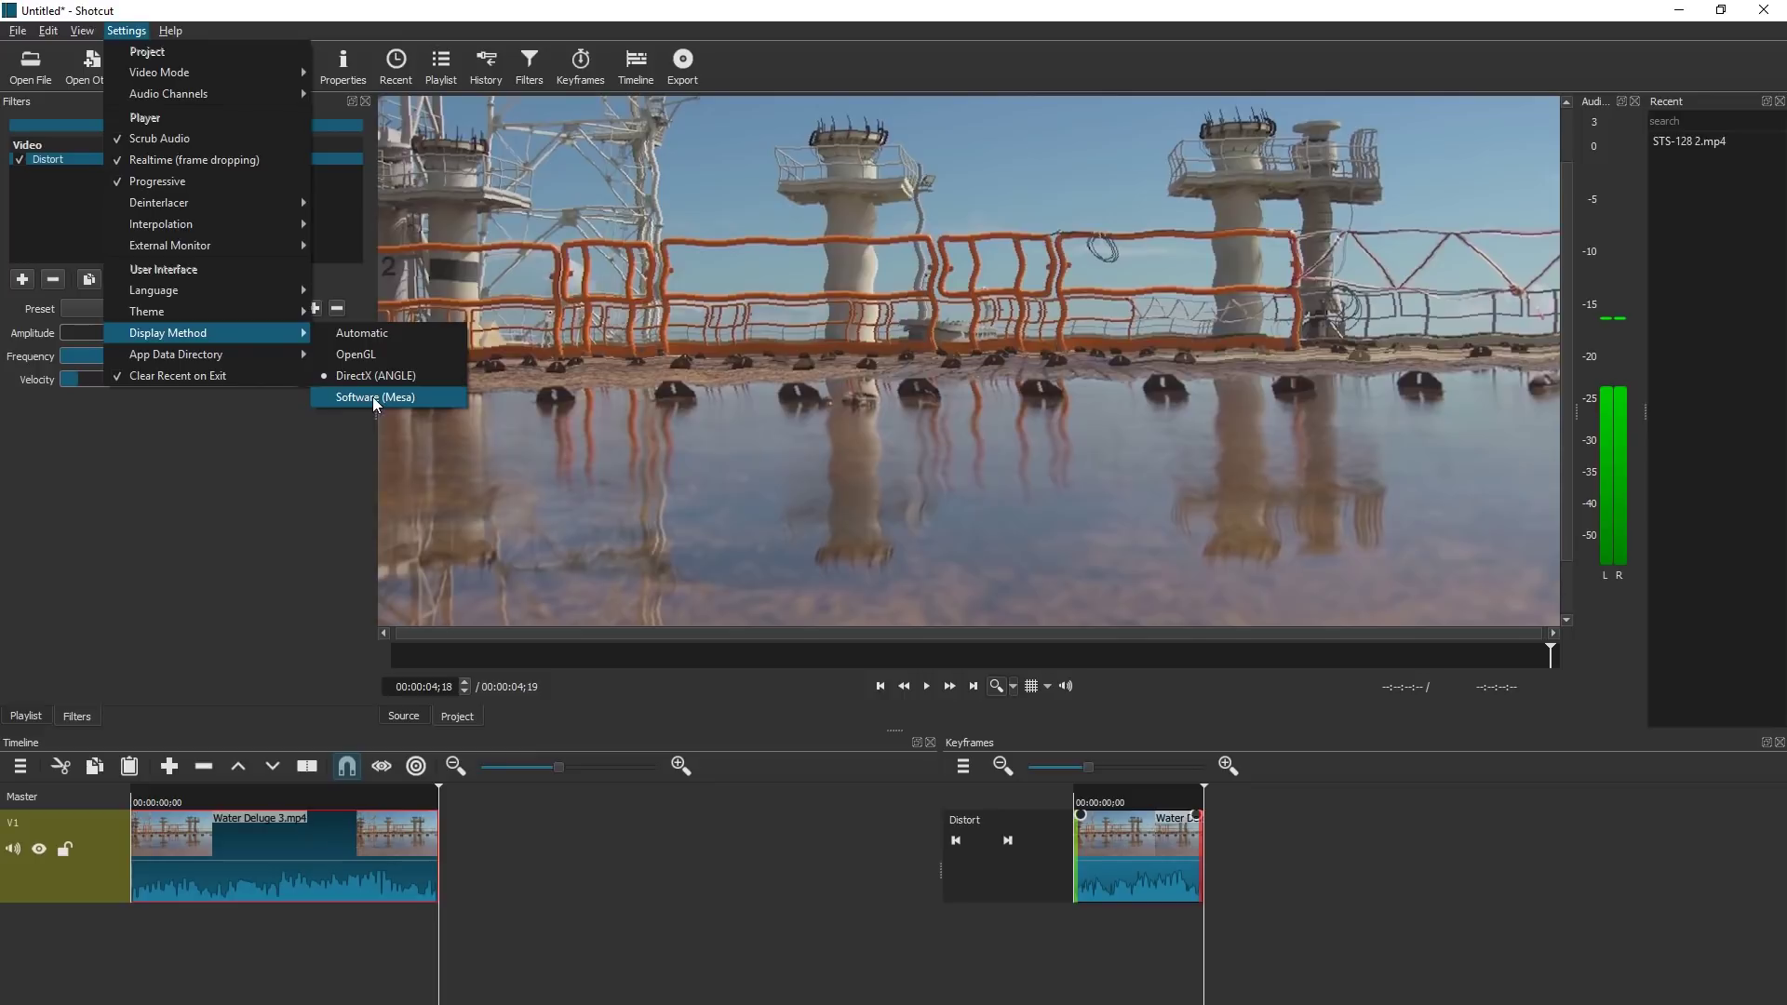
left_click(365, 400)
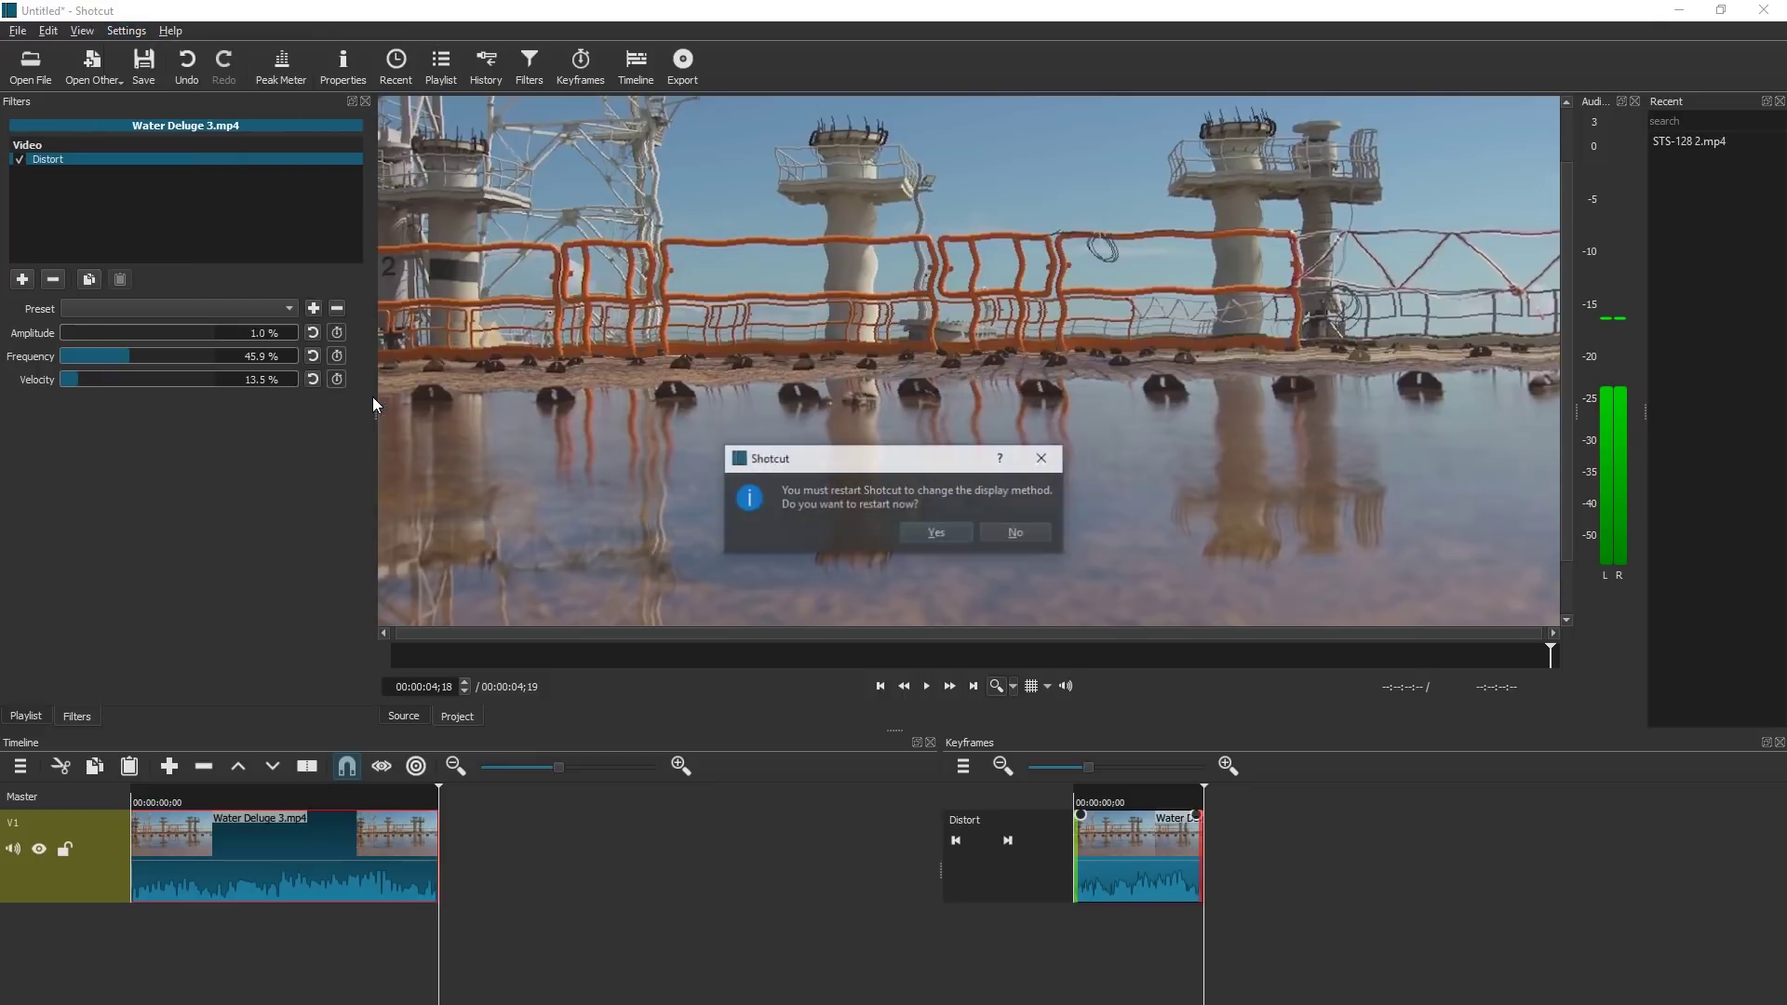
left_click(936, 533)
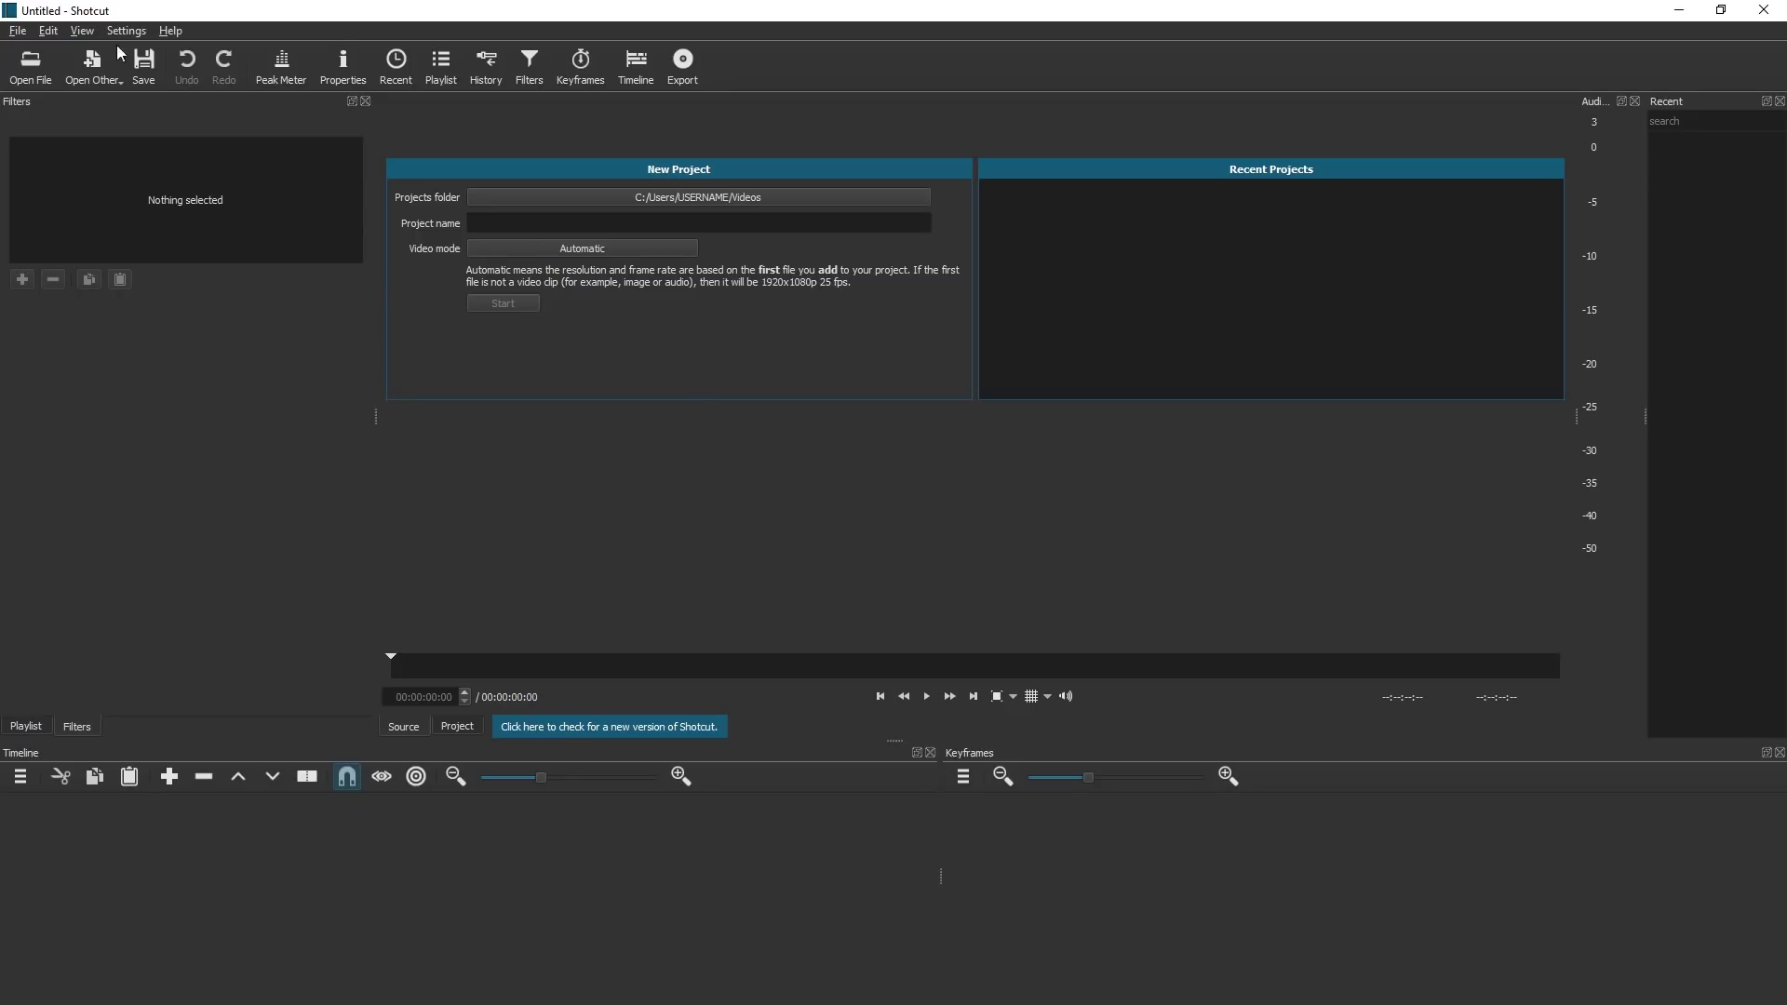
Open the project testt.mlt and play its timeline.
left_click(17, 31)
mouse_move(48, 31)
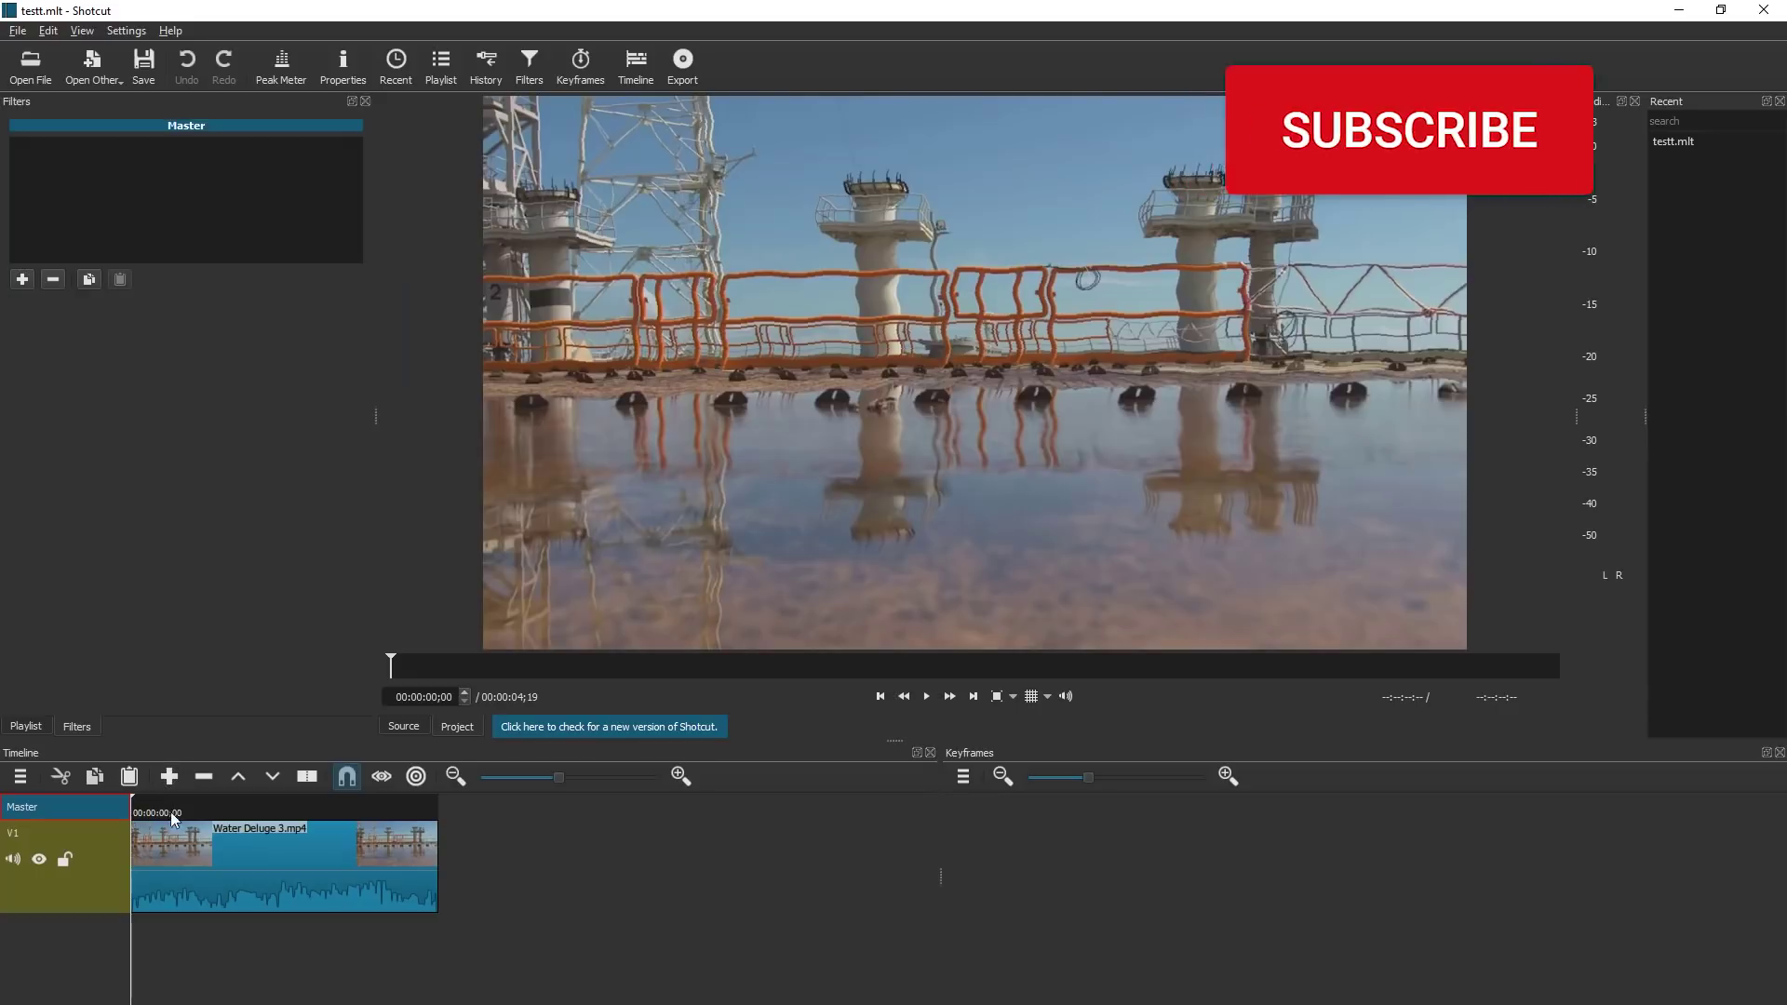
key("space")
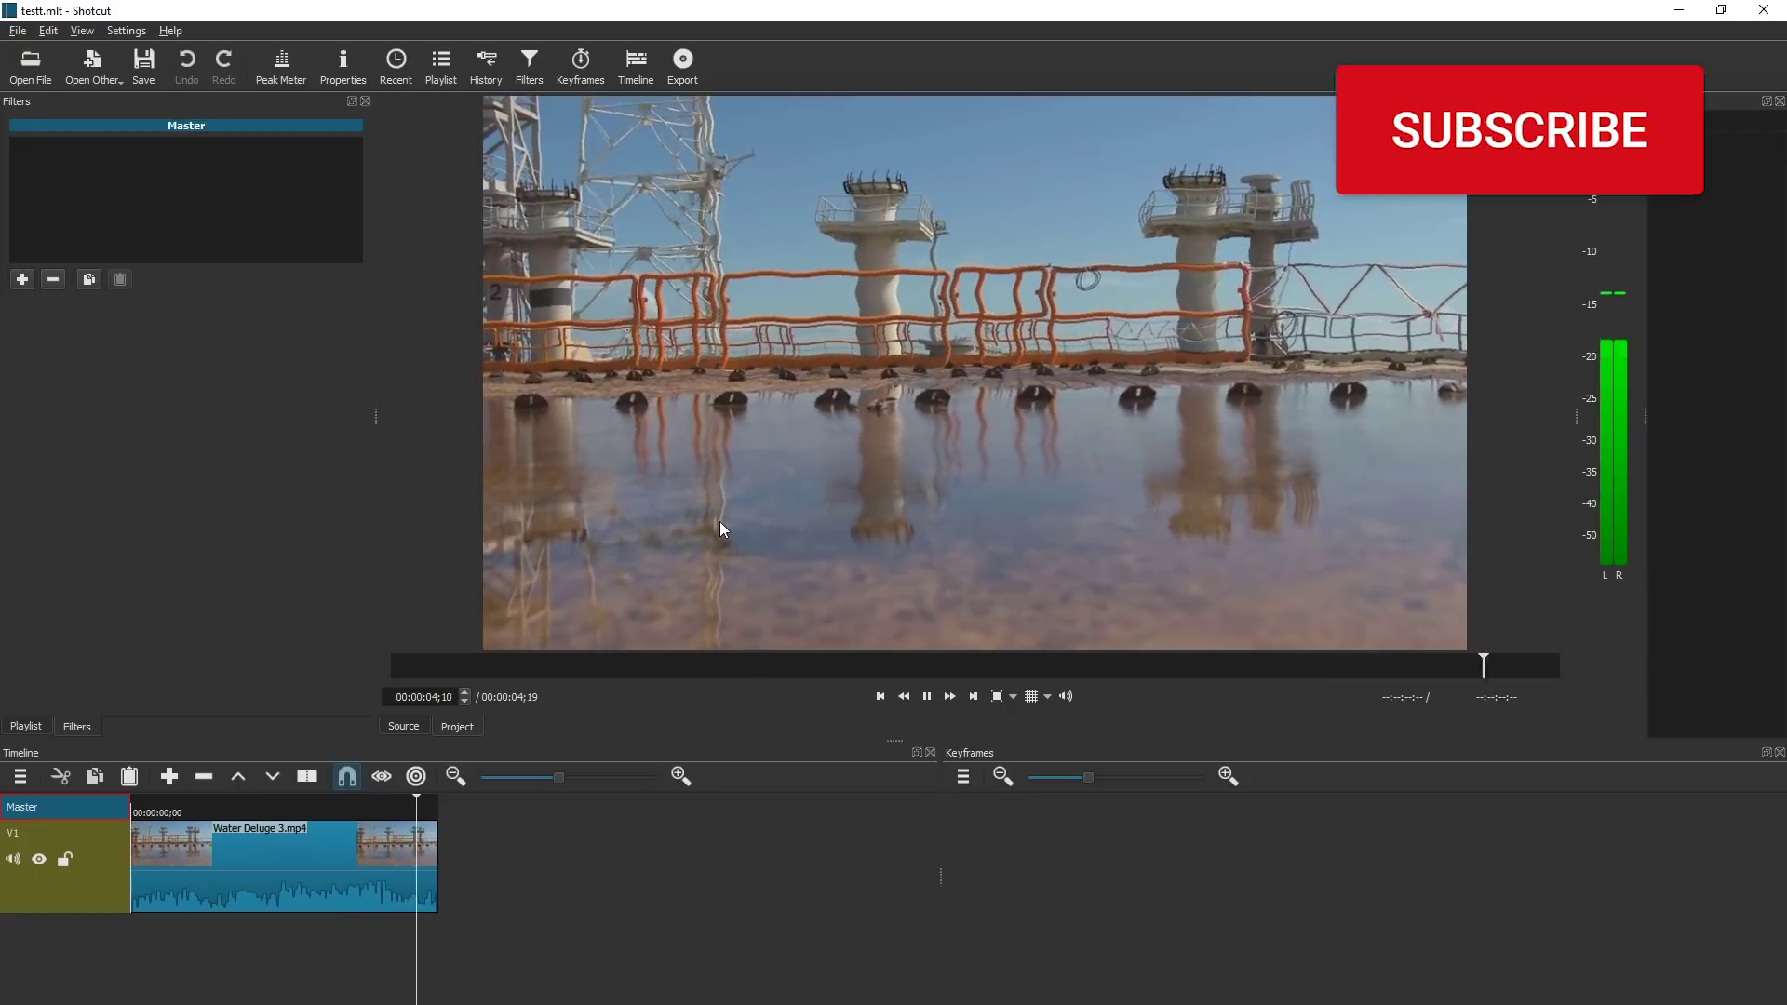
Switch the display method back to DirectX (ANGLE) and restart Shotcut.
left_click(137, 31)
mouse_move(239, 342)
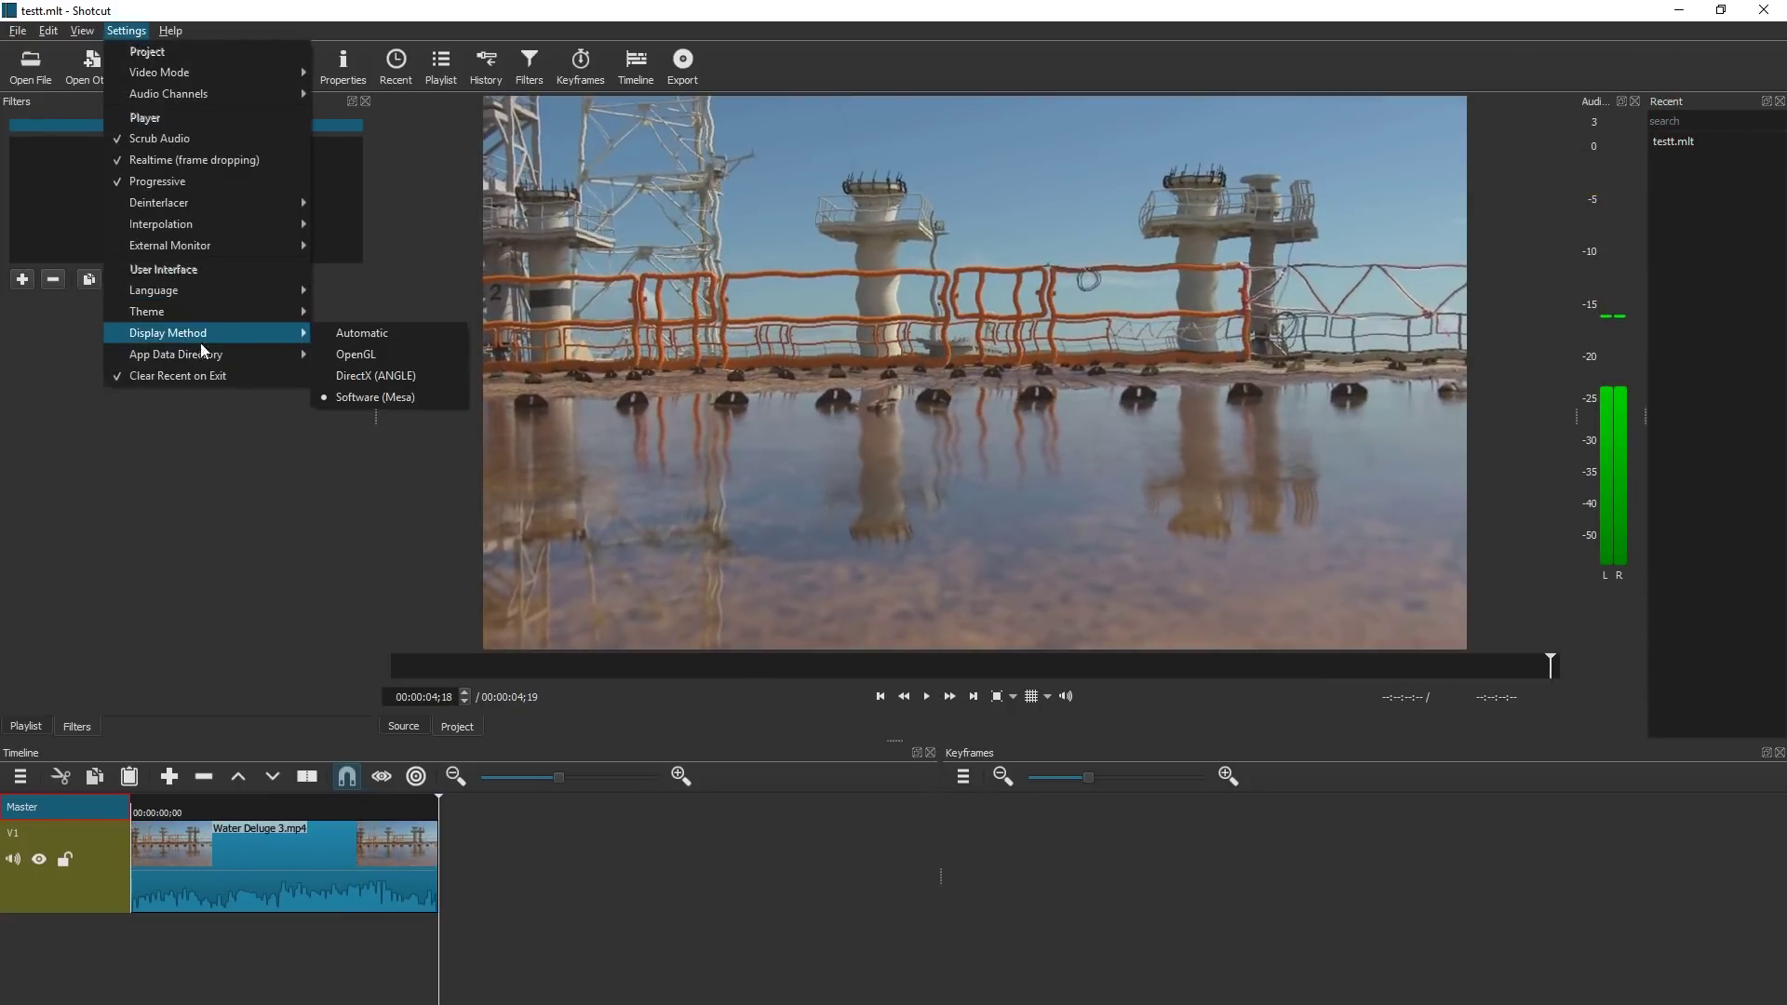
left_click(391, 377)
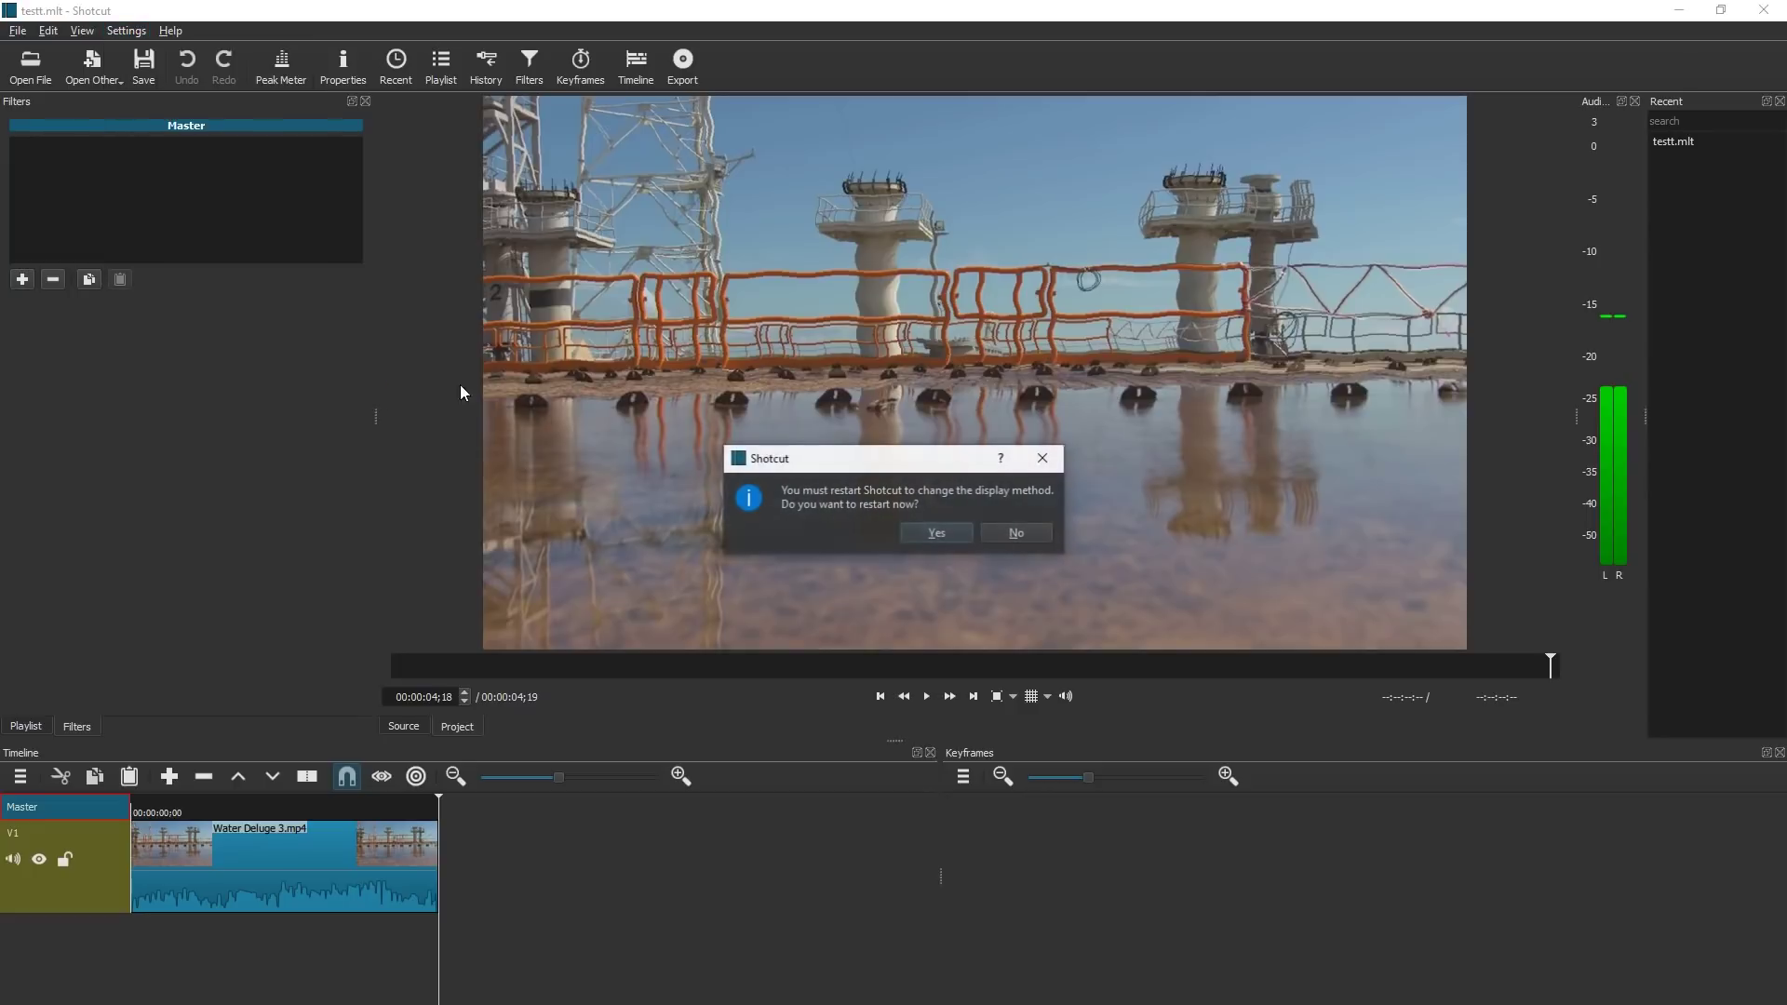
left_click(940, 539)
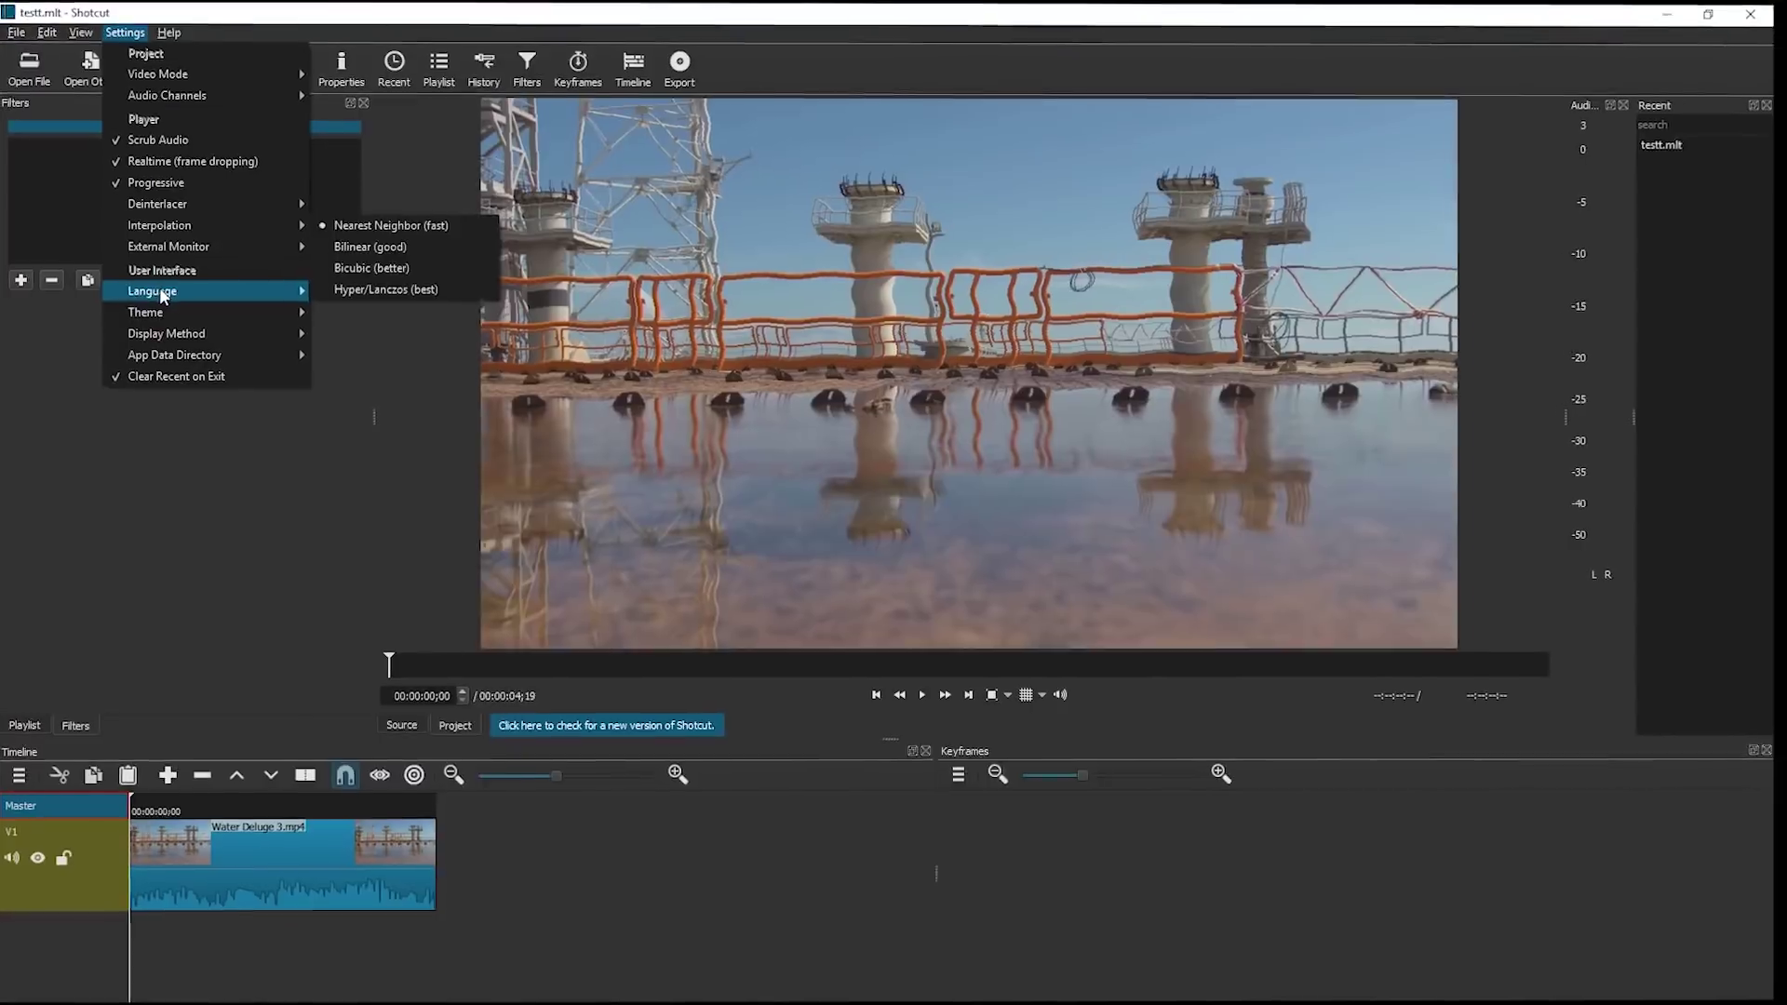
Return the playhead to the timeline start and select Water Deluge 3.mp4.
mouse_move(159, 288)
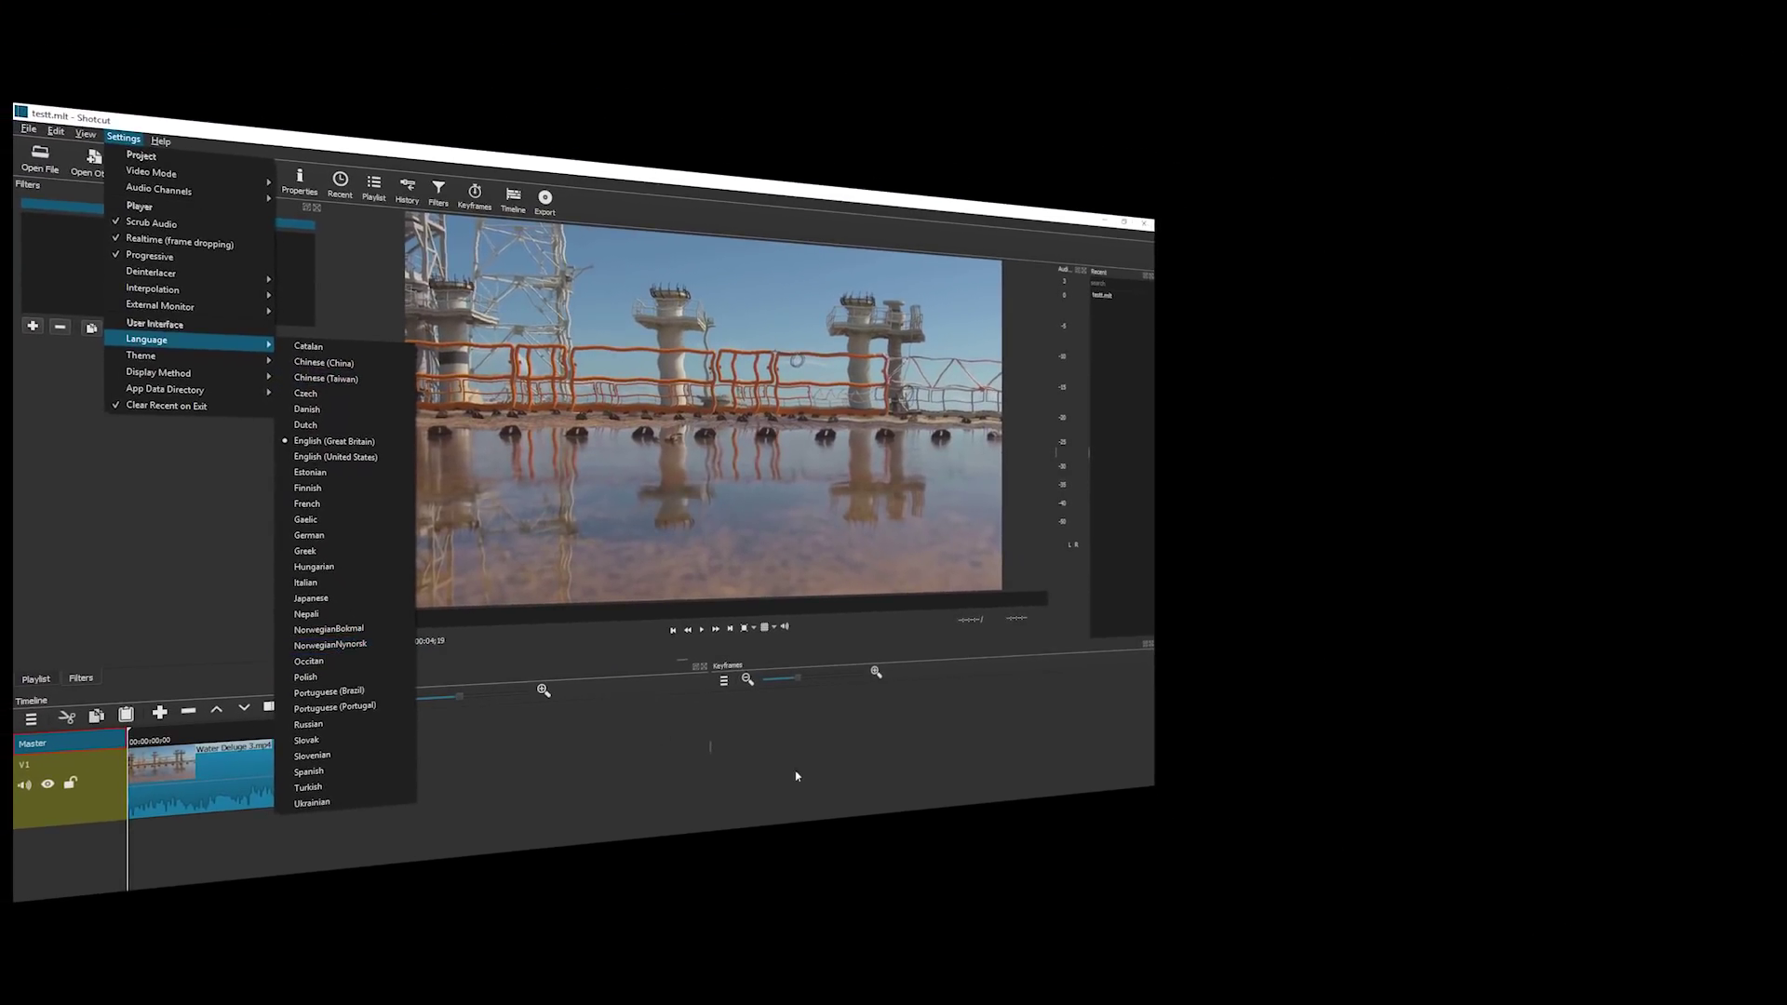
left_click(603, 742)
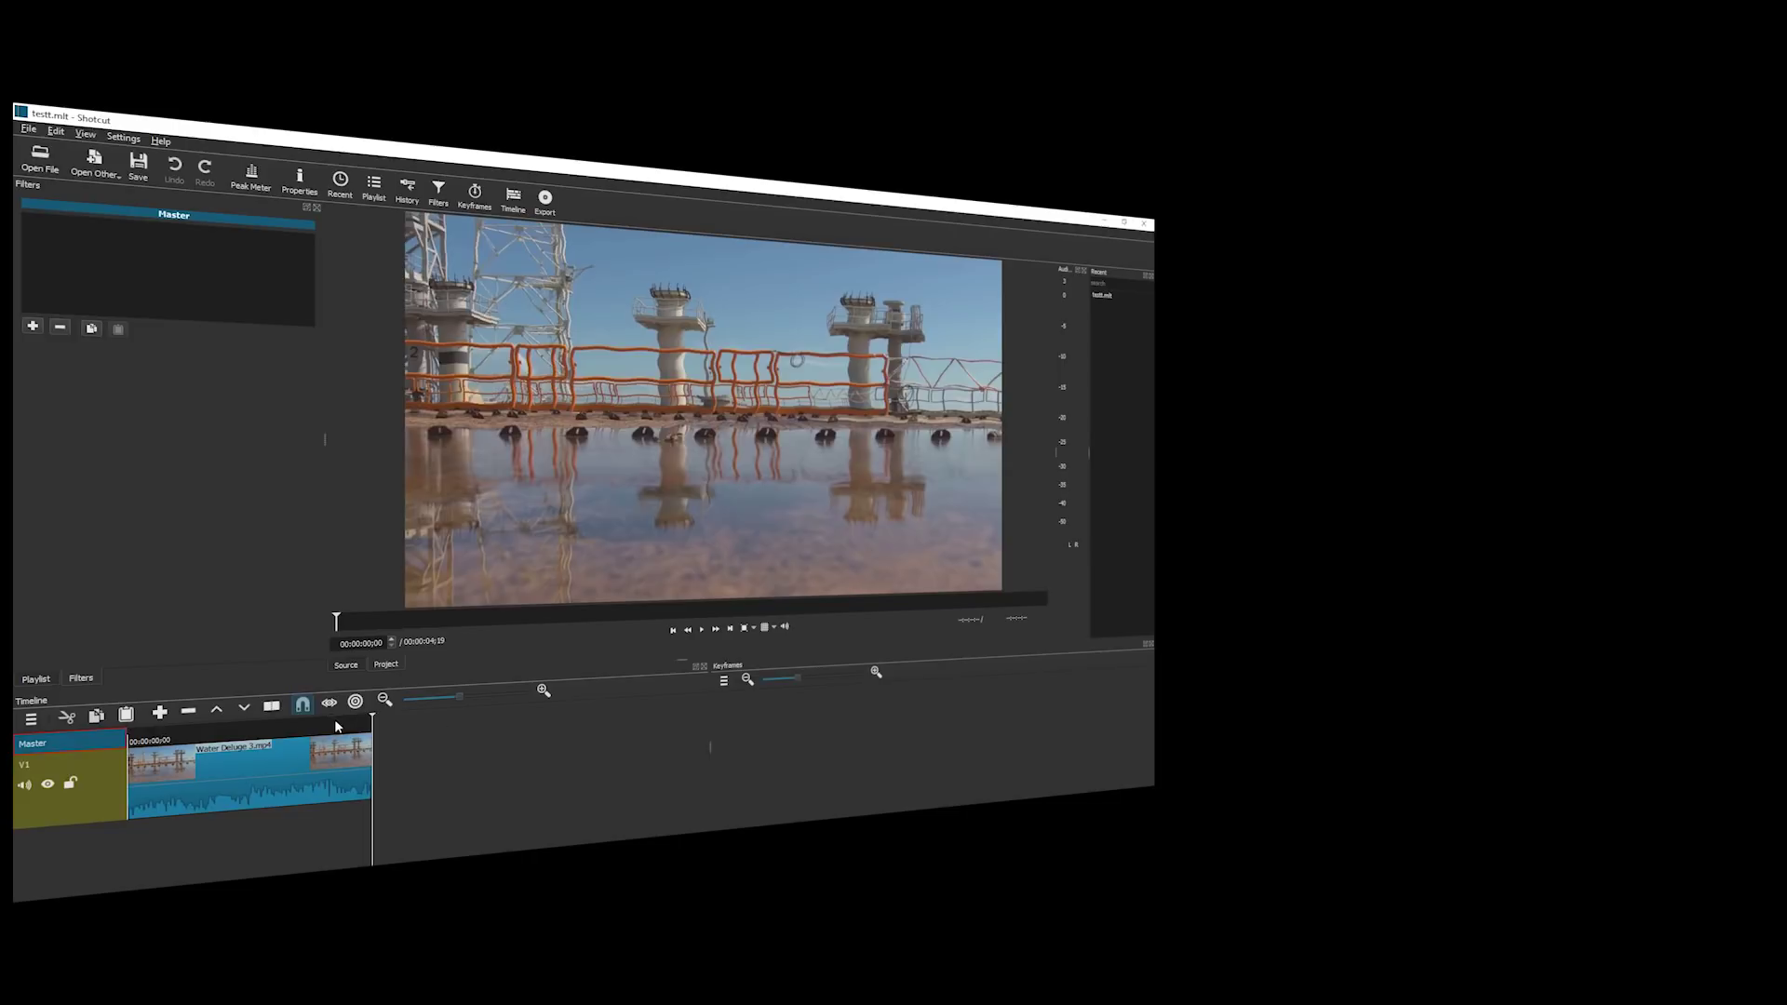
left_click_drag(327, 729, 79, 740)
left_click(272, 775)
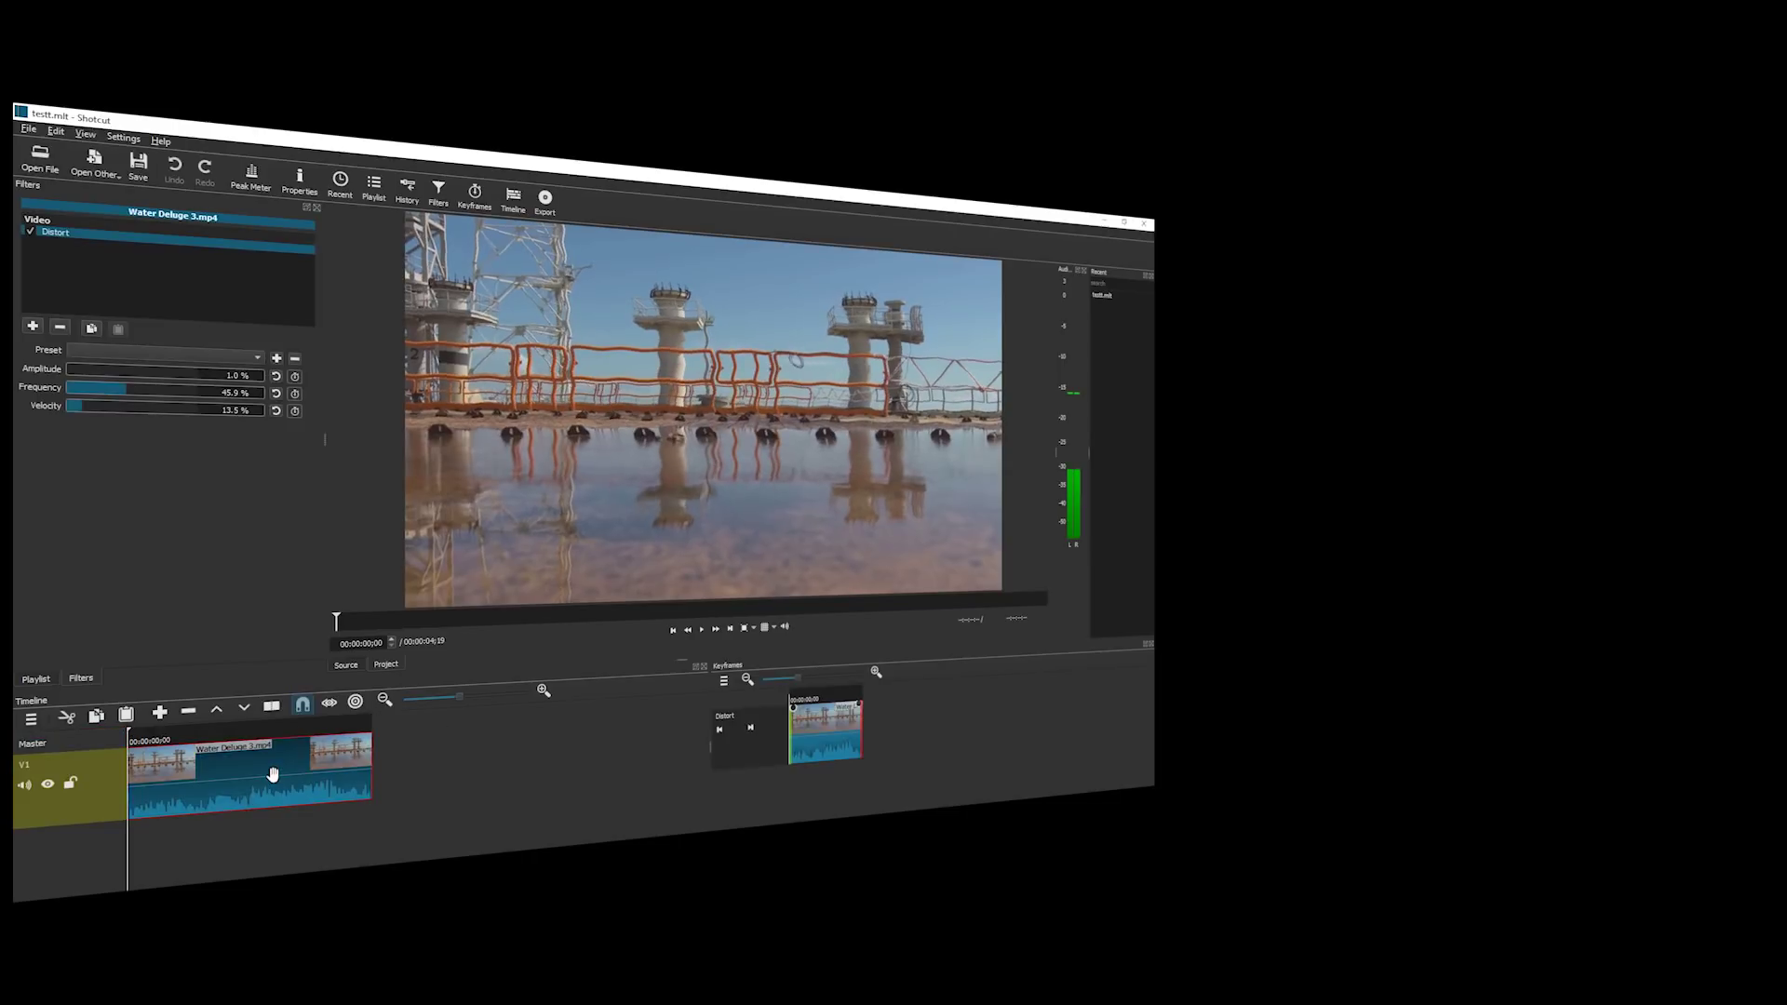
Show the About Shotcut version information.
left_click(160, 140)
left_click(203, 257)
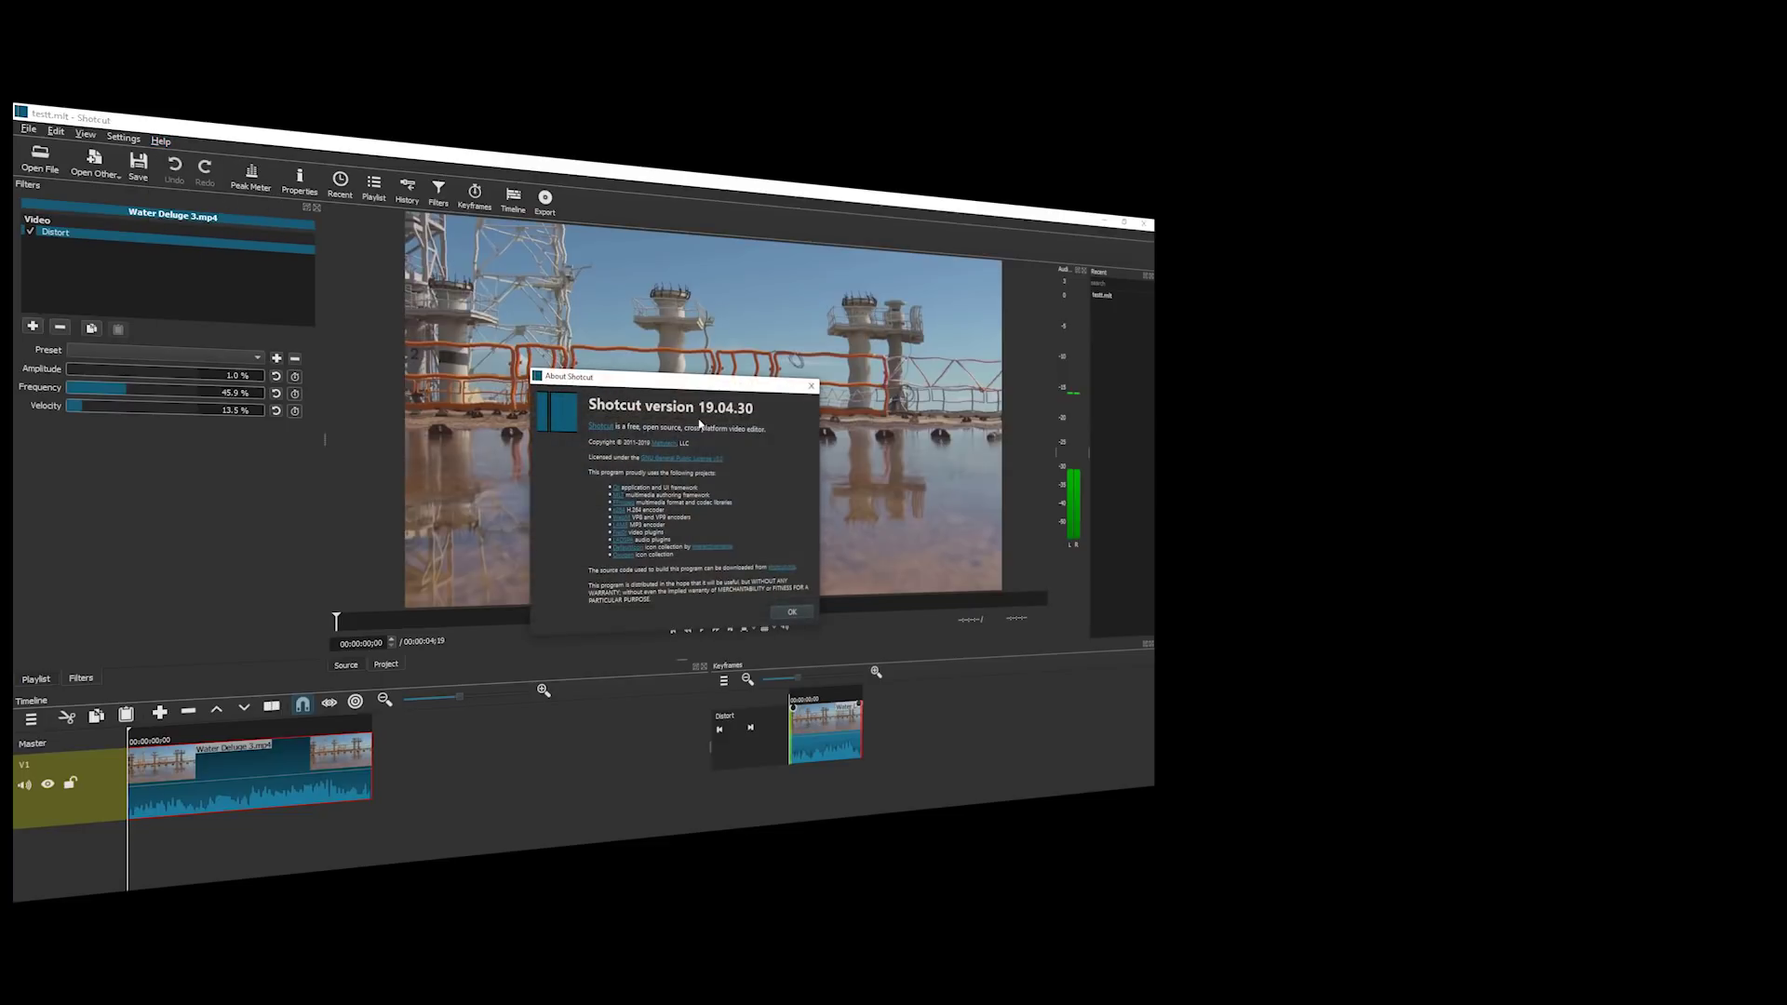